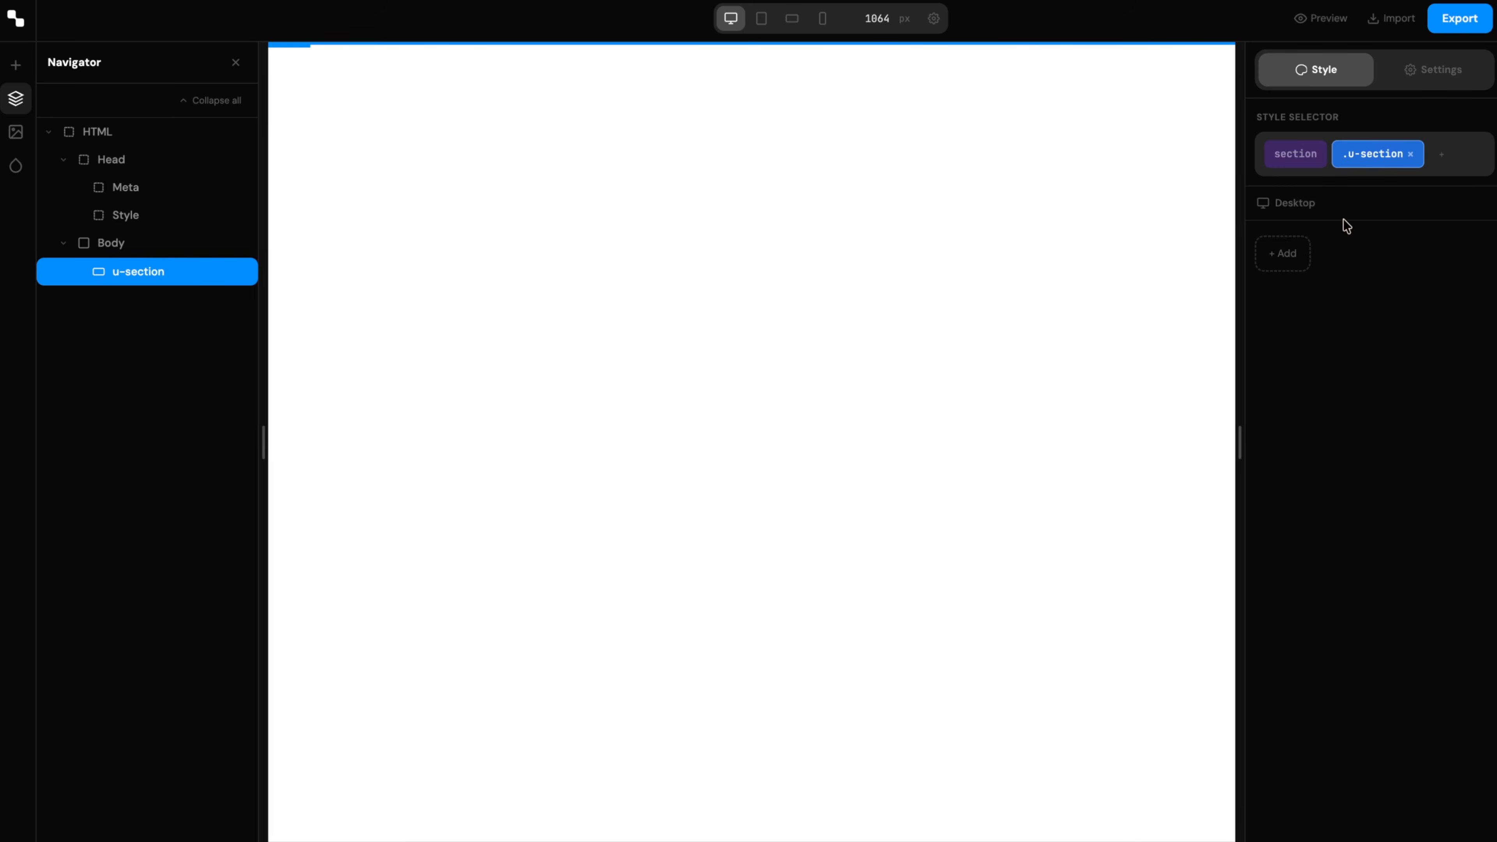
- Give the .u-section class a padding-block of 5rem and a padding-inline of 2rem
text(padding-block)
key(Return)
text(5rem)
key(Return)
text(padding-in)
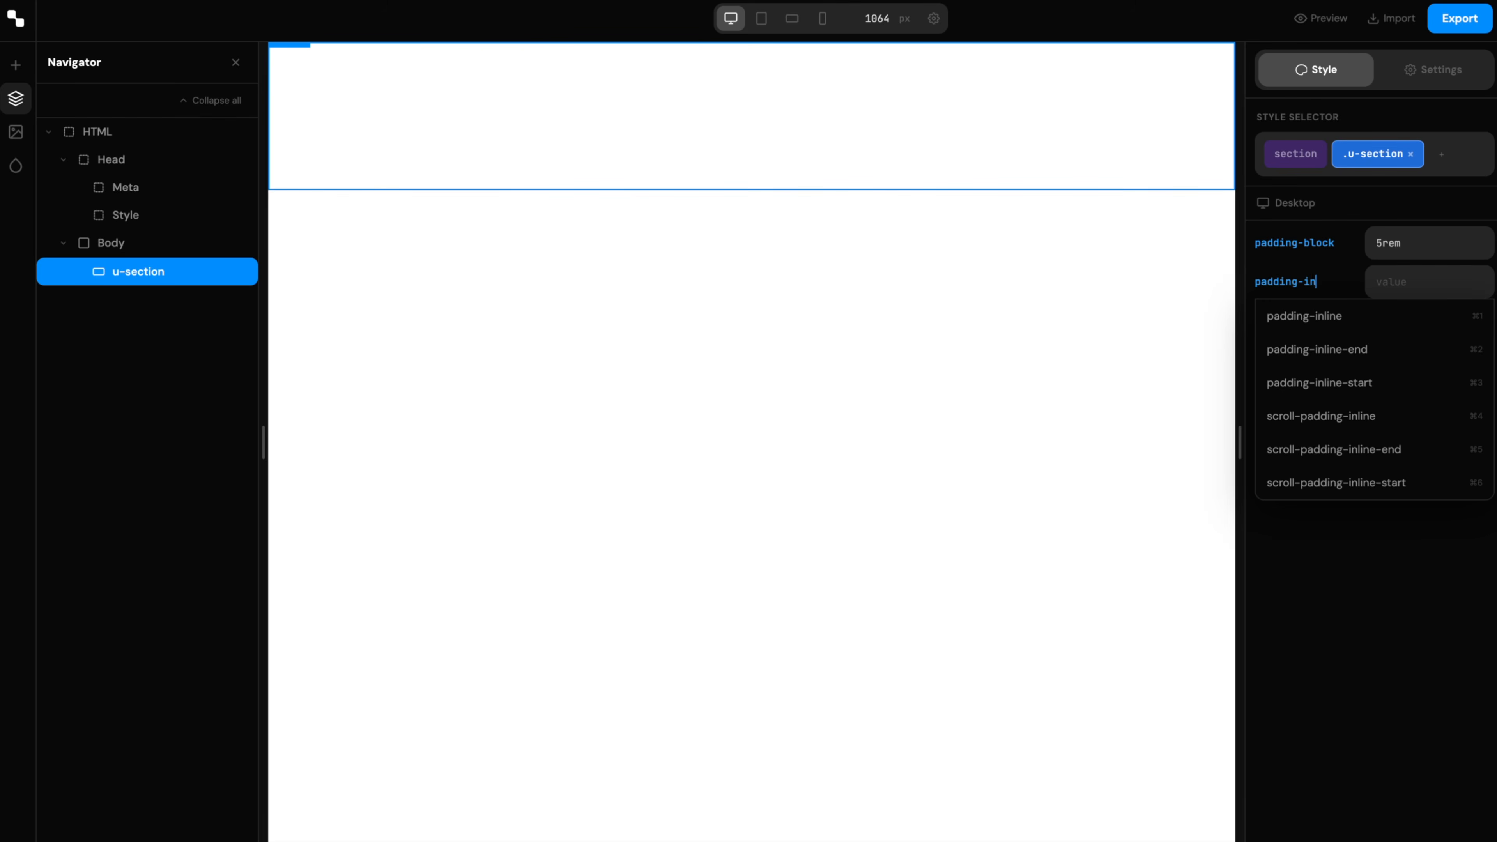
text(line)
key(Return)
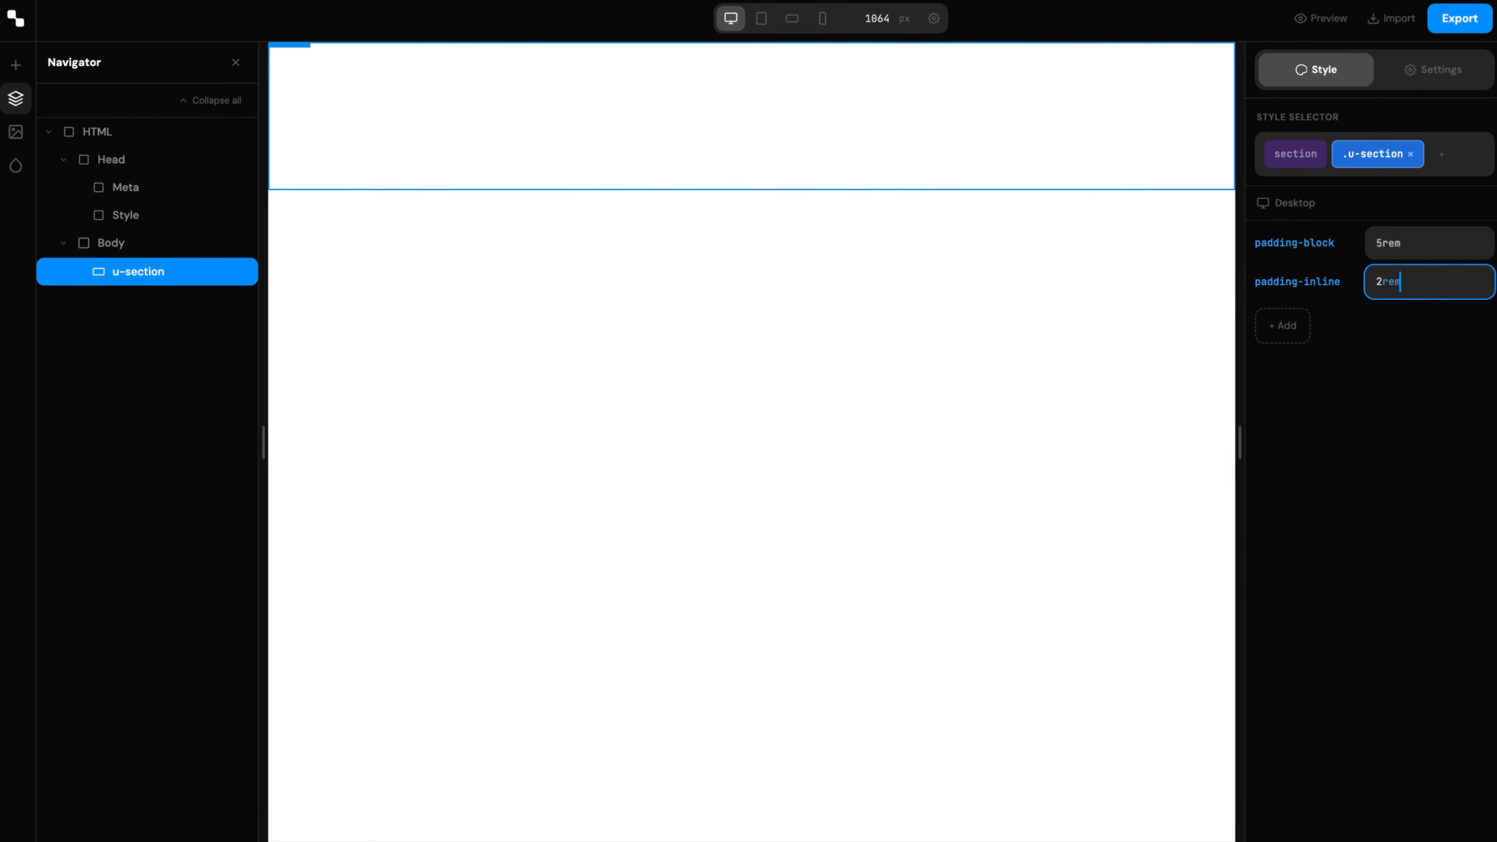
key(Return)
- Add a second section element inside Body and assign it the existing u-section class
click(173, 241)
key(ctrl+k)
text(se)
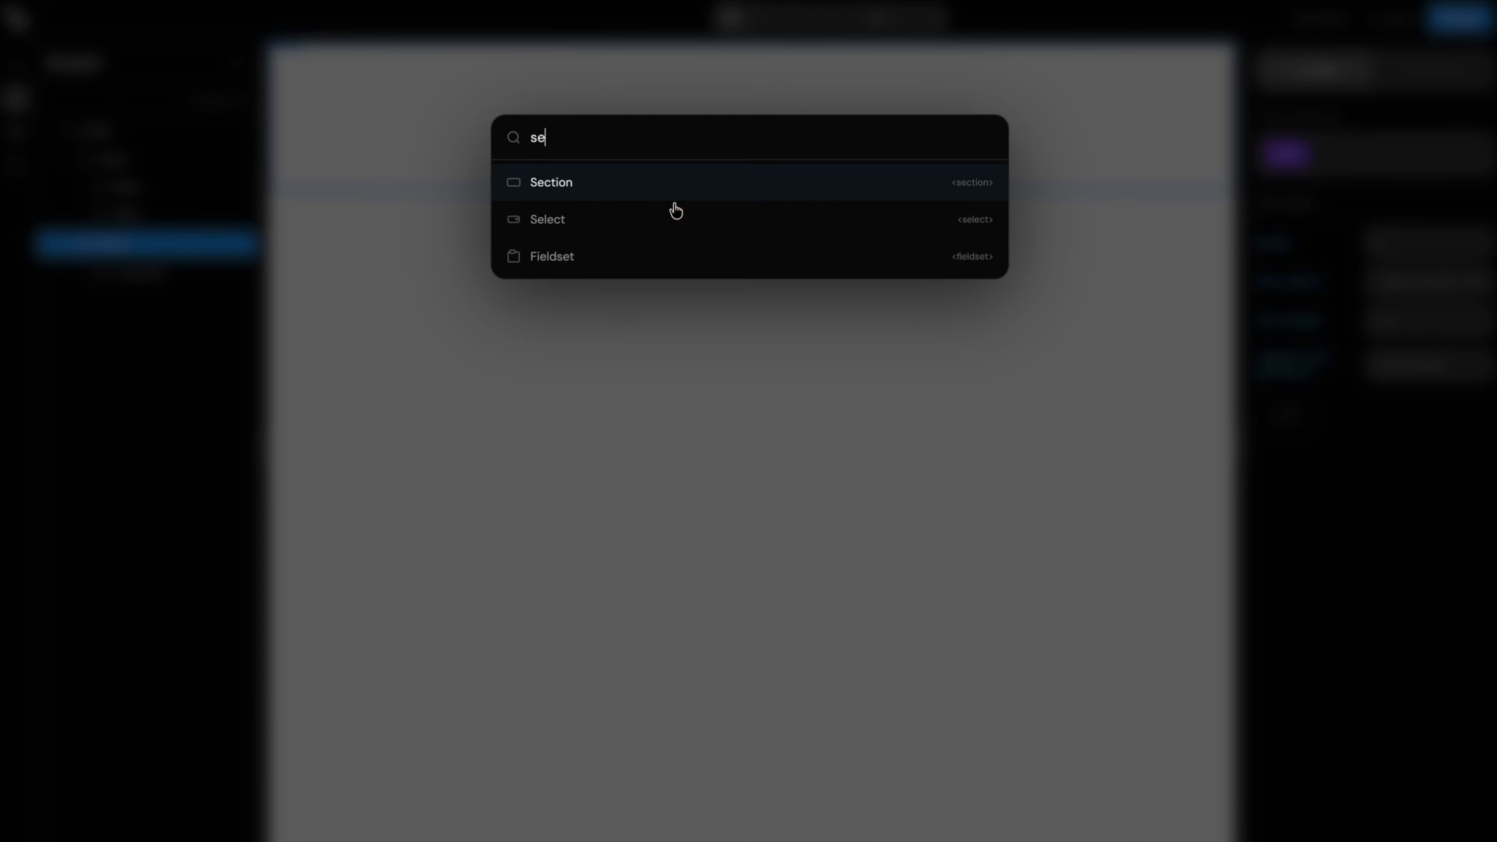
click(601, 192)
click(1344, 154)
text(.u)
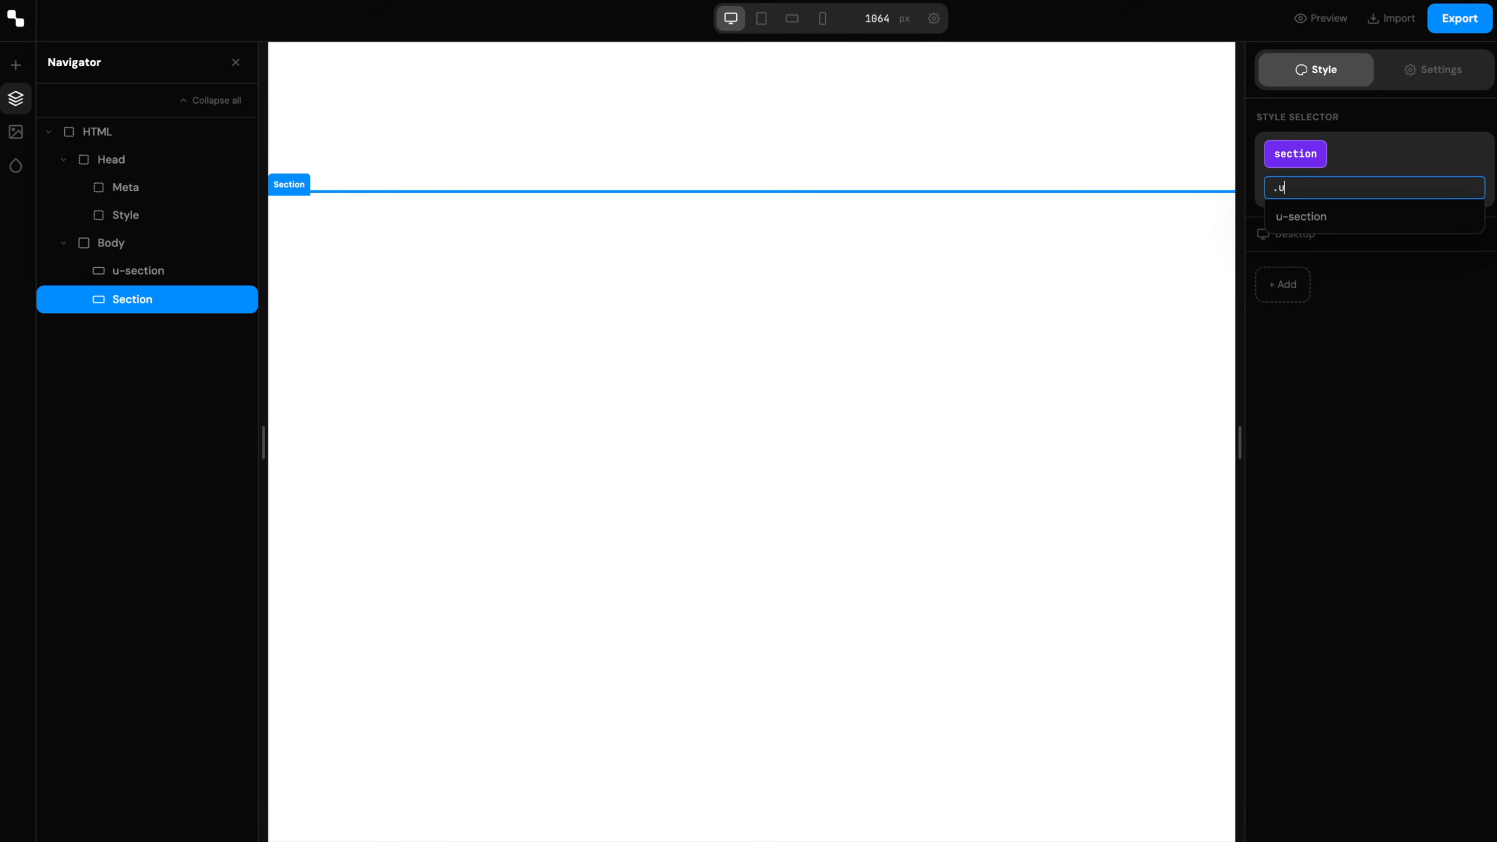
key(Return)
- Add a new class .u-theme-dark to the first section
click(431, 131)
click(401, 260)
click(428, 122)
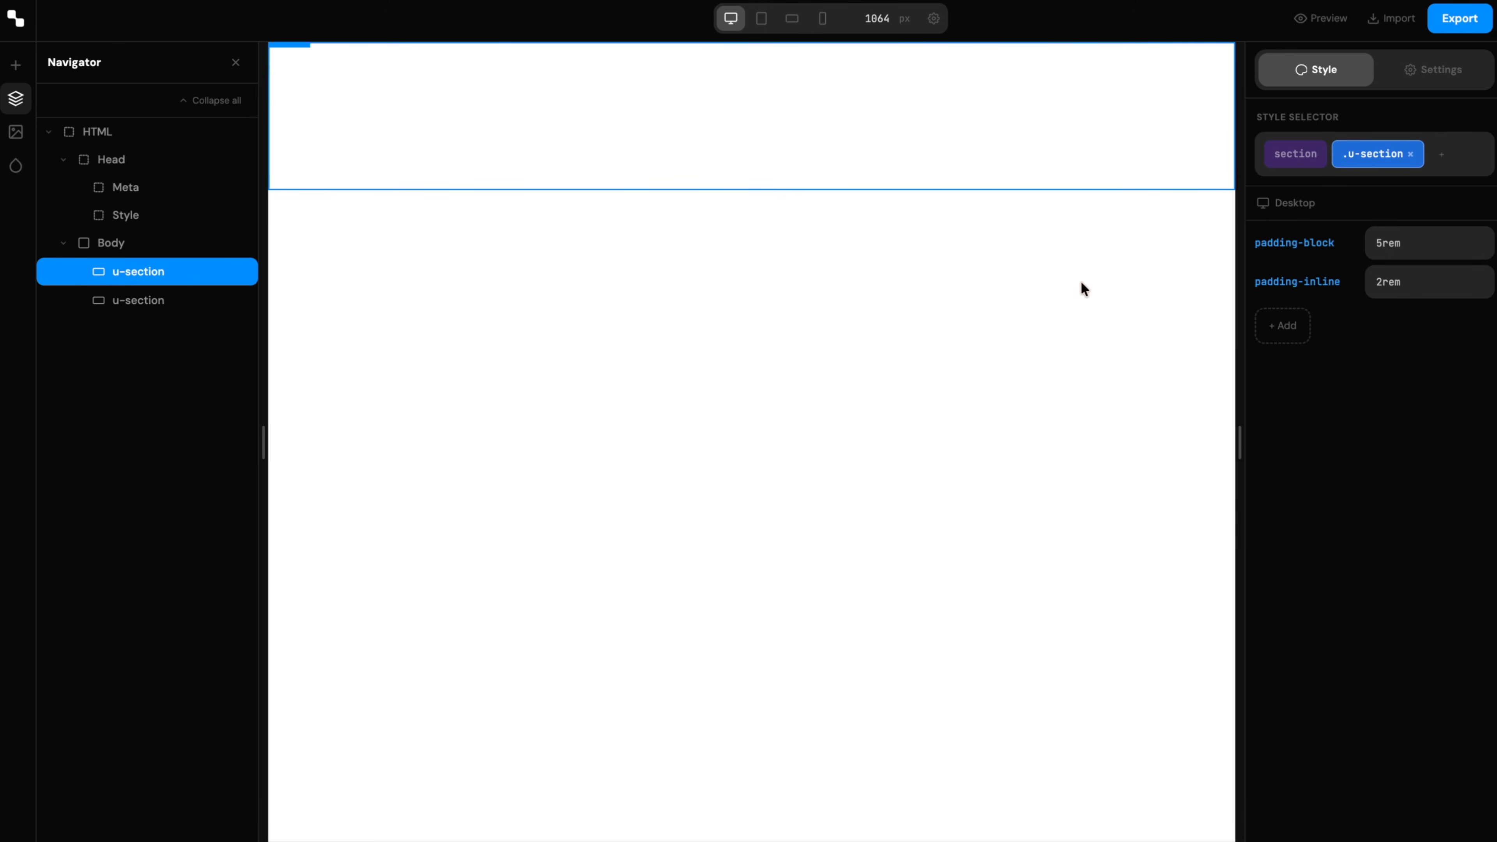
text(.u-theme-dark)
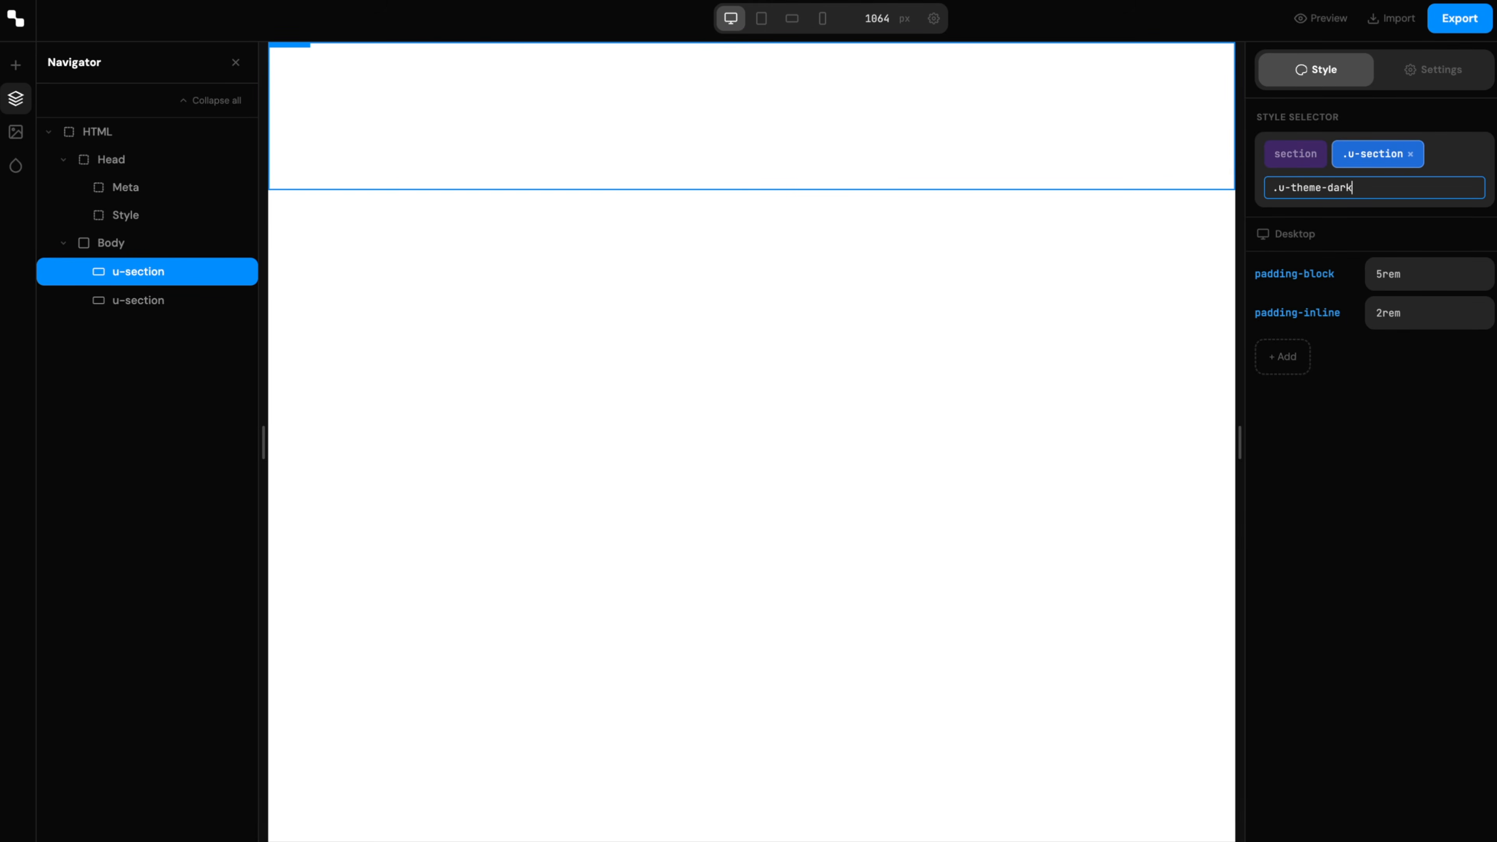
key(Return)
- Set the background-color of the .u-theme-dark class to black
click(1280, 284)
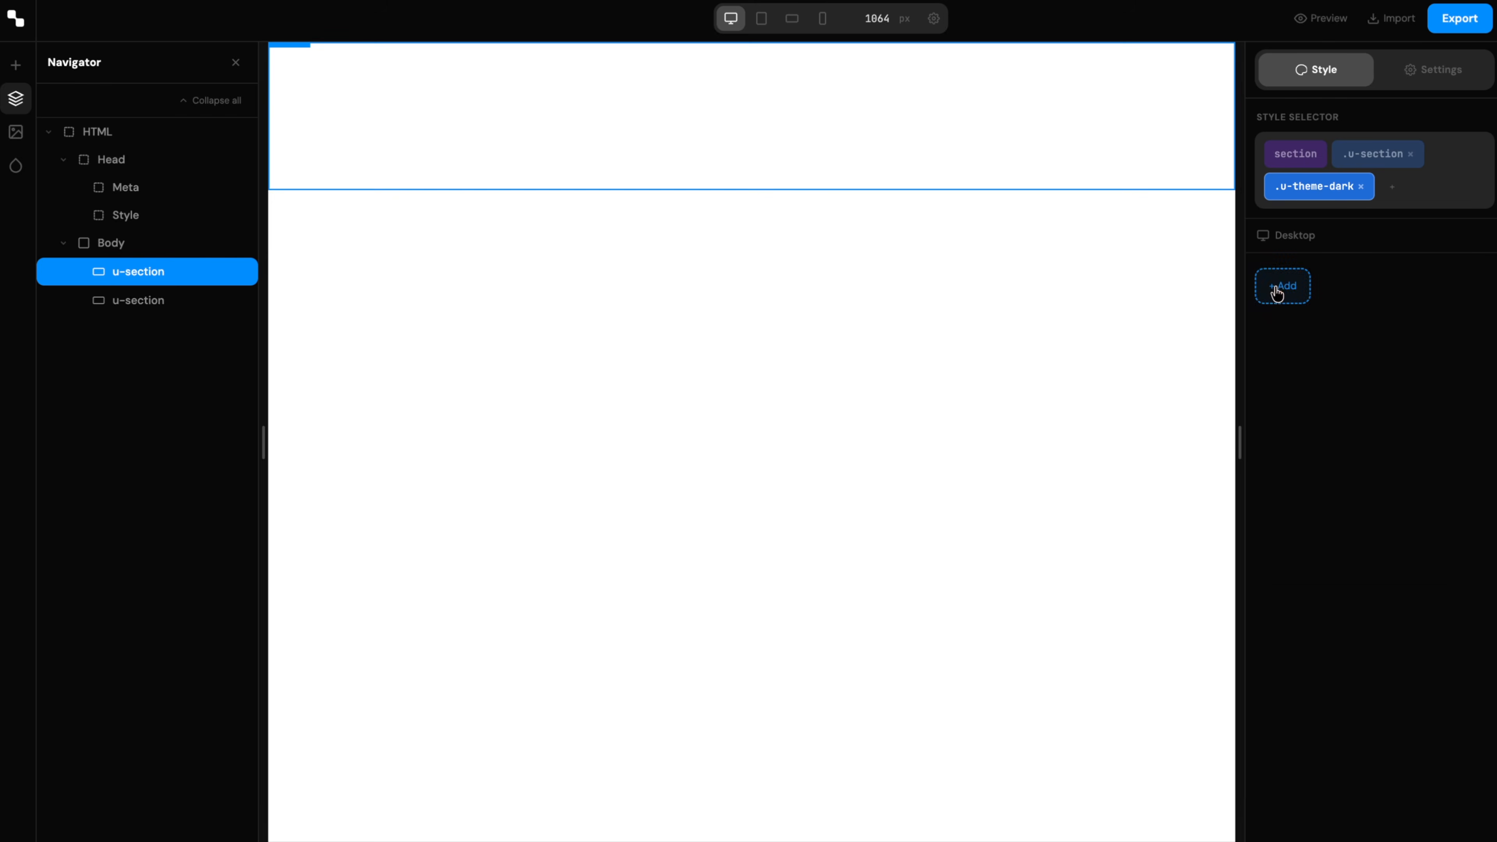
text(background-color)
key(Return)
text(black)
key(Return)
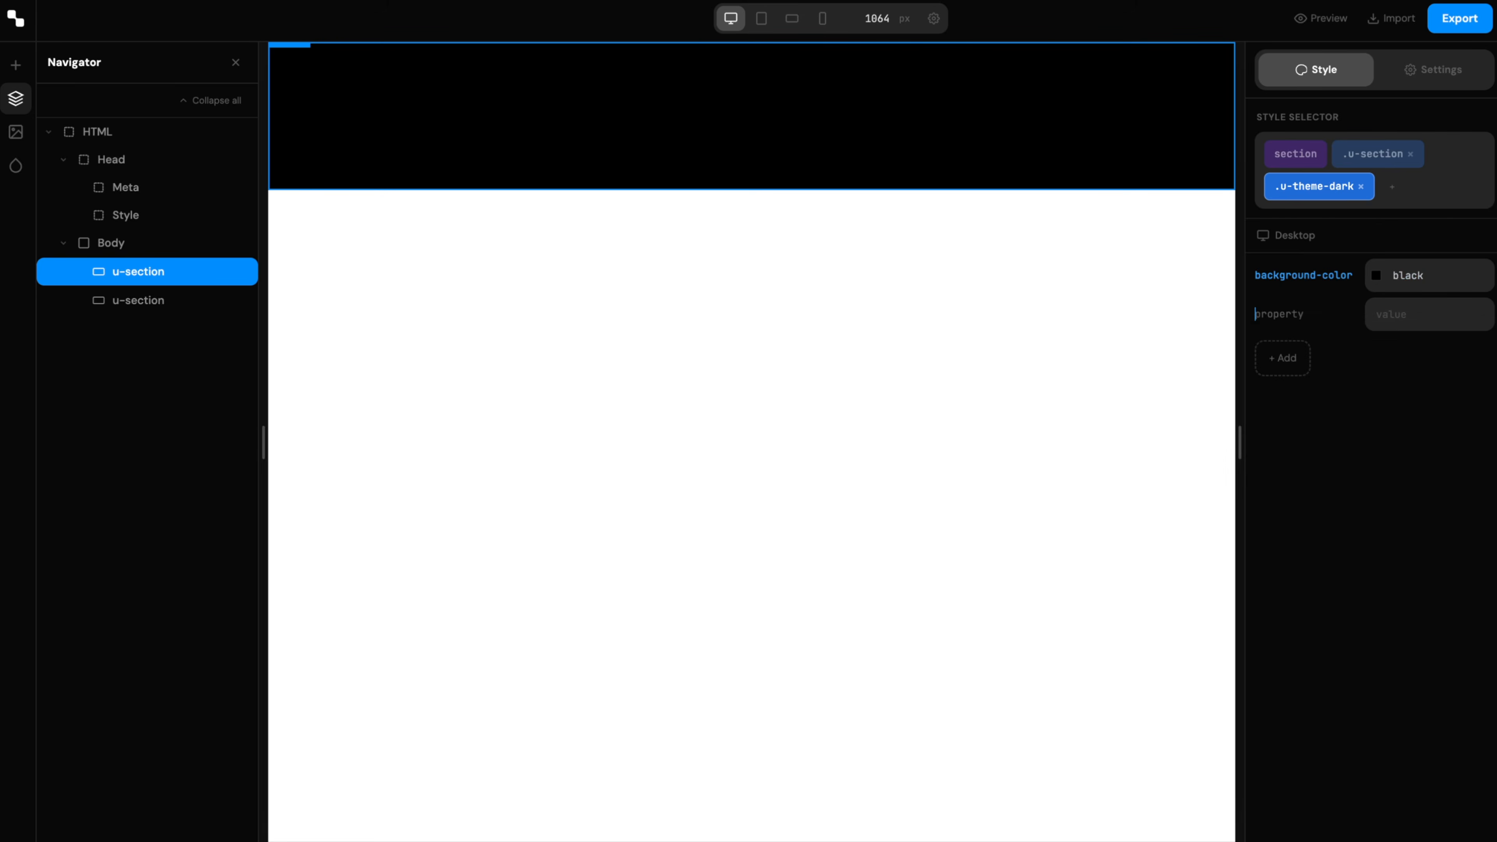
- Compare the properties of the .u-section and .u-theme-dark classes on the first section
click(1377, 152)
click(1310, 187)
click(1345, 155)
click(1321, 190)
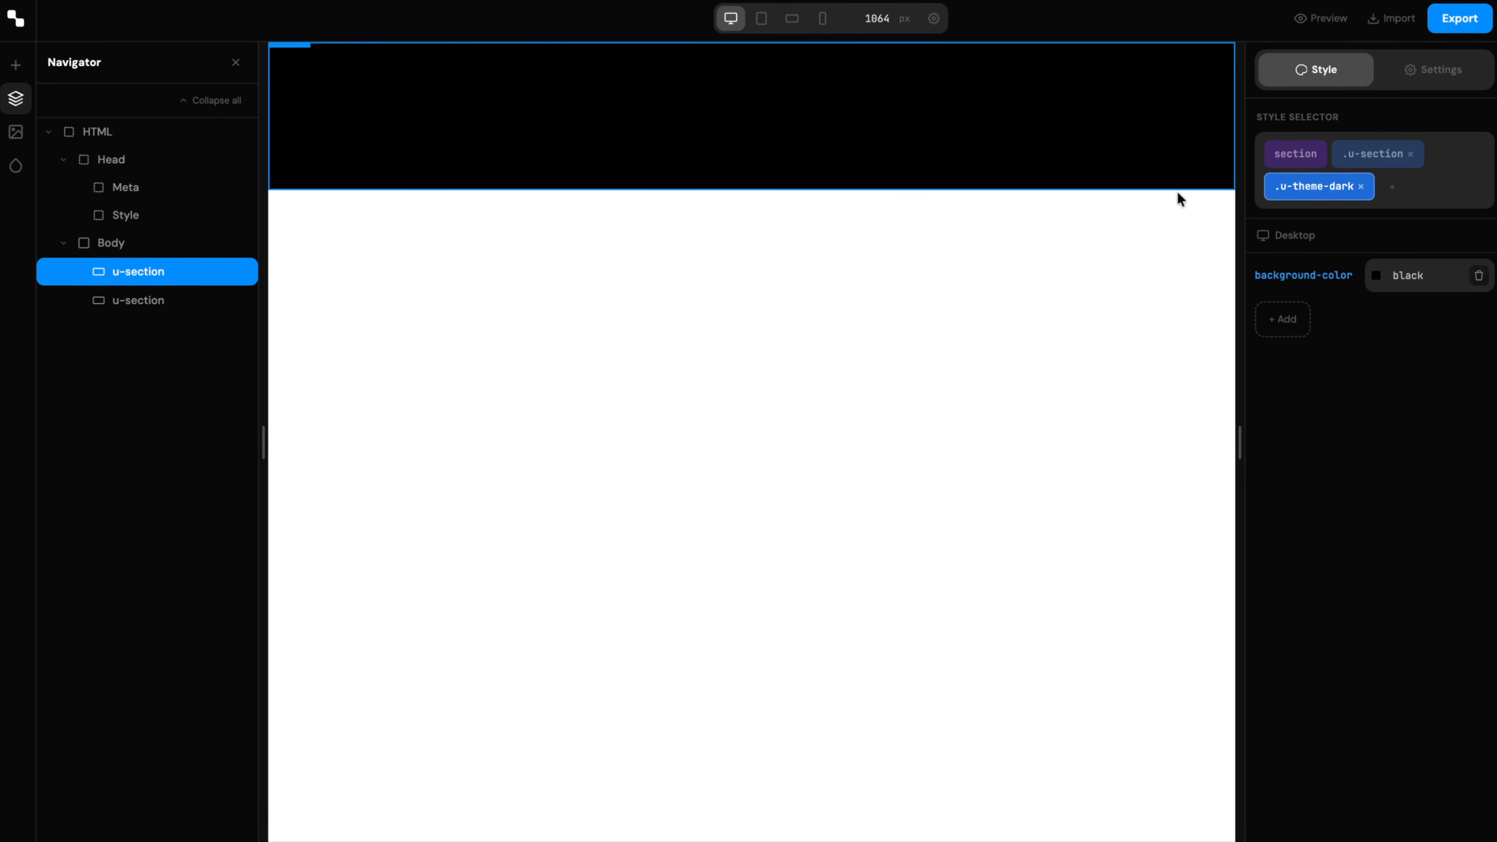
- Override the .u-theme-dark background-color with #545454 at the tablet breakpoint
click(761, 19)
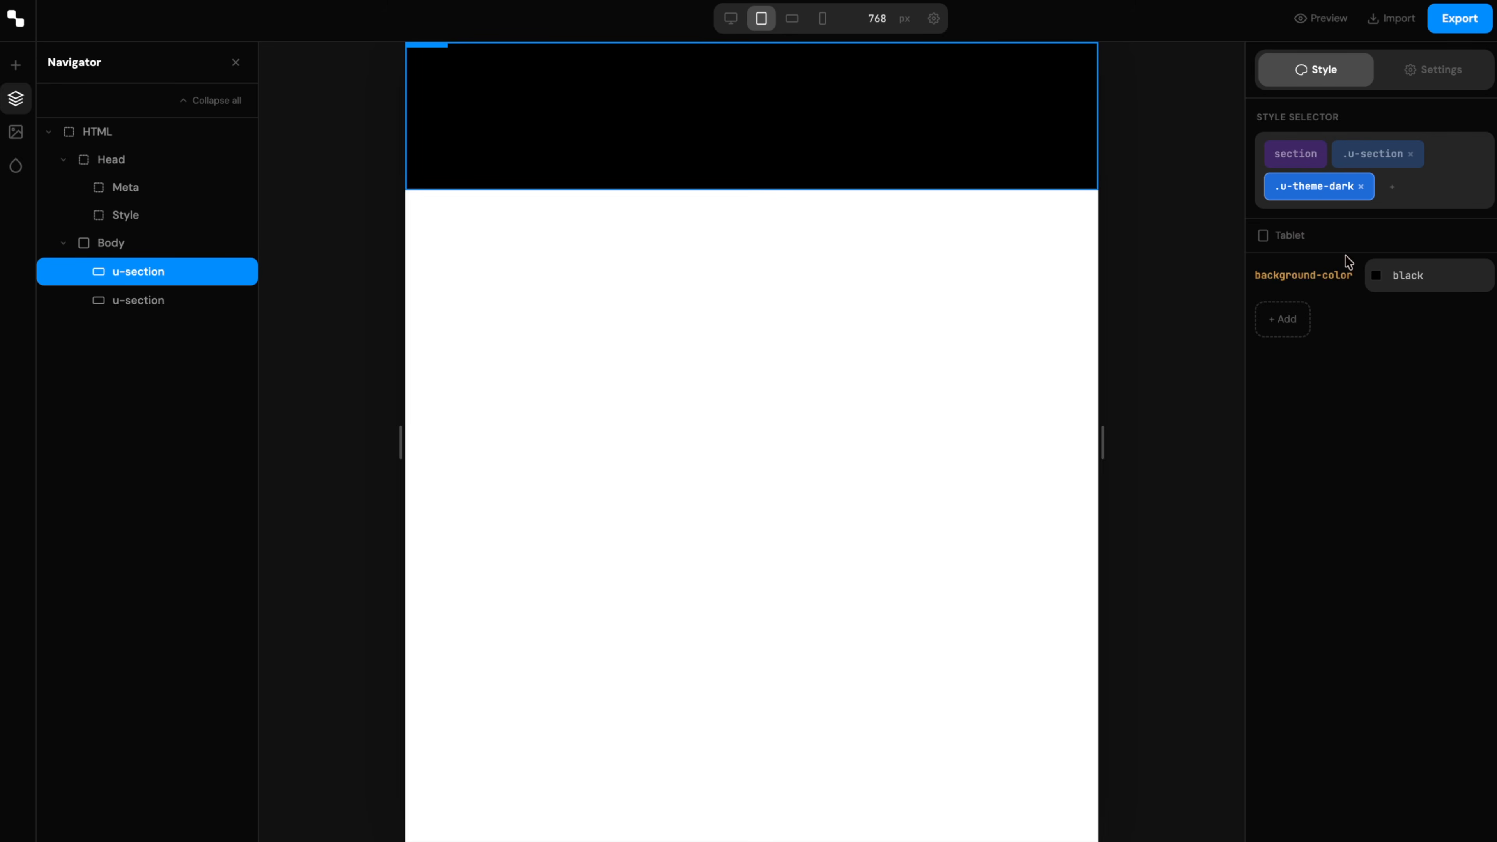
click(1367, 277)
click(1372, 365)
click(1358, 373)
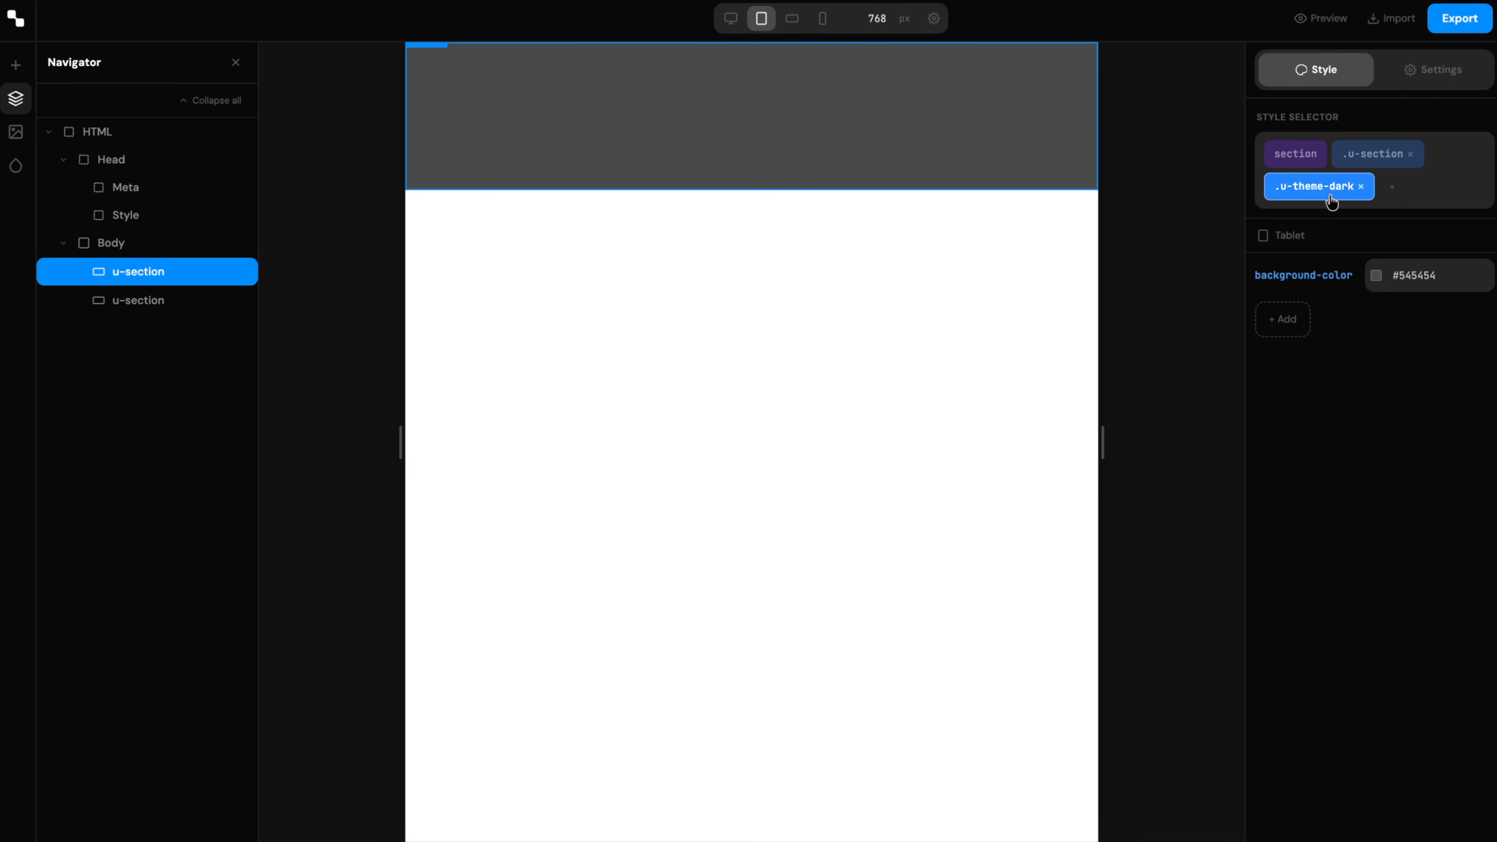
- Compare the desktop and tablet backgrounds, reset the tablet background-color override on .u-theme-dark, and return to the desktop breakpoint
click(731, 19)
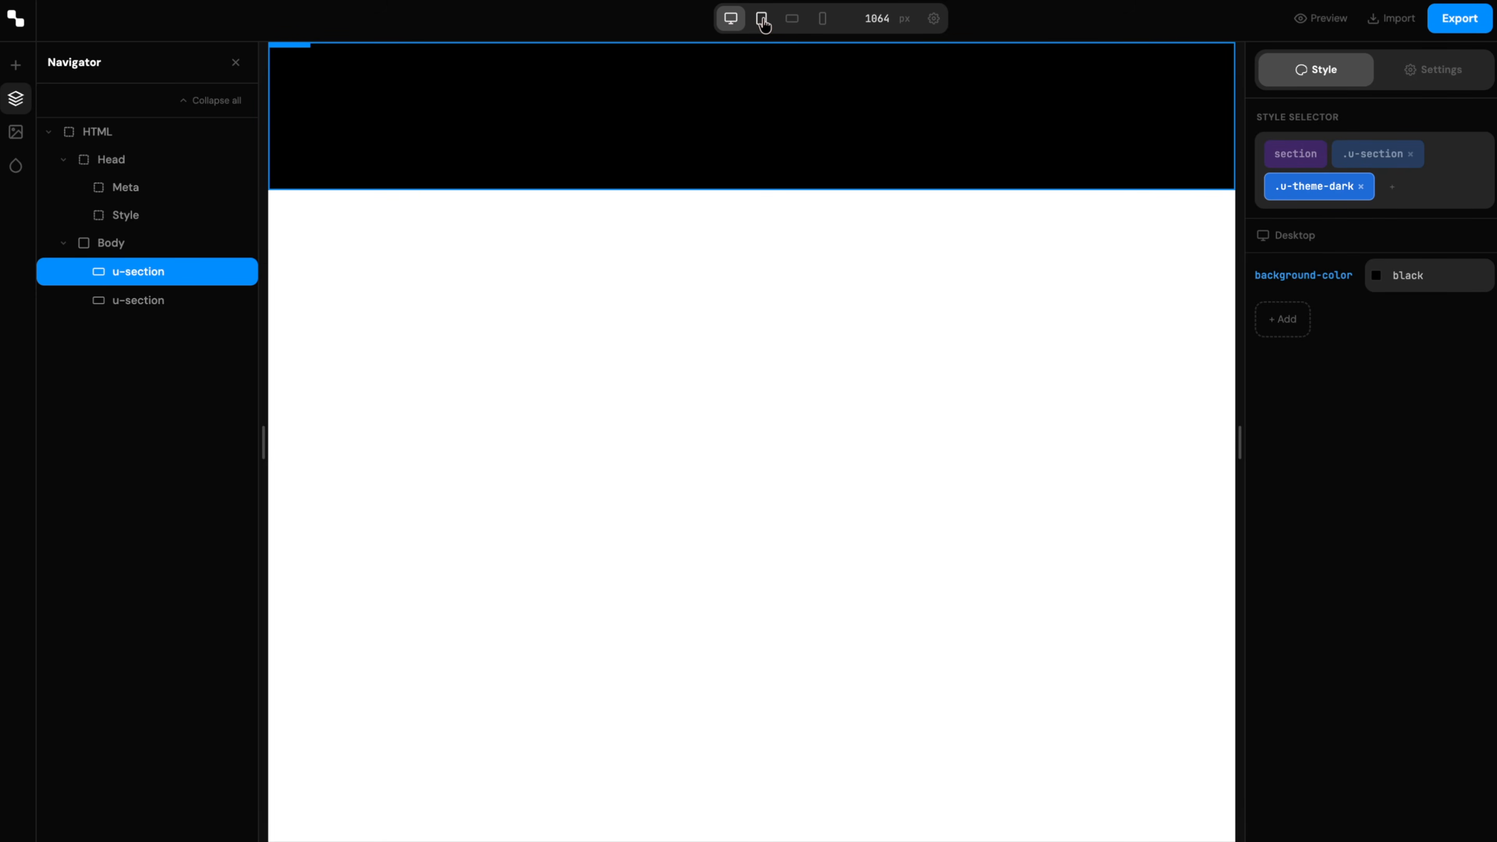
click(762, 19)
click(1313, 280)
click(1313, 348)
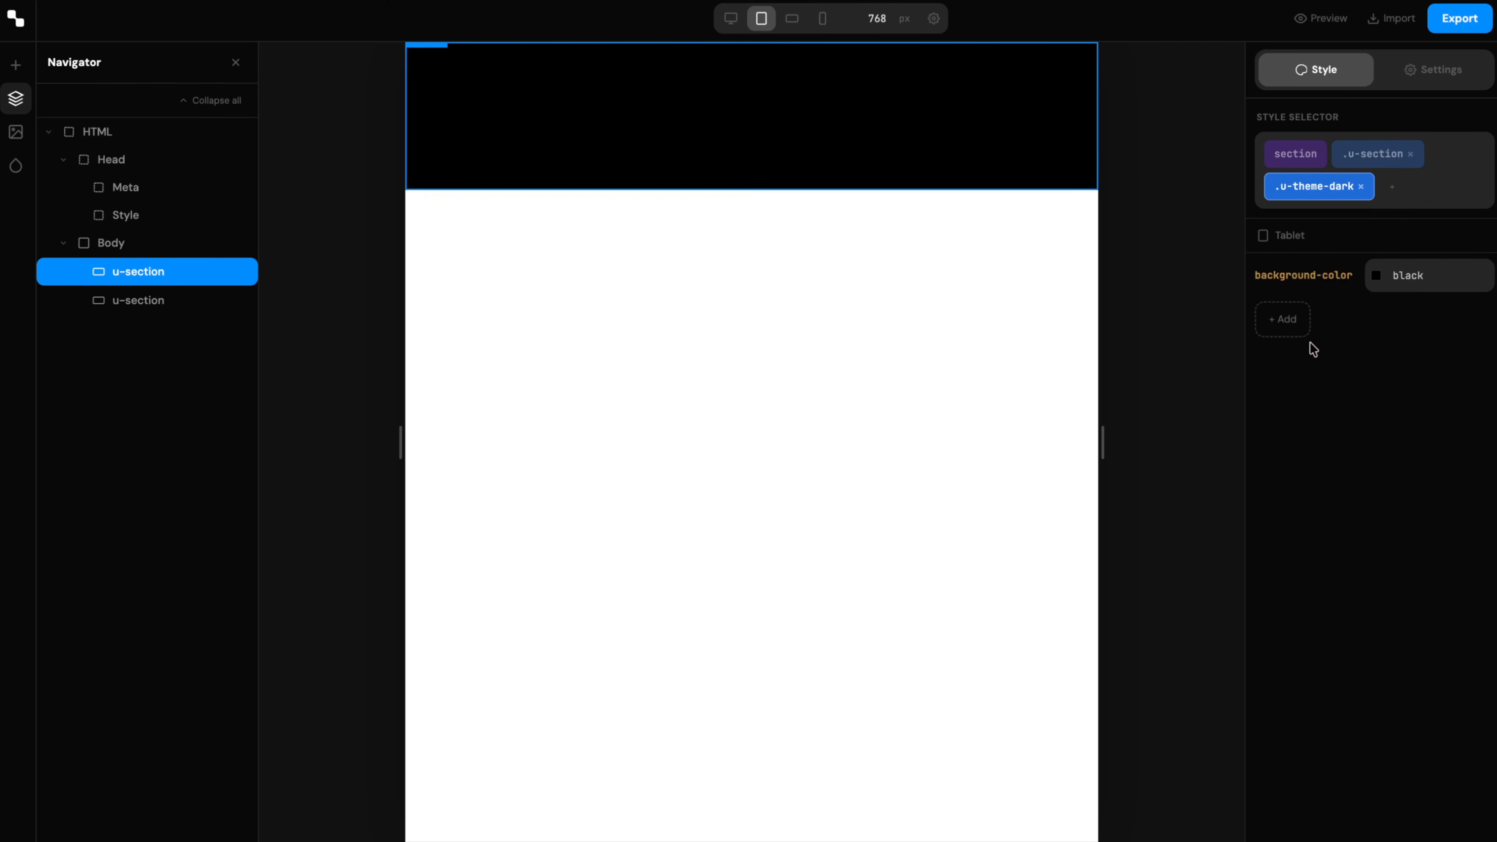
click(731, 18)
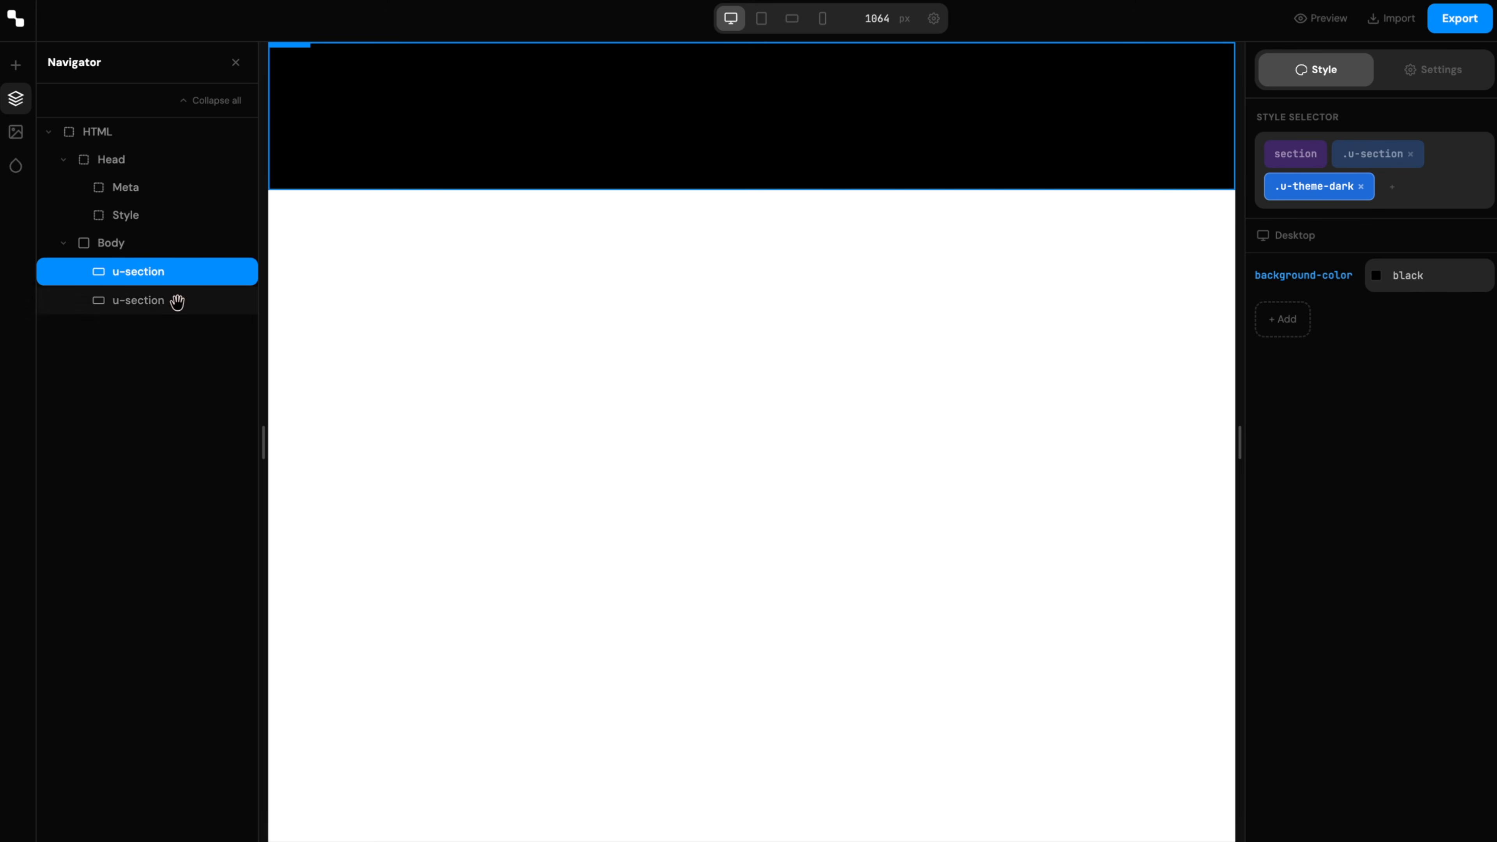
- Add a .u-section:hover selector to the first section, choosing hover from the suggested pseudo-classes
click(1420, 190)
text(.u-section)
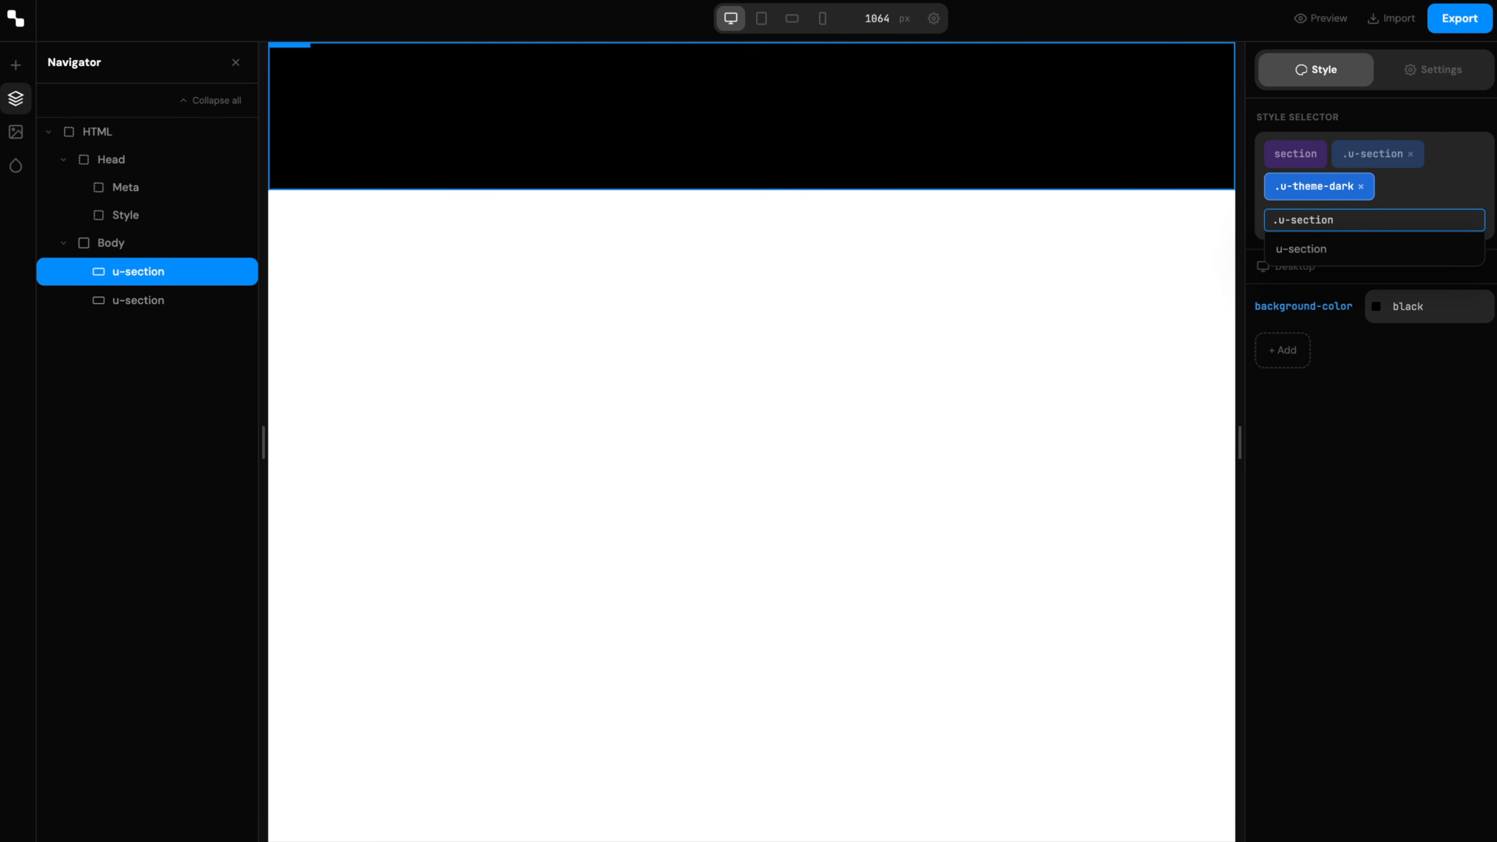
text(:)
scroll(1318, 389, down, 2)
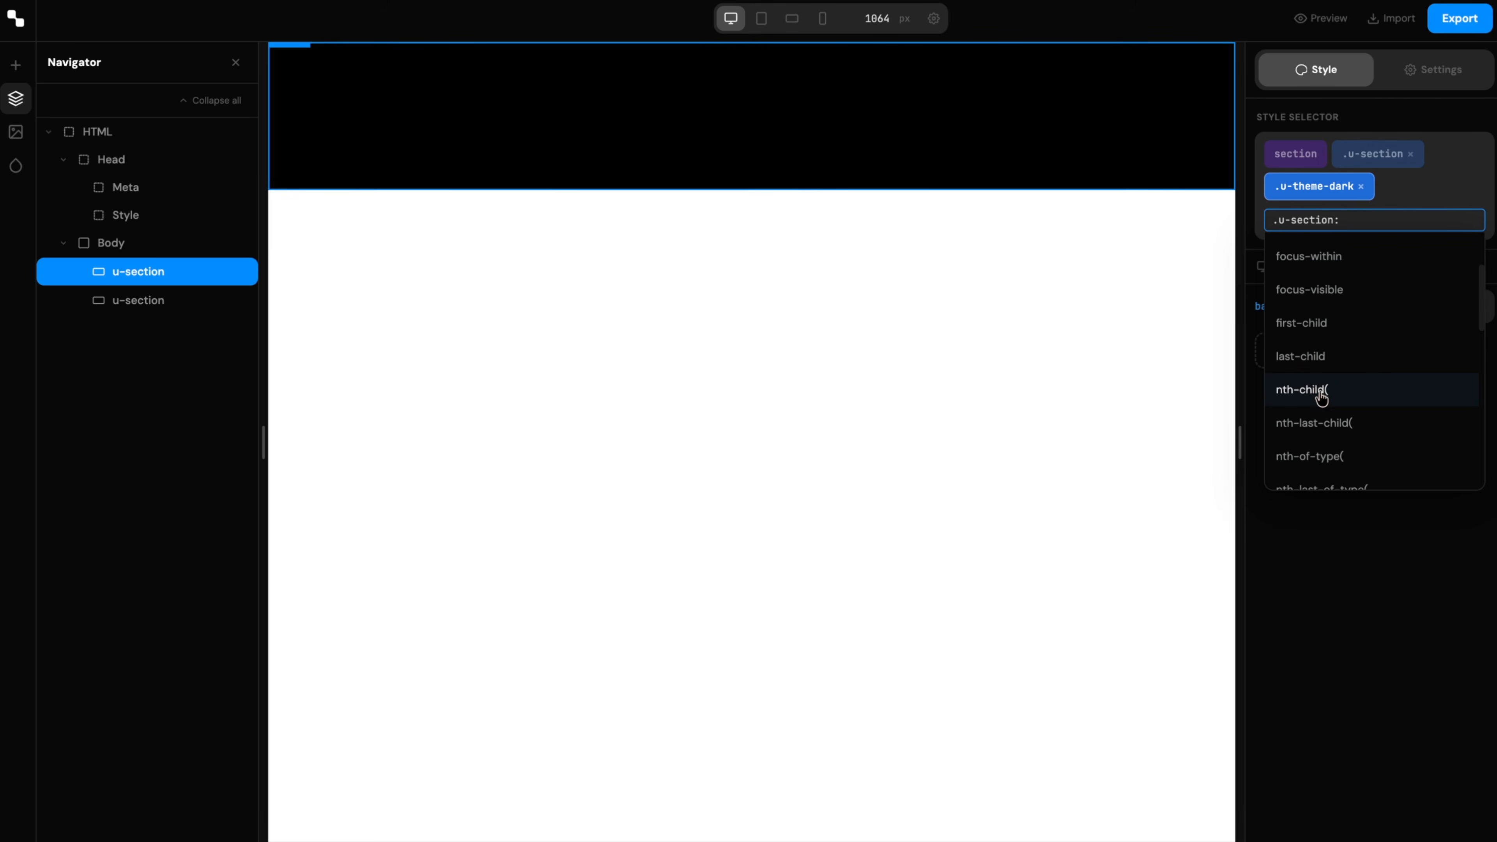
scroll(1338, 390, down, 2)
scroll(1340, 394, up, 5)
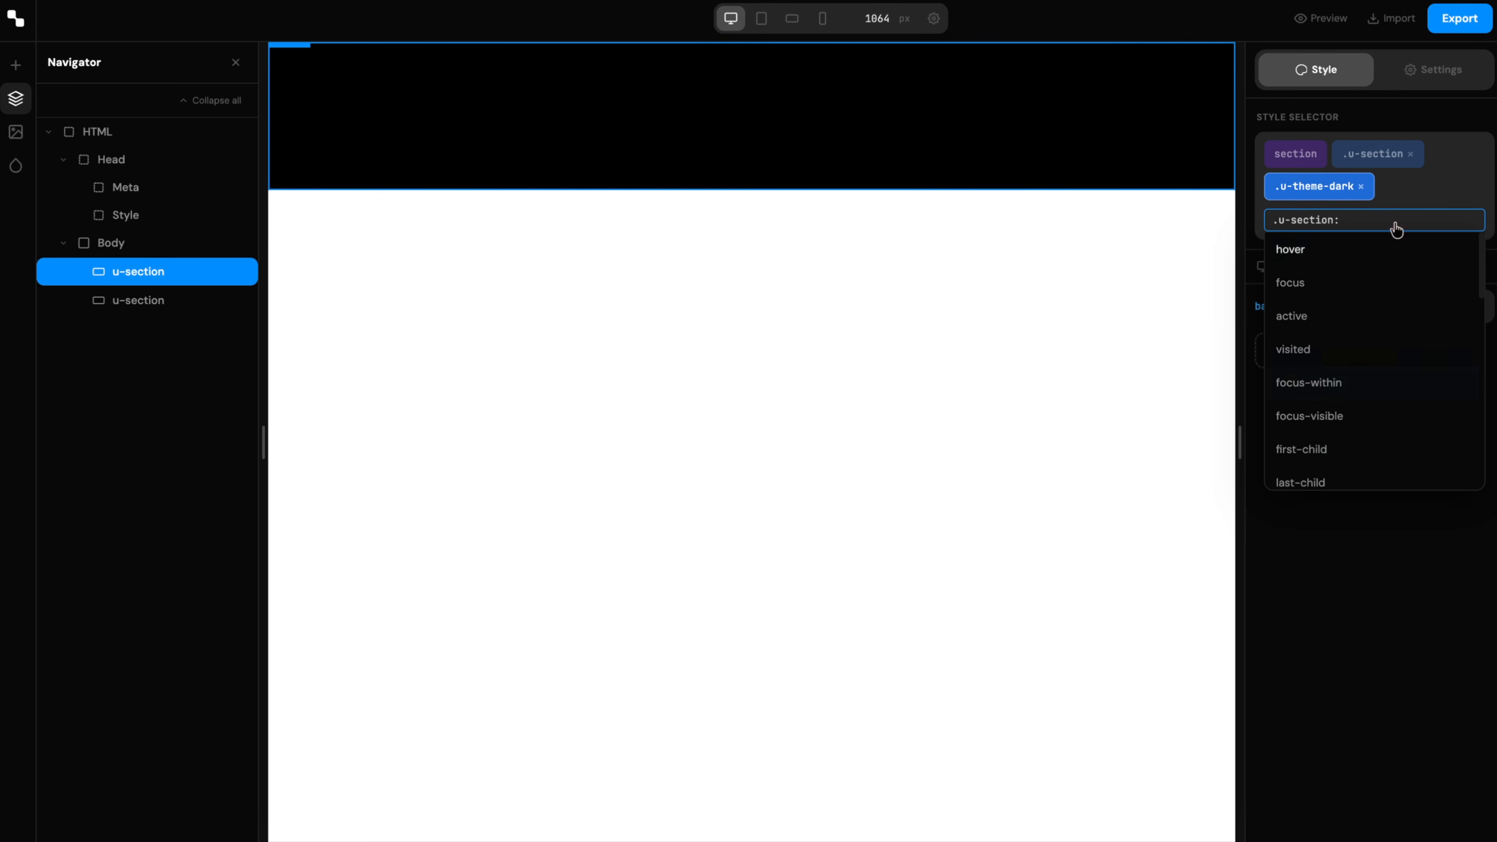
click(1303, 257)
key(Return)
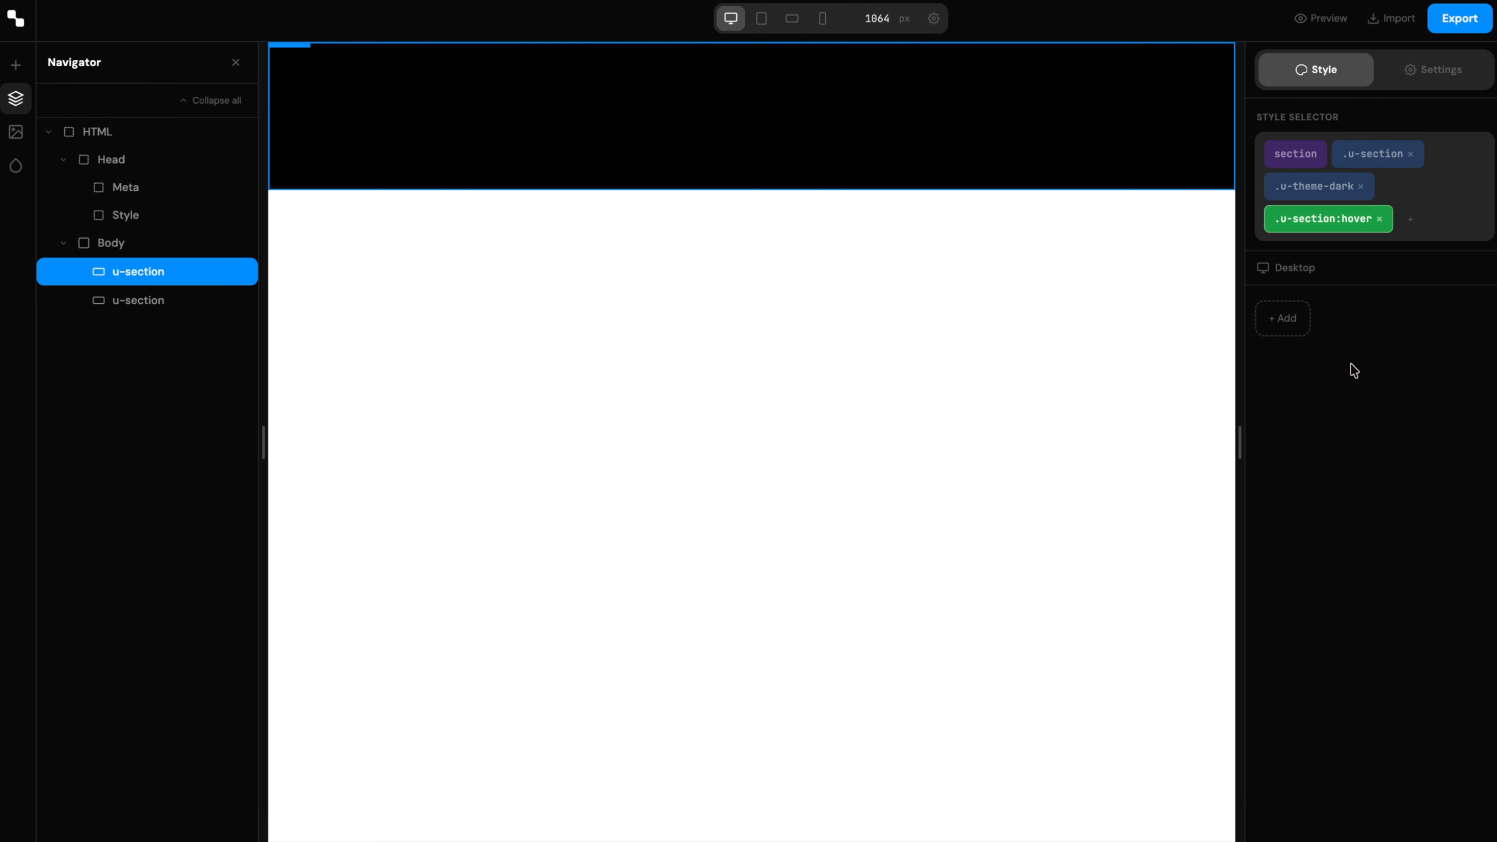
- Set the background-color of the .u-section:hover selector to grey
click(1282, 319)
text(background-color)
key(Return)
text(grey)
key(Return)
key(Escape)
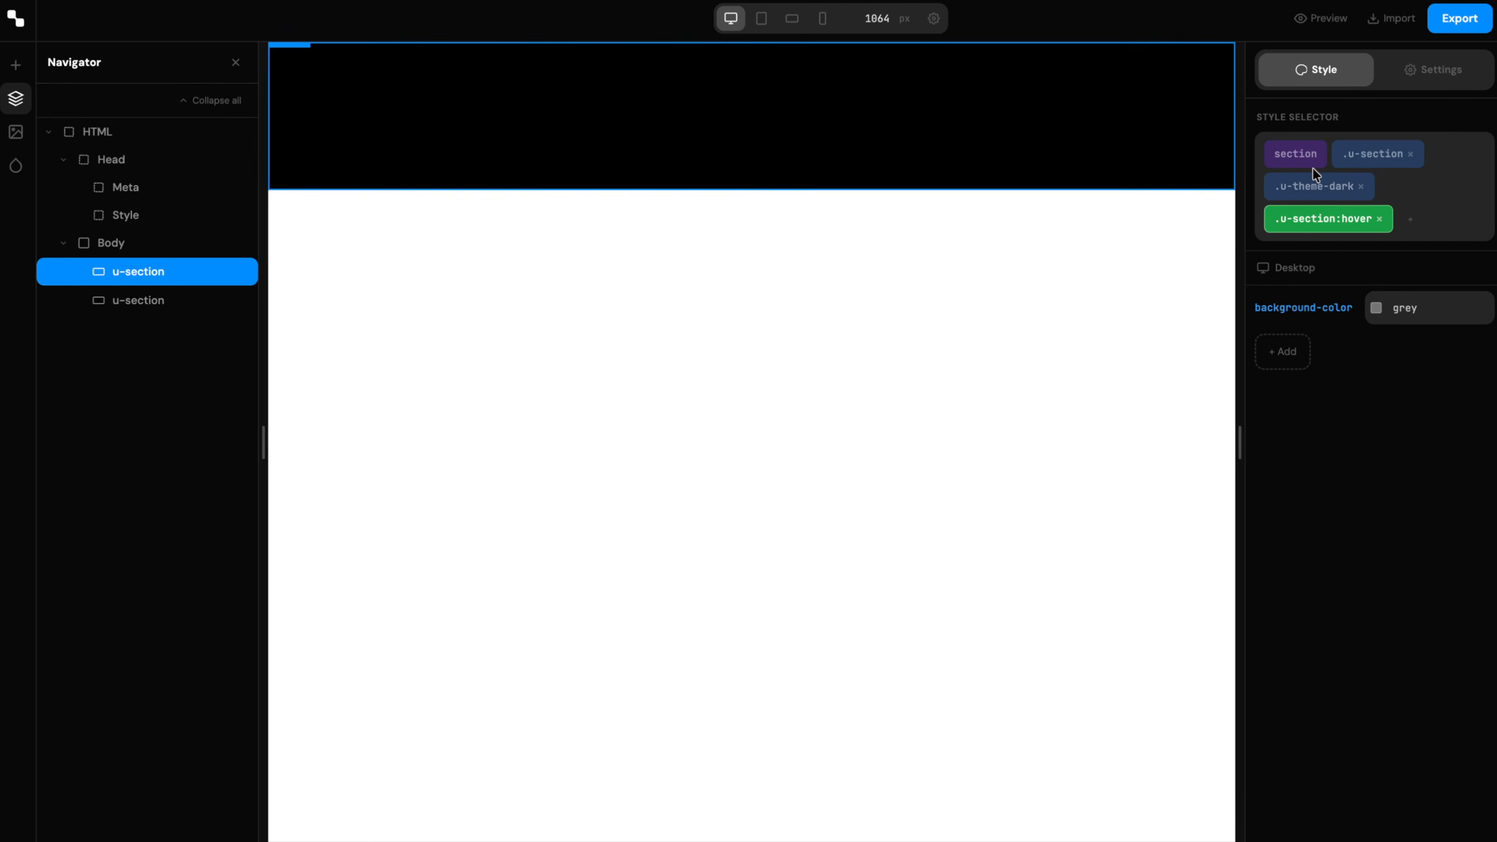
- Add a transition of all 800ms to the .u-section class
click(1368, 154)
click(1283, 390)
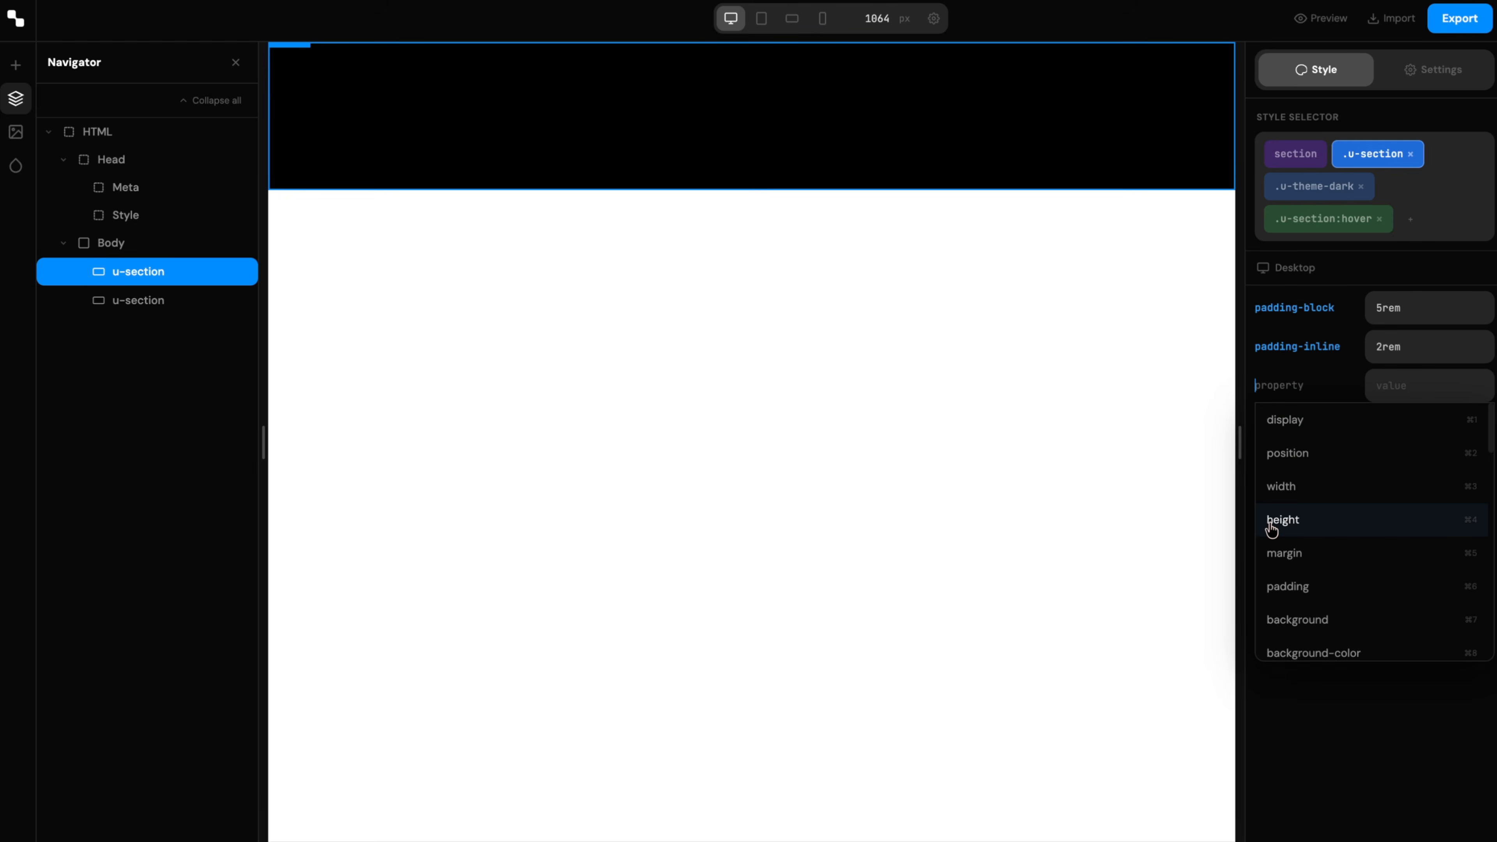
text(transition)
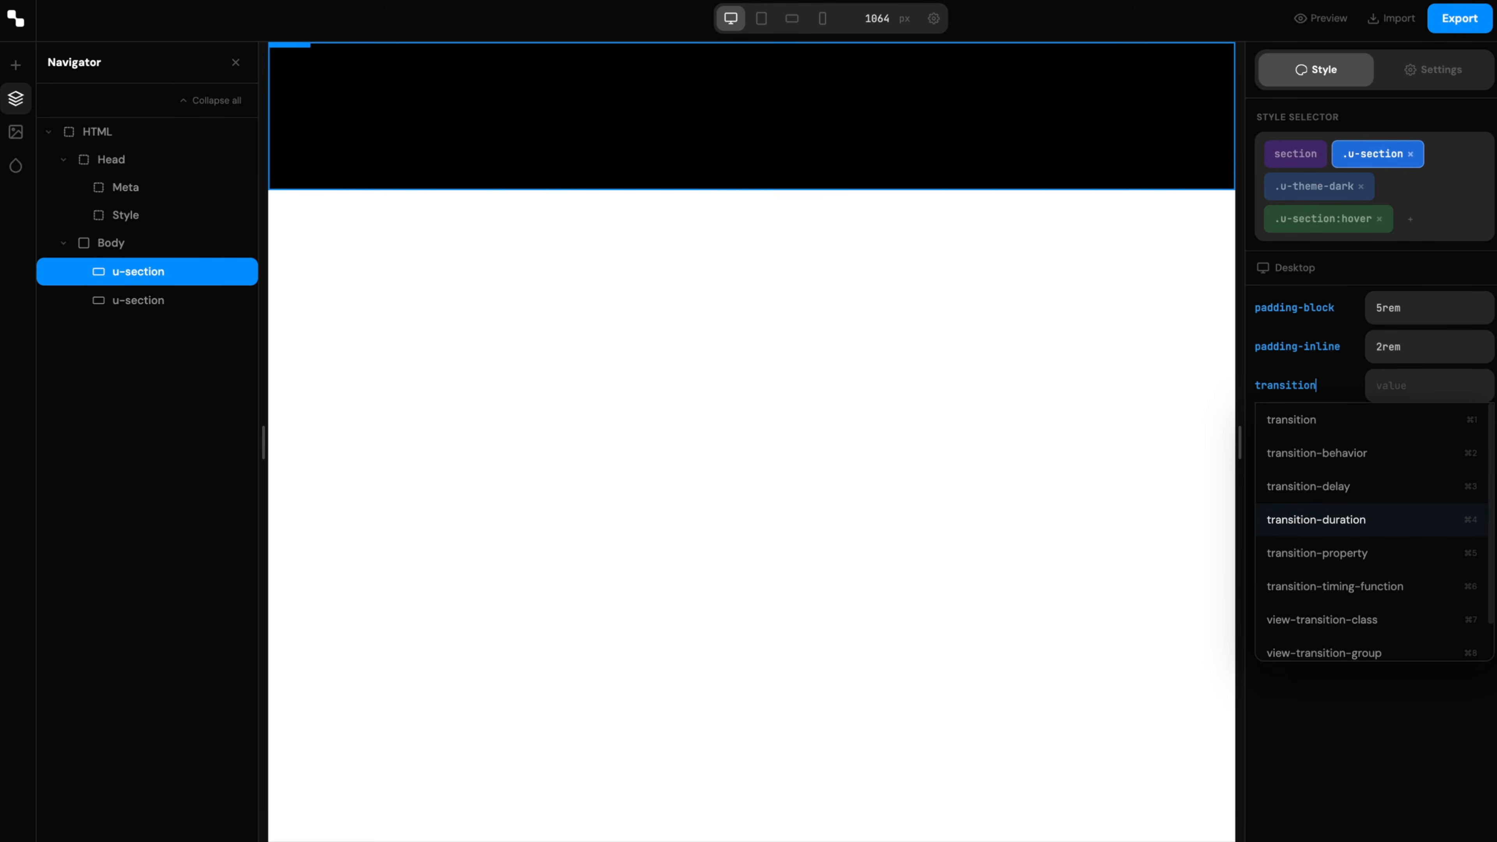
key(Return)
text(t)
key(BackSpace)
text(all)
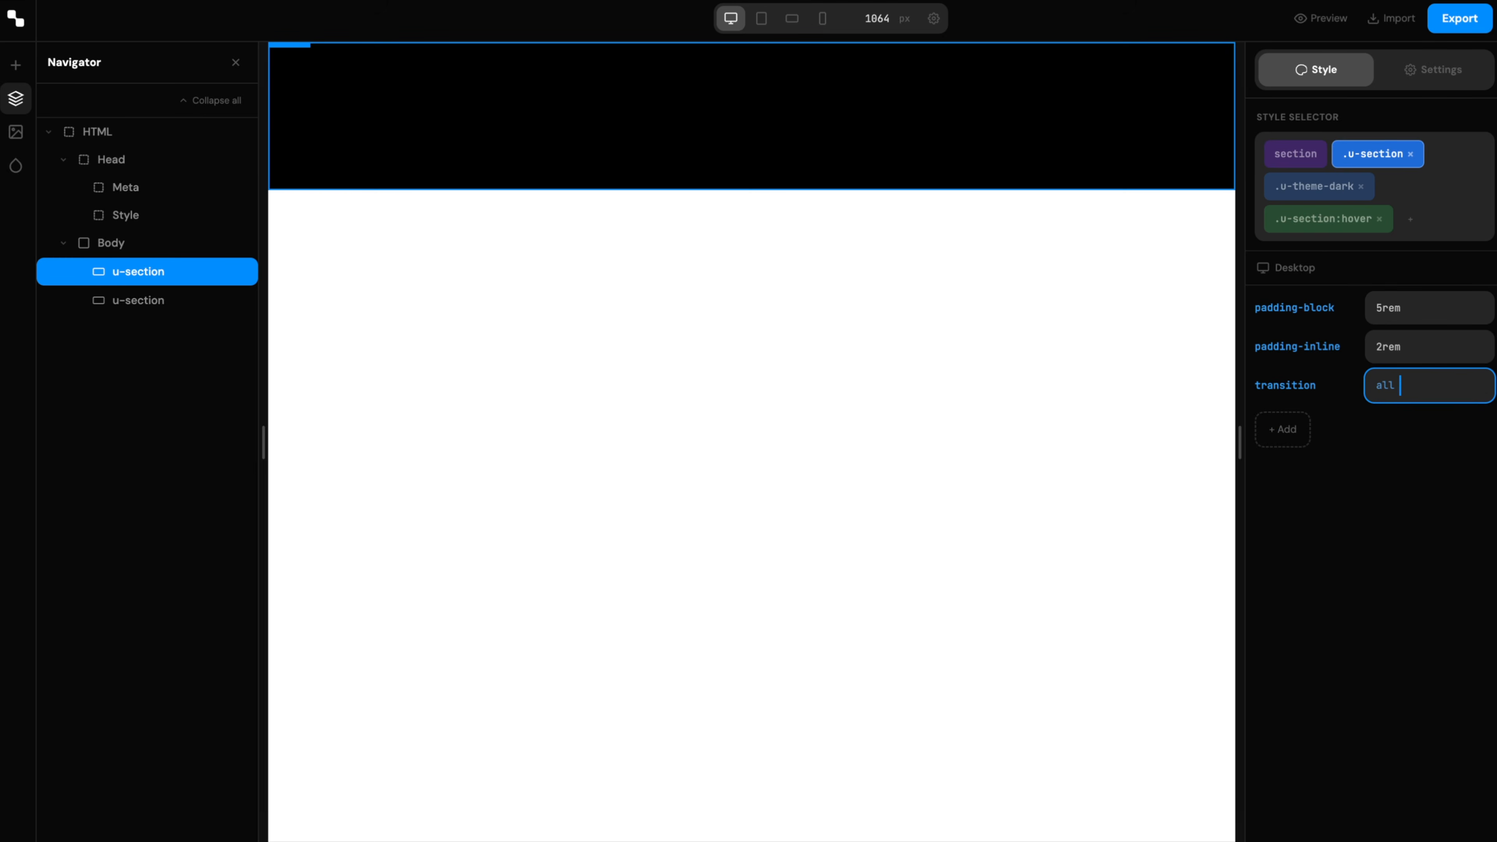
key(Return)
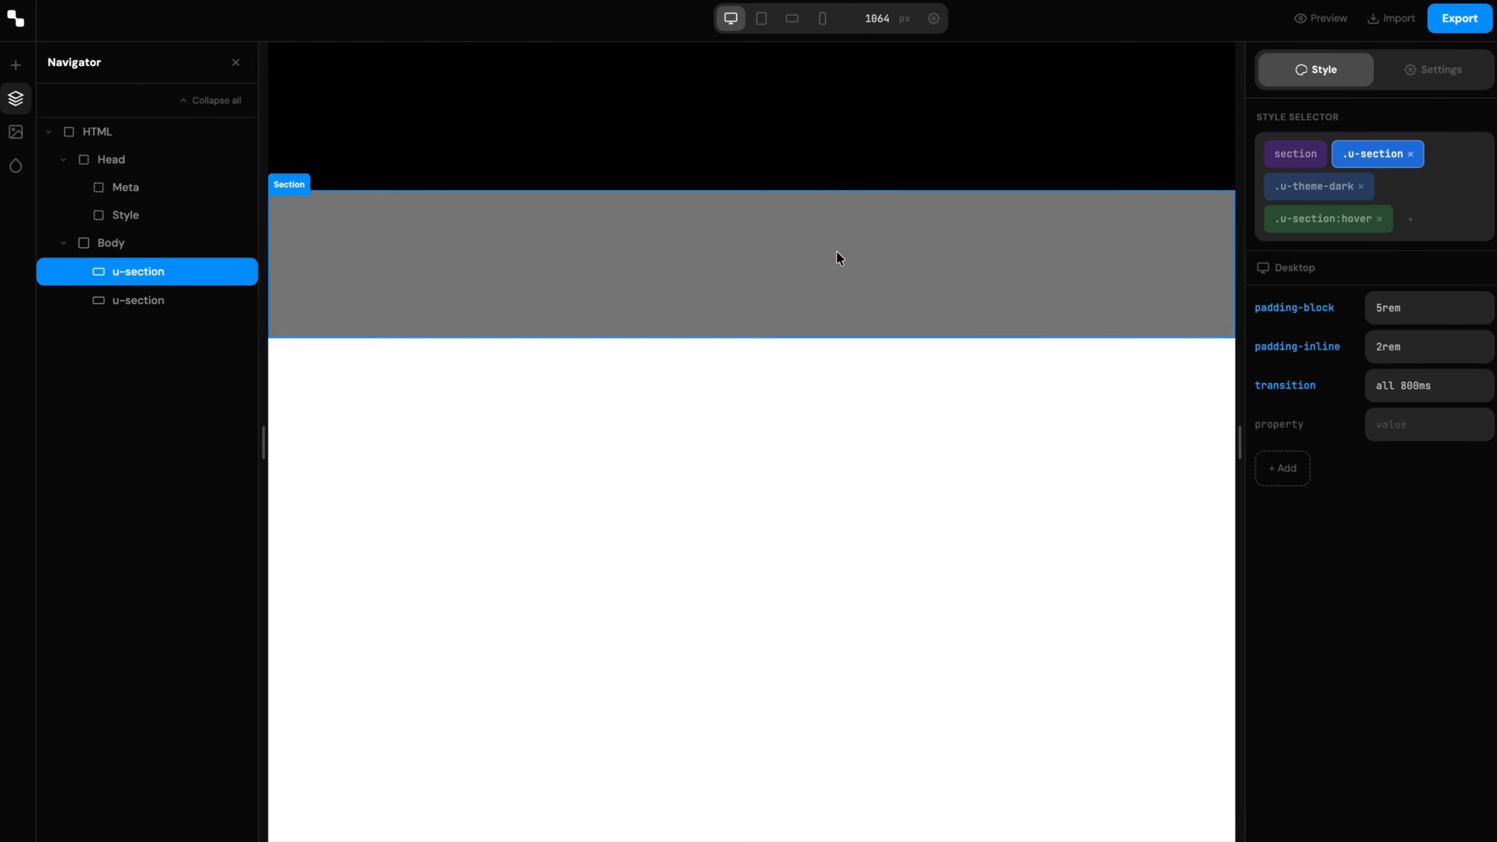
- Select the second section and review its .u-section:hover and .u-section styles
click(836, 251)
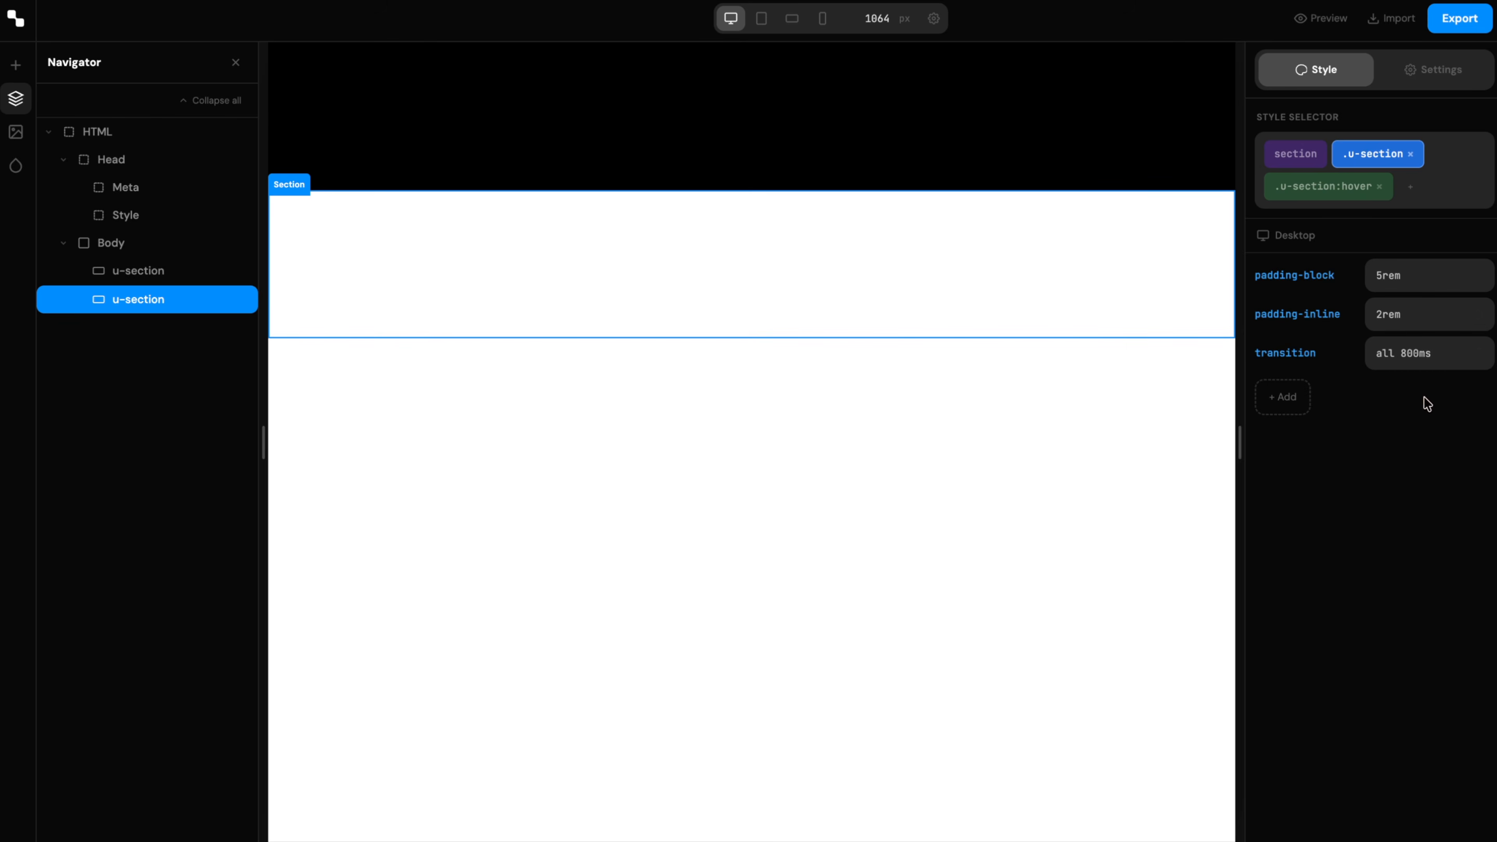
click(1316, 190)
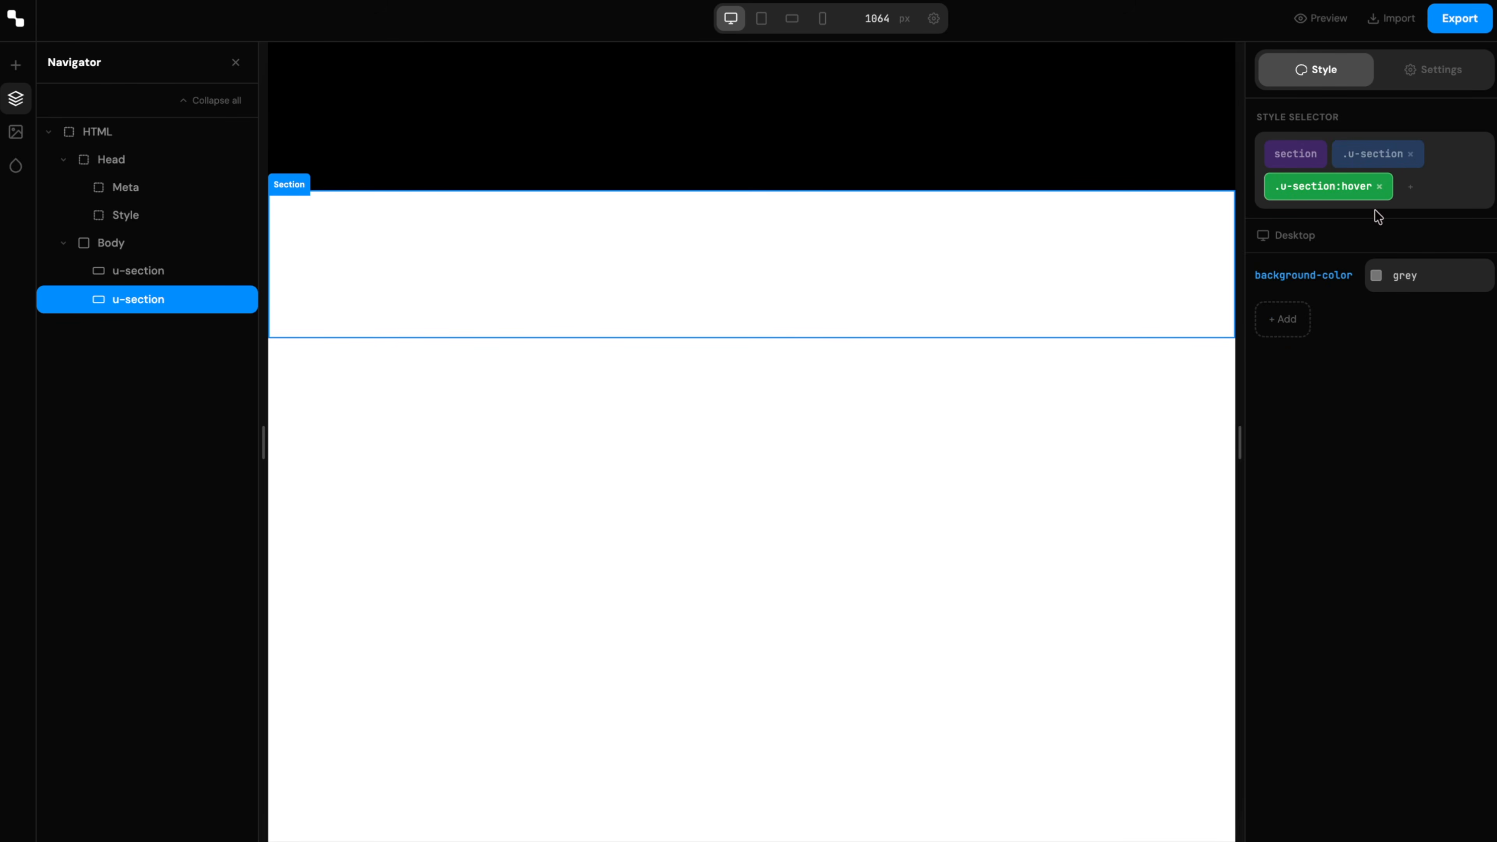
click(1376, 152)
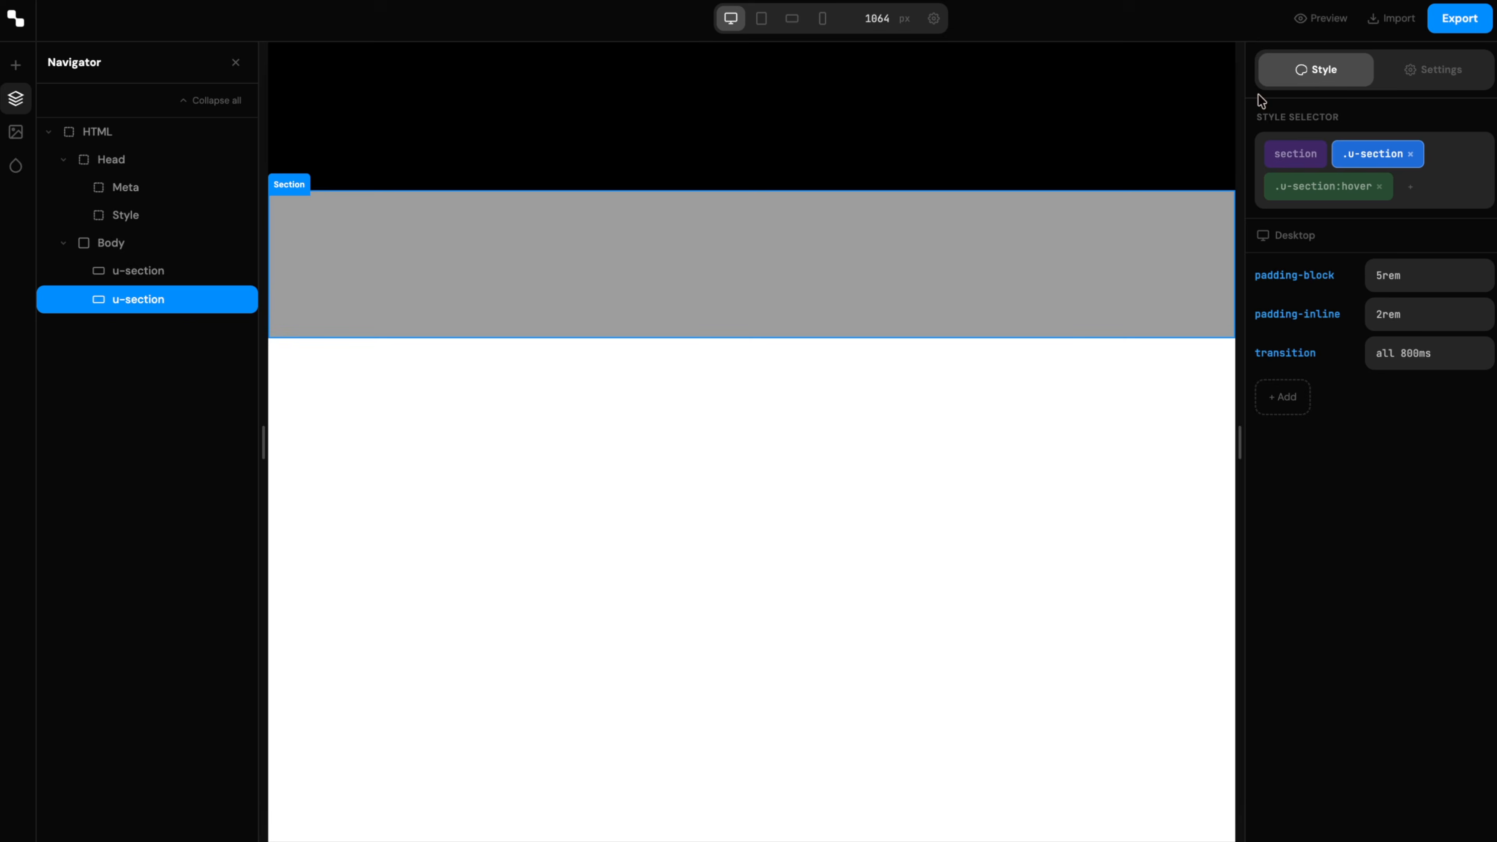
- Add a custom attribute data-awesome with the value section to the second section
click(1424, 69)
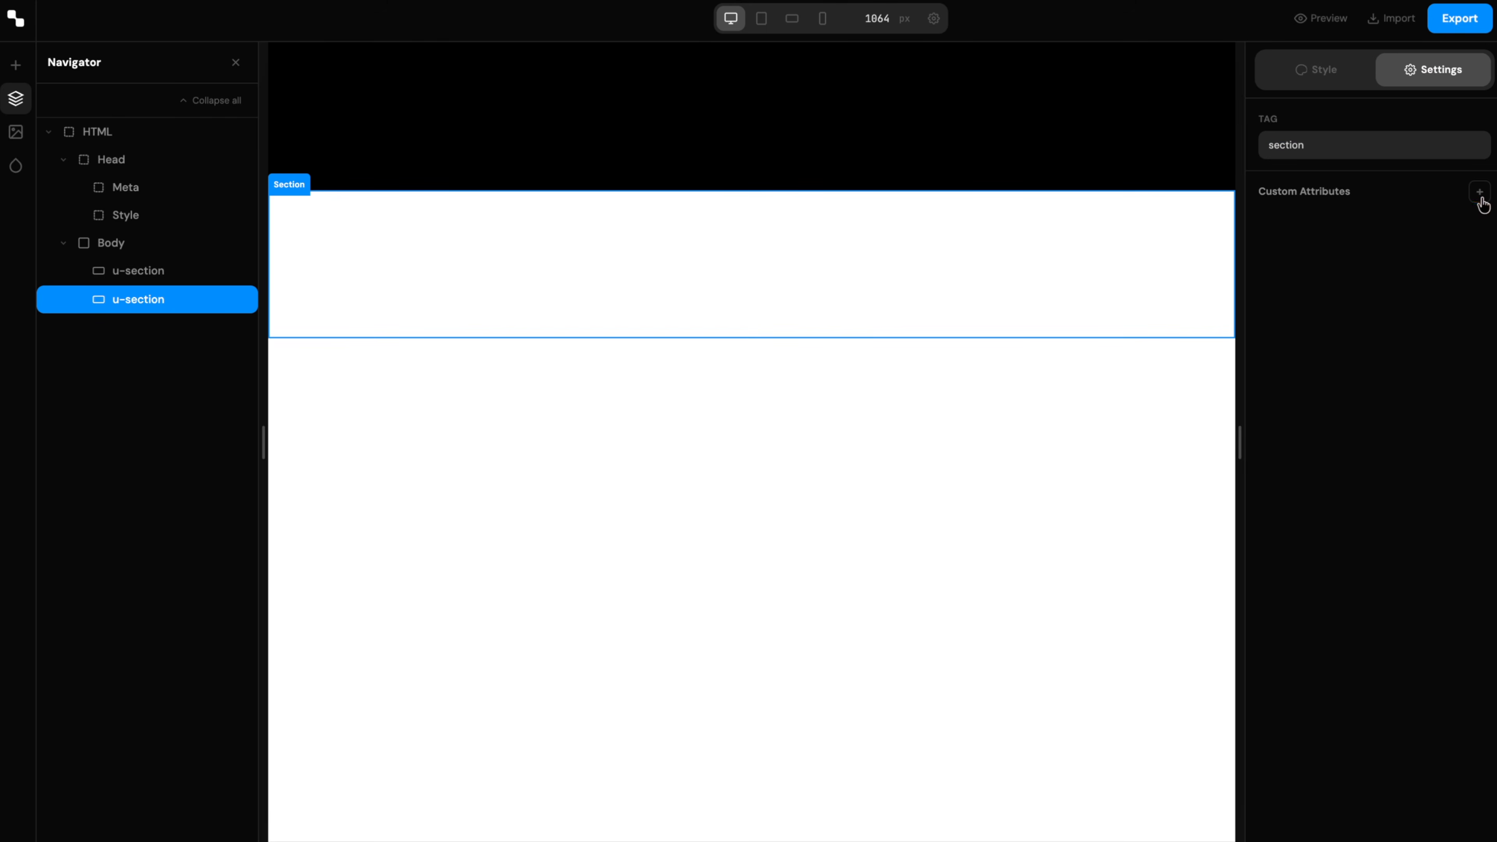
click(1480, 192)
text(data-awesome)
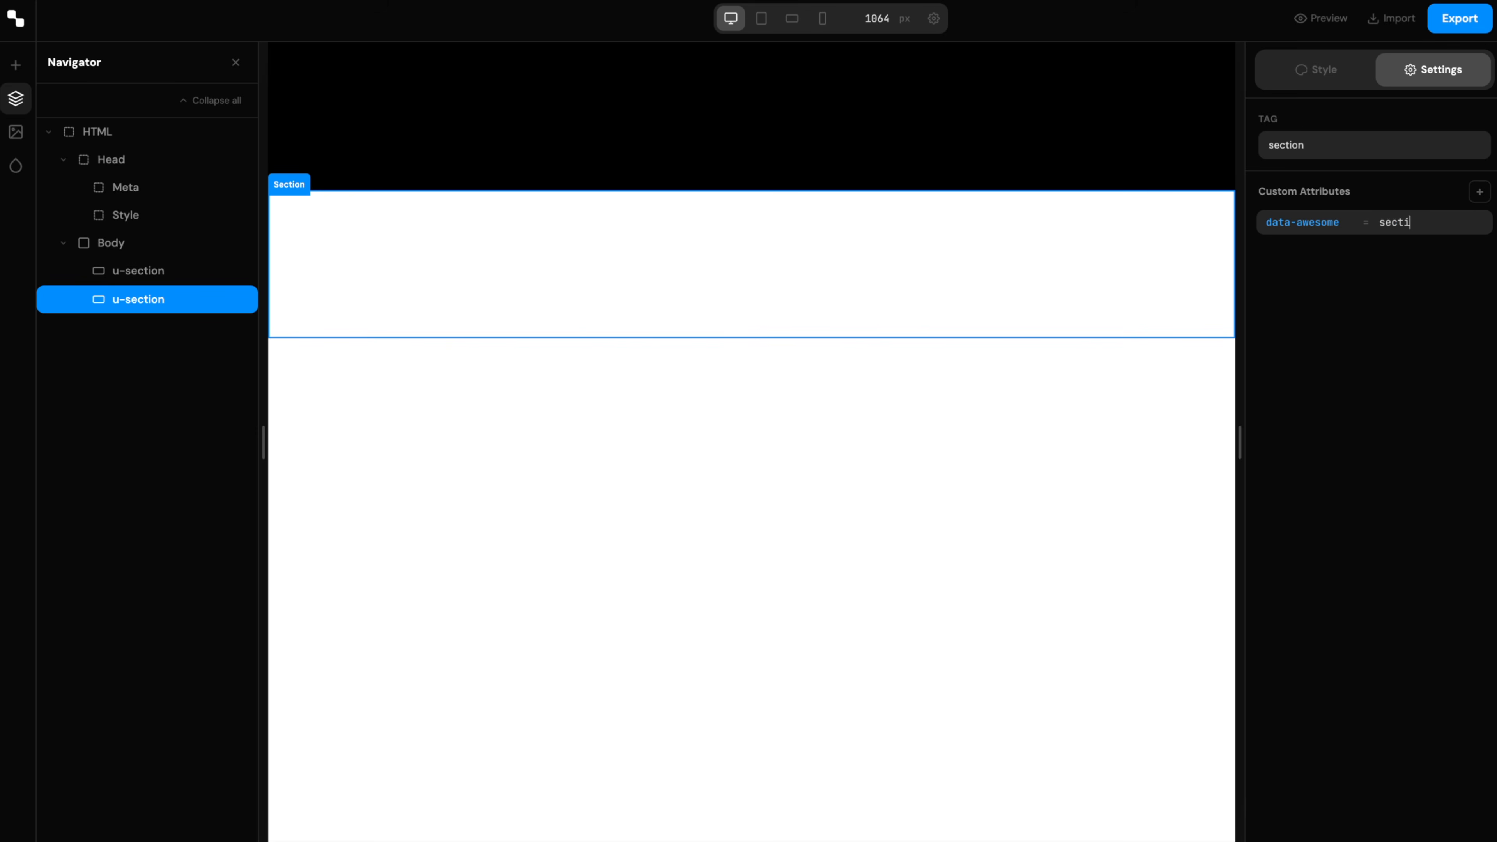
- Add the attribute selector [data-awesome="section"] to the second section's styles
click(1311, 74)
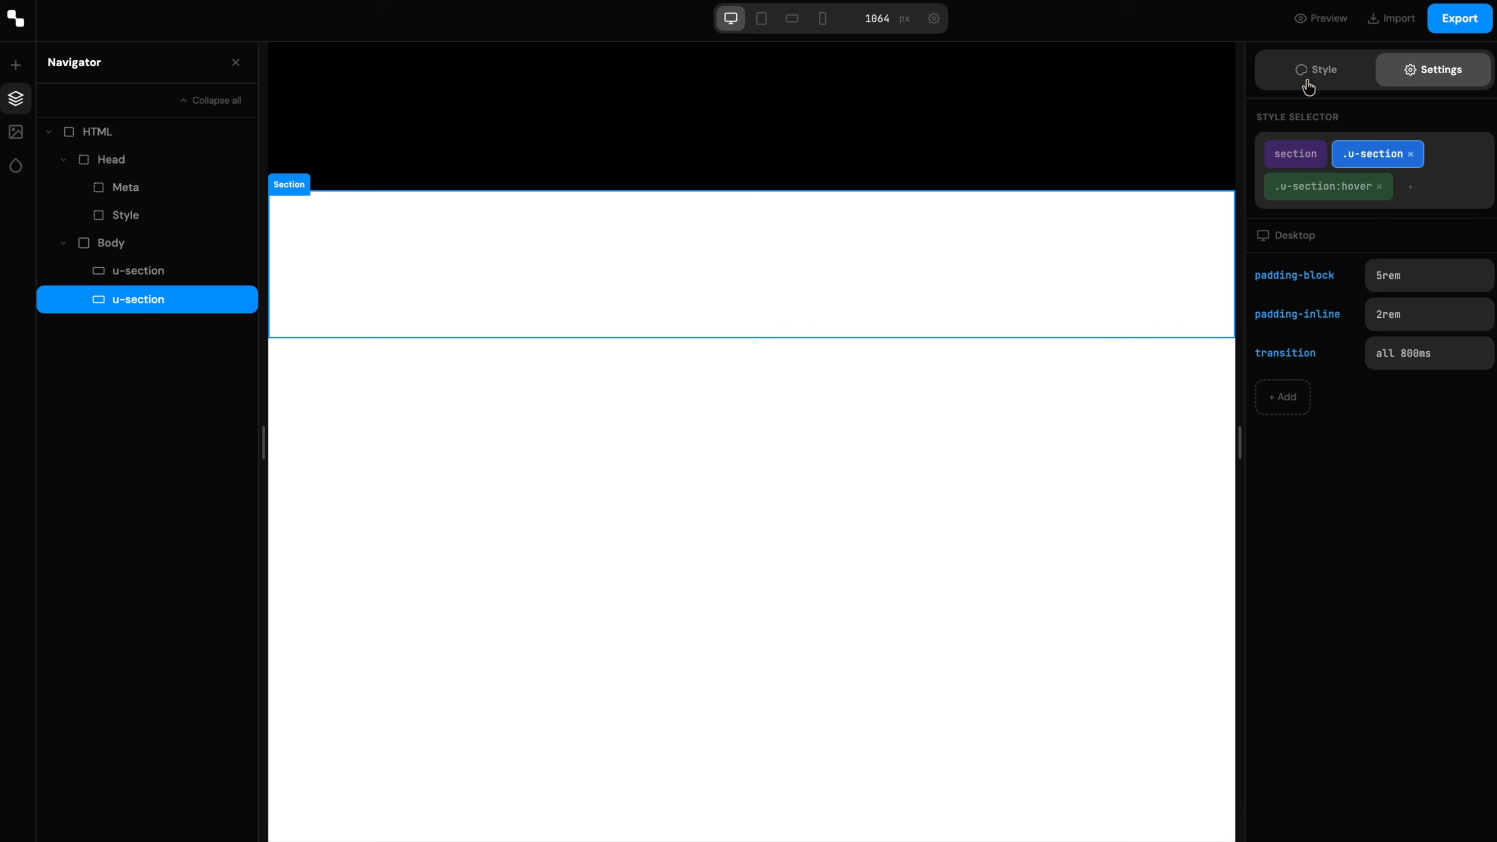
click(1429, 184)
text([])
key(Left)
text(data-awesome=)
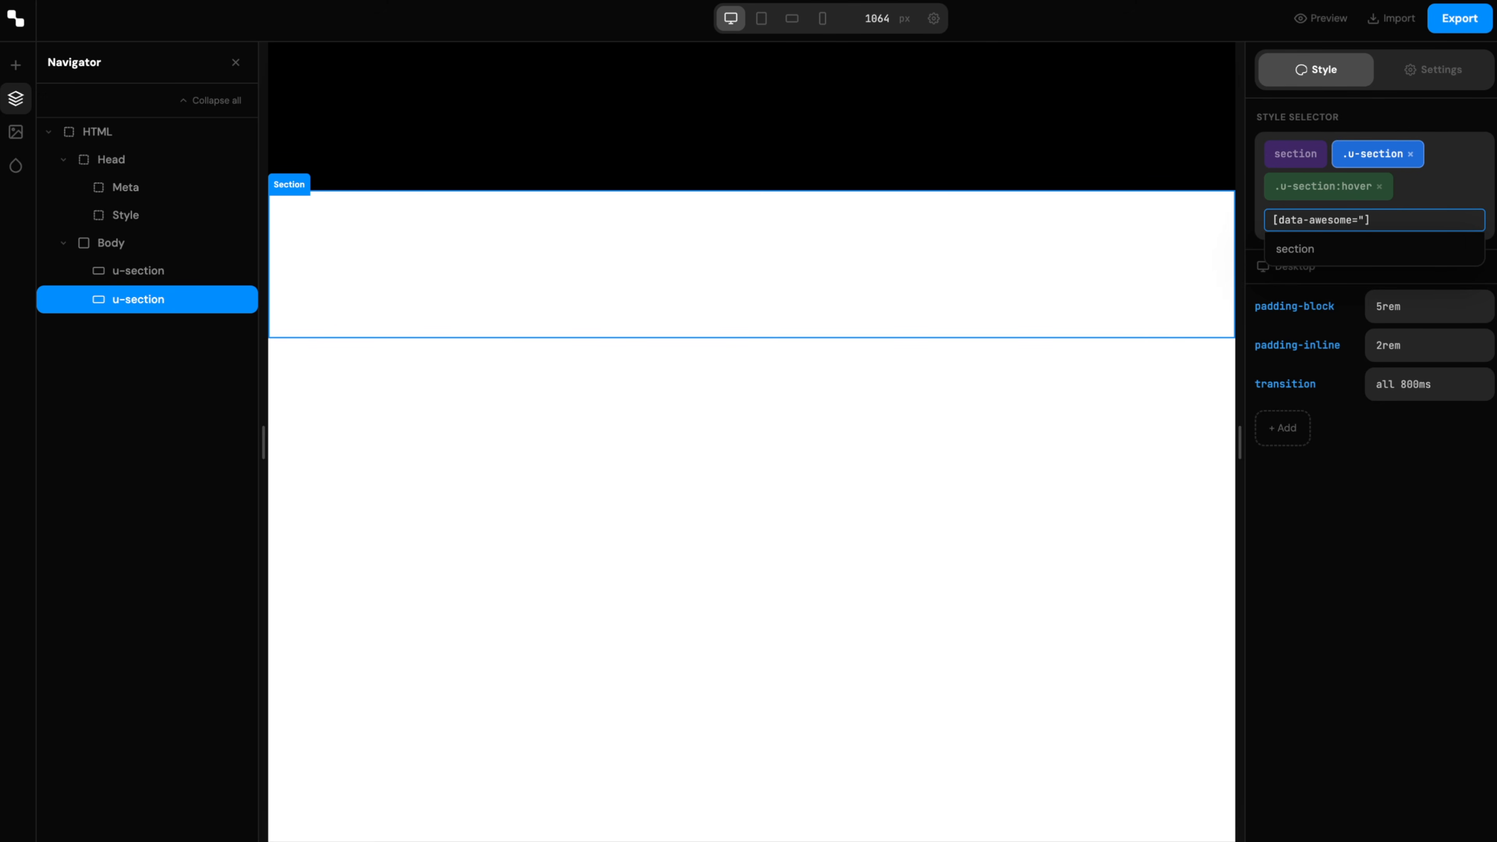
text("section")
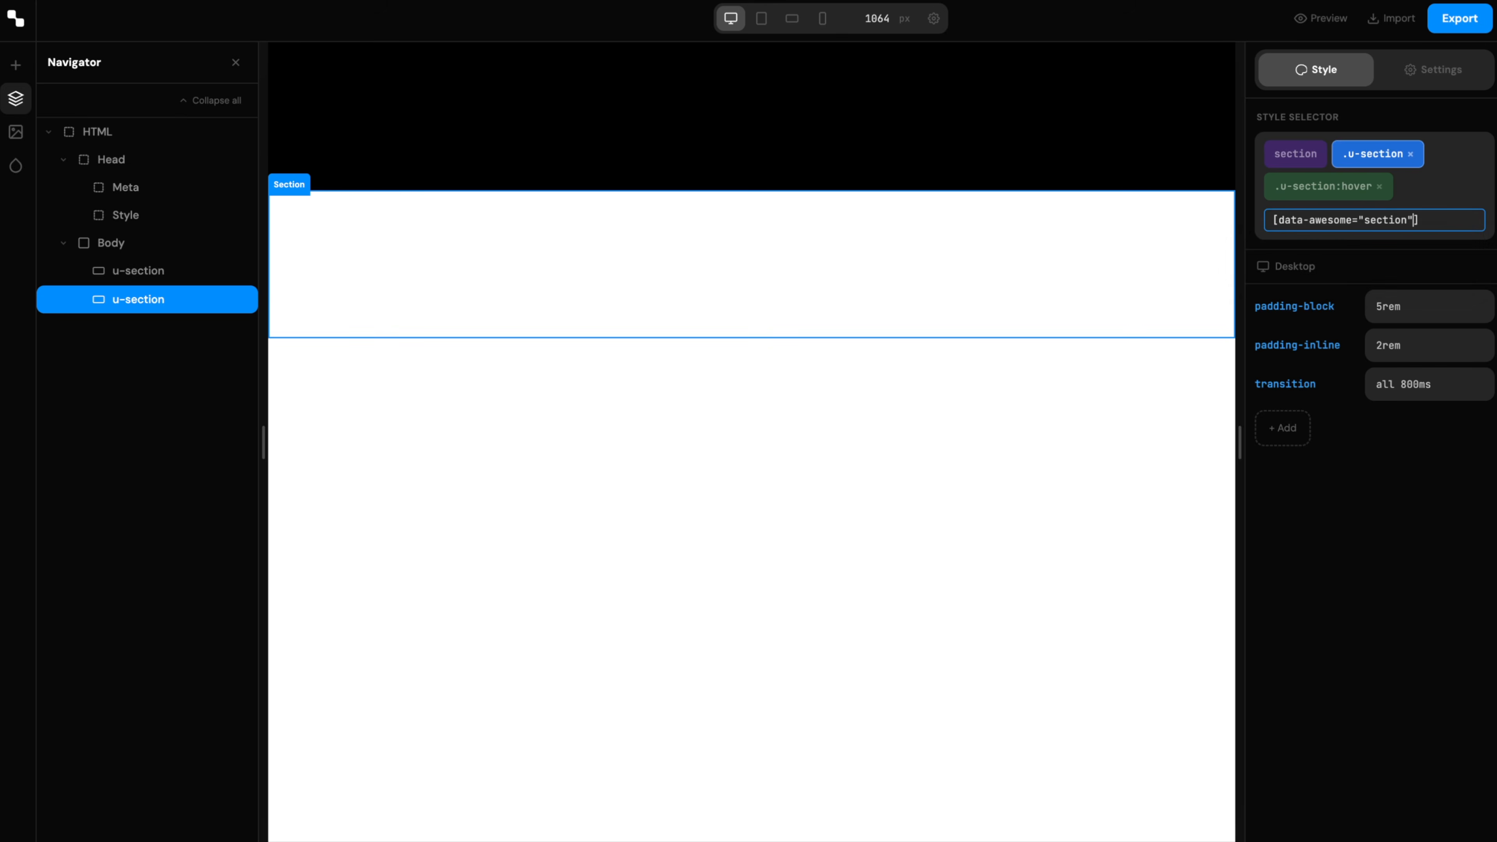
key(Return)
- Add a height of 20rem to the [data-awesome="section"] selector, and increase it to 30rem
click(1282, 318)
text(height)
key(Return)
text(20rem)
key(Return)
key(Escape)
click(1408, 303)
key(shift+Up)
click(1361, 446)
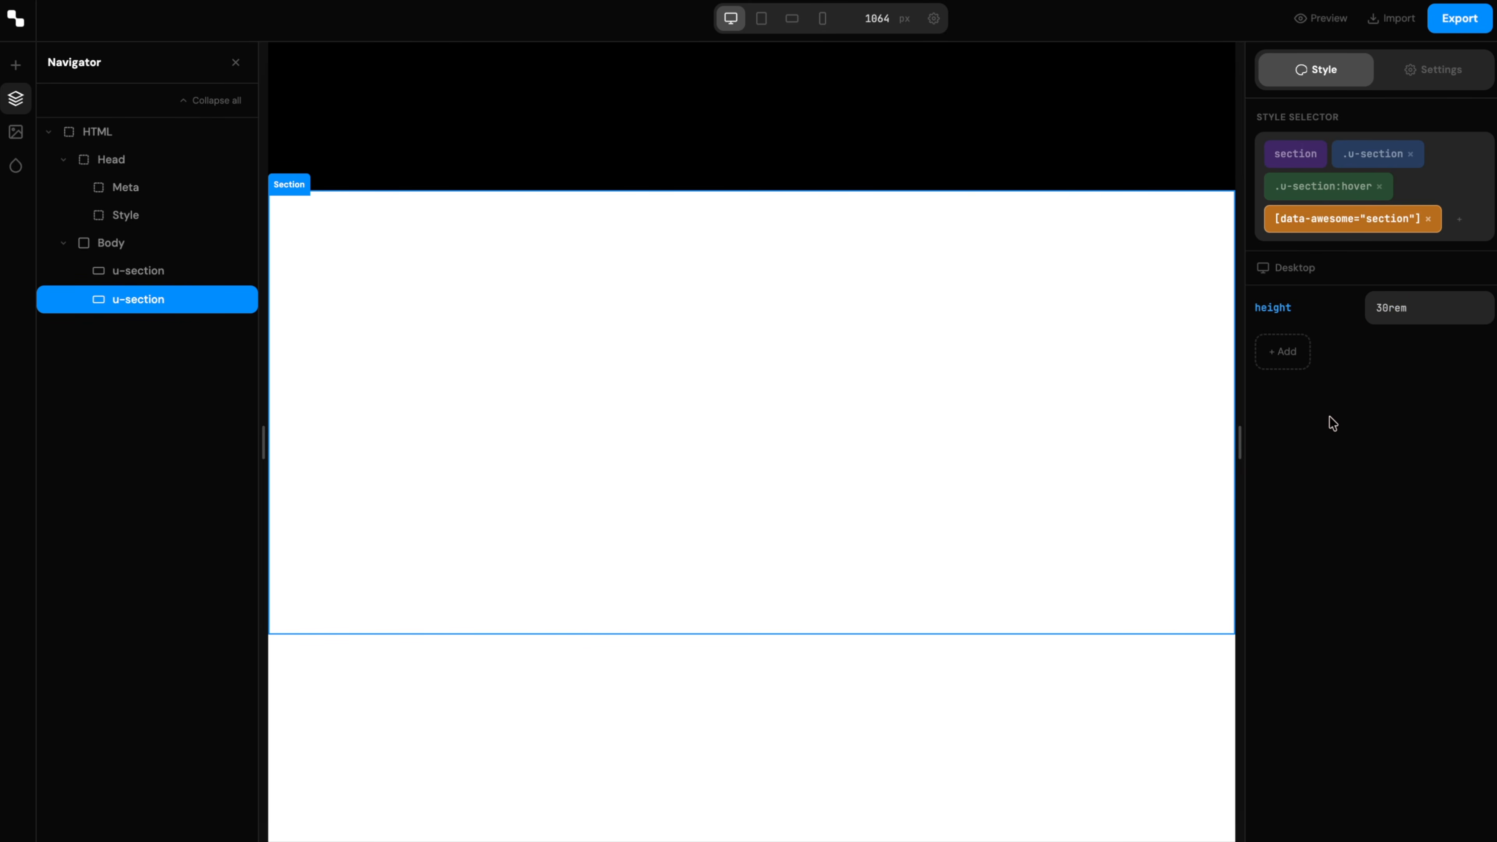
- Add the custom attribute data-awesome with the value section to the first section
click(748, 154)
click(1437, 80)
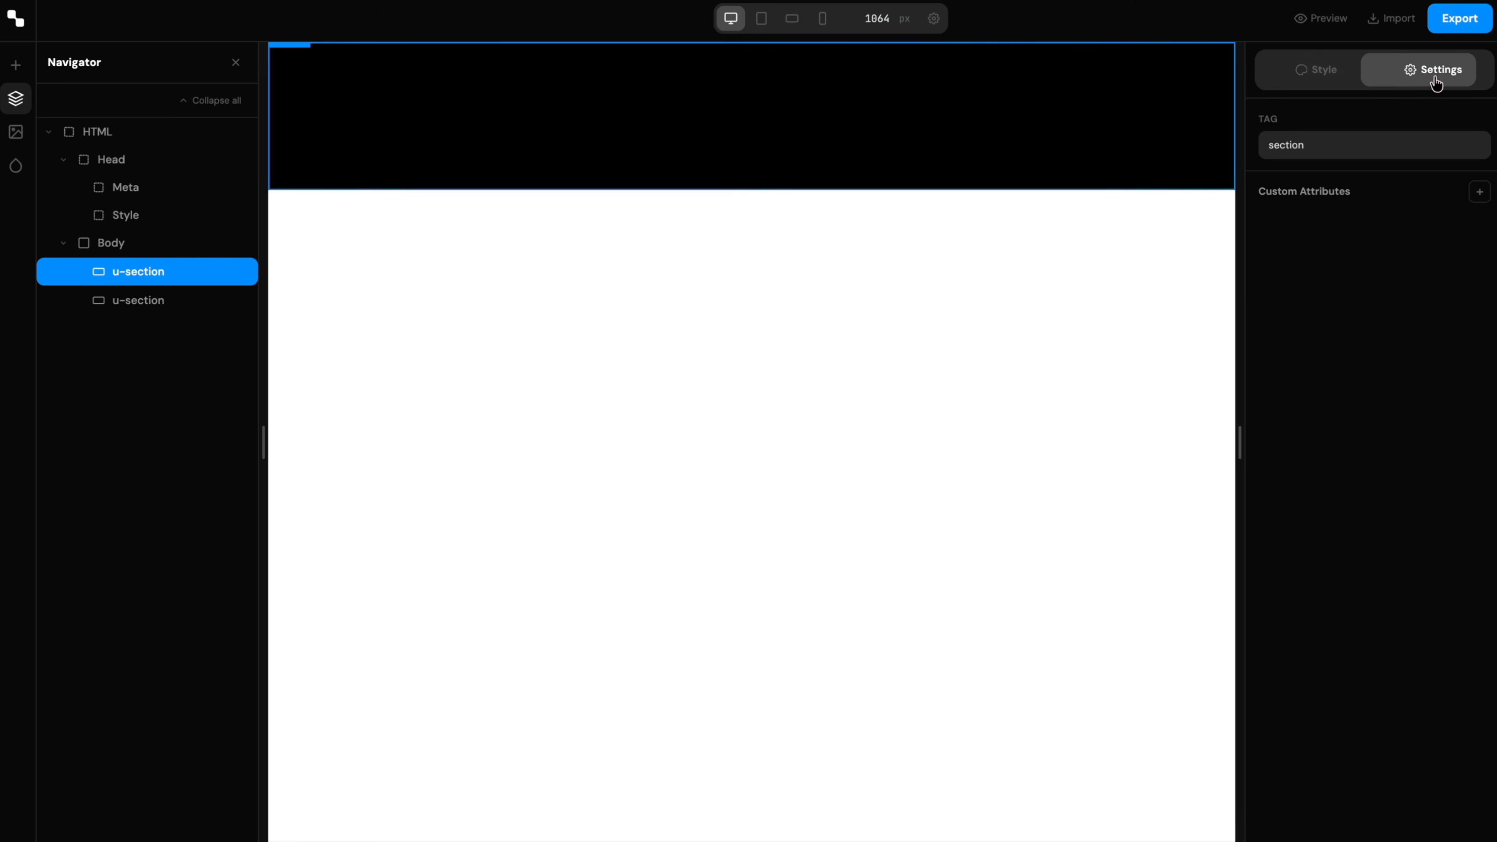
click(1480, 191)
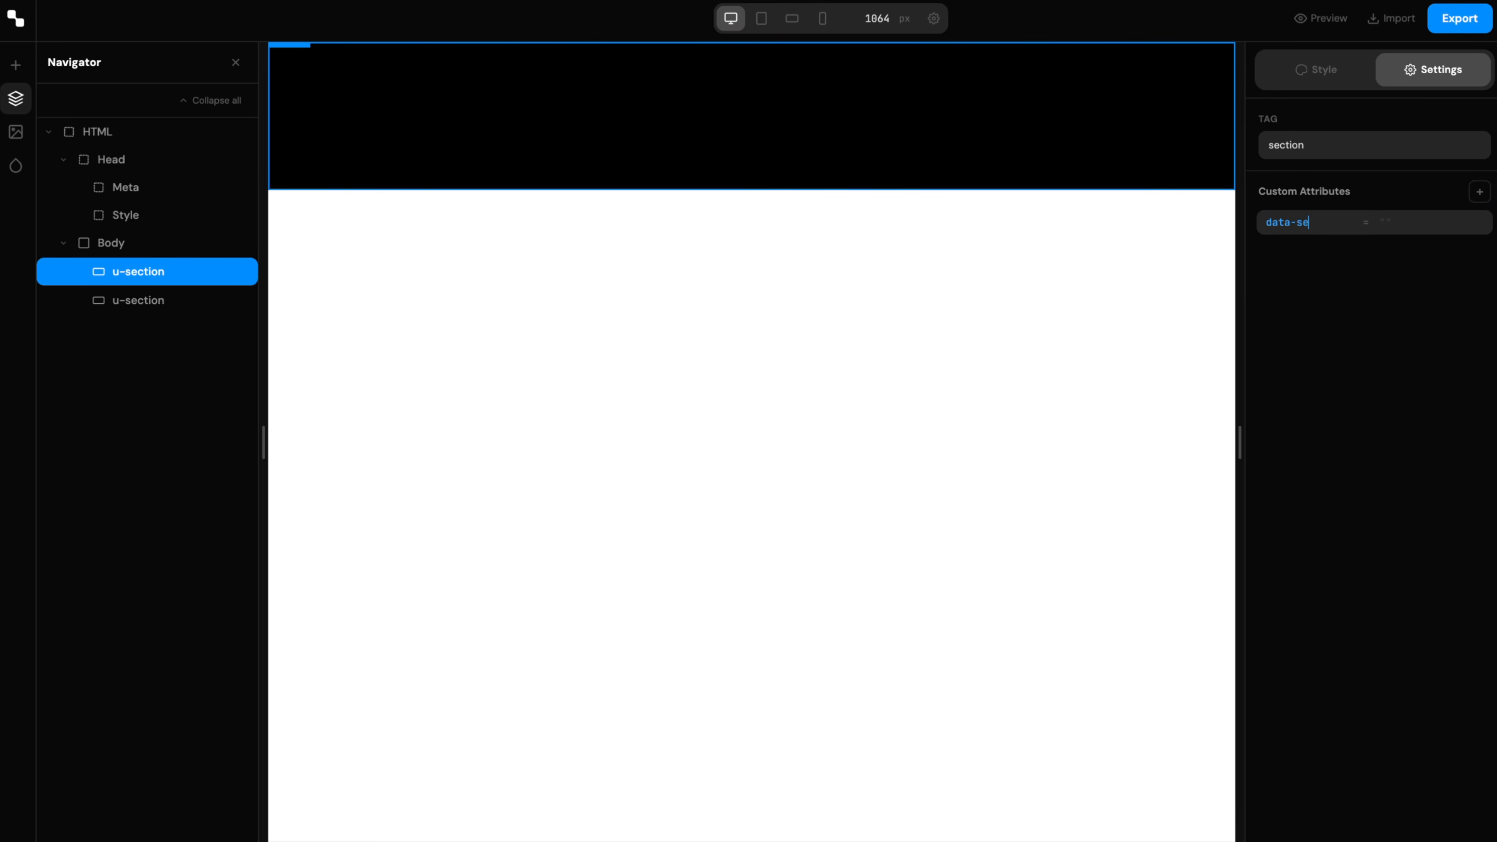
text(section)
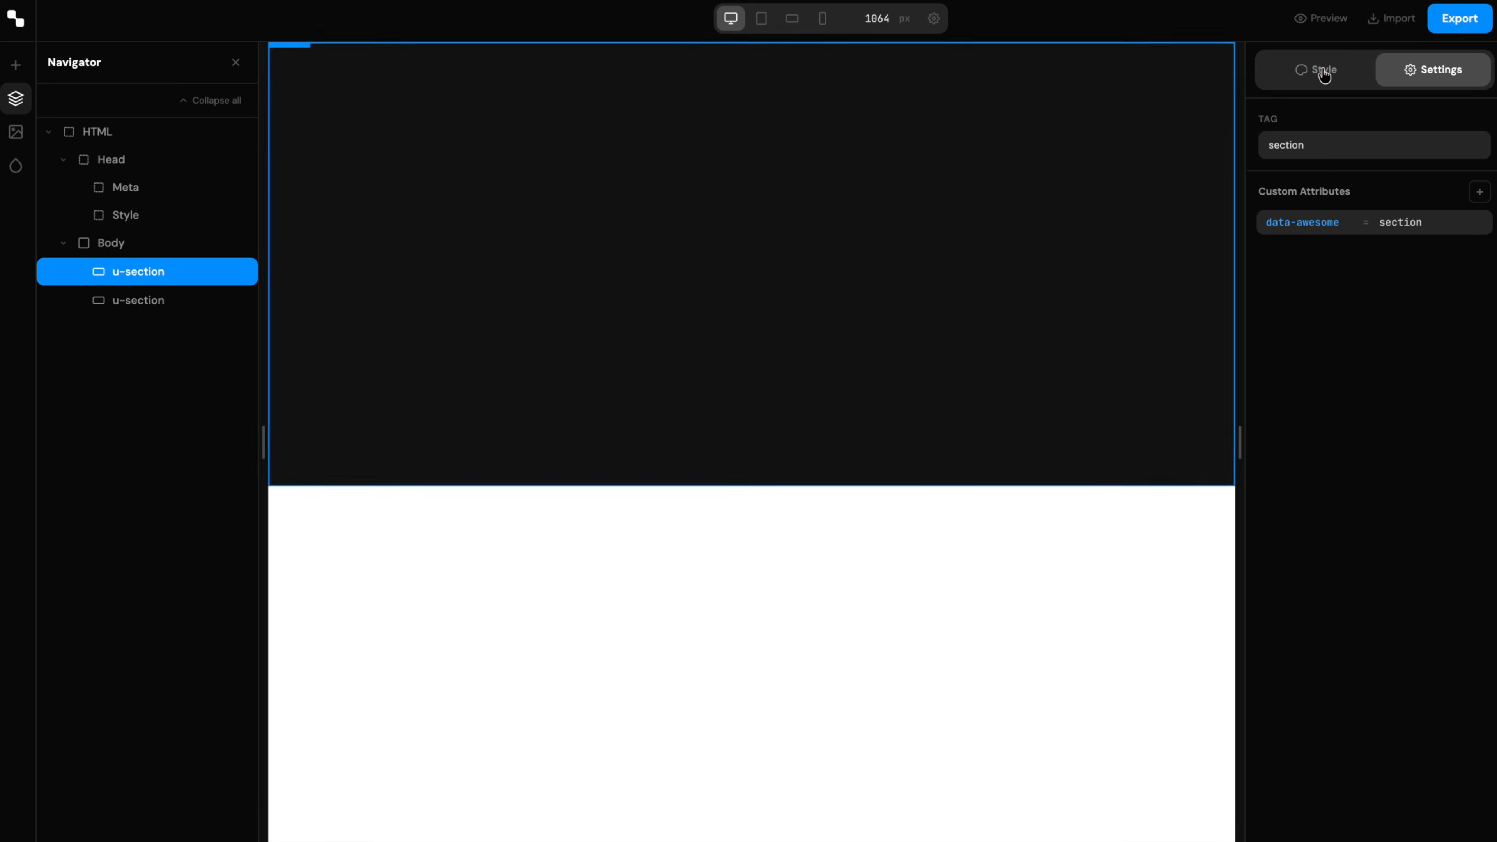
- Inspect the styles of the [data-awesome="section"] selector on the first section
click(1323, 71)
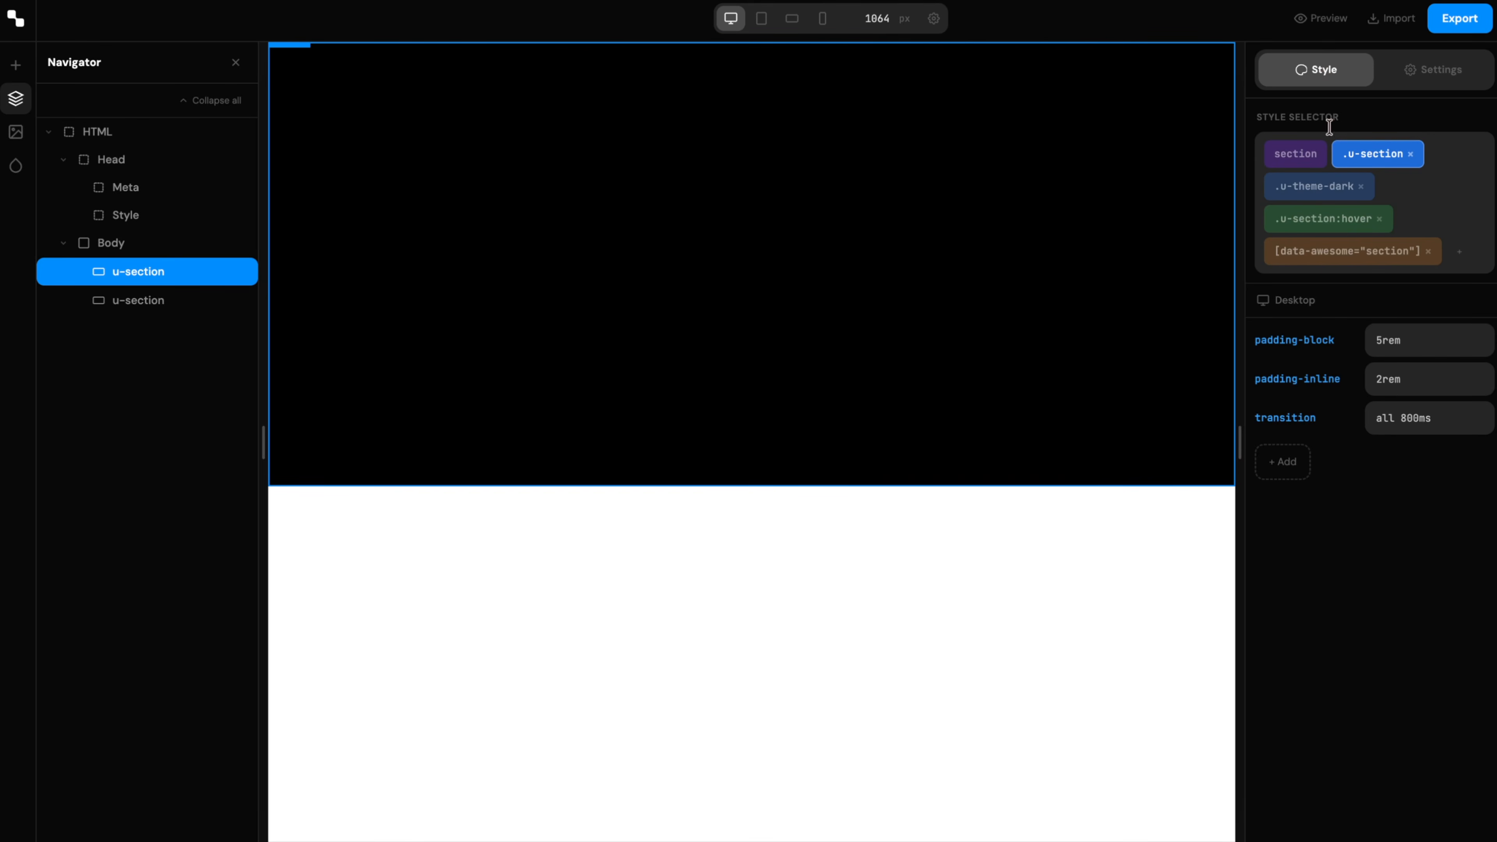
click(1326, 260)
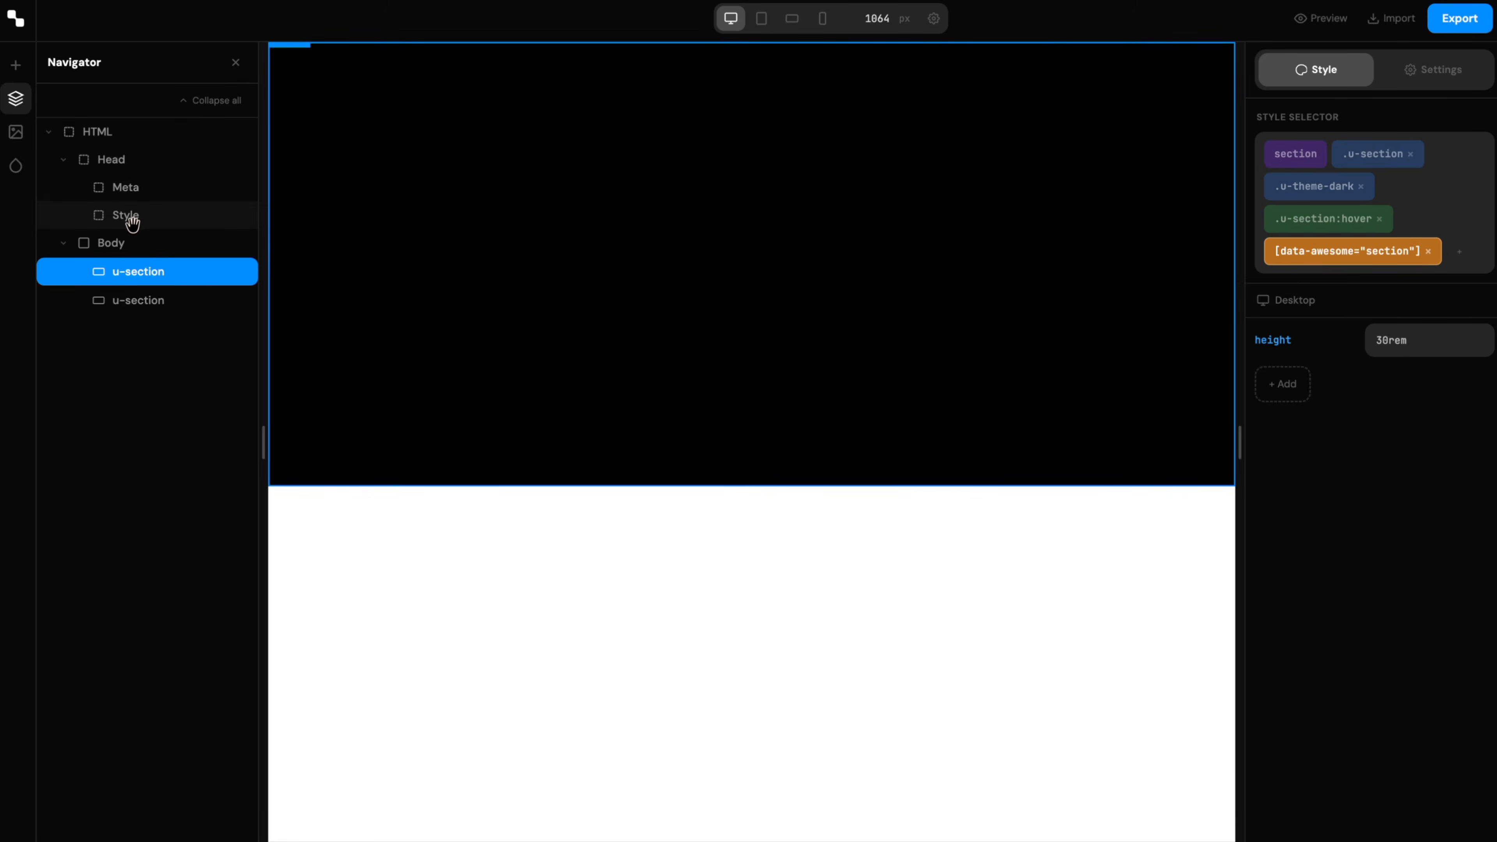
- Open the code editor of the Style element, enlarge it and read through the CSS down to the [data-awesome="section"] rule
click(133, 222)
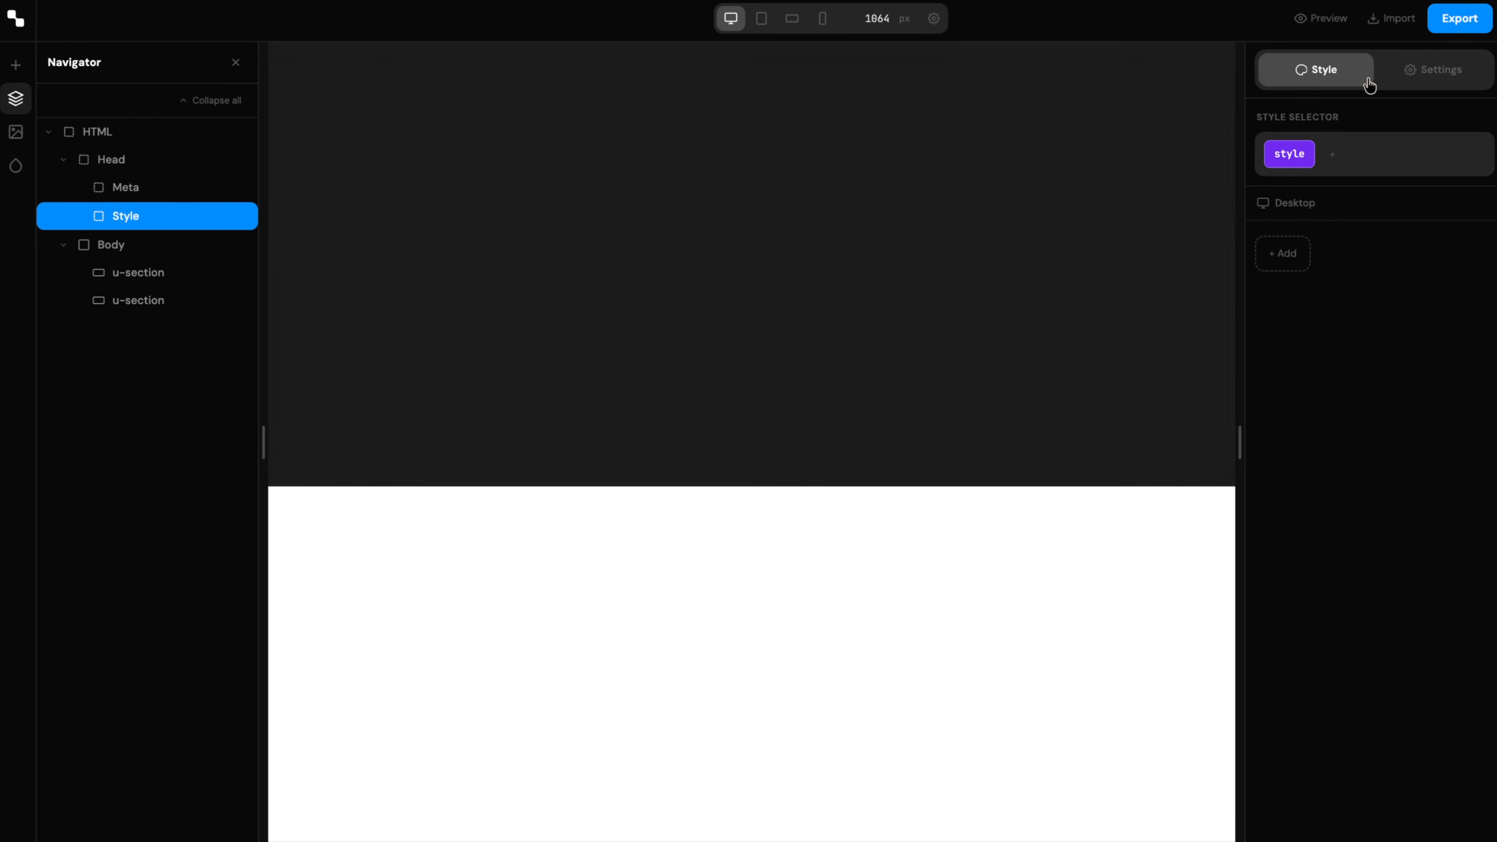
click(1409, 69)
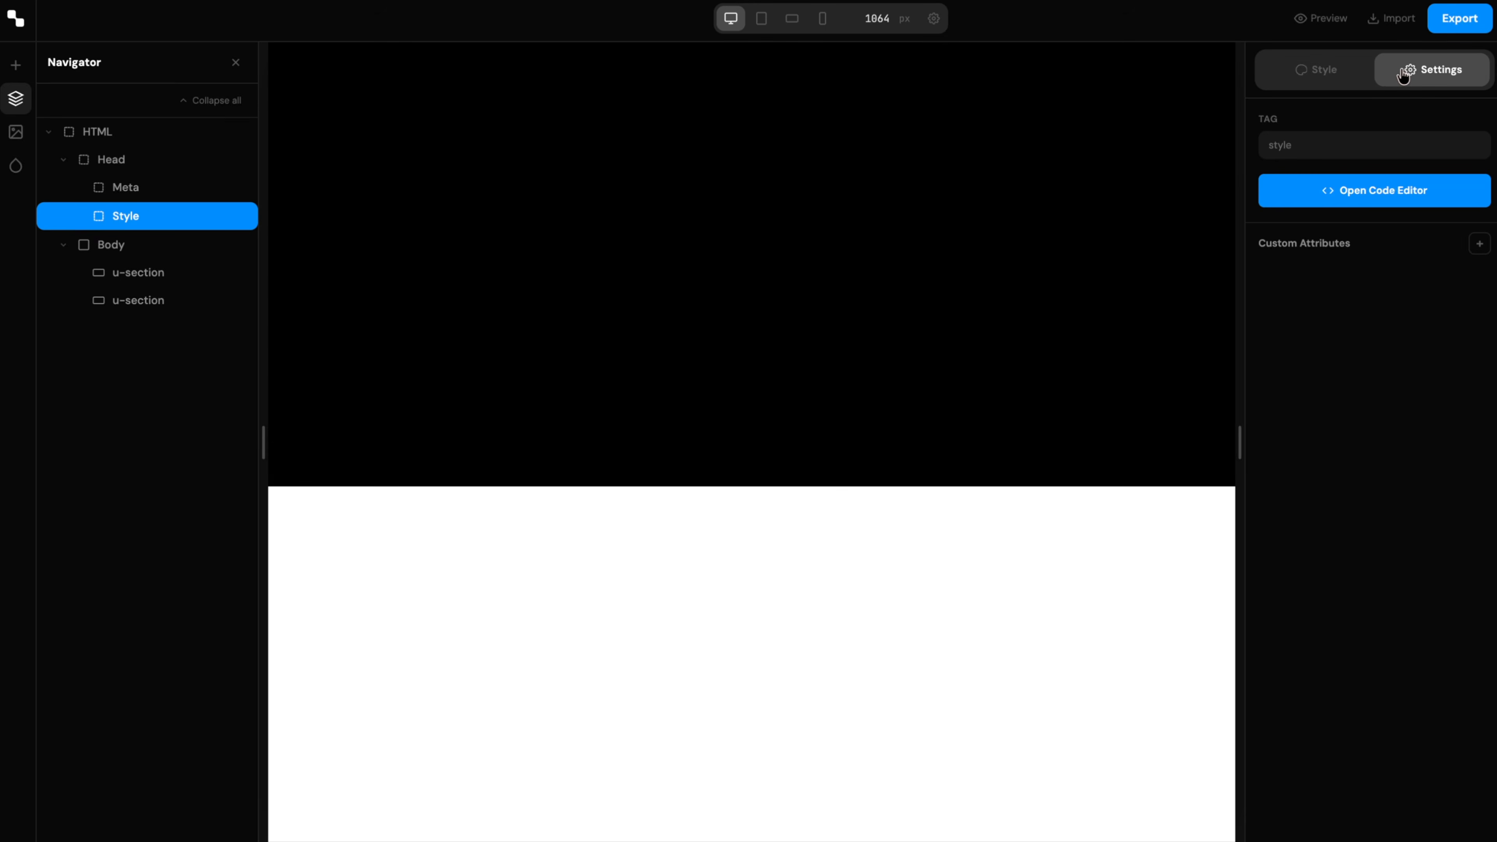
click(1352, 197)
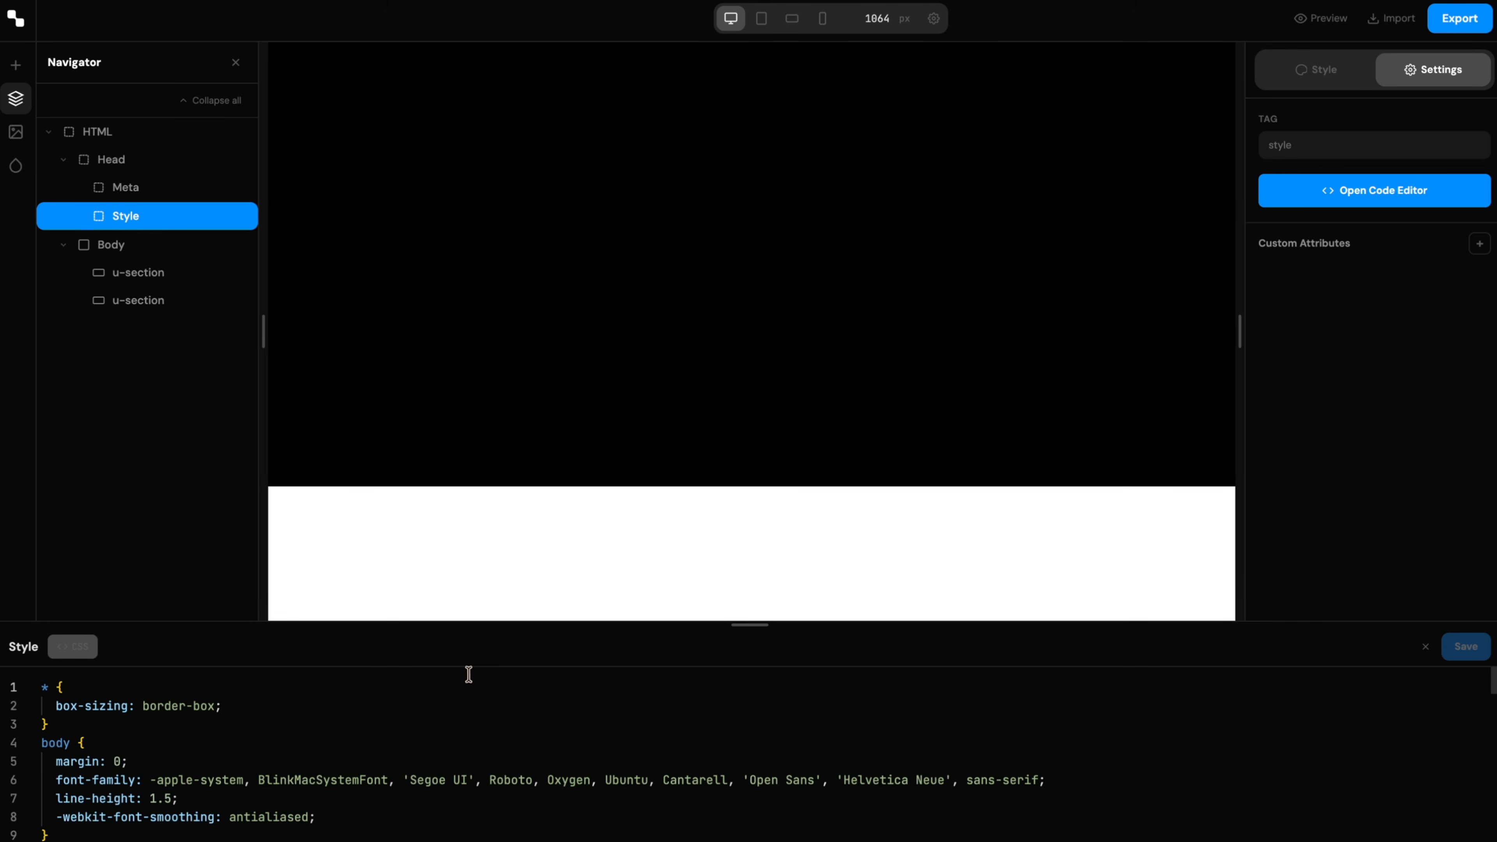
drag(461, 622, 330, 466)
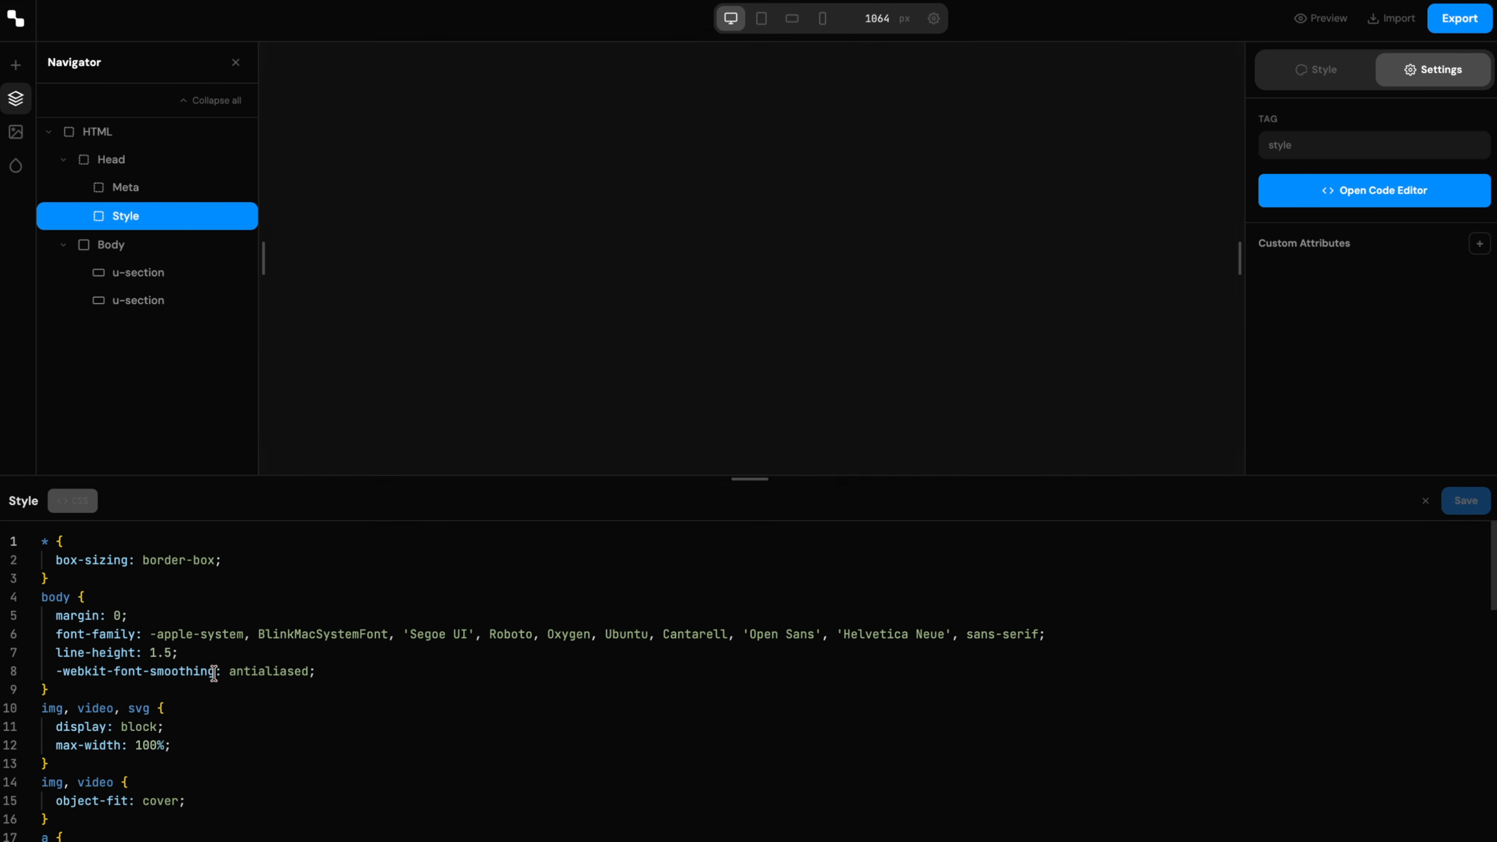
scroll(214, 673, down, 5)
scroll(214, 673, down, 6)
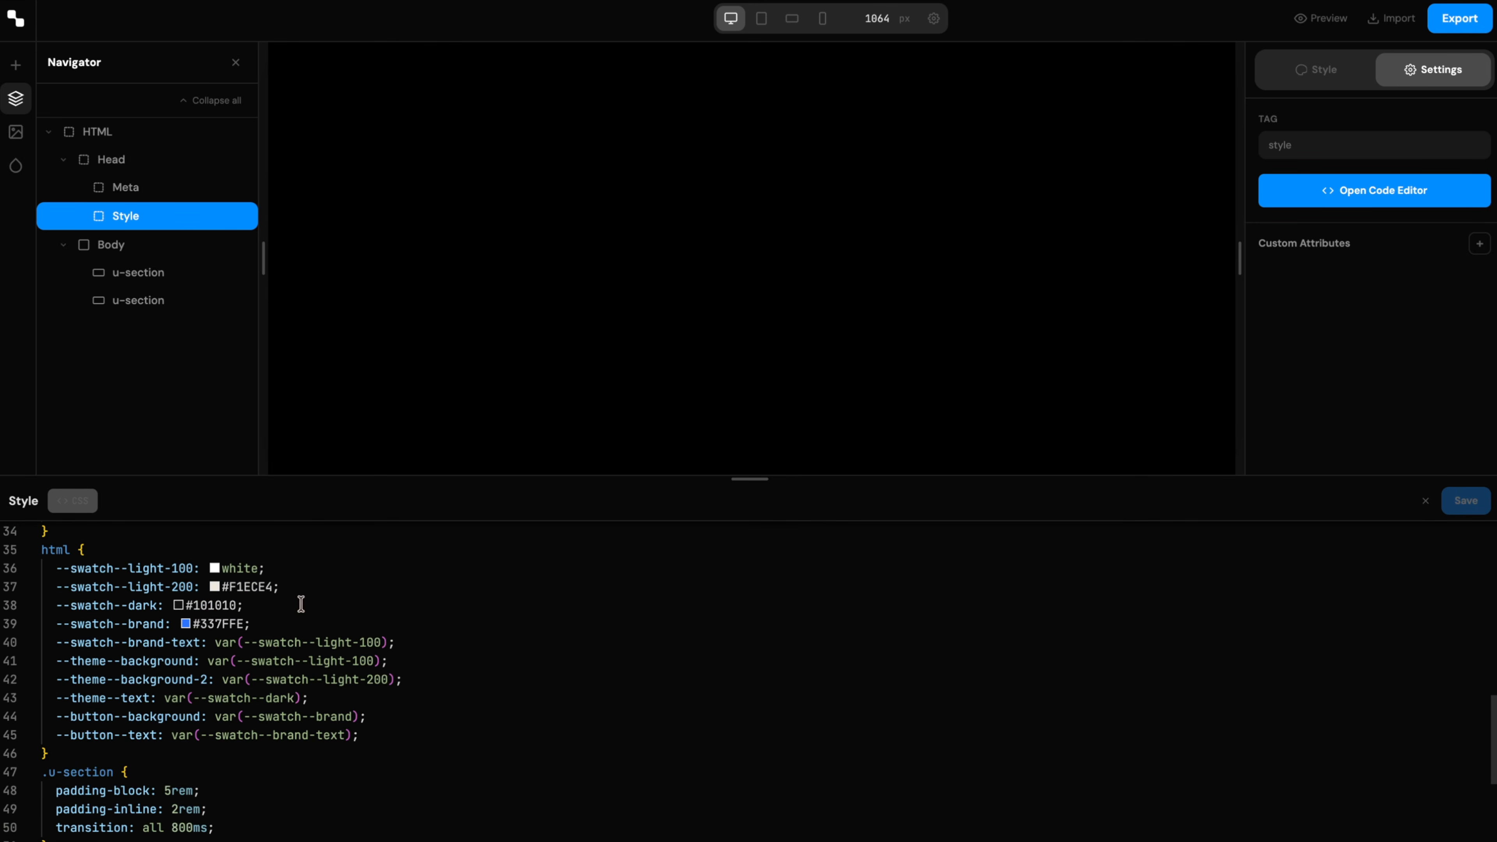
scroll(248, 673, down, 3)
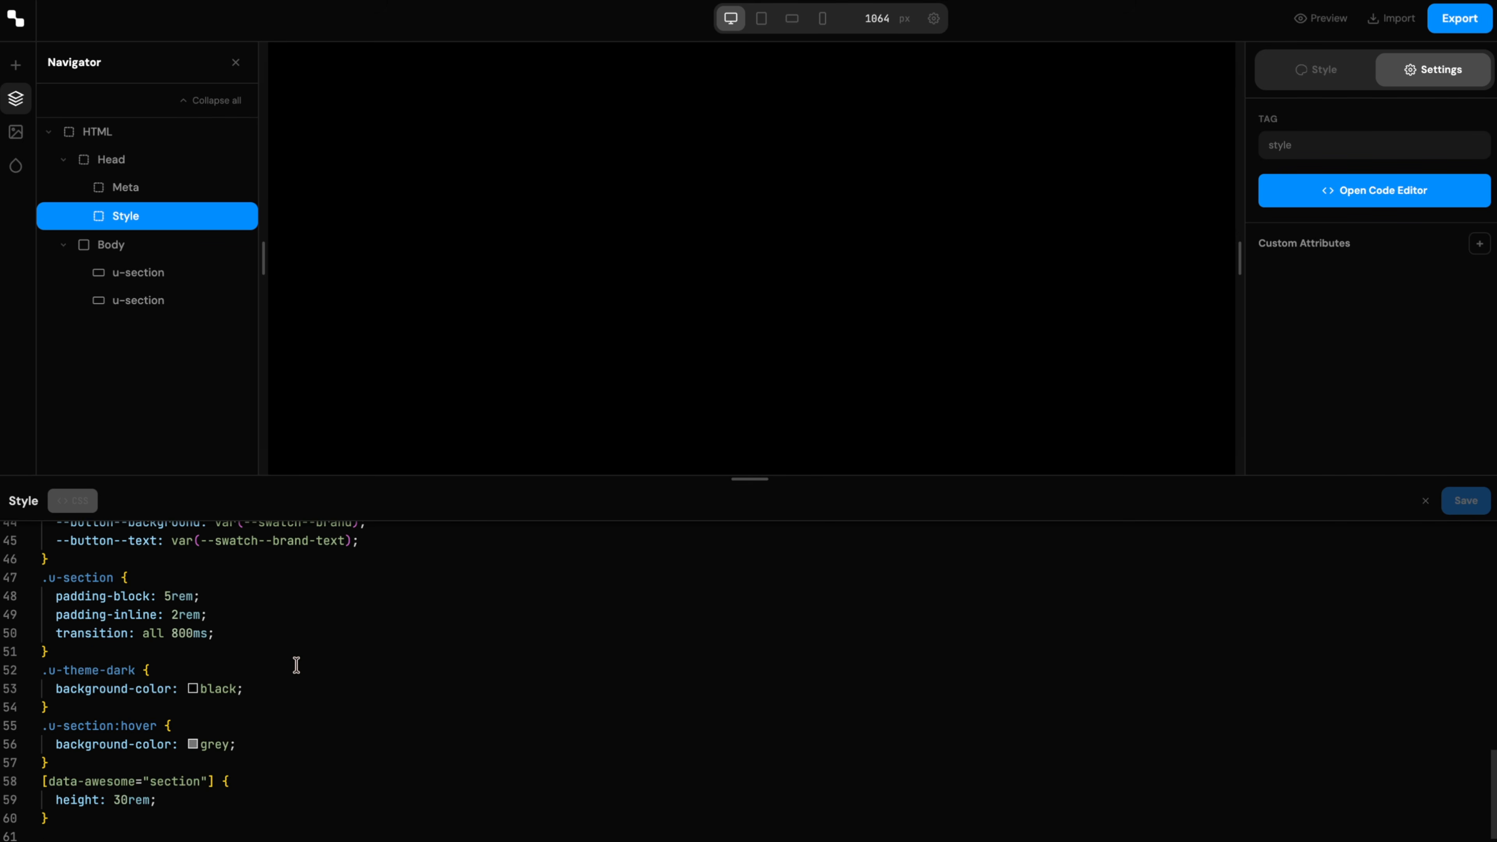
scroll(296, 665, down, 1)
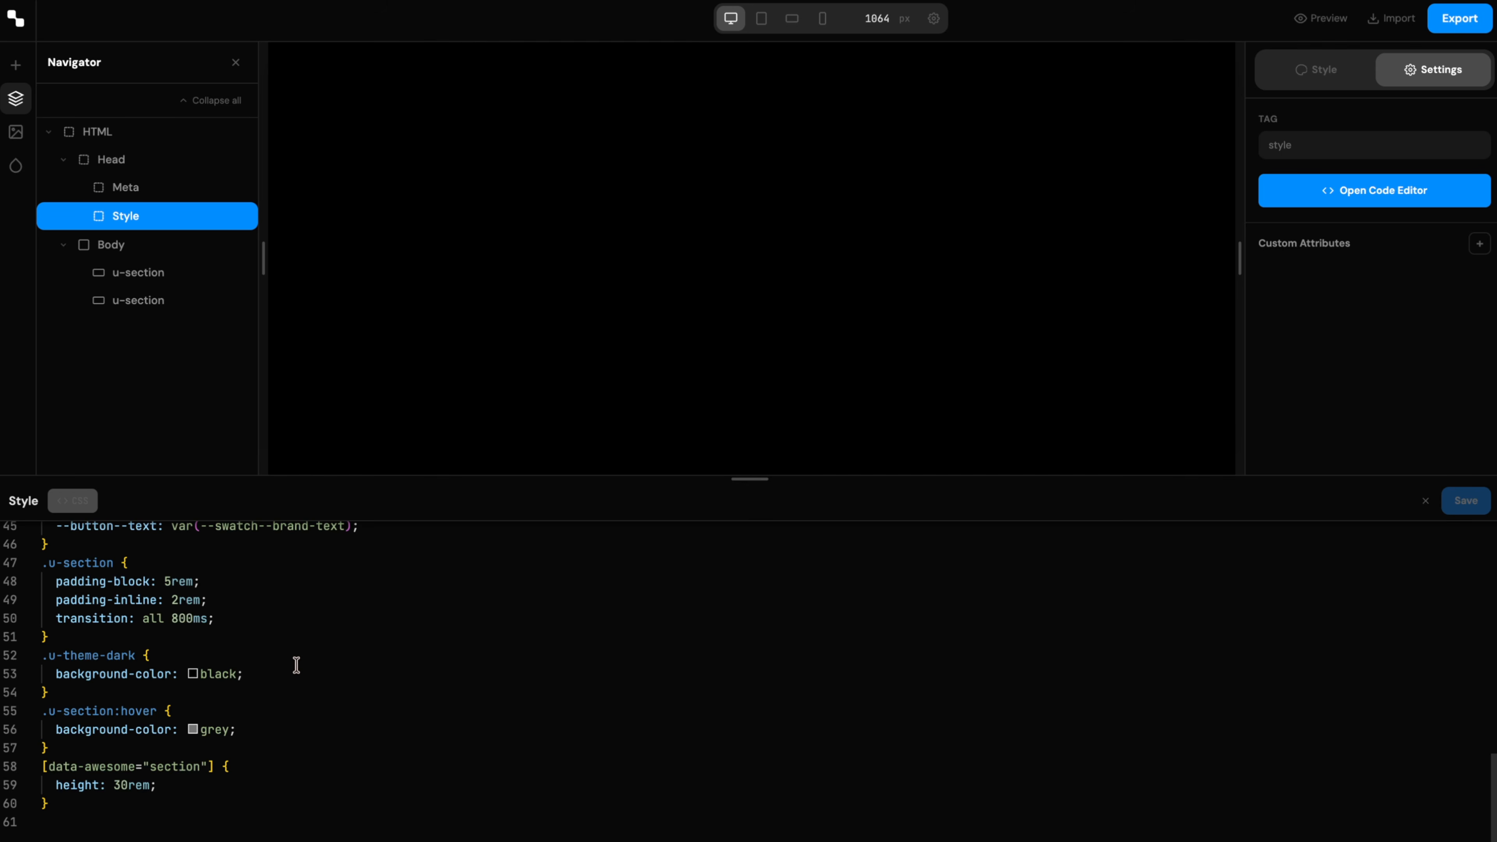
- Set the background-color of the .u-theme-dark rule to the dark green rgb(8, 61, 39) in the CSS code
click(196, 679)
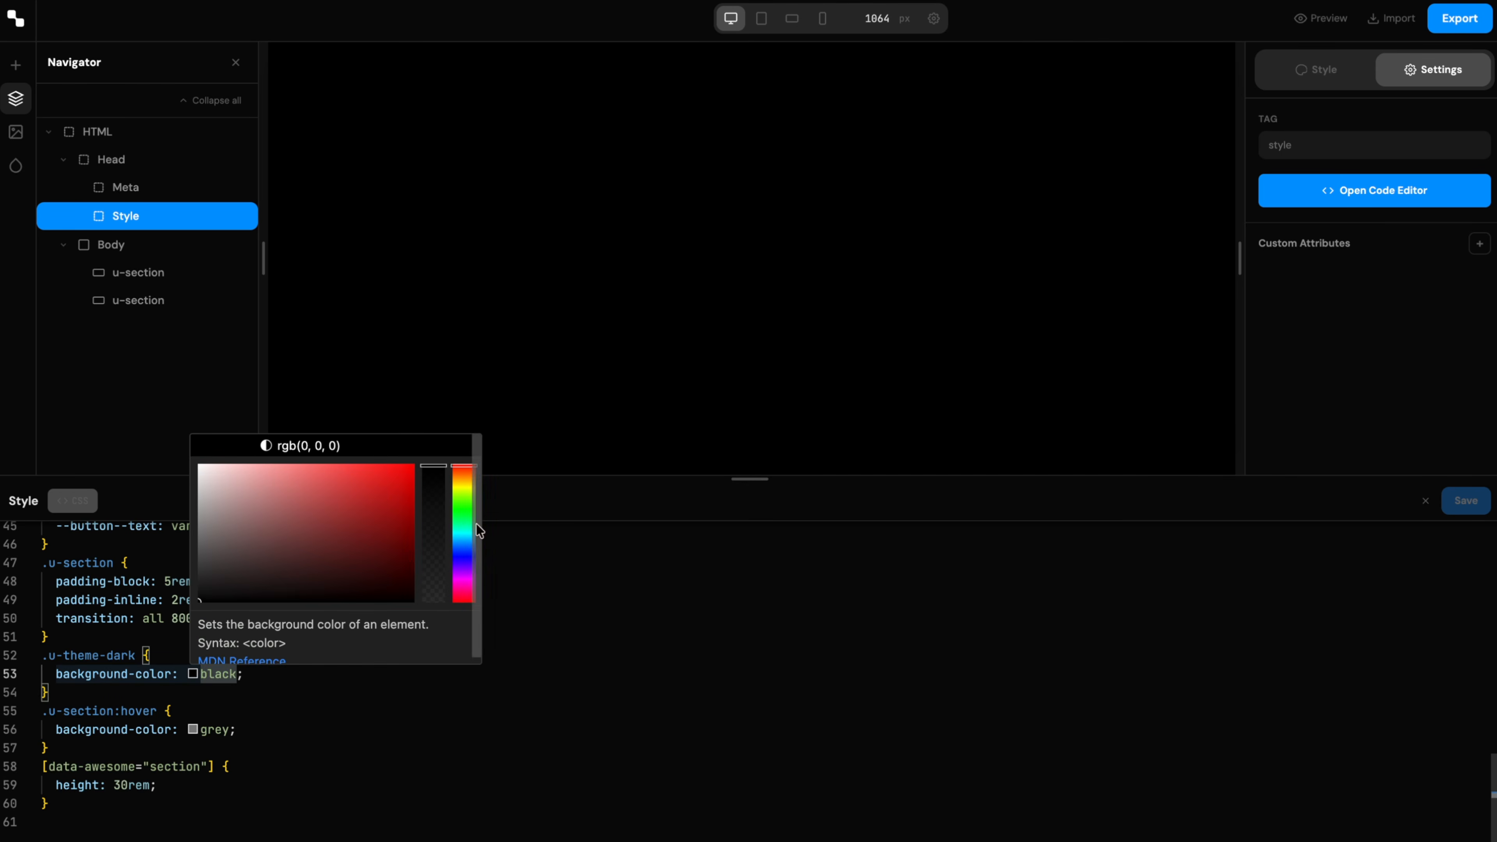
click(465, 523)
click(379, 576)
drag(379, 576, 383, 570)
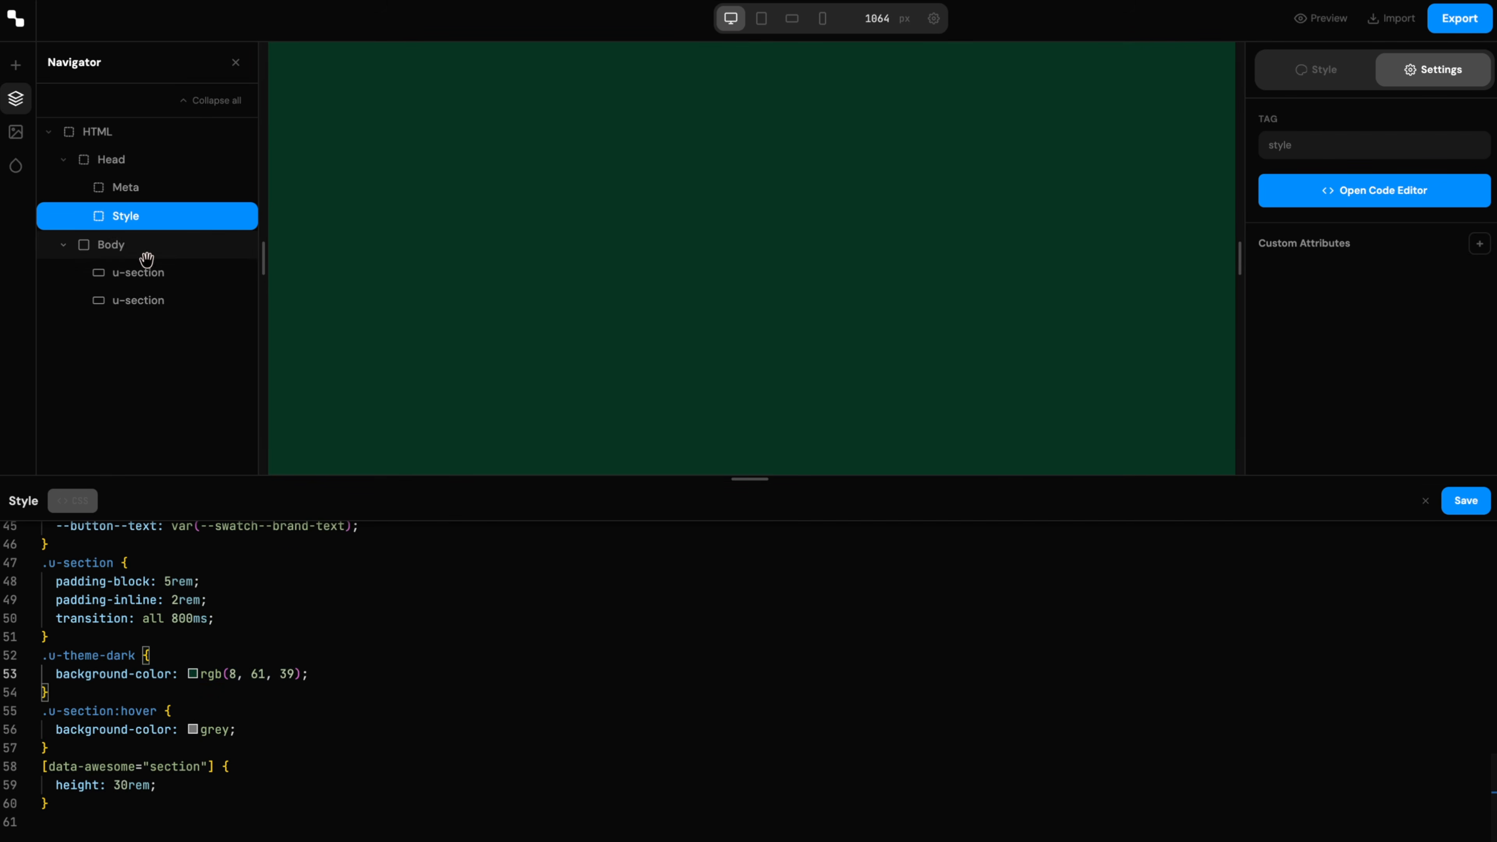
- Show the first section's .u-theme-dark styles and change that rule's background-color in the CSS code to rgb(61, 8, 26)
click(149, 271)
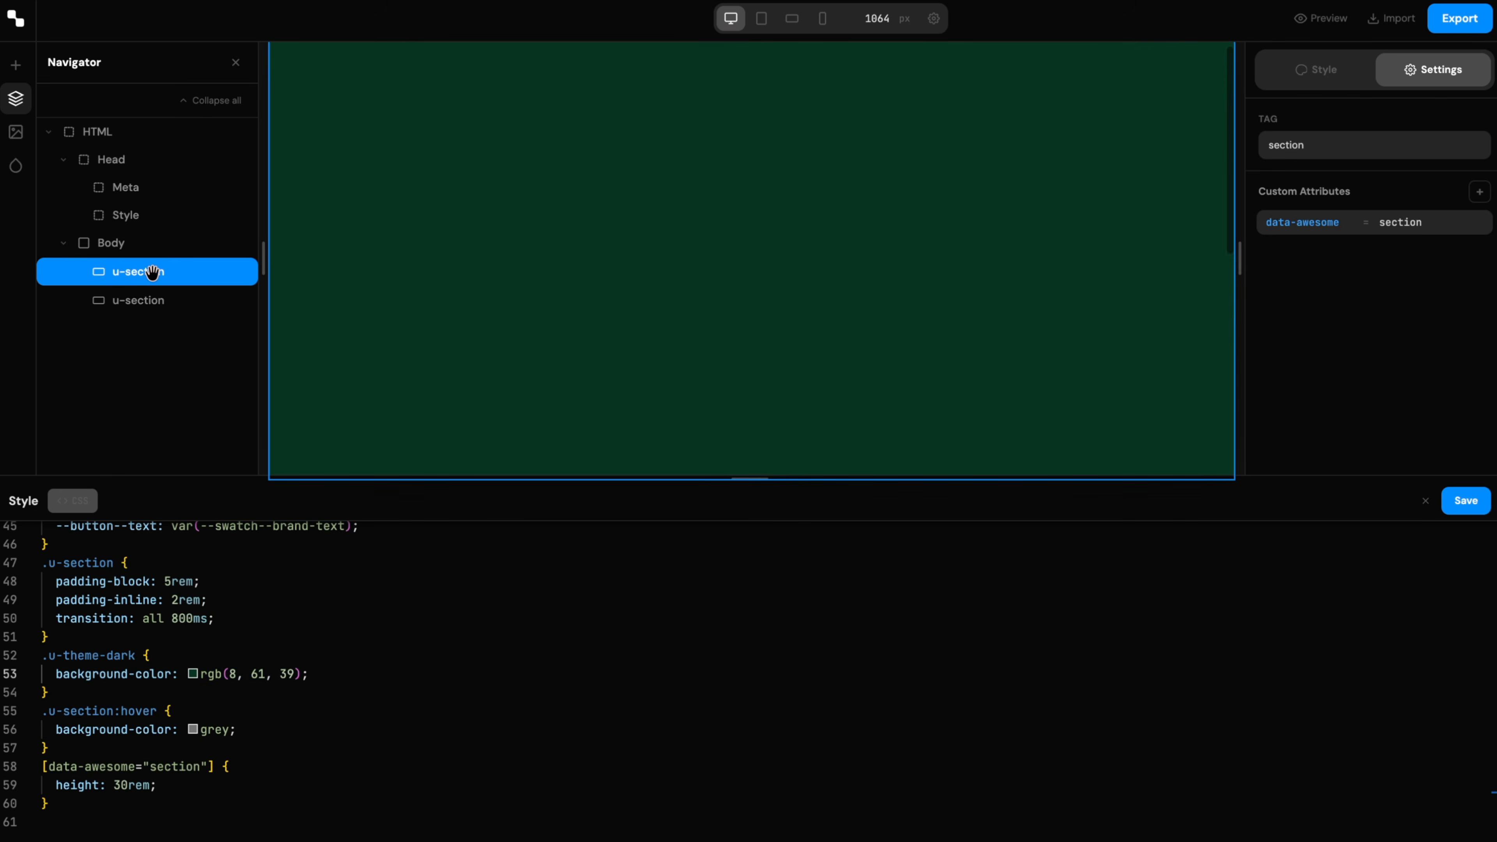
click(1318, 73)
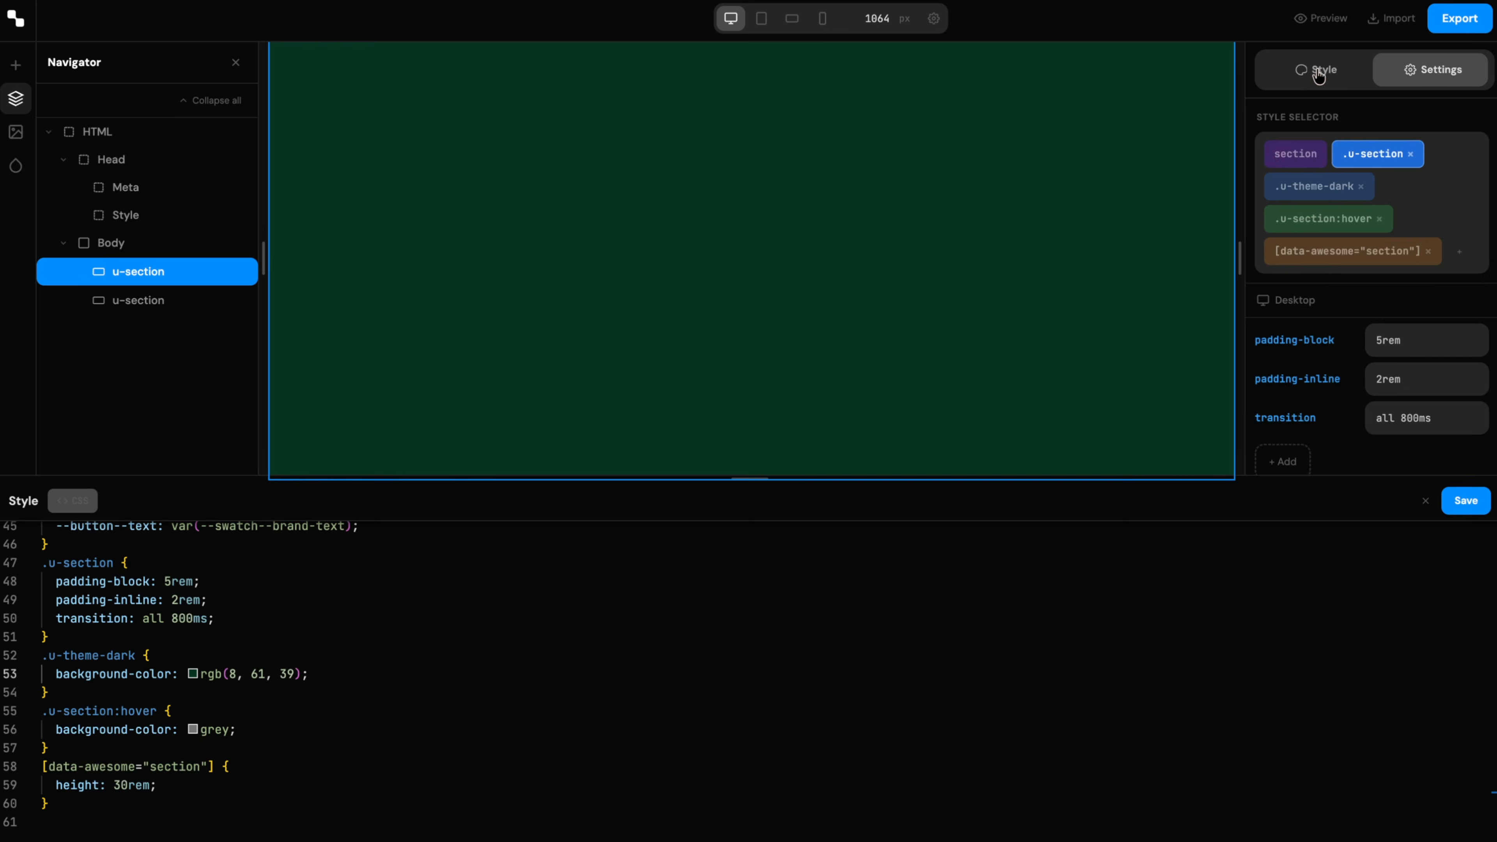
click(1316, 187)
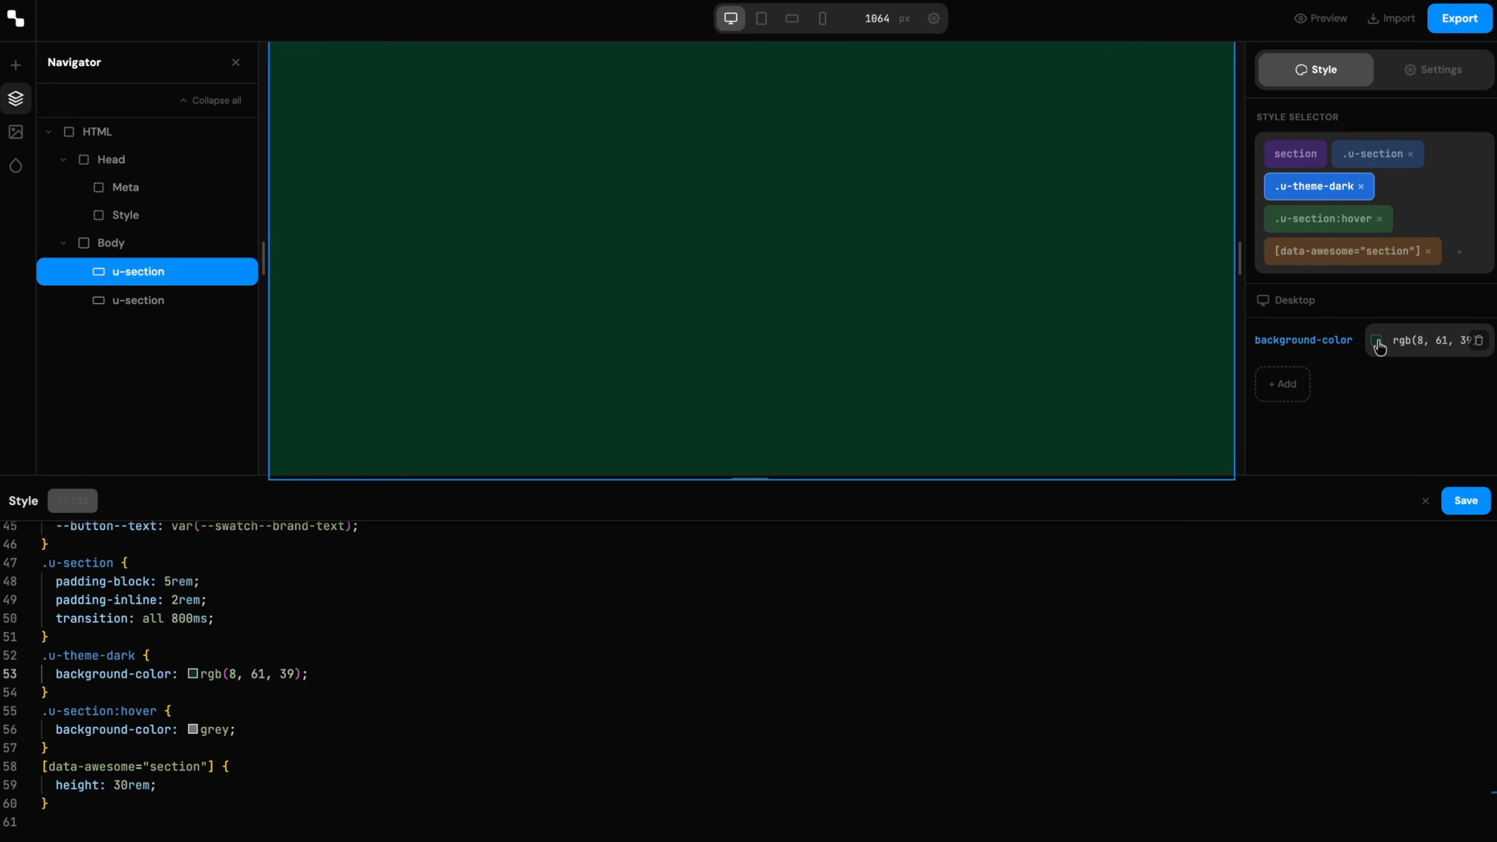
click(193, 674)
drag(458, 537, 463, 595)
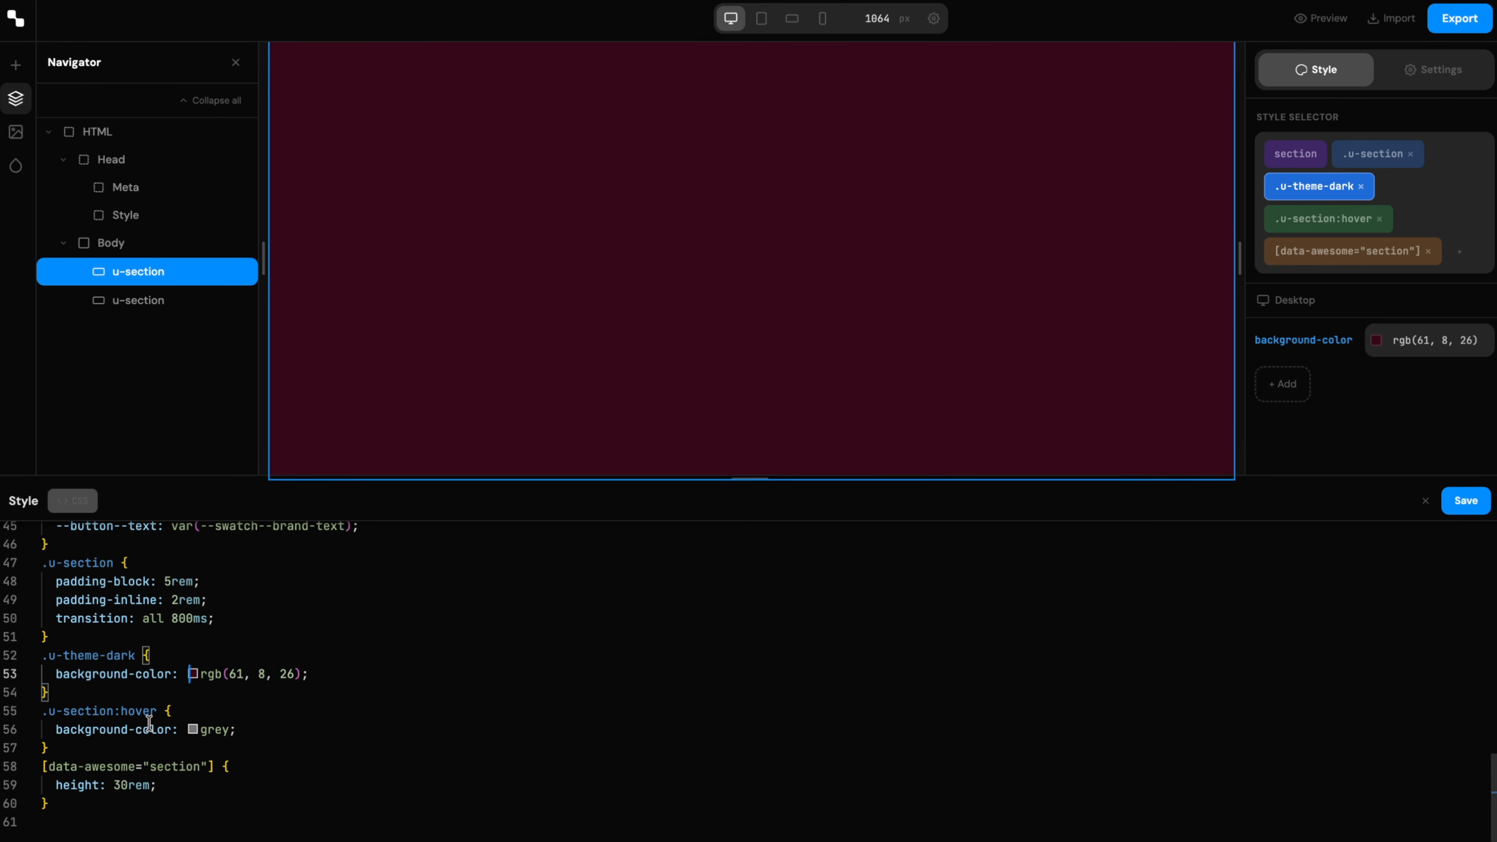
- Set the [data-awesome="section"] height to 20rem in the CSS code, check that selector's styles, and close the editor without saving
click(118, 786)
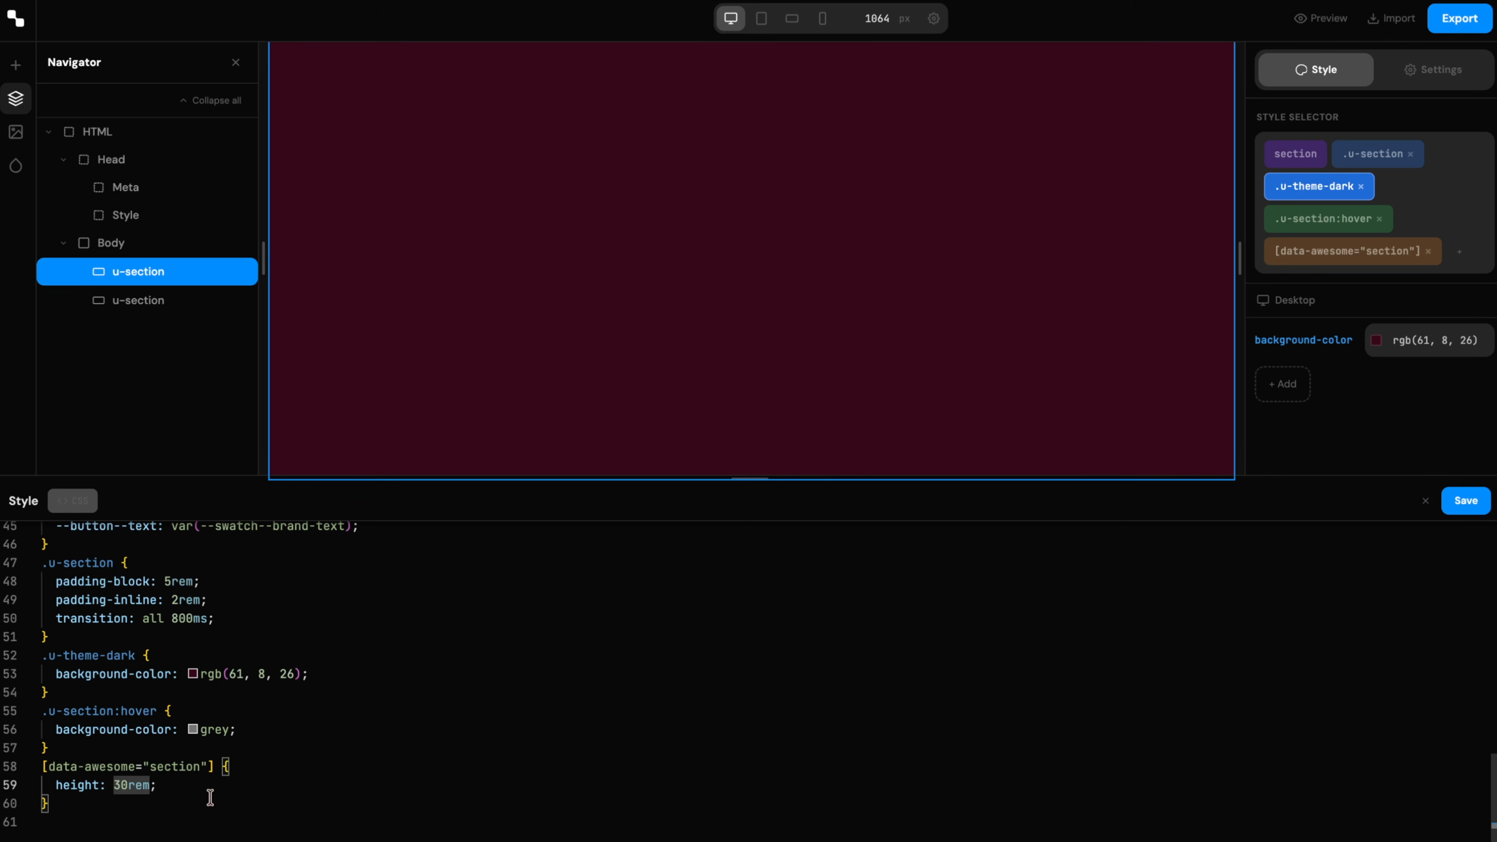
key(BackSpace)
text(2)
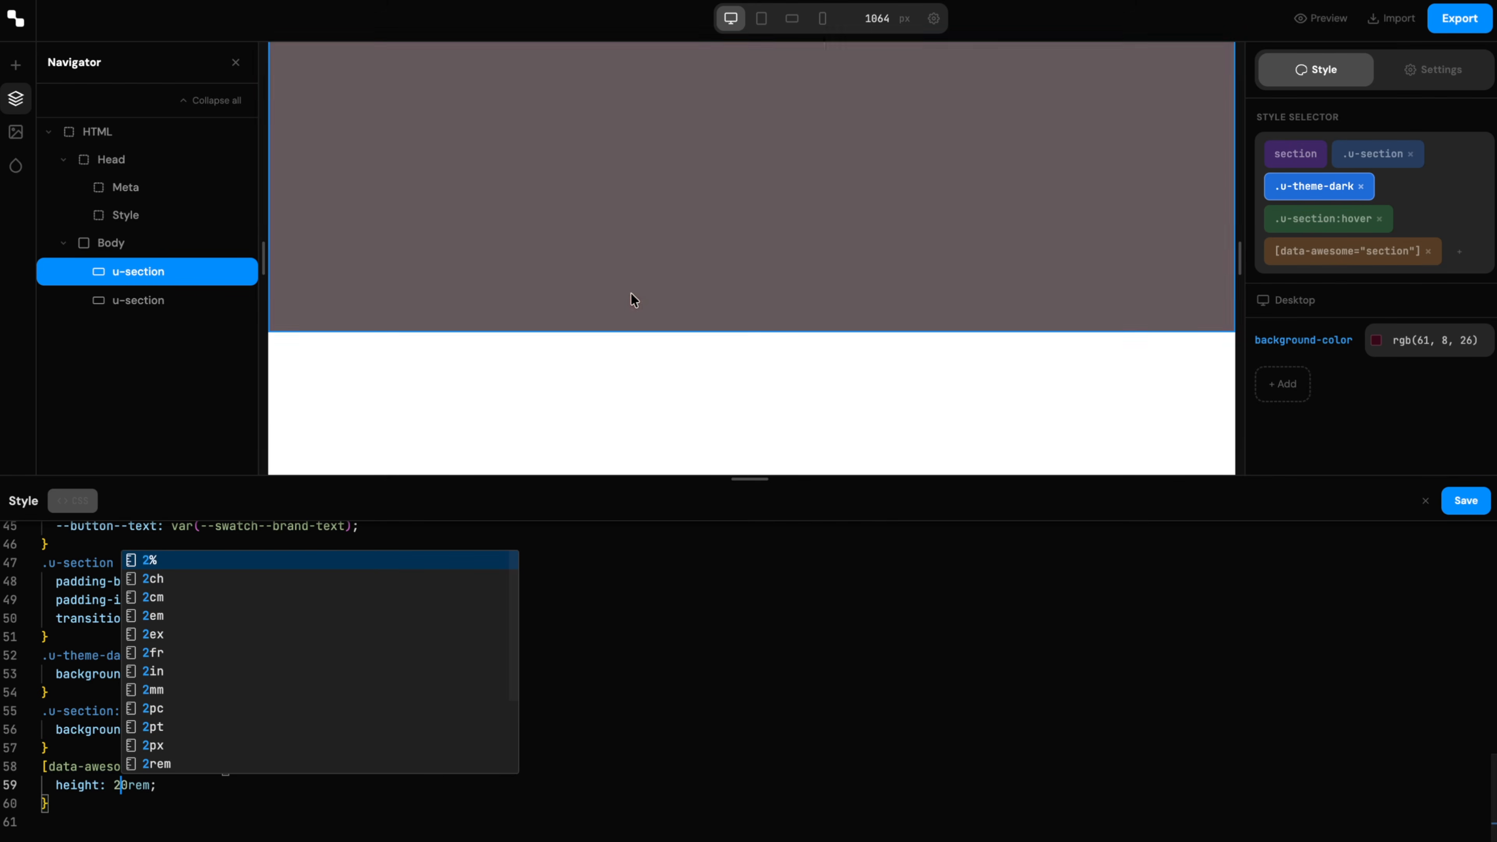
click(639, 697)
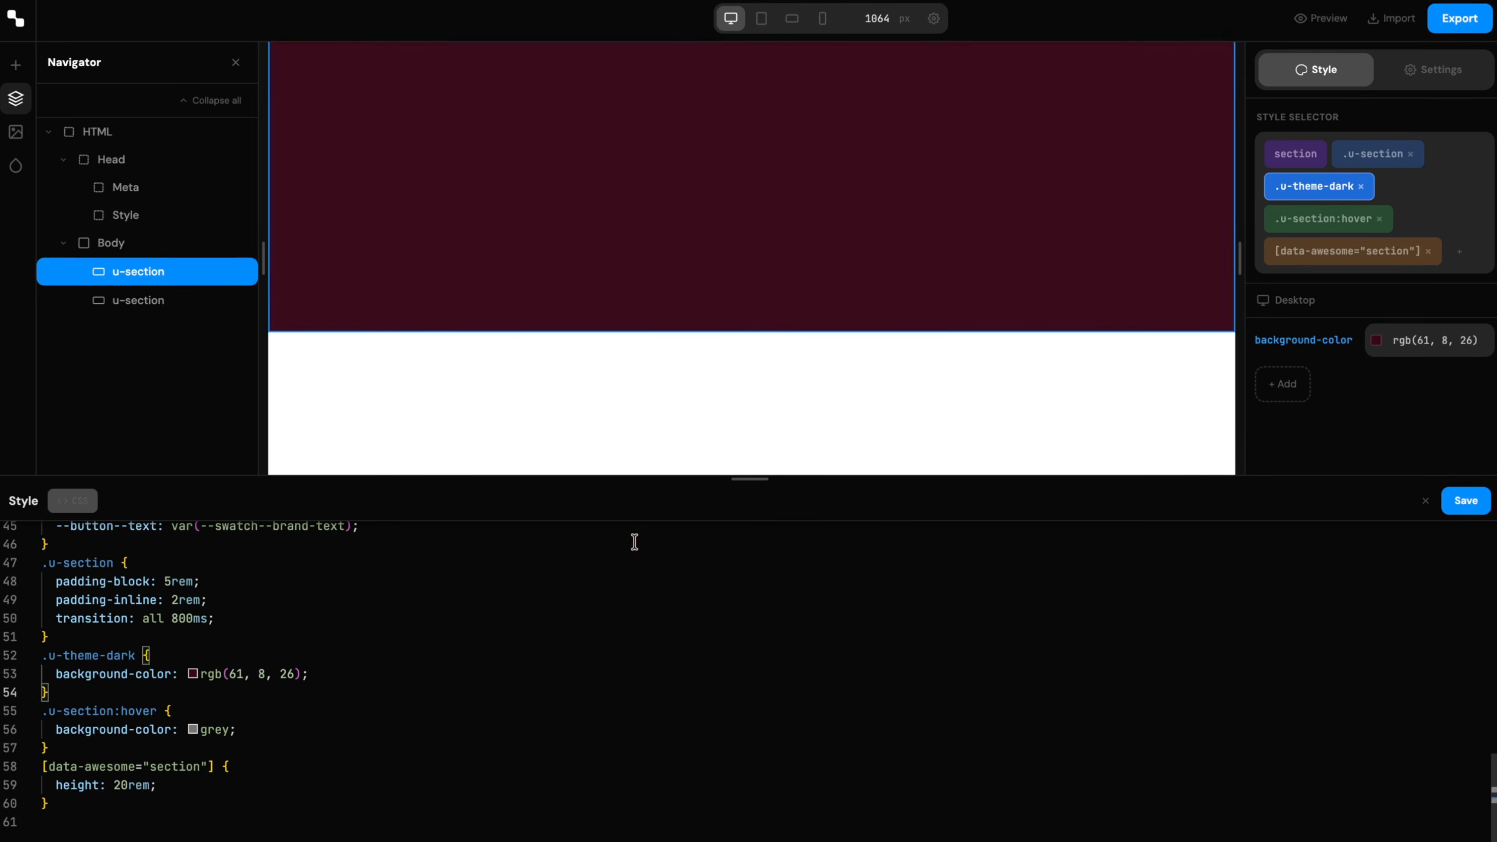
click(1327, 252)
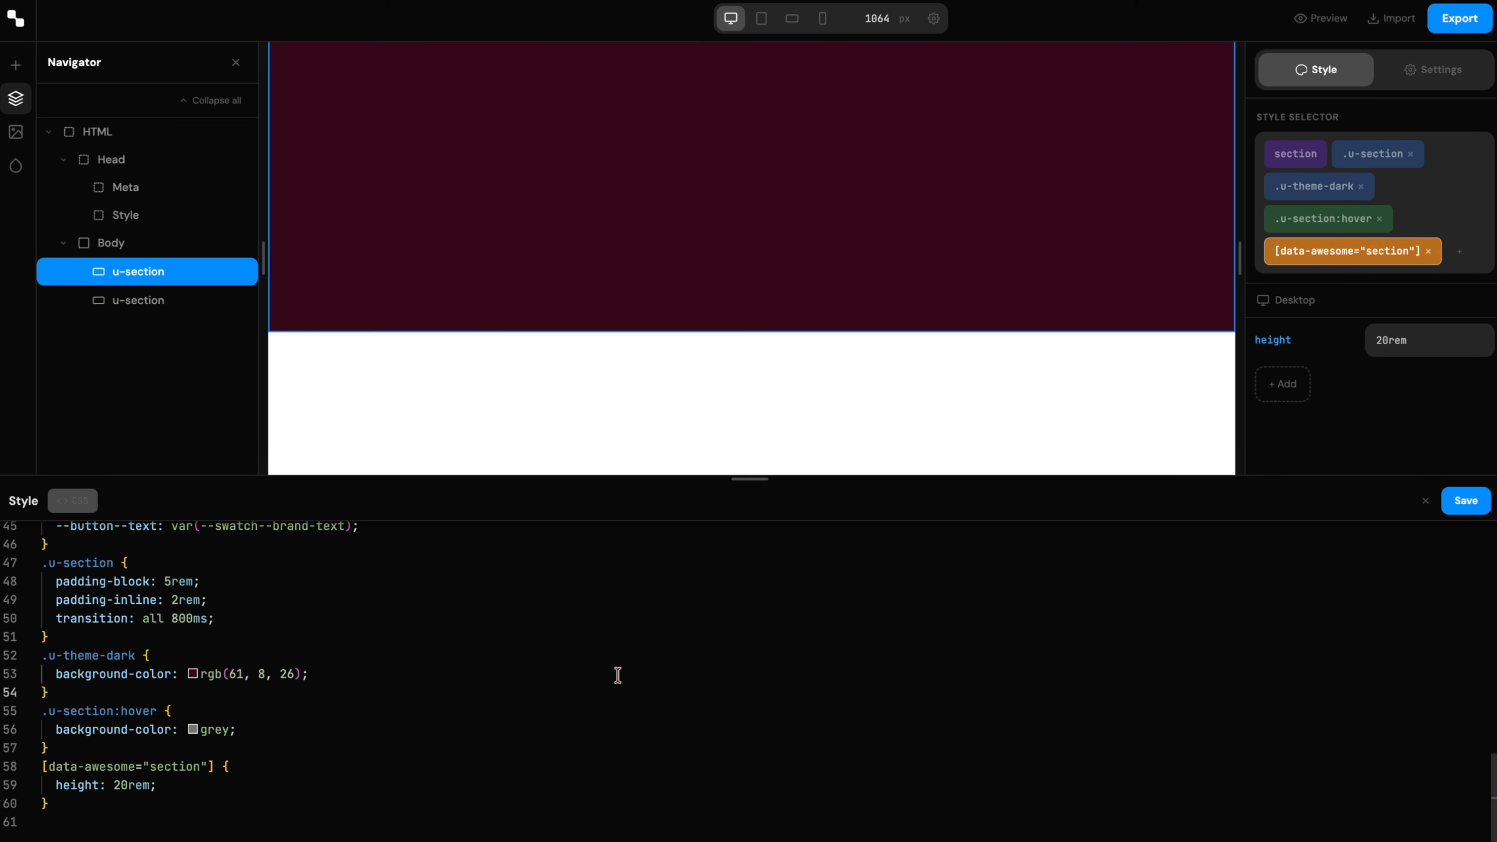
click(1426, 504)
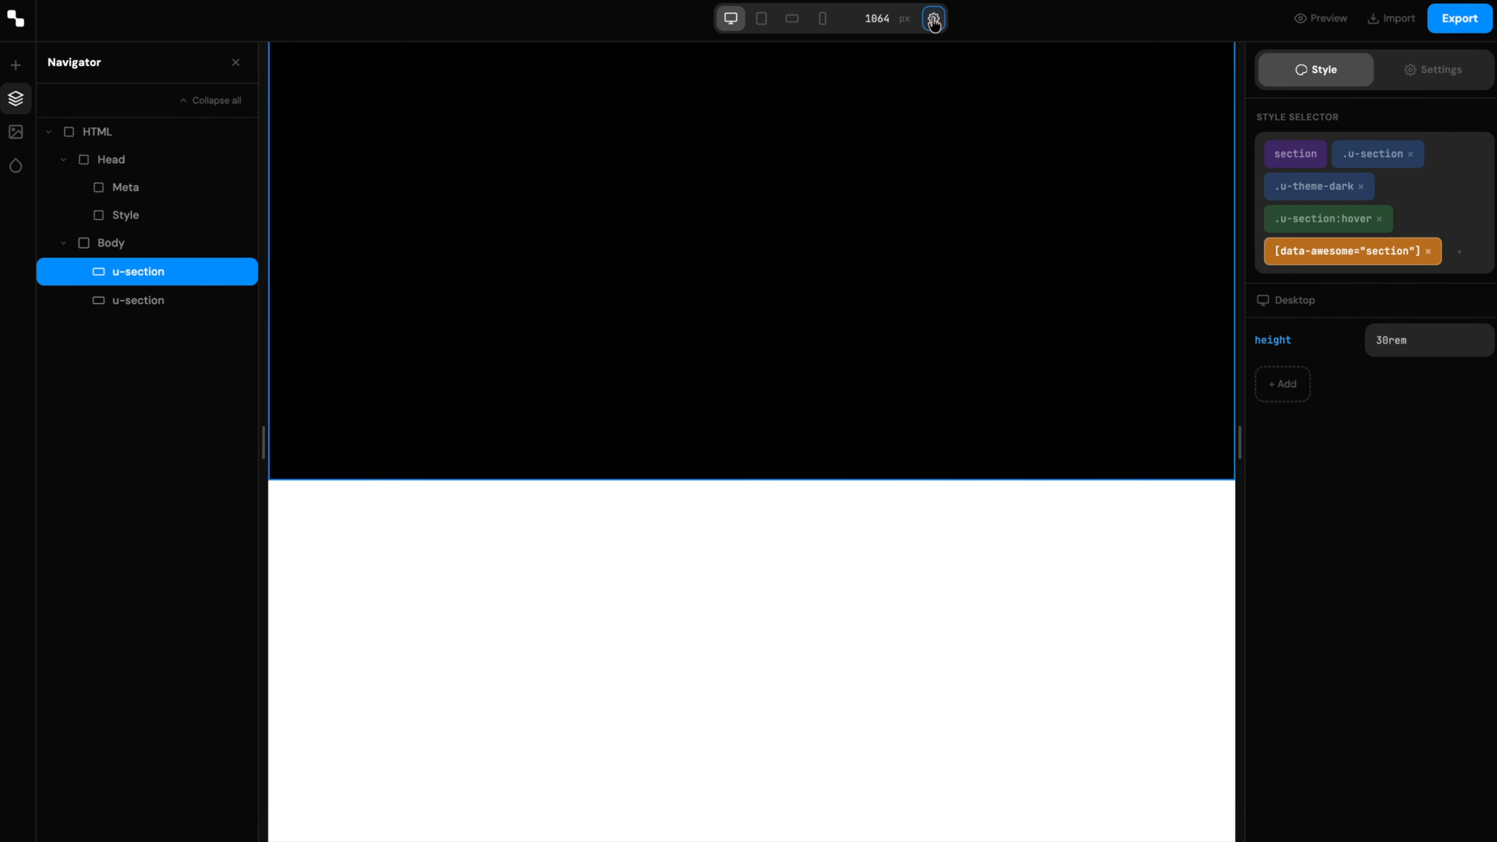
- Set the Tablet breakpoint to 52 em in the canvas settings
click(934, 19)
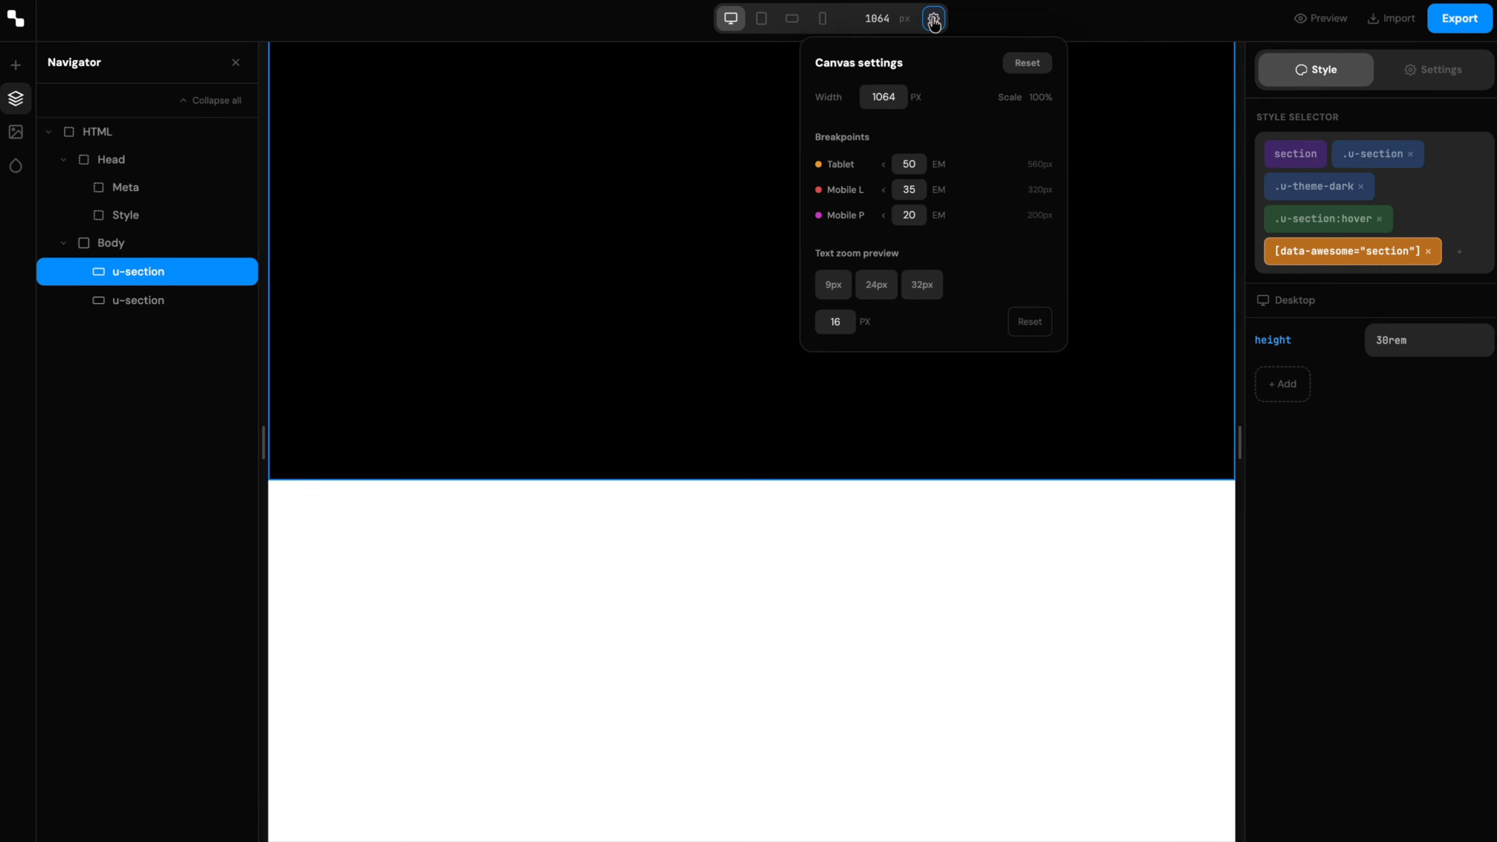
click(914, 163)
click(913, 189)
click(916, 159)
text(52)
- Try a text zoom preview of 17 px, reset it, and close the canvas settings
click(830, 324)
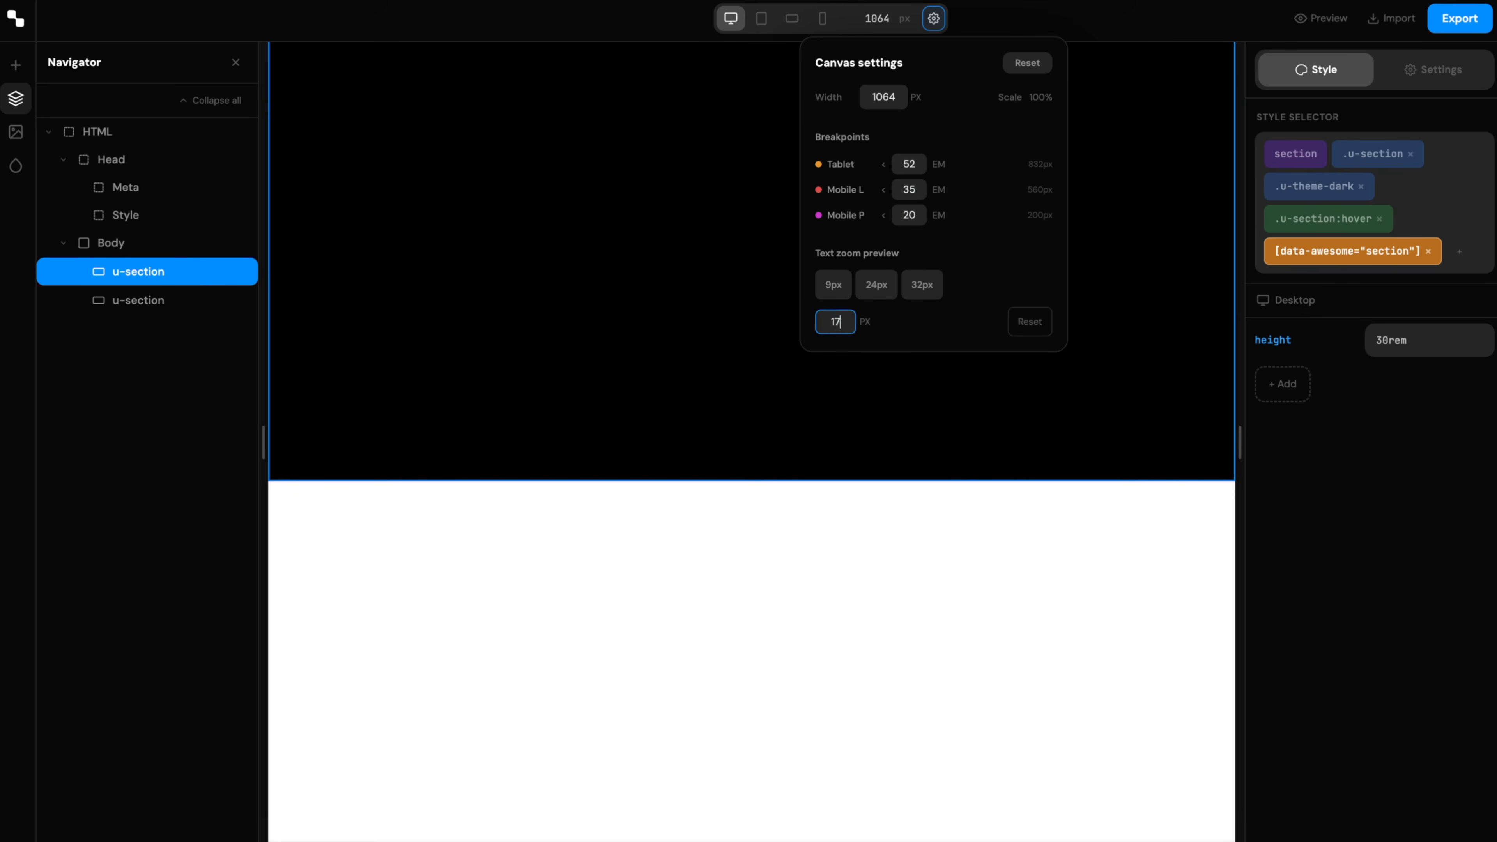
click(1030, 321)
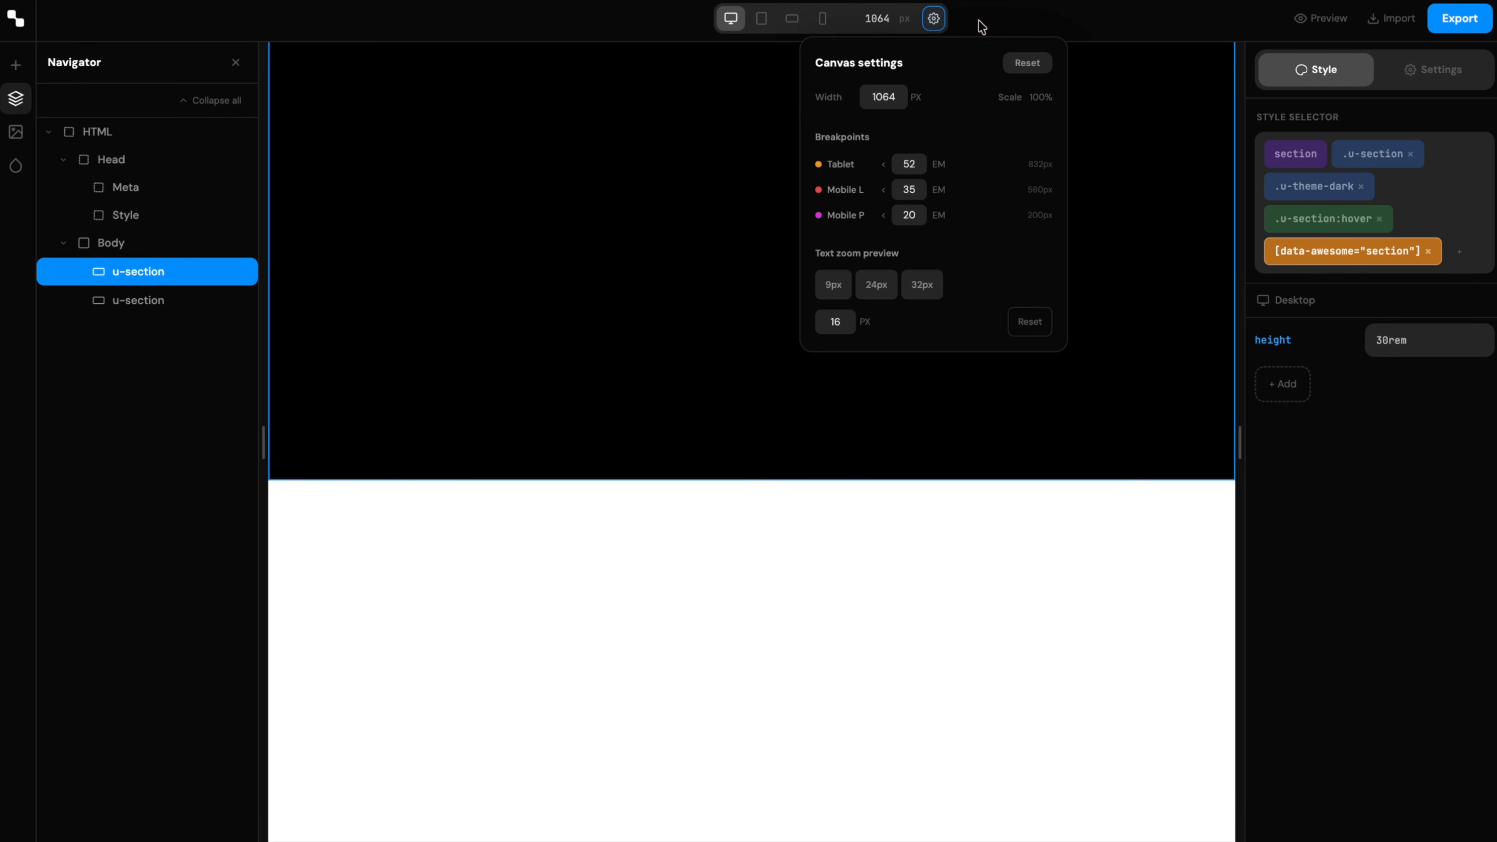
click(1304, 564)
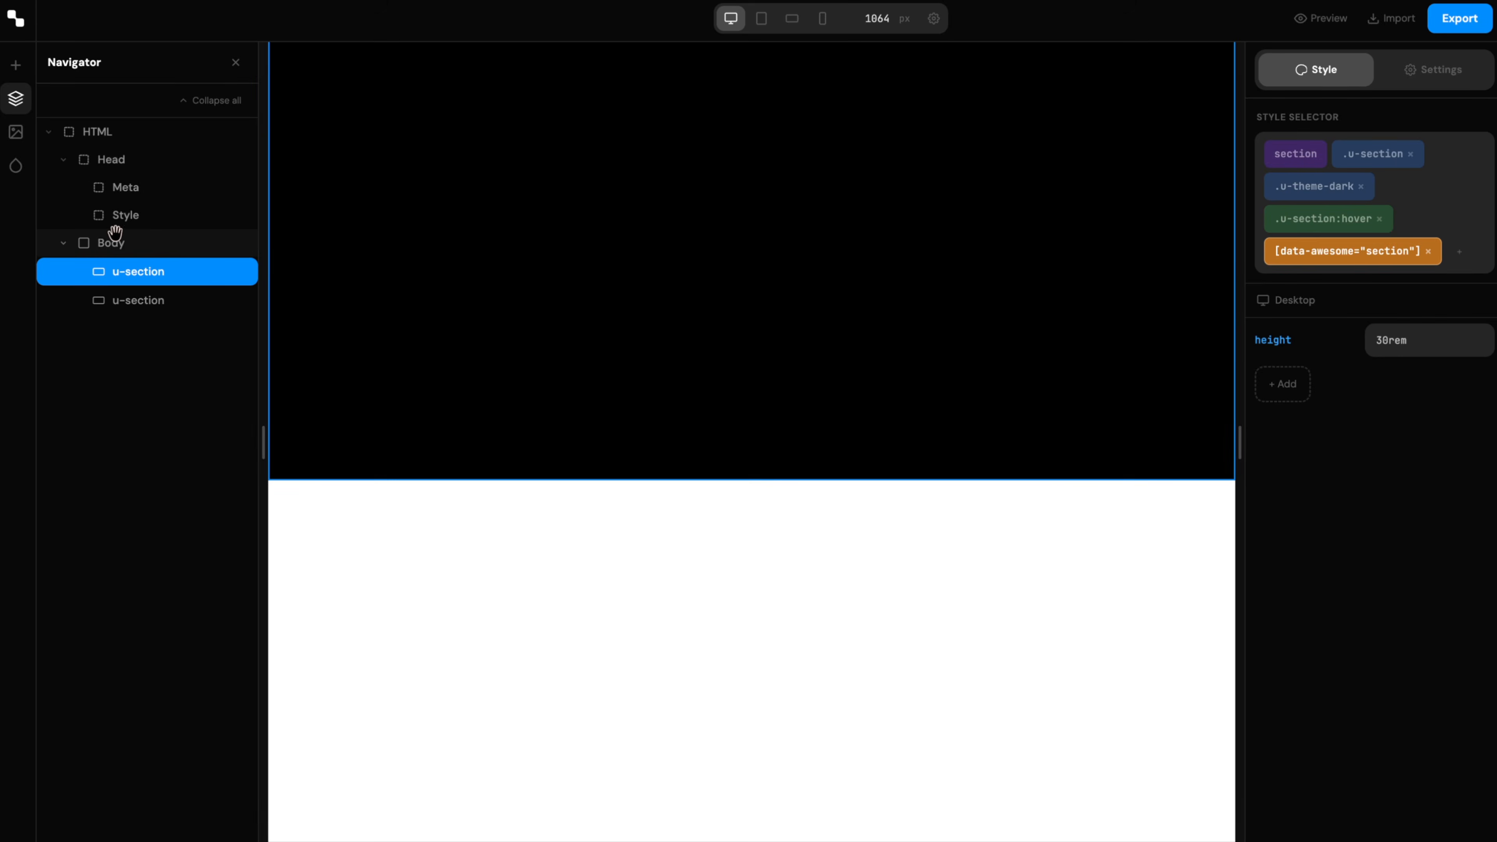
- Examine the body's full font-family value and try entering calc( in its styles
click(110, 243)
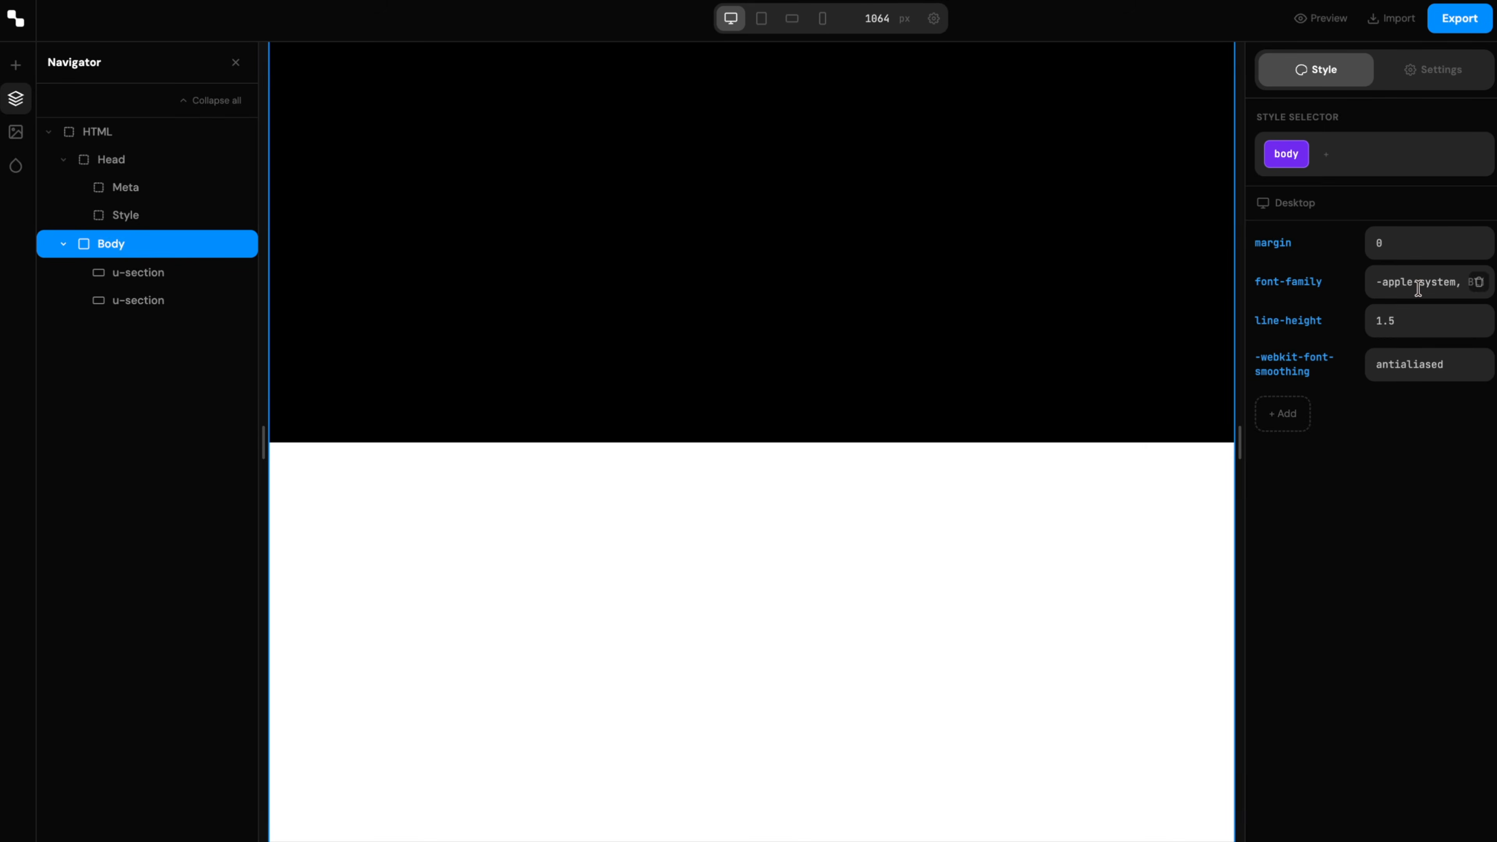
click(1417, 283)
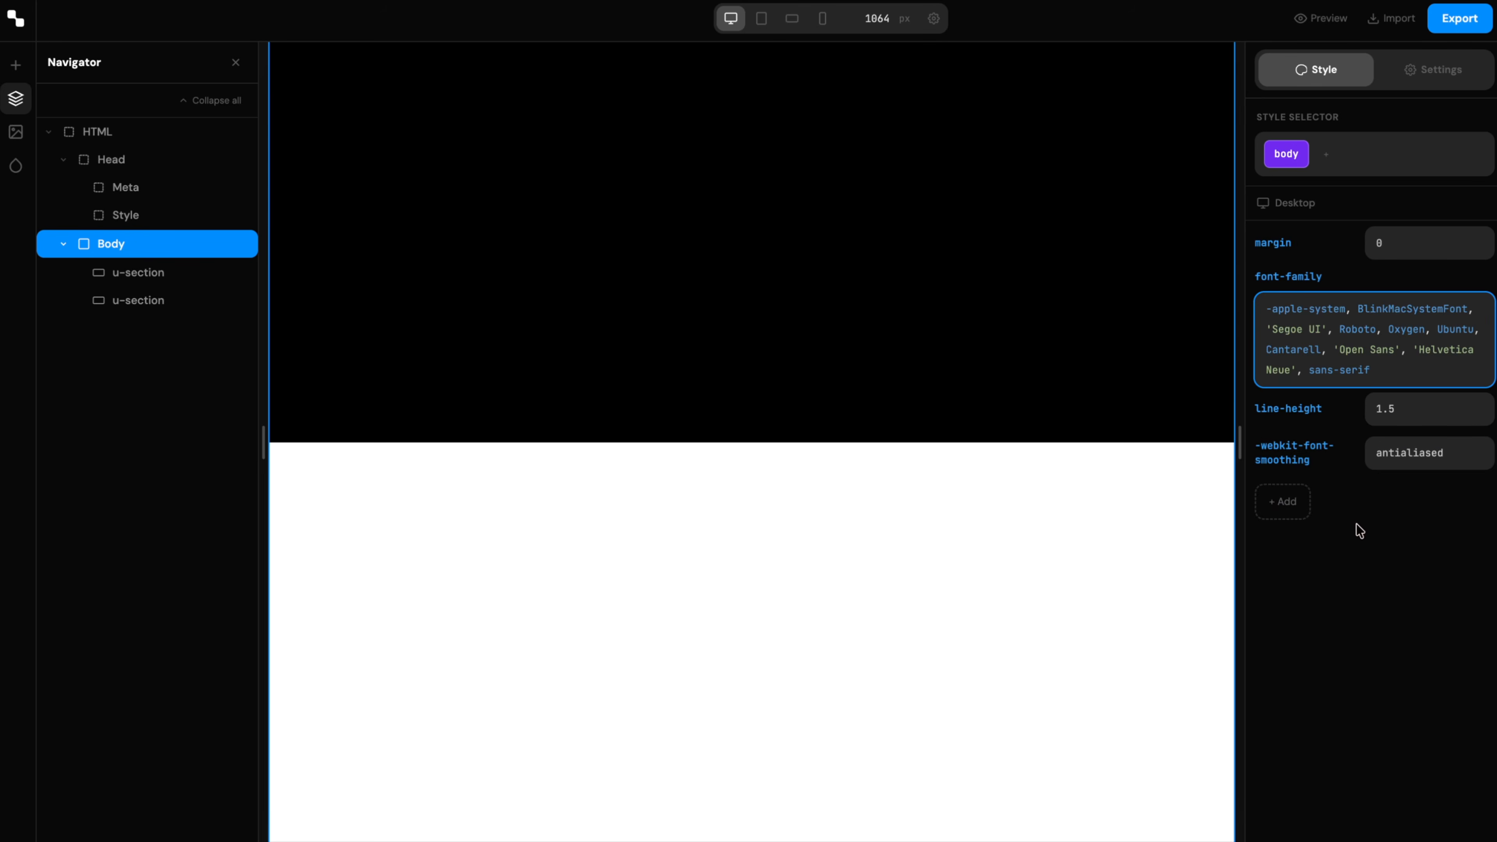
click(1357, 531)
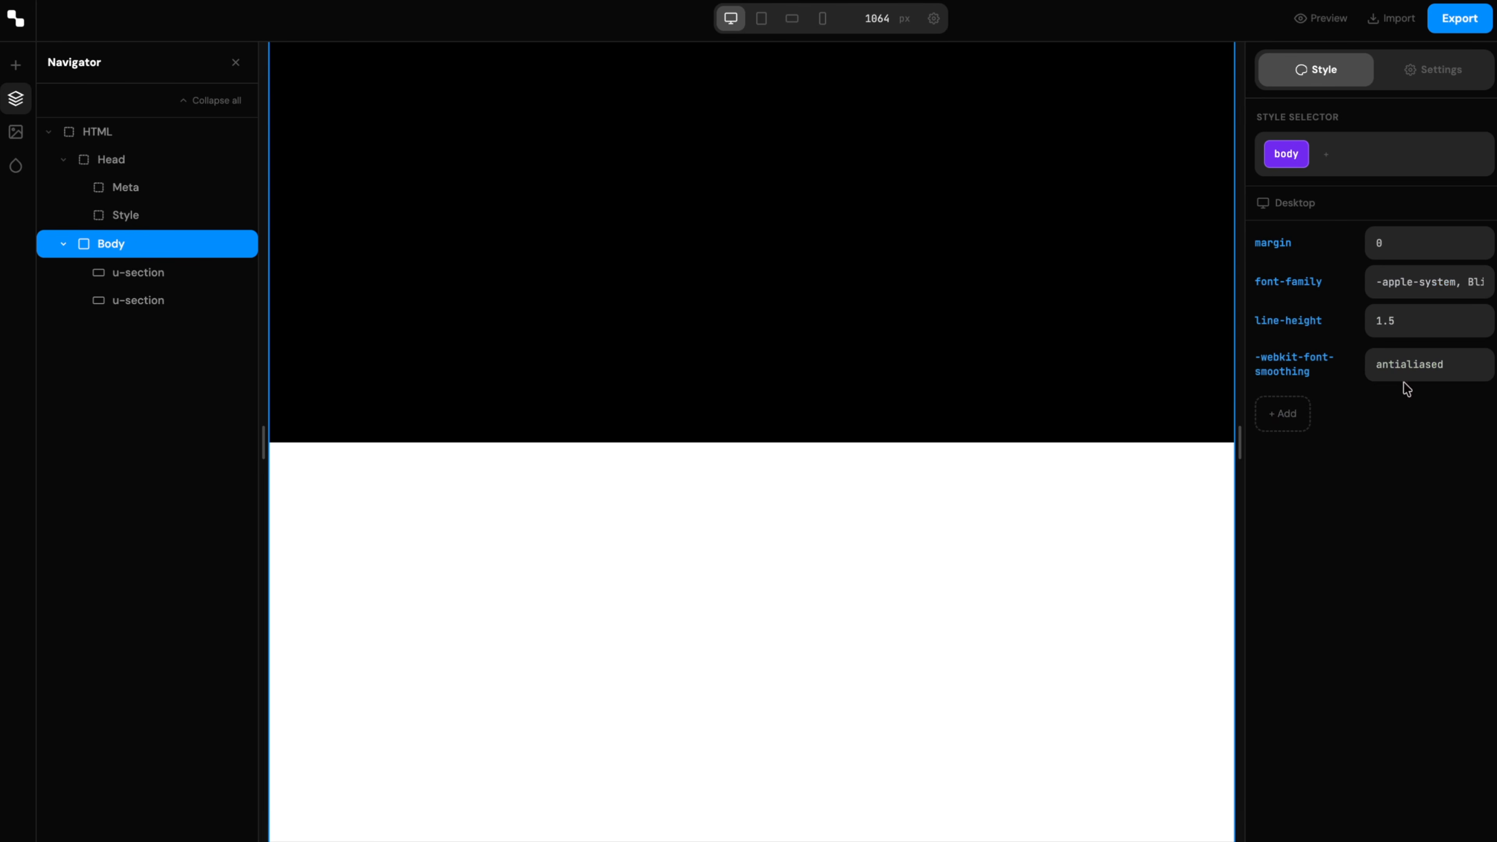
click(1423, 285)
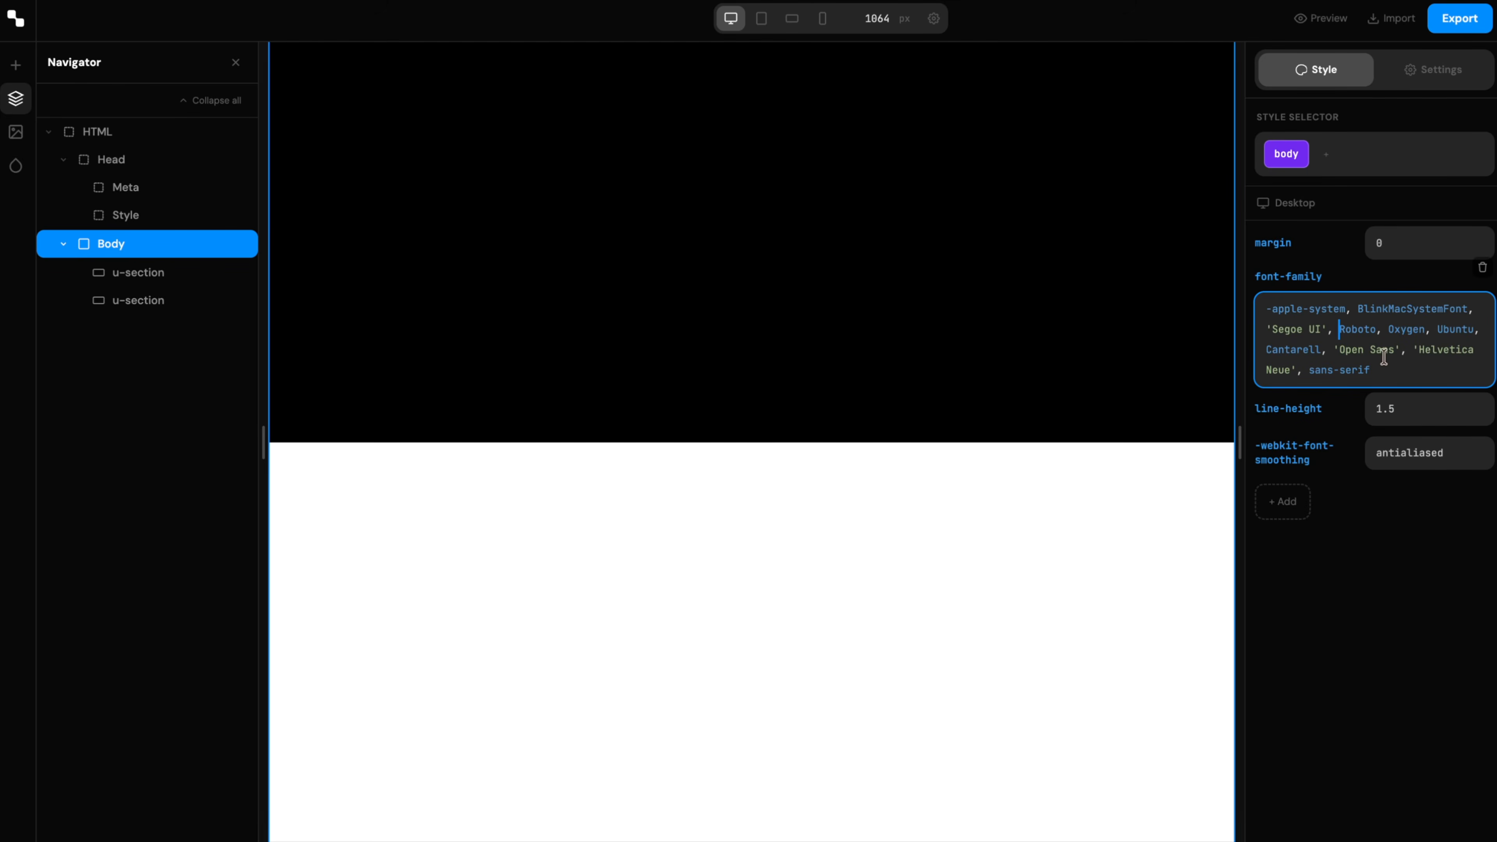
key(Return)
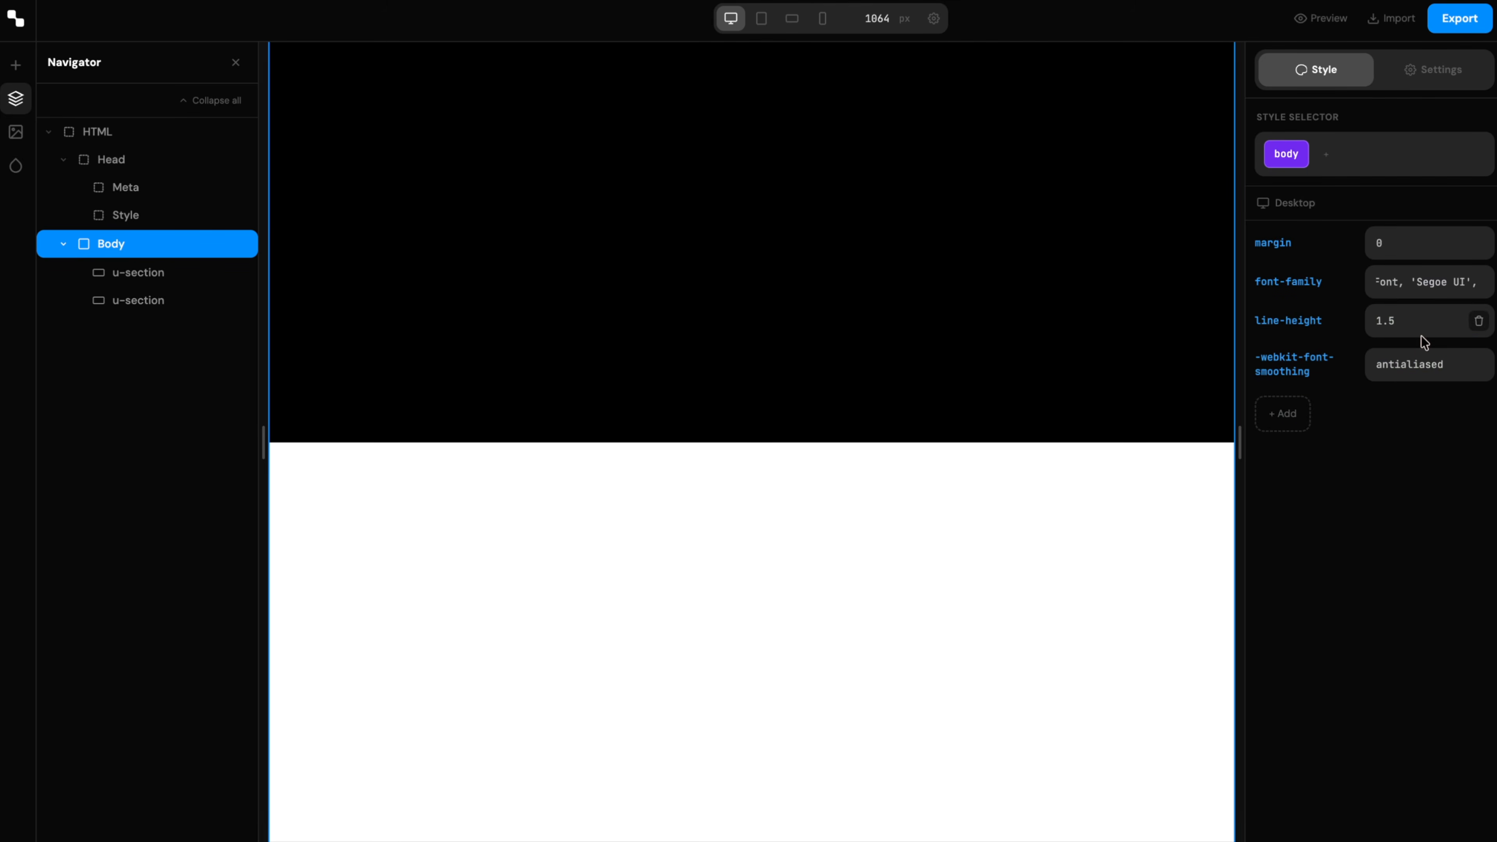
text(calc()
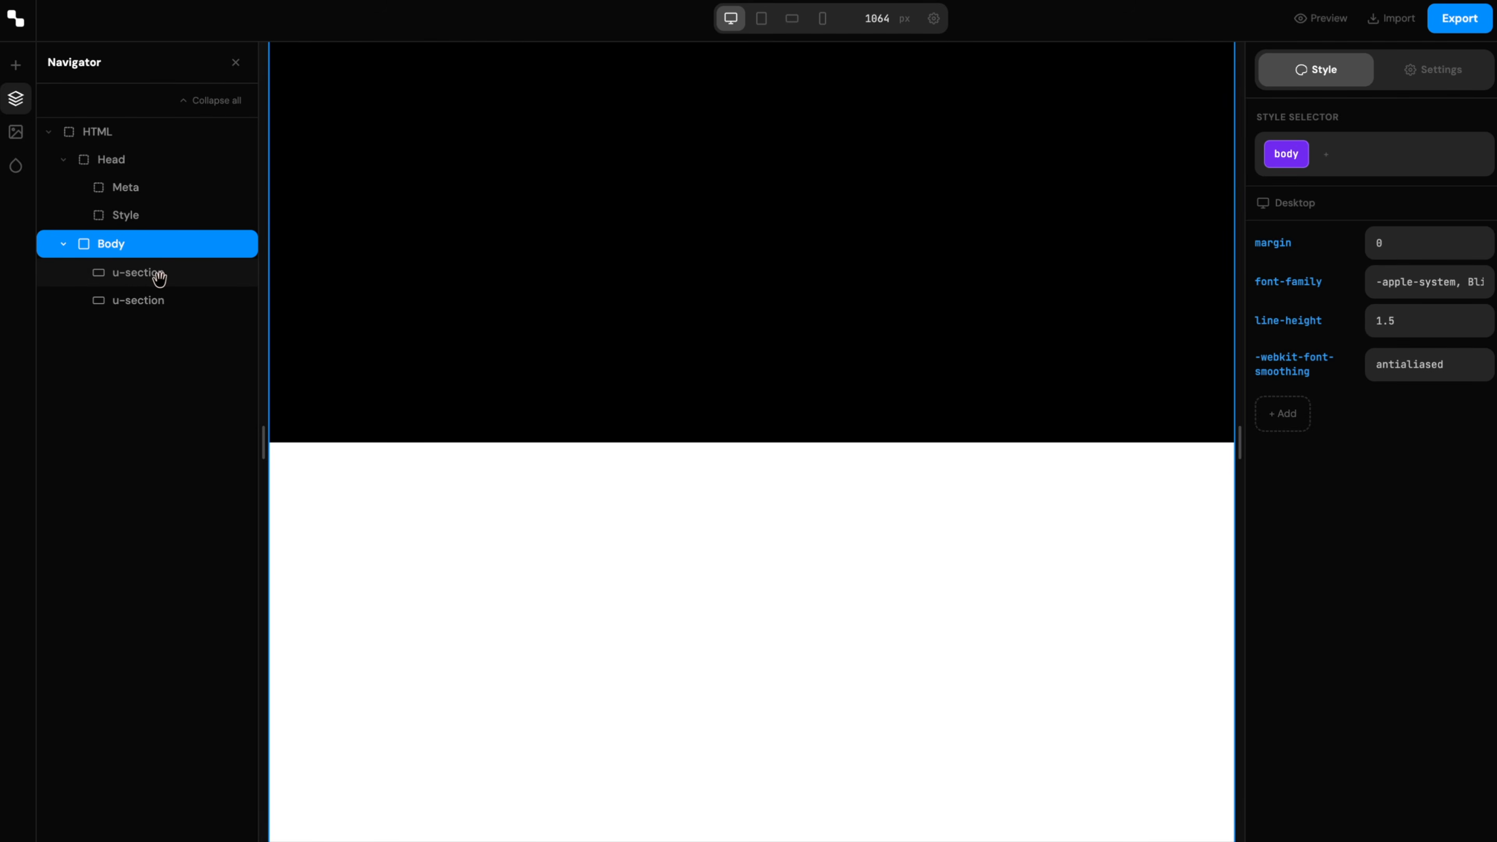
- Insert the Background Video asset between the first and second sections
click(159, 276)
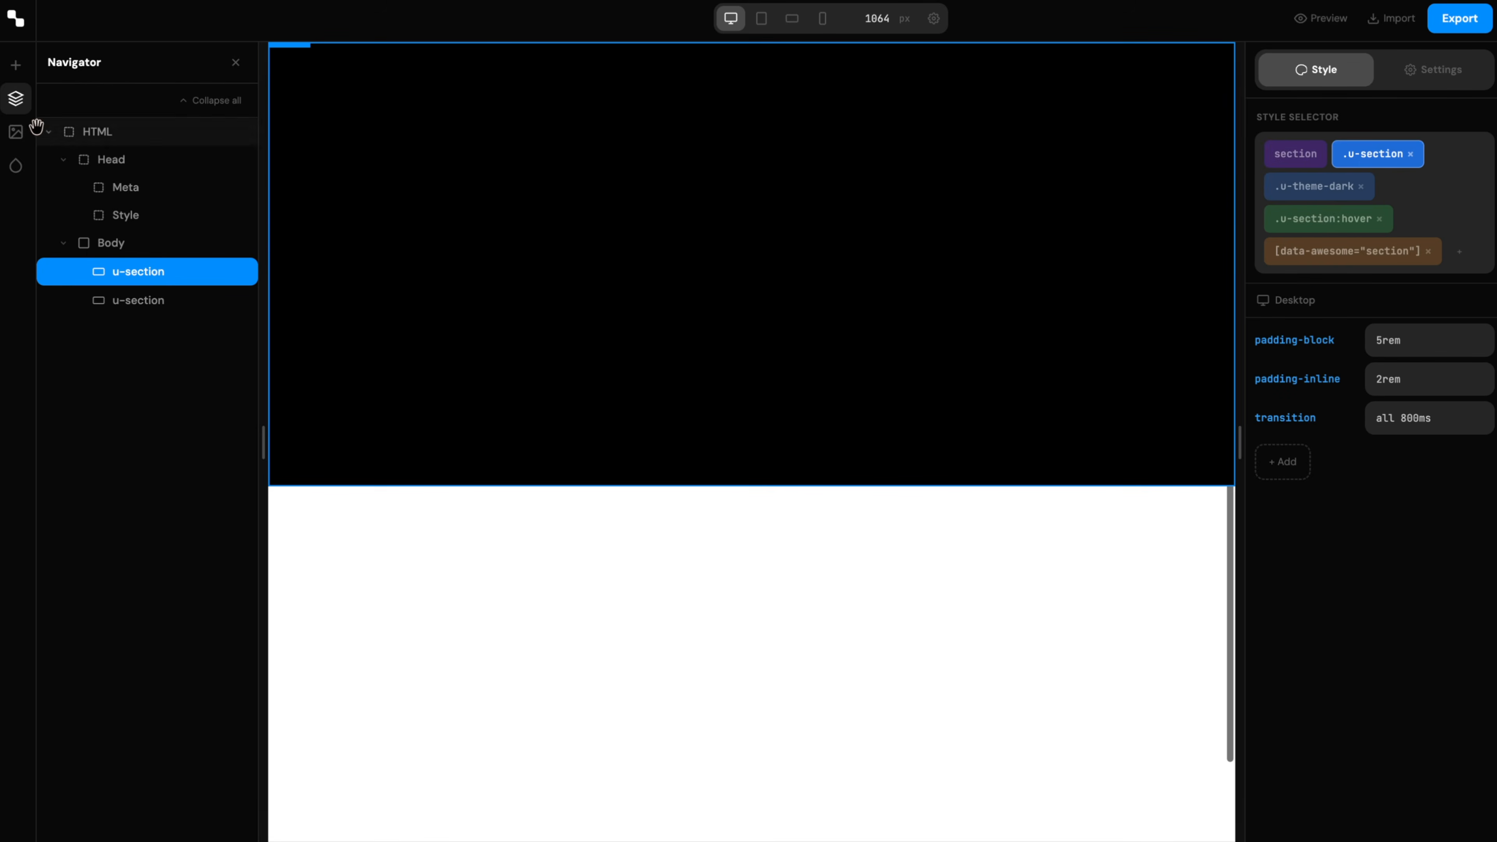
click(16, 133)
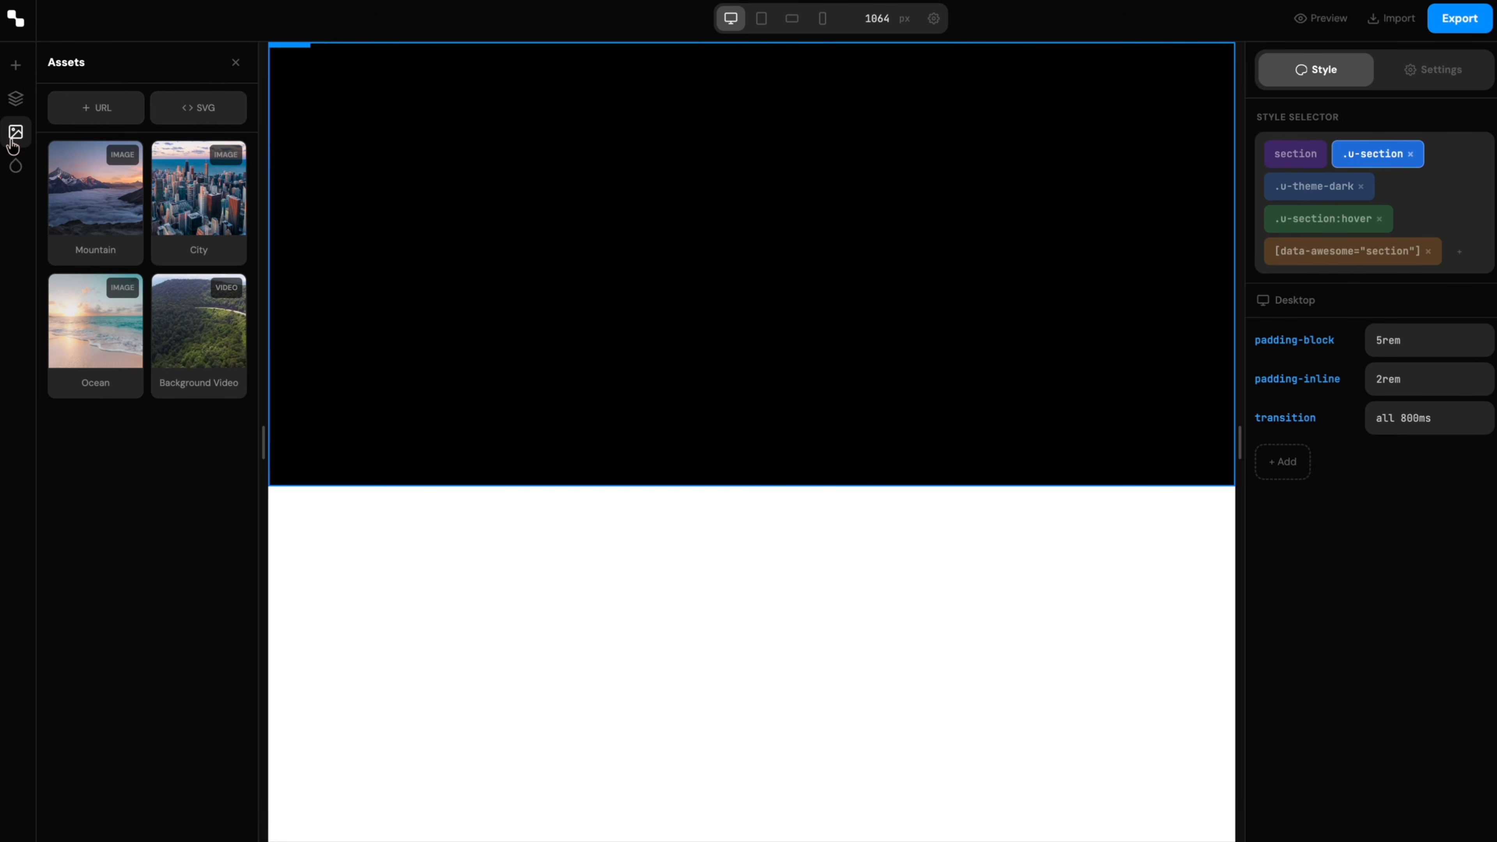
drag(186, 324, 526, 445)
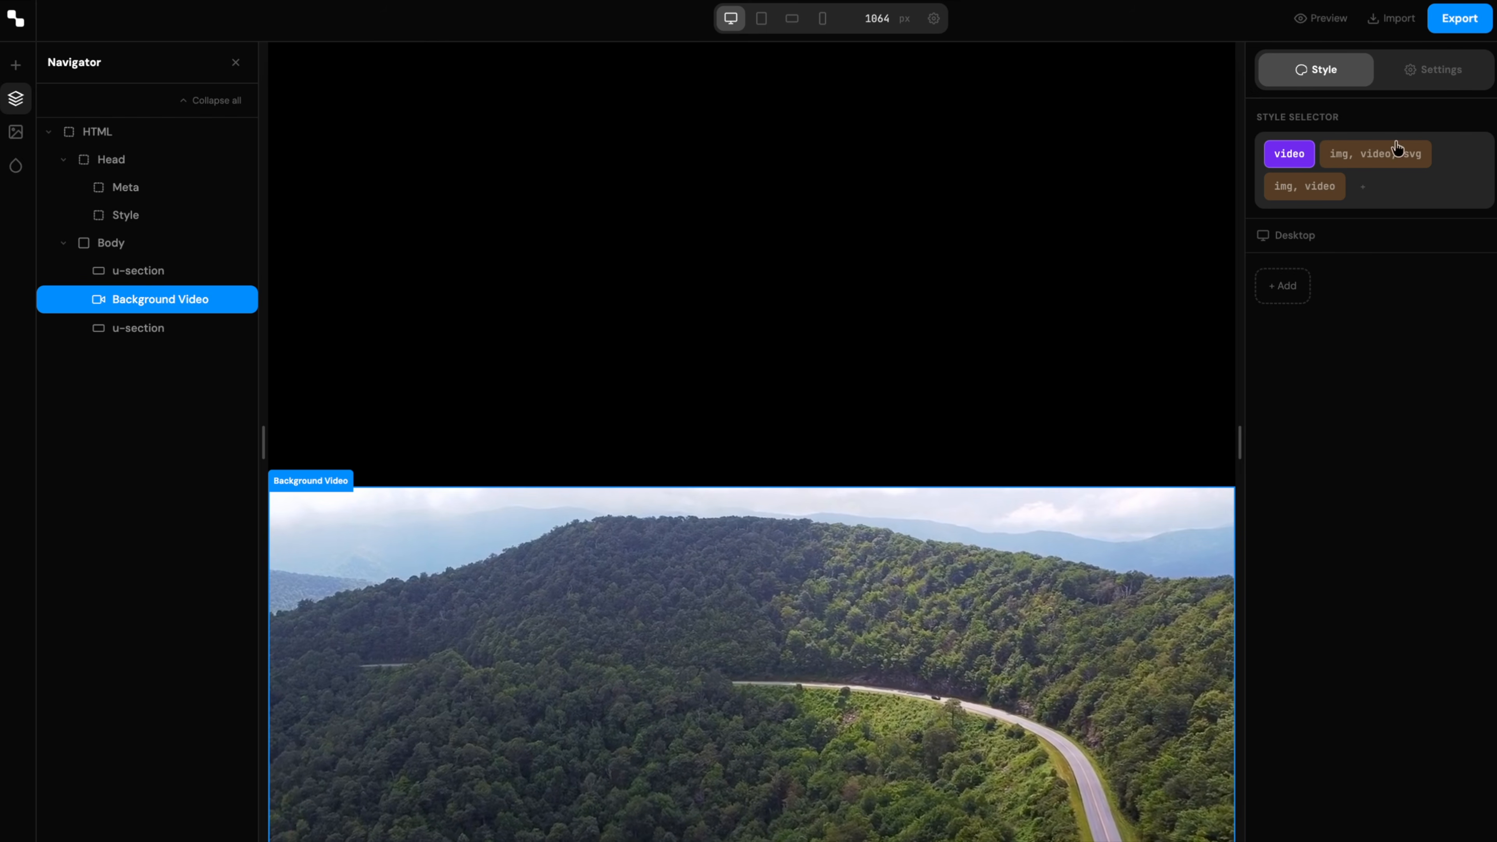
- Examine the shared img, video, svg rule in the video's styles and in the Style element's CSS code
click(1376, 154)
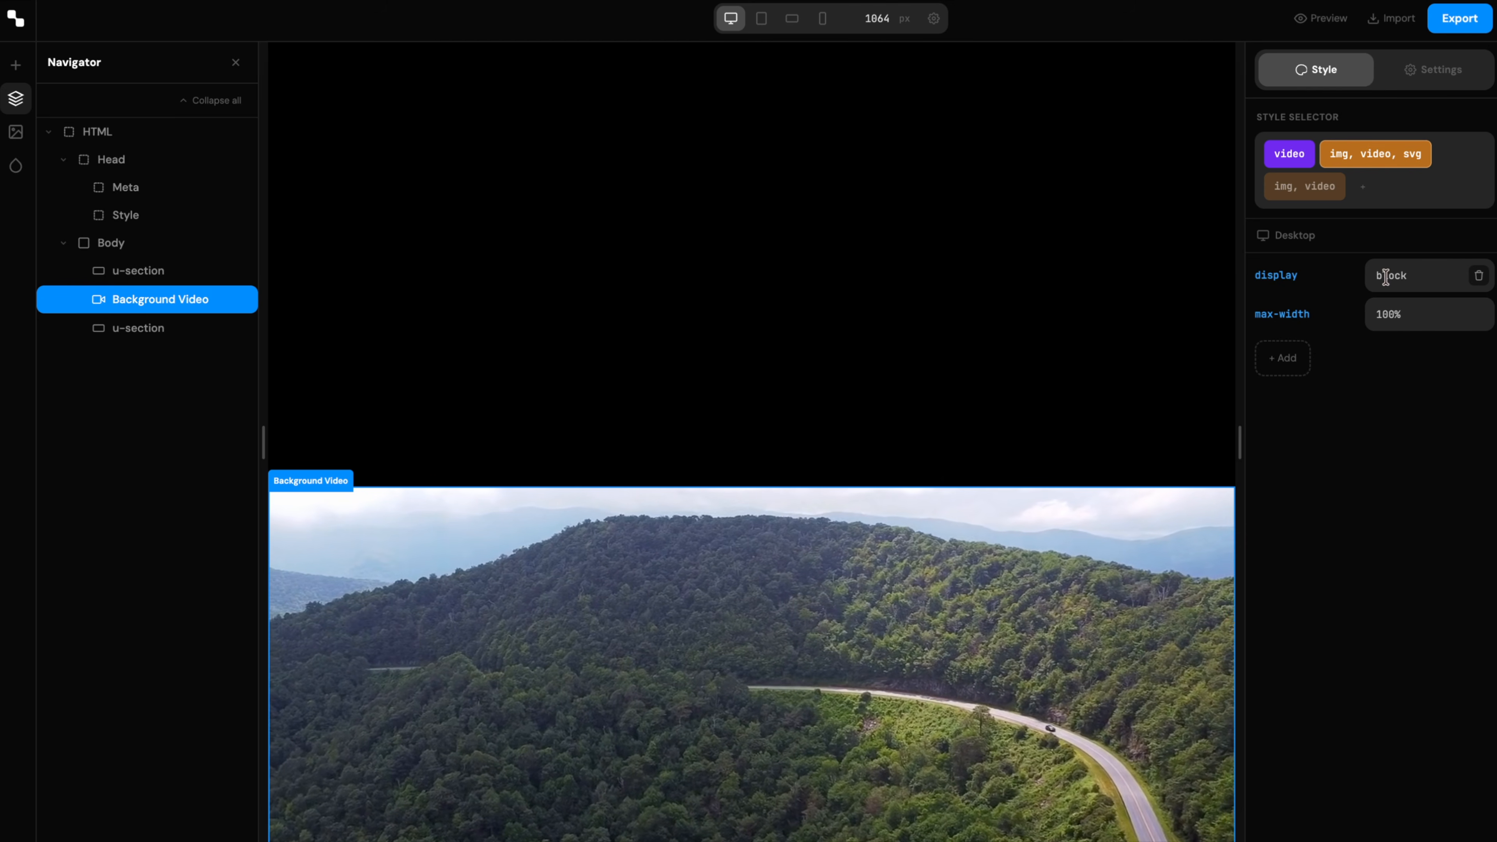
double_click(161, 217)
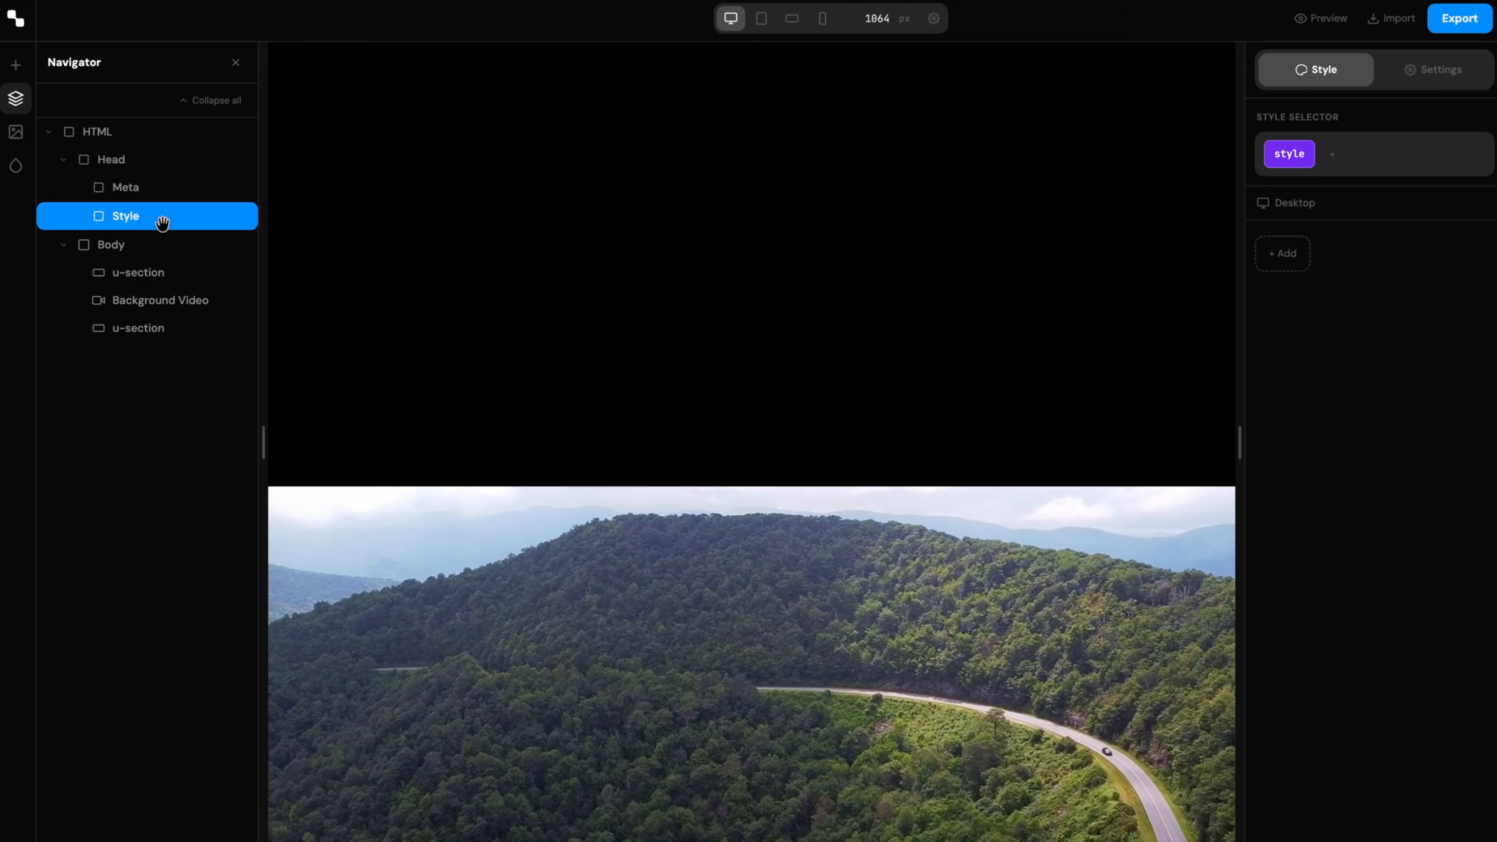
scroll(209, 594, up, 12)
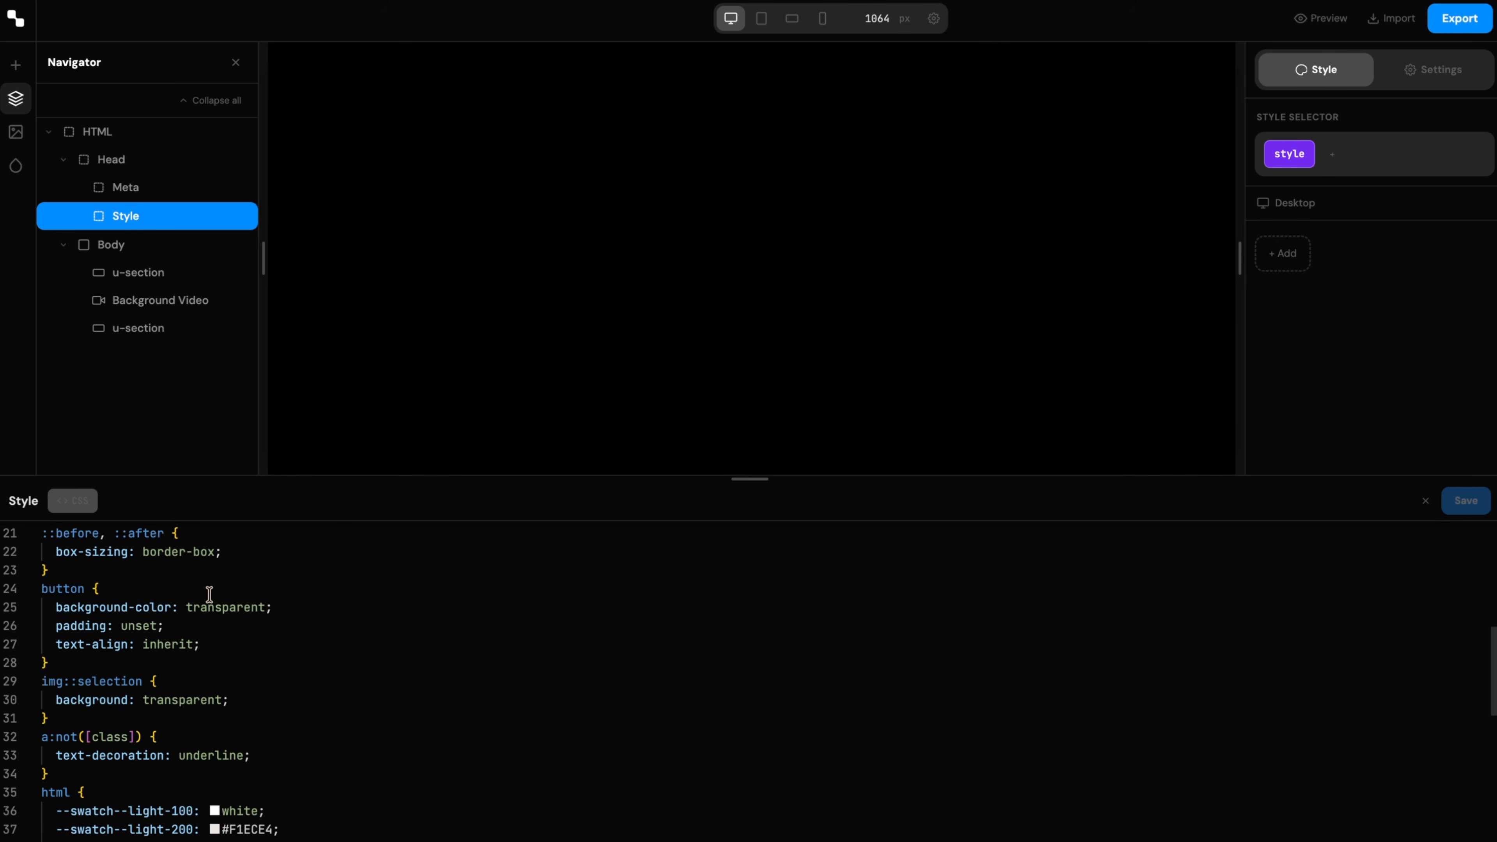
scroll(209, 594, up, 2)
drag(42, 684, 135, 721)
click(135, 721)
drag(44, 709, 41, 690)
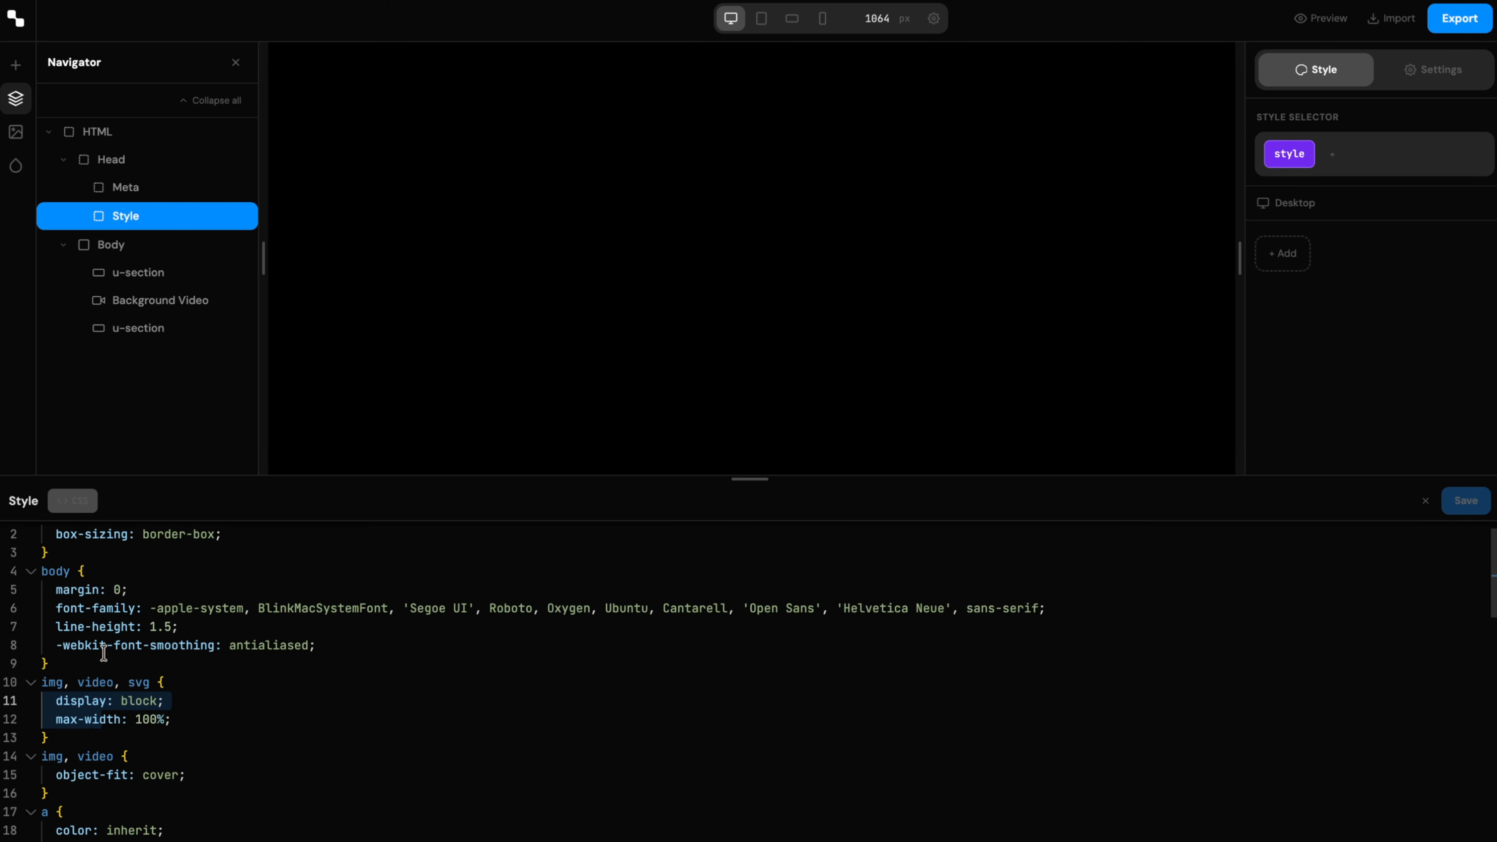
- Examine the Background Video's custom attributes and close the Style code editor
click(141, 301)
click(1427, 69)
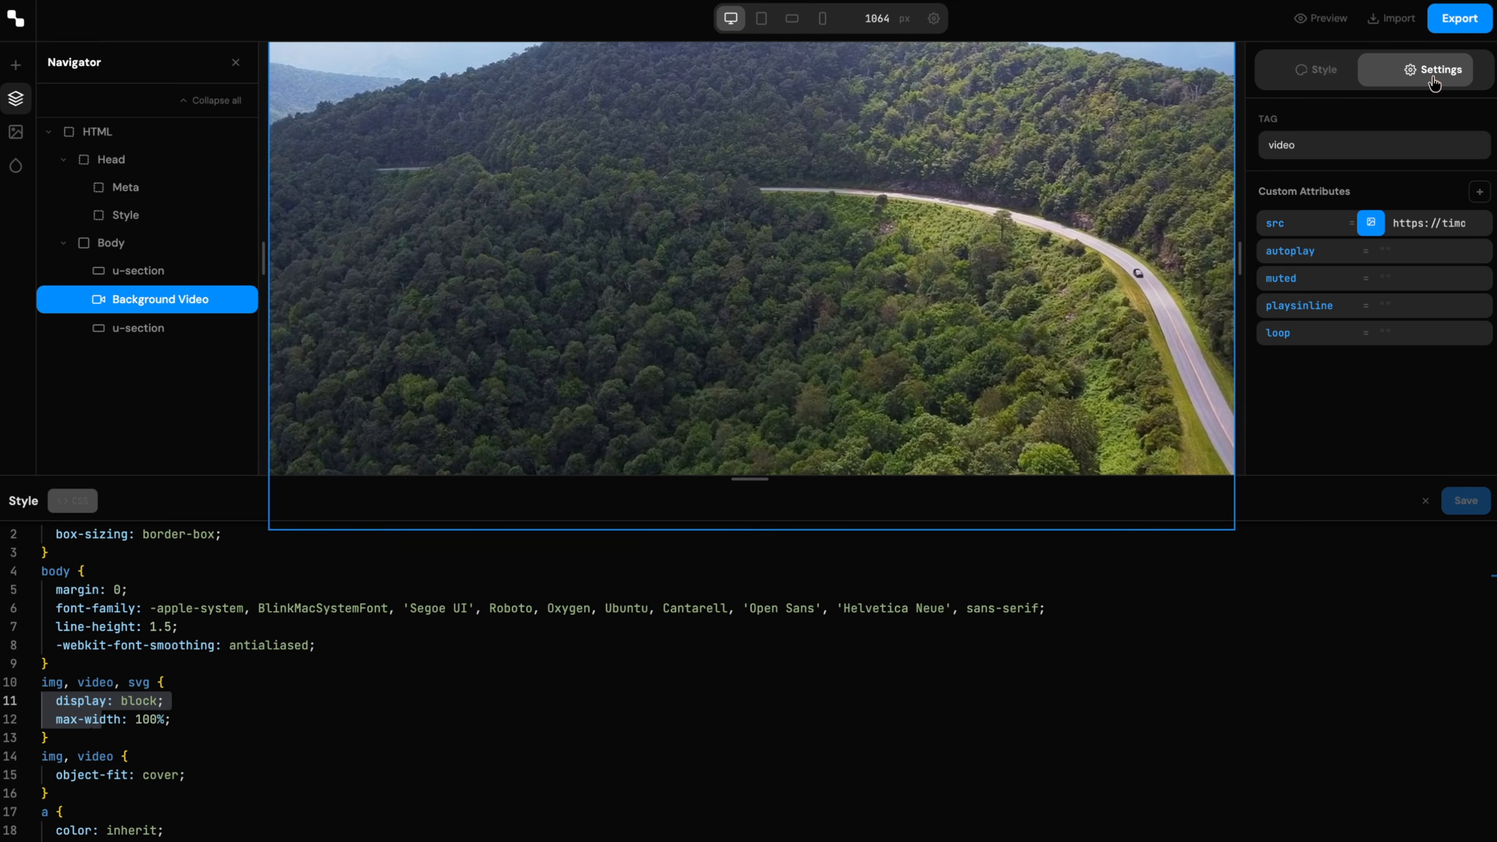
click(1463, 500)
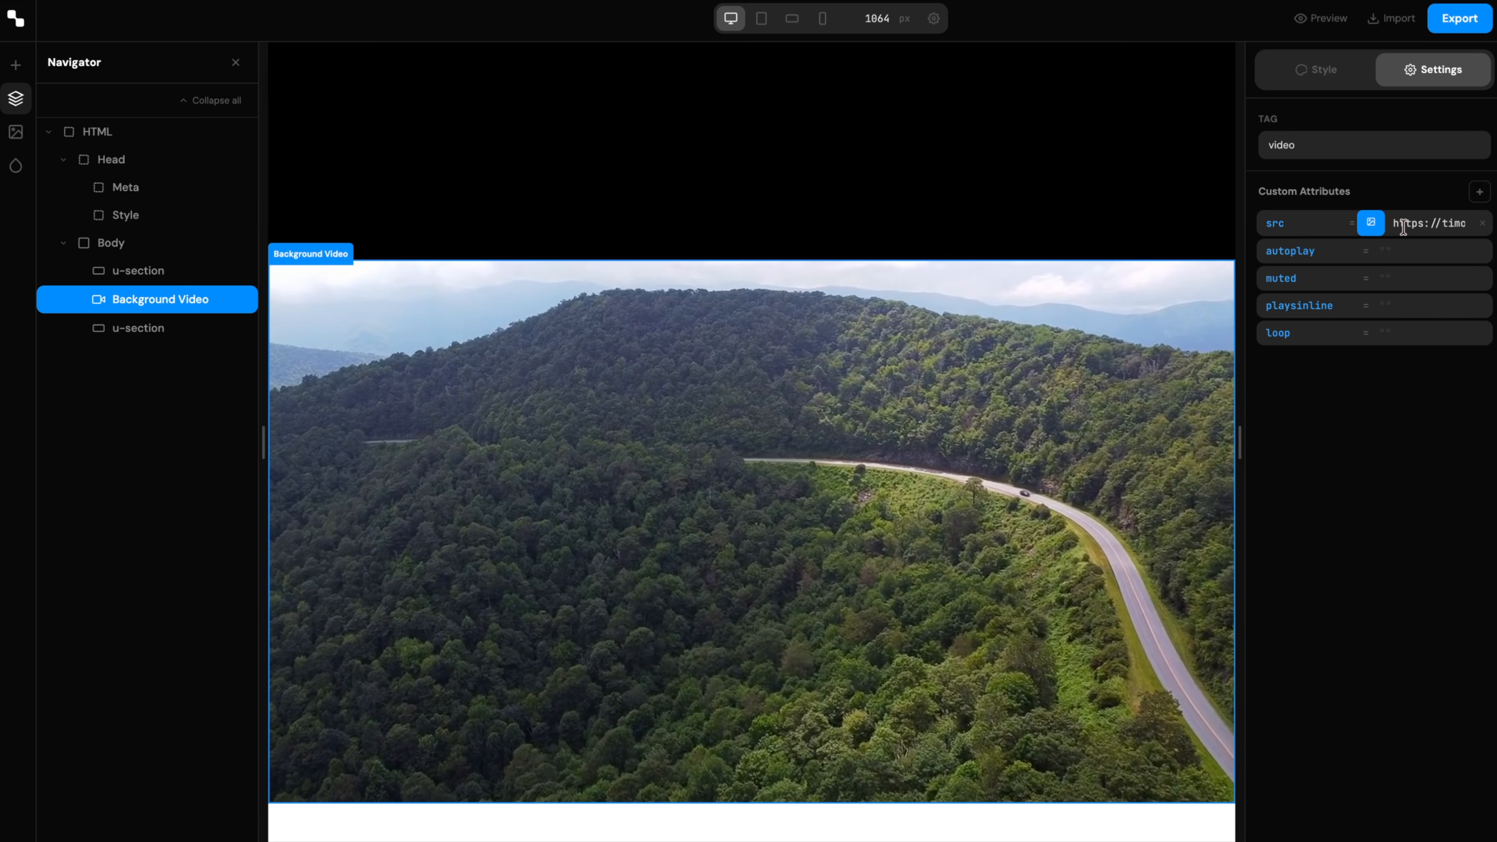
- Insert an Image element after the second section with the Mountain asset as source and a loading attribute of eager
click(177, 251)
key(ctrl+k)
text(ima)
key(Return)
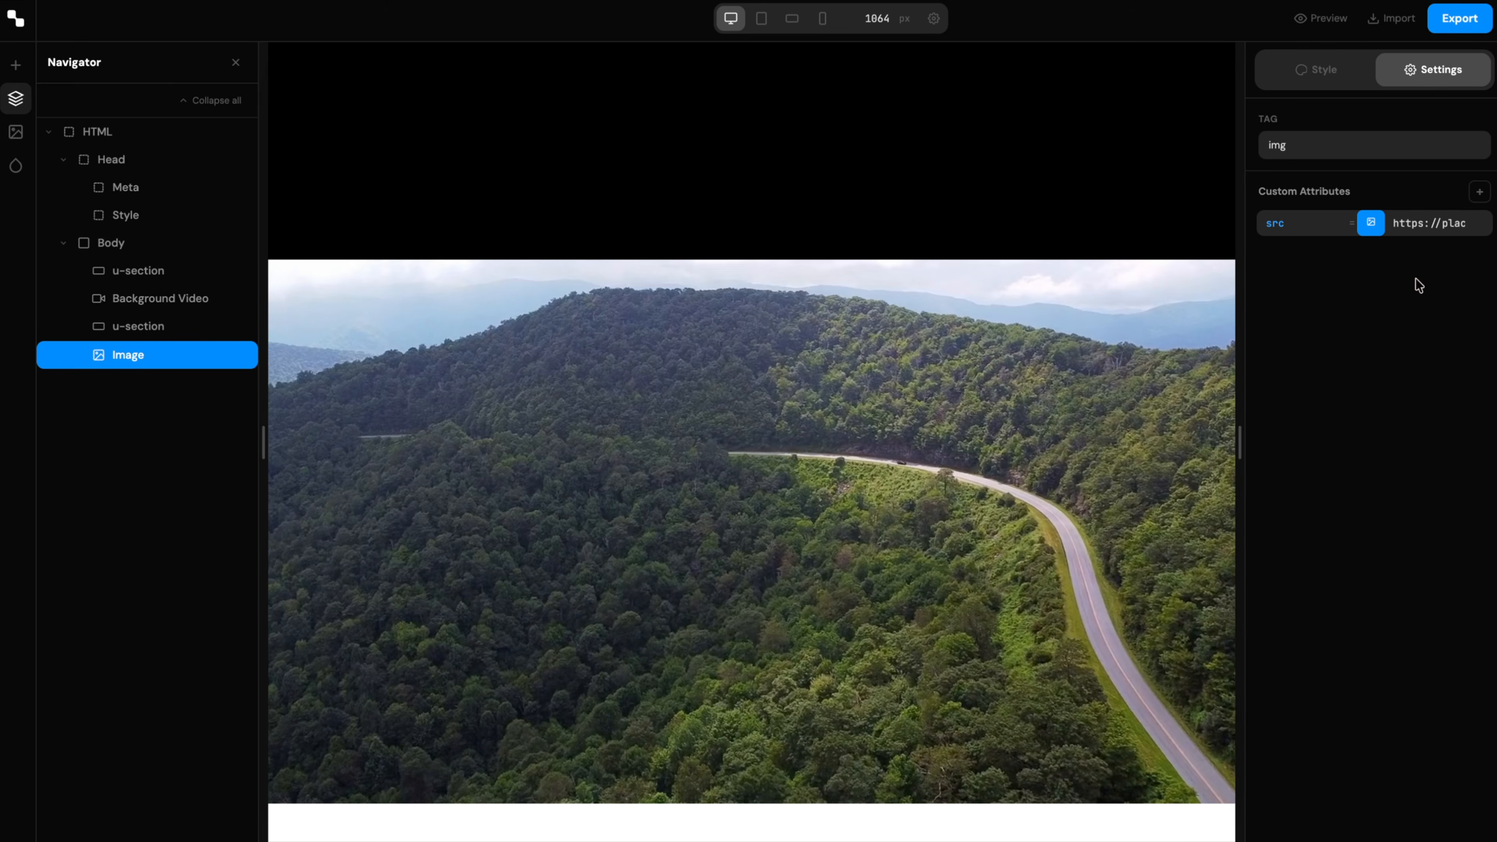
click(1371, 225)
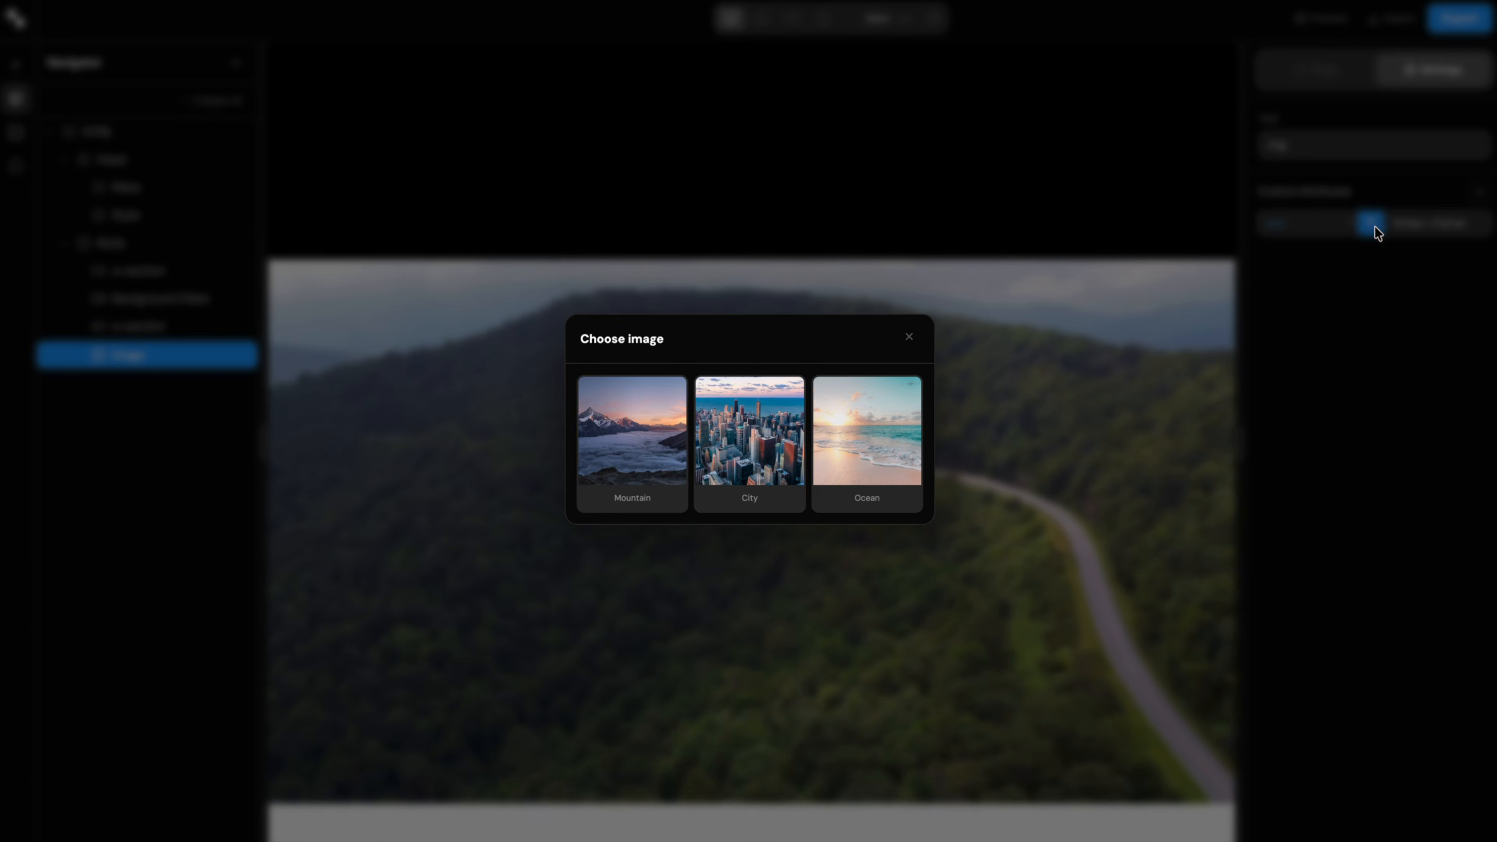
click(652, 426)
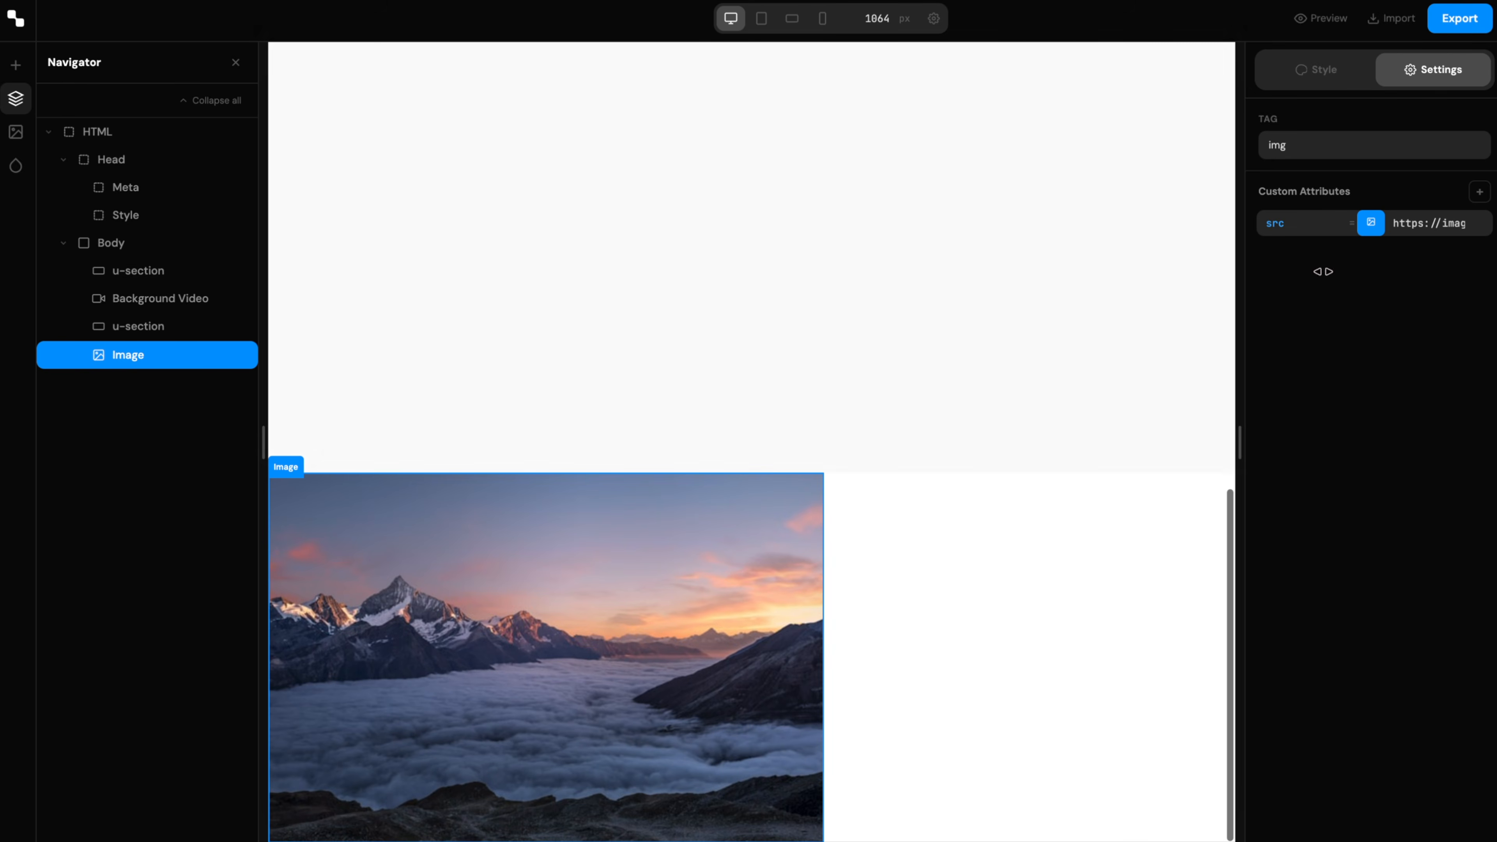
click(1479, 192)
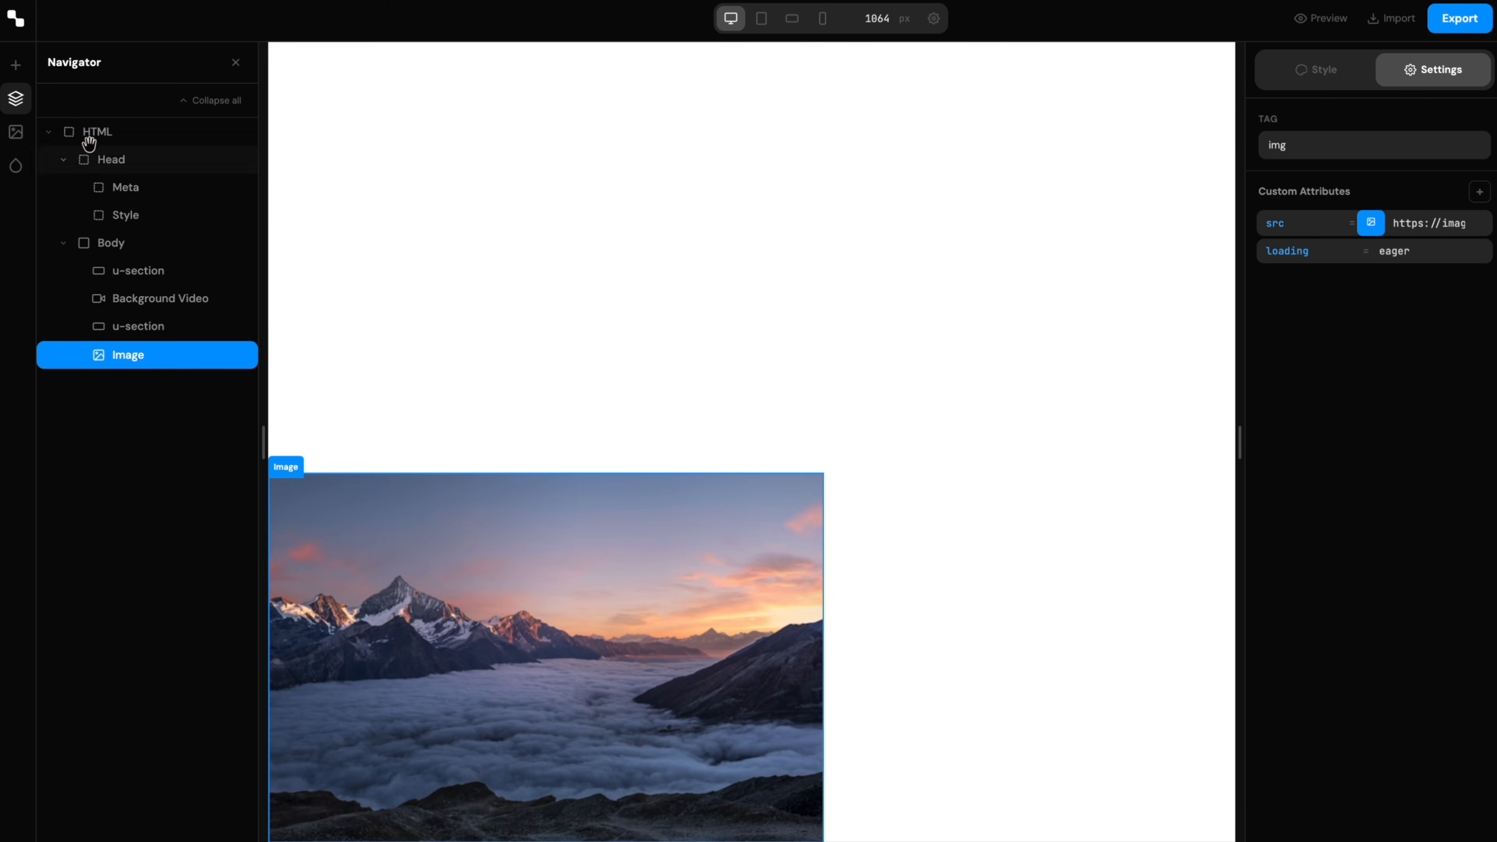
- Add lumos-logo.svg as an SVG asset with its colors replaced by currentColor, and place it inside the second section
click(16, 134)
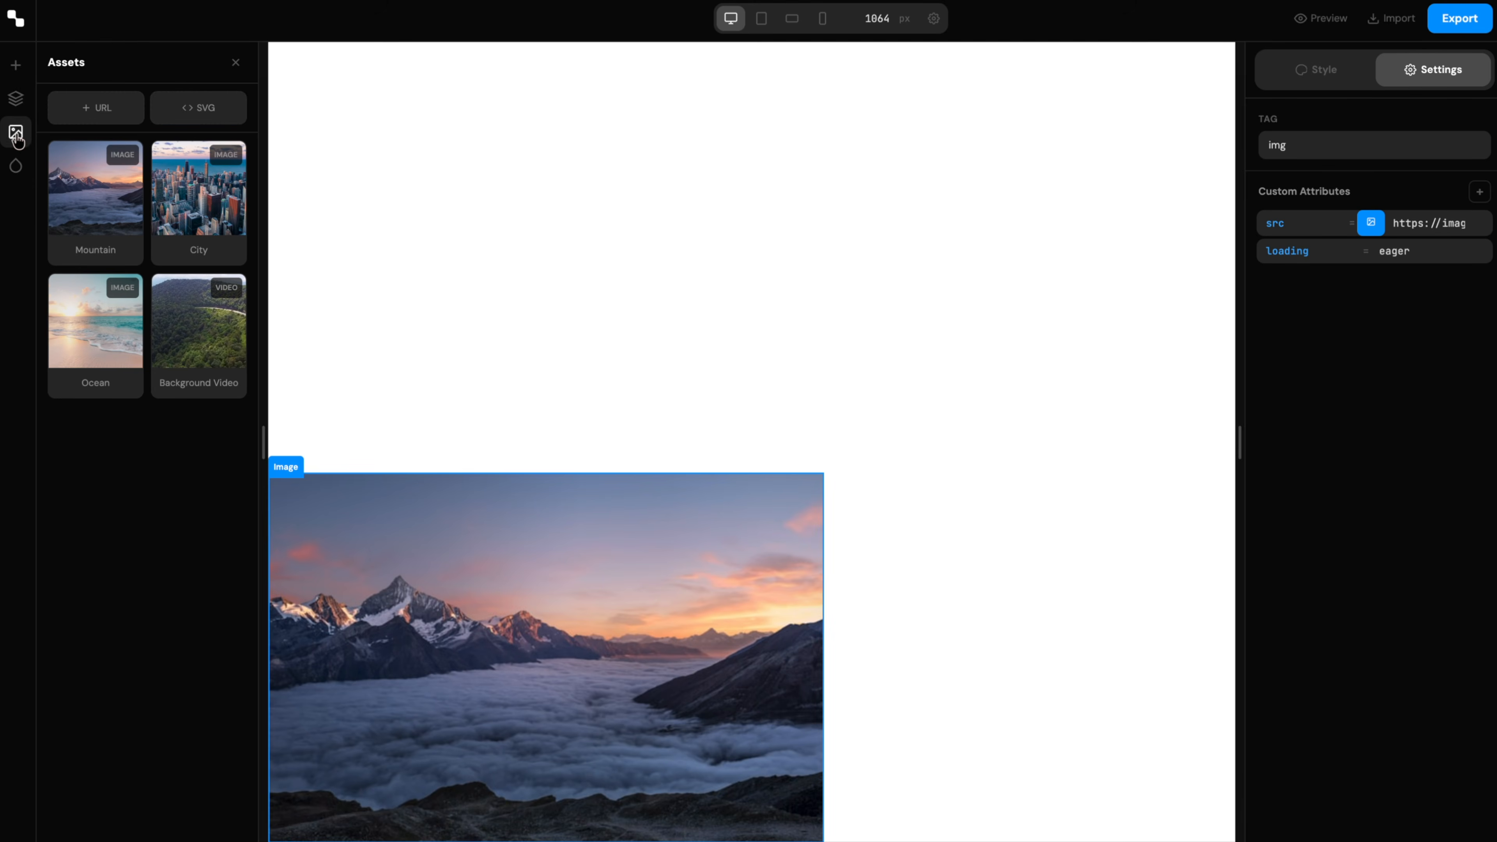
click(208, 109)
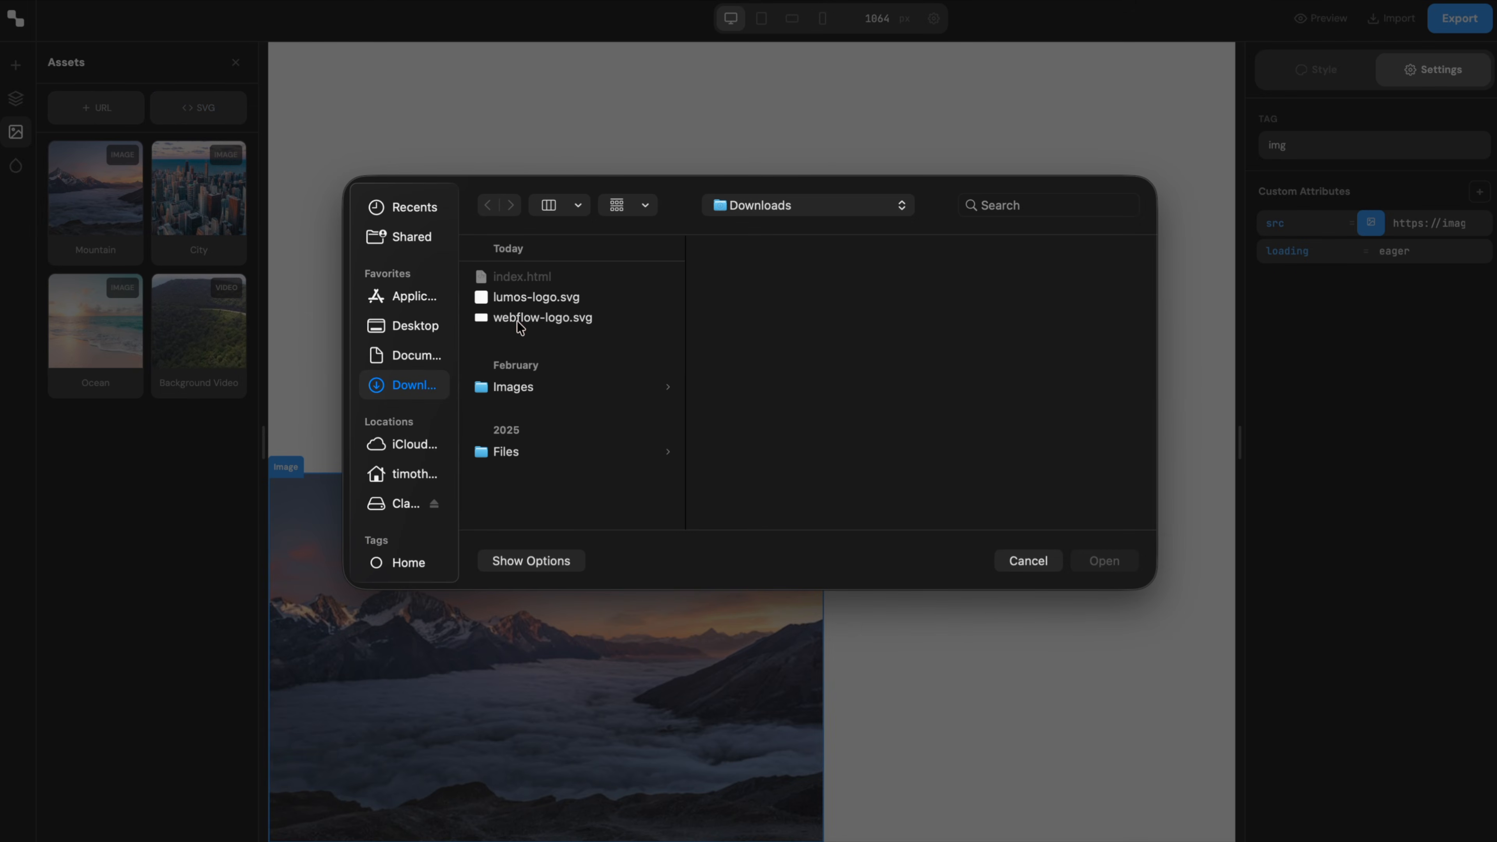
click(508, 295)
double_click(508, 296)
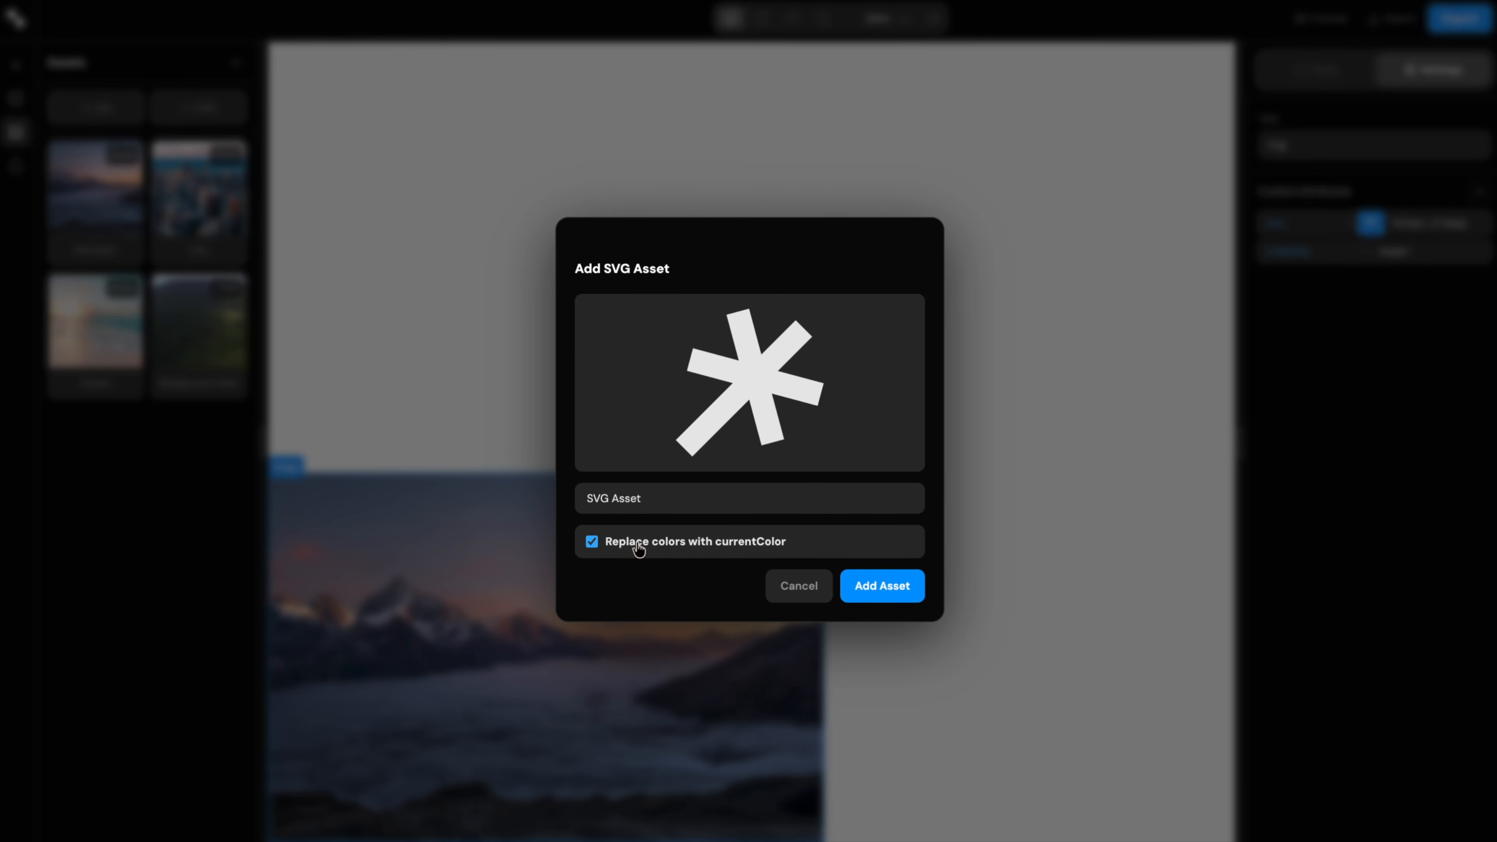
click(885, 590)
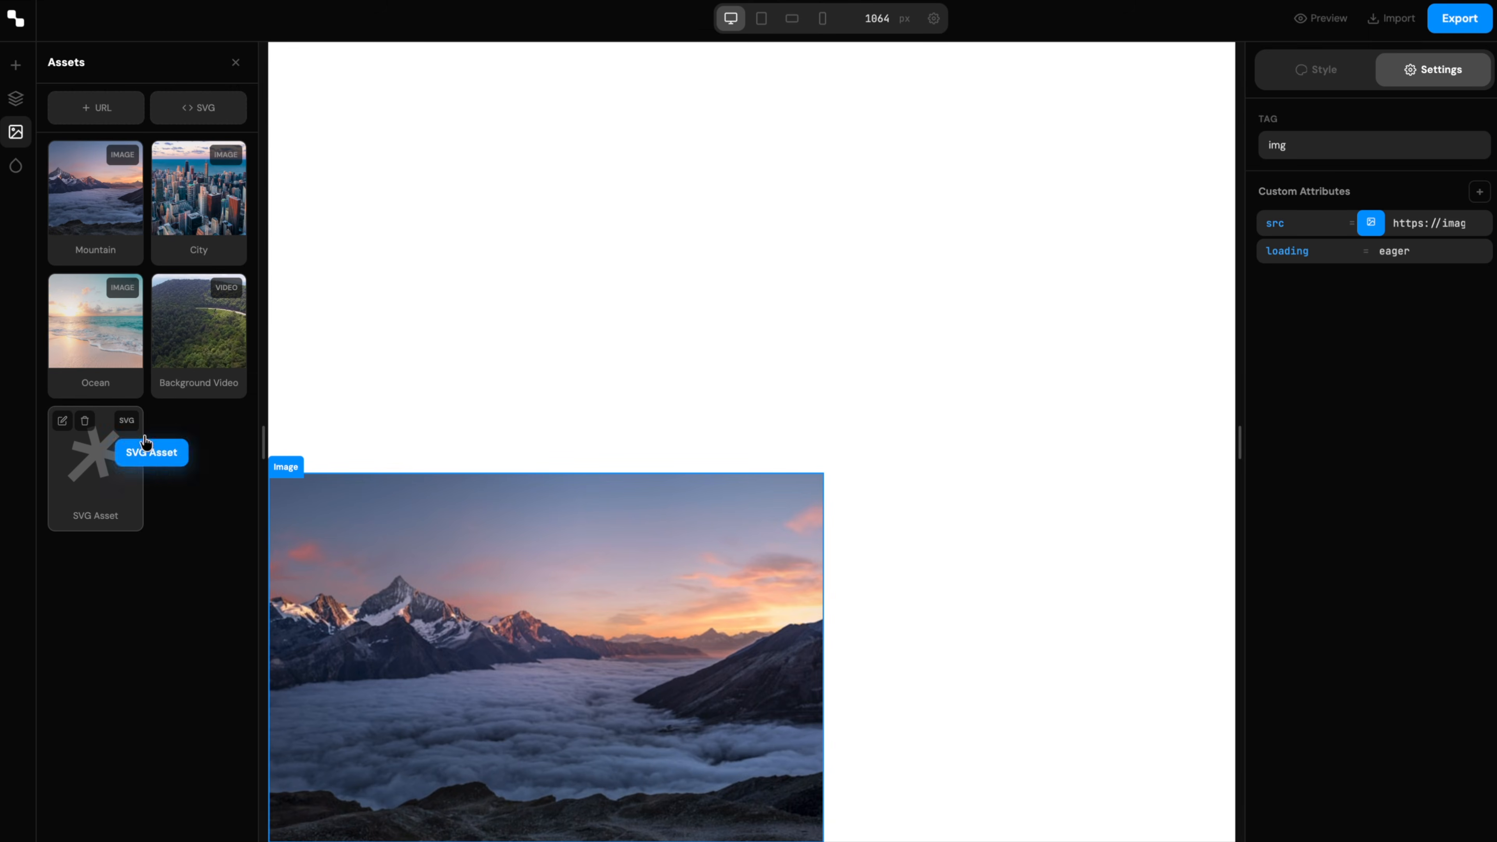
drag(91, 460, 495, 327)
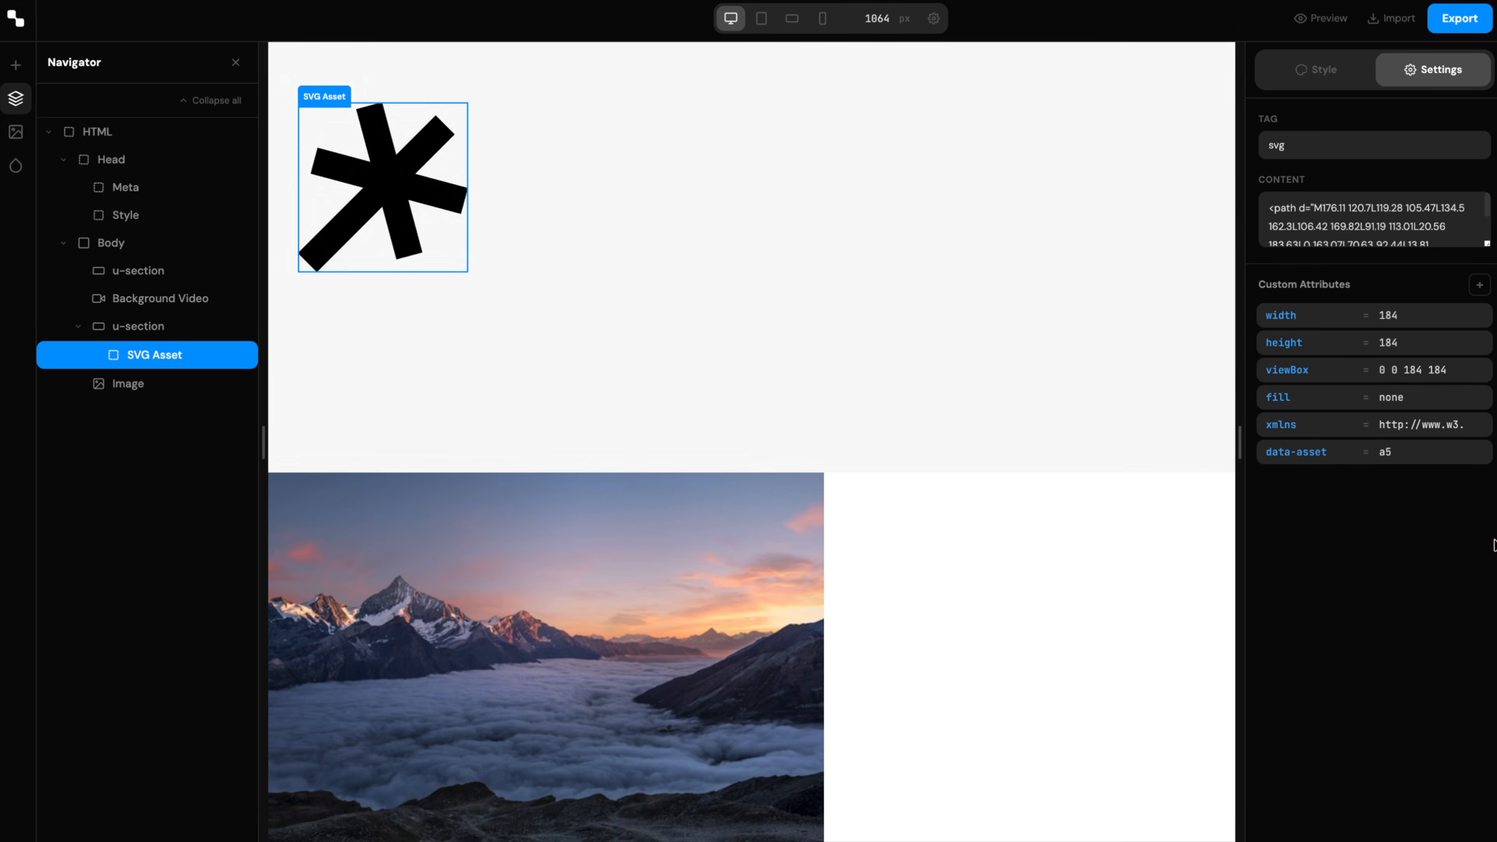
- Give the placed SVG the class .hero_logo
click(1315, 69)
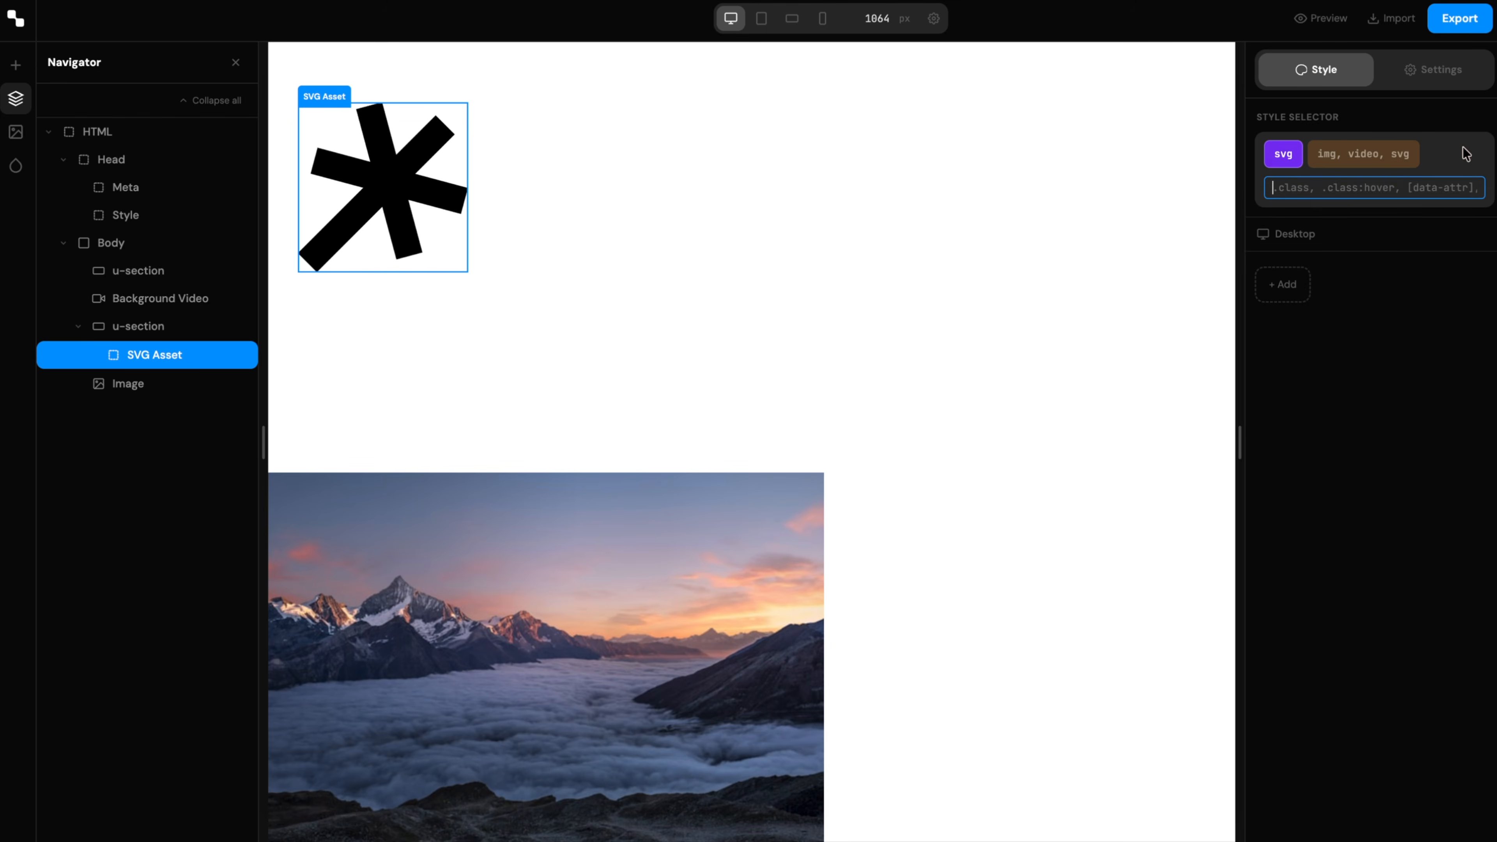
text(.hero_l)
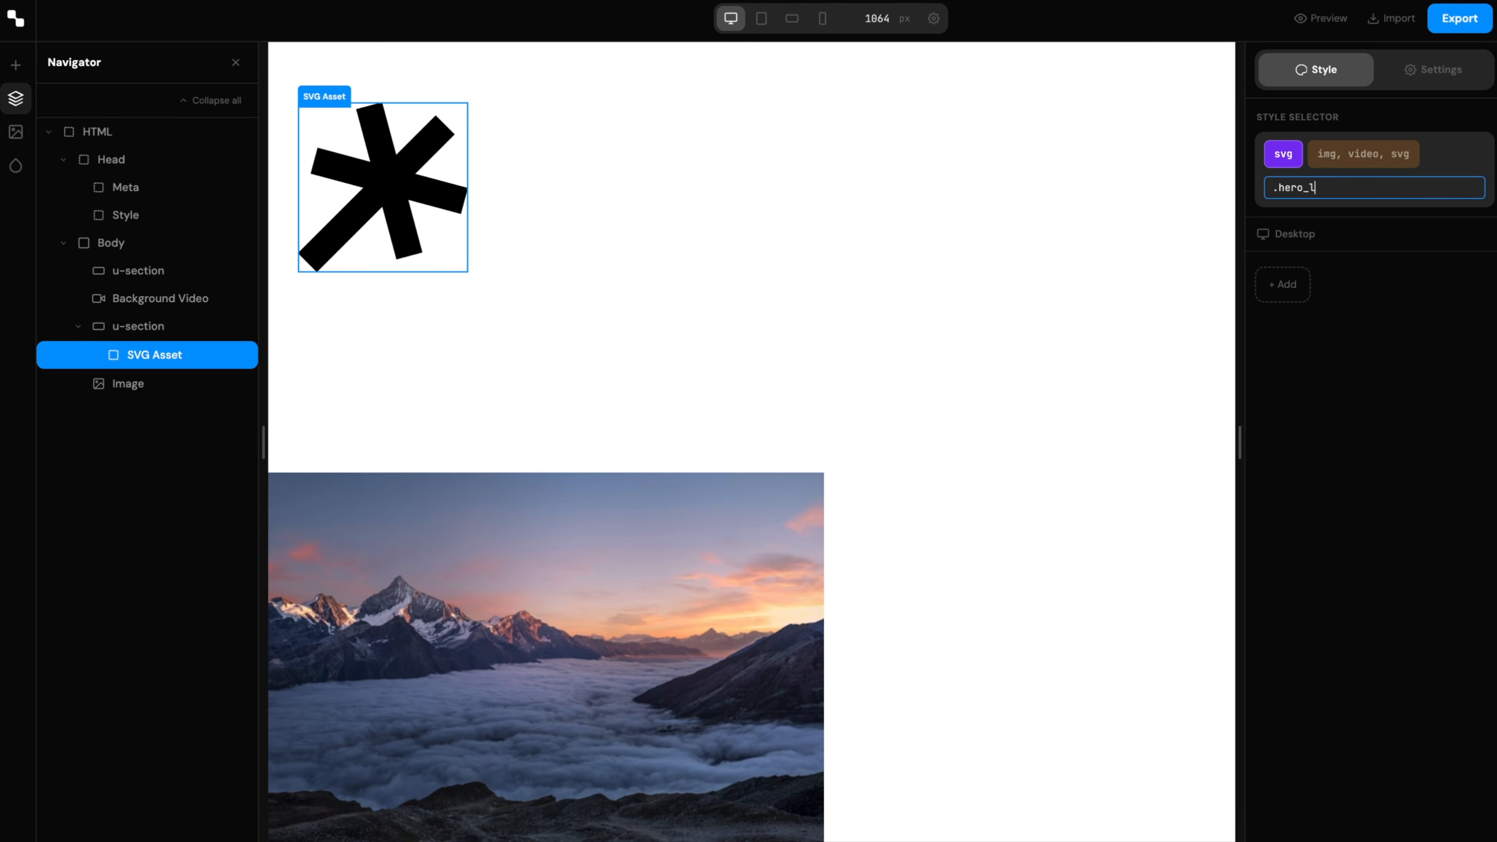
text(ogo)
key(Return)
- Style .hero_logo with width 2rem, height auto and color blue
click(1281, 288)
text(width)
key(Return)
text(2rem)
key(Return)
text(he)
key(Return)
text(auto)
key(Return)
text(col)
key(Return)
text(blue)
key(Return)
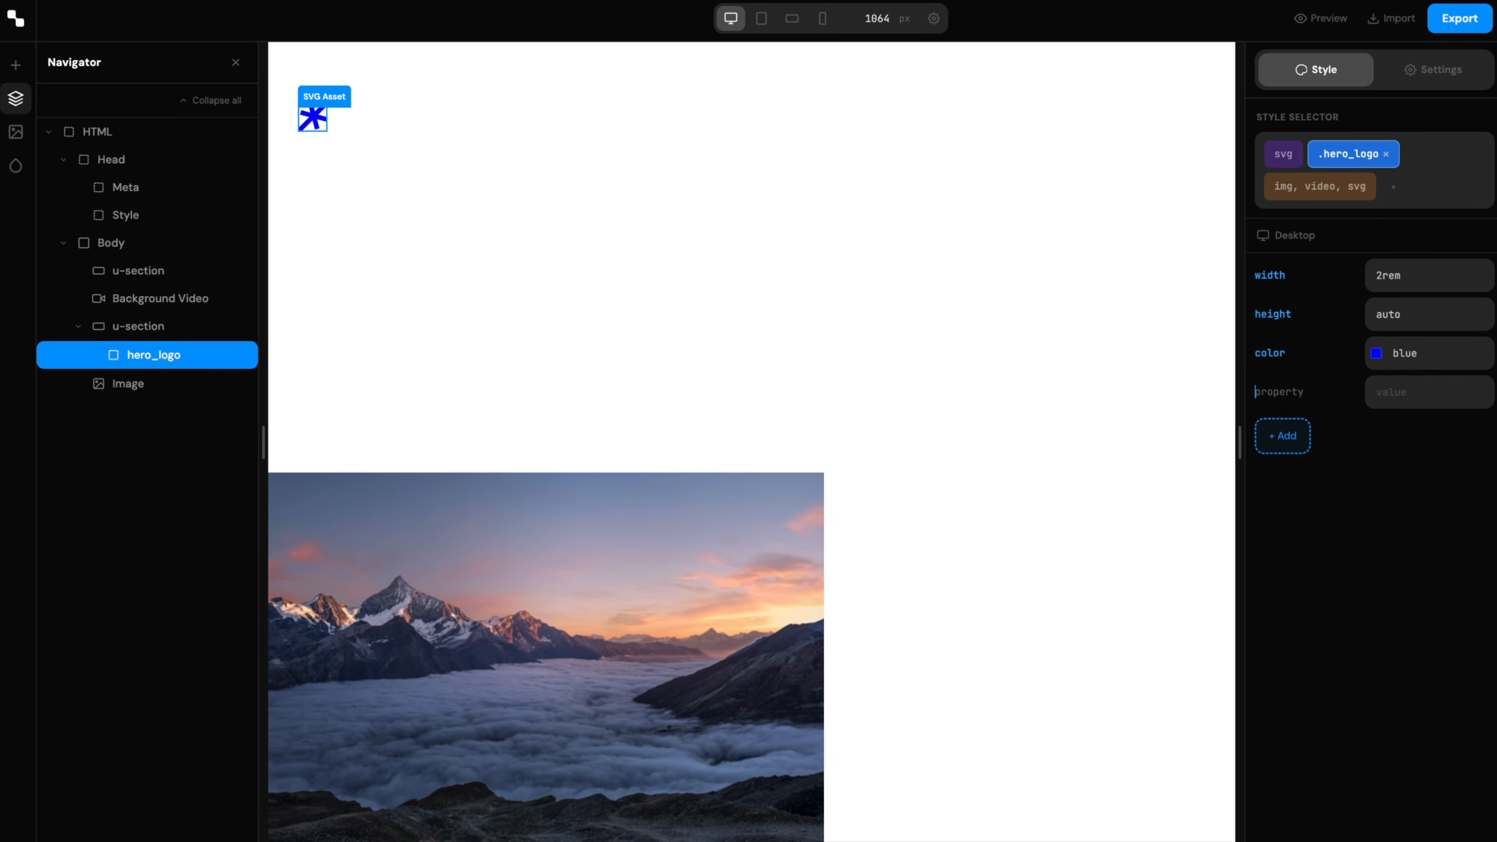
click(1455, 660)
- Add a second instance of the SVG asset and nest it in the second section above hero_logo
click(16, 132)
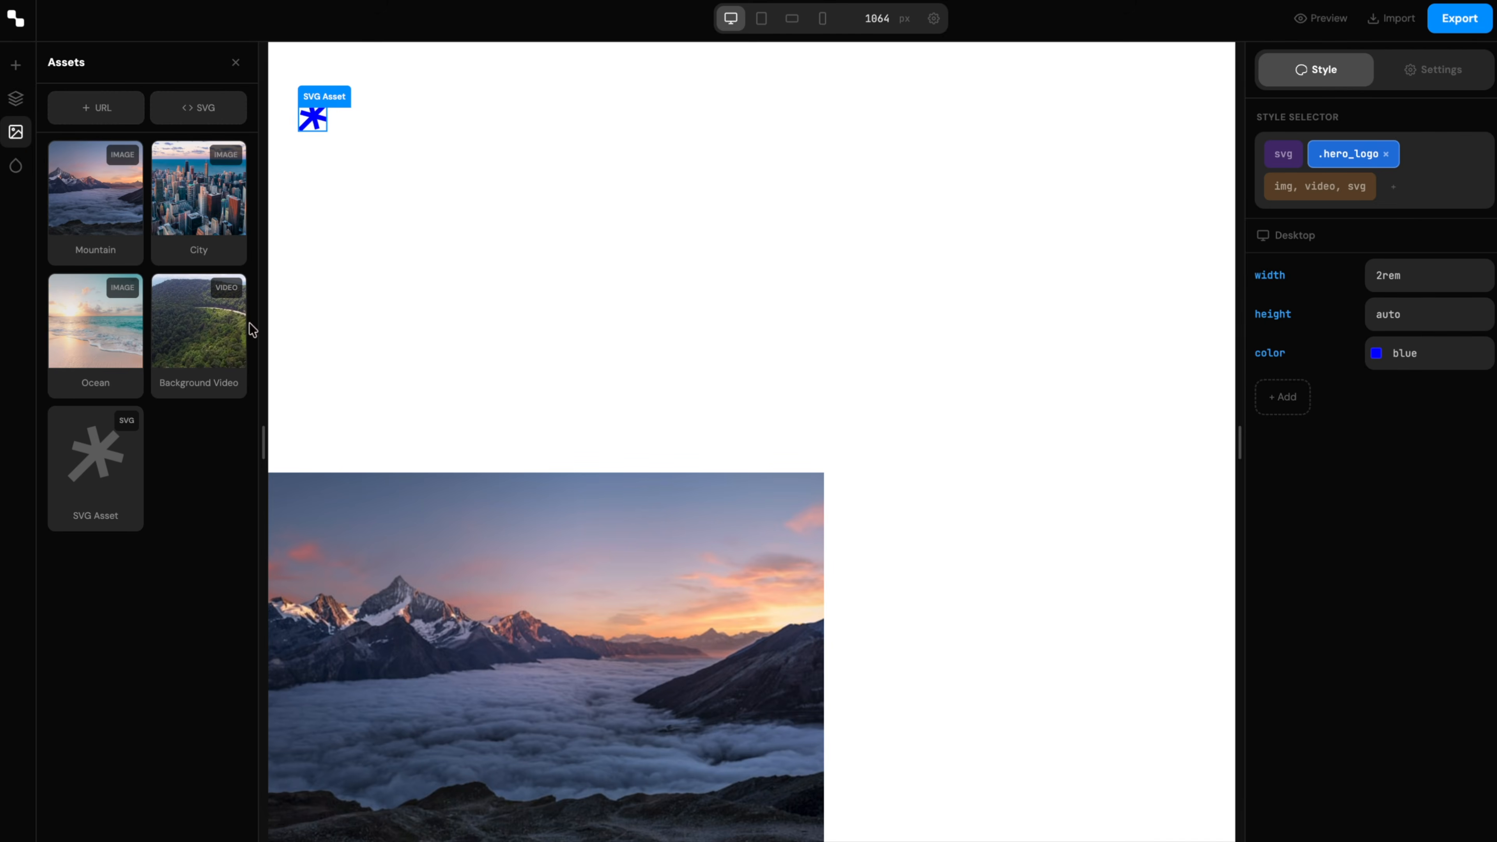
drag(95, 460, 500, 131)
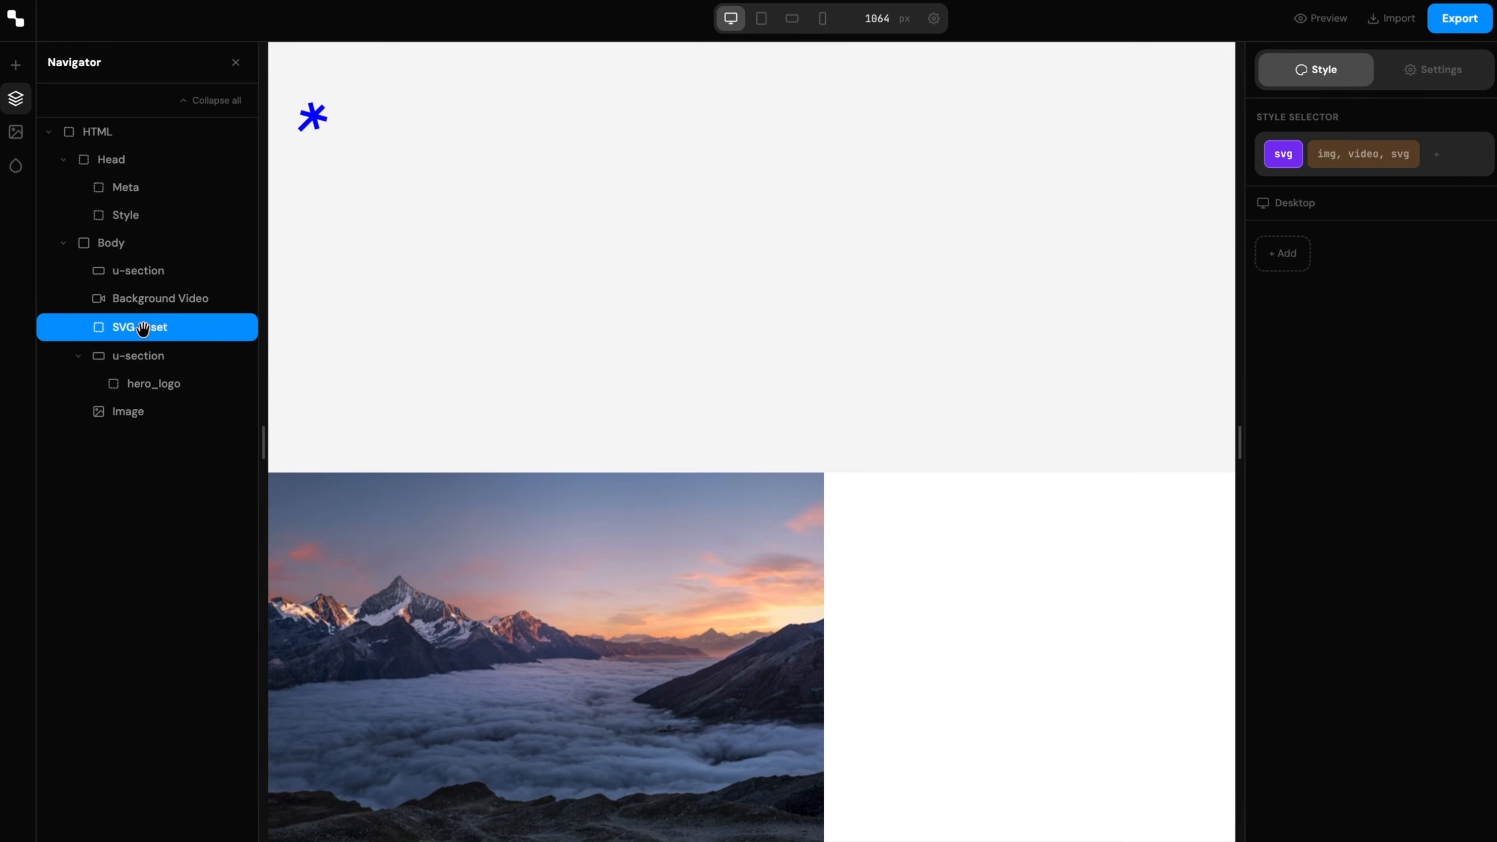
drag(140, 325, 160, 268)
scroll(510, 196, down, 2)
scroll(531, 333, down, 8)
scroll(533, 334, up, 2)
drag(112, 299, 165, 344)
scroll(522, 641, down, 7)
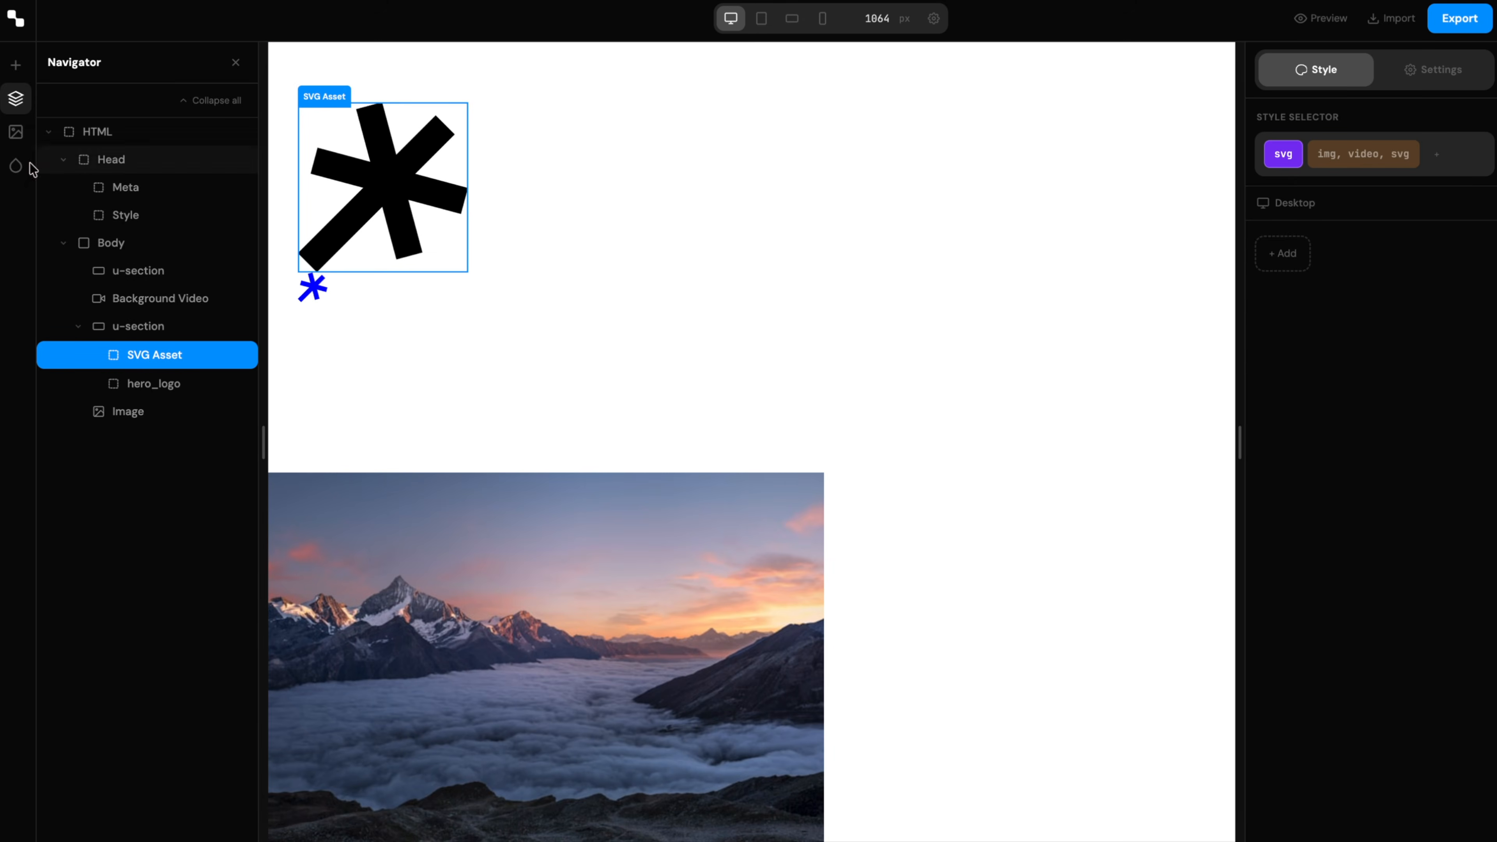
- Replace the SVG asset's source file with webflow-logo.svg and select the second section
click(14, 135)
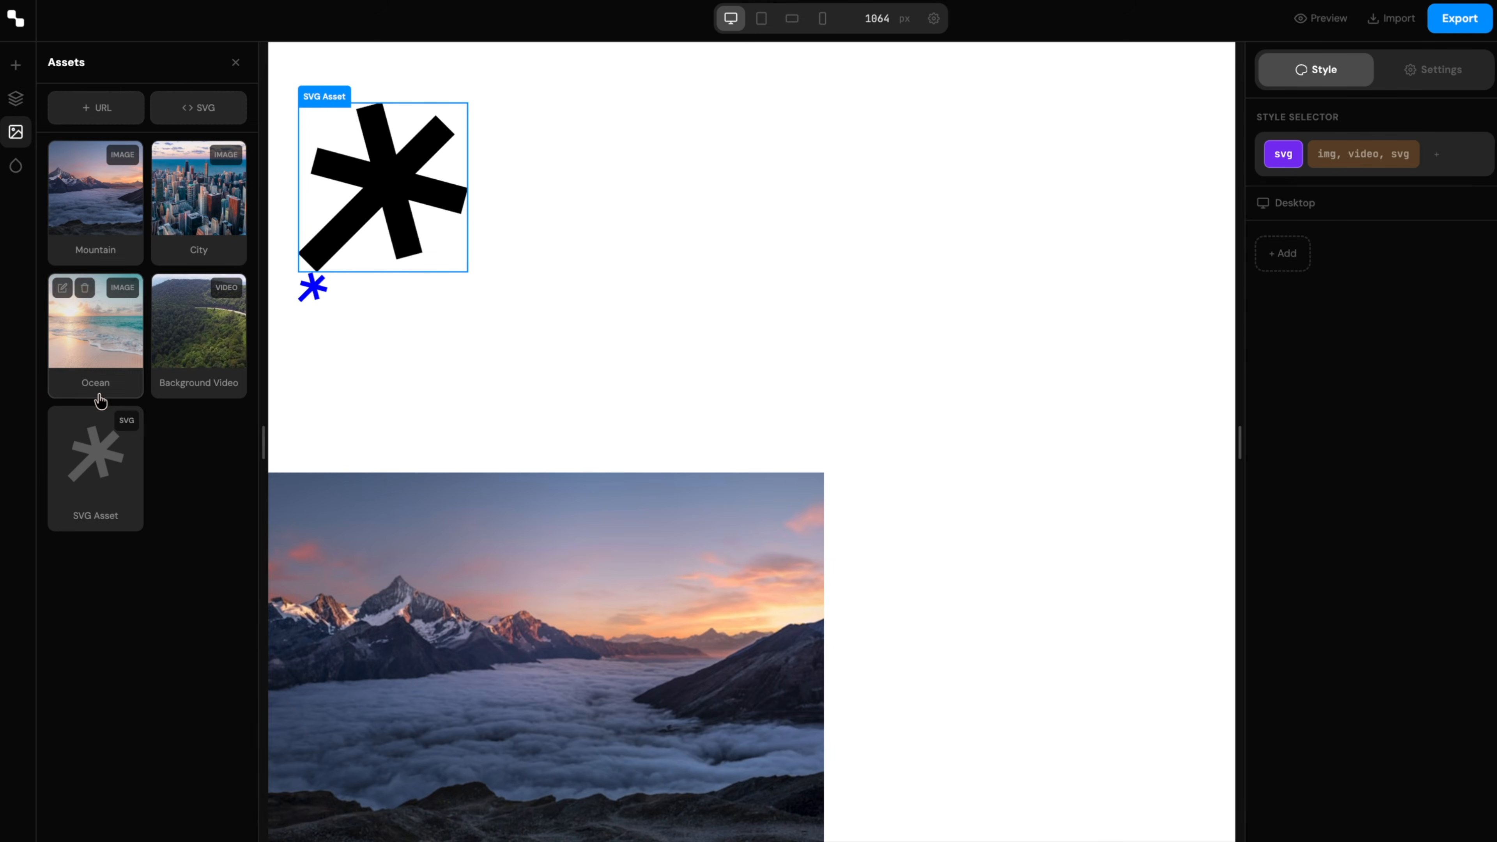
click(60, 421)
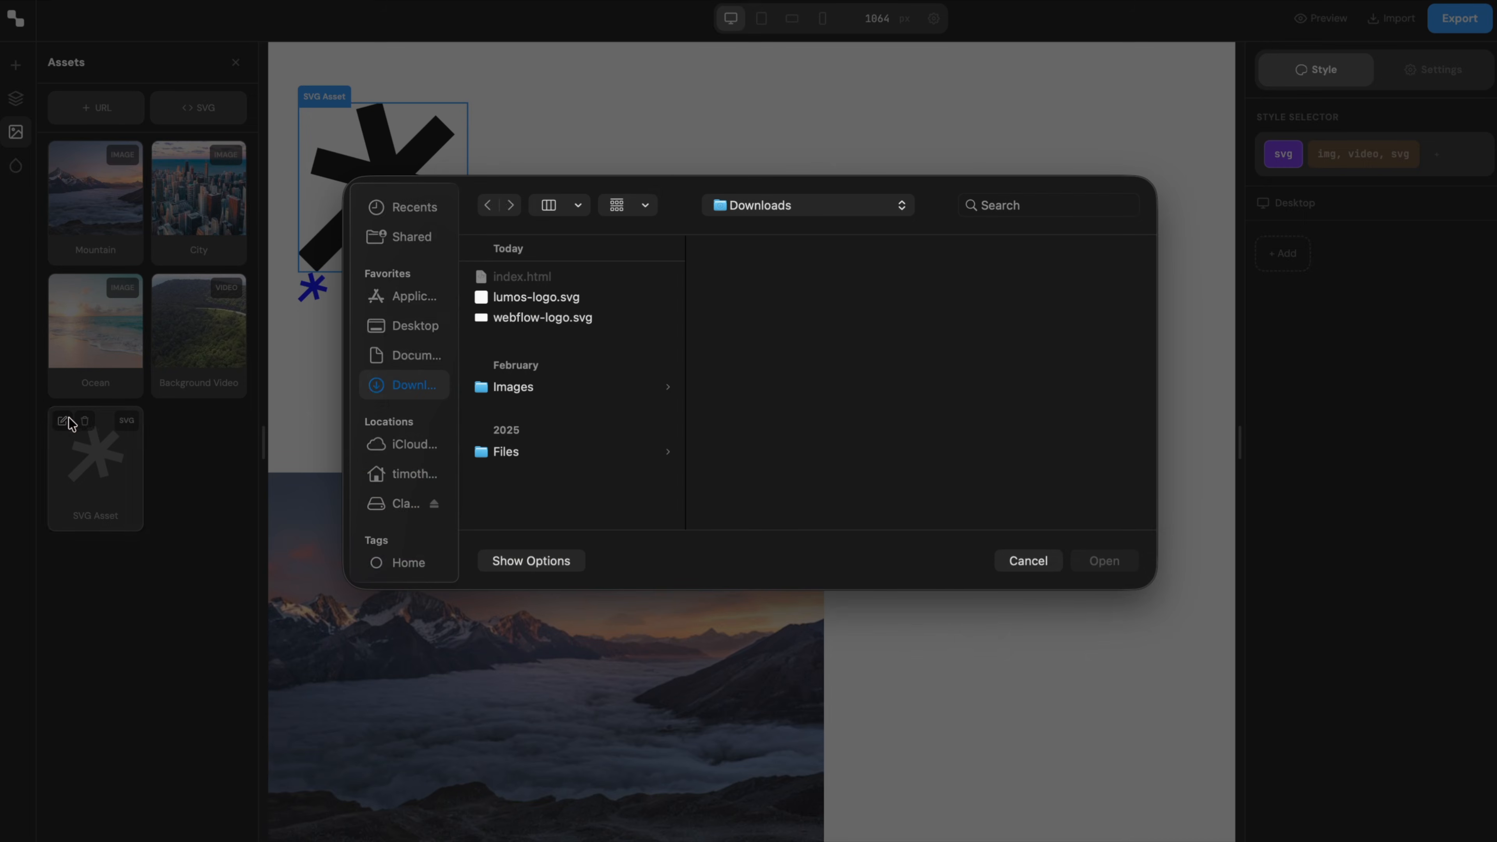
click(533, 318)
double_click(556, 321)
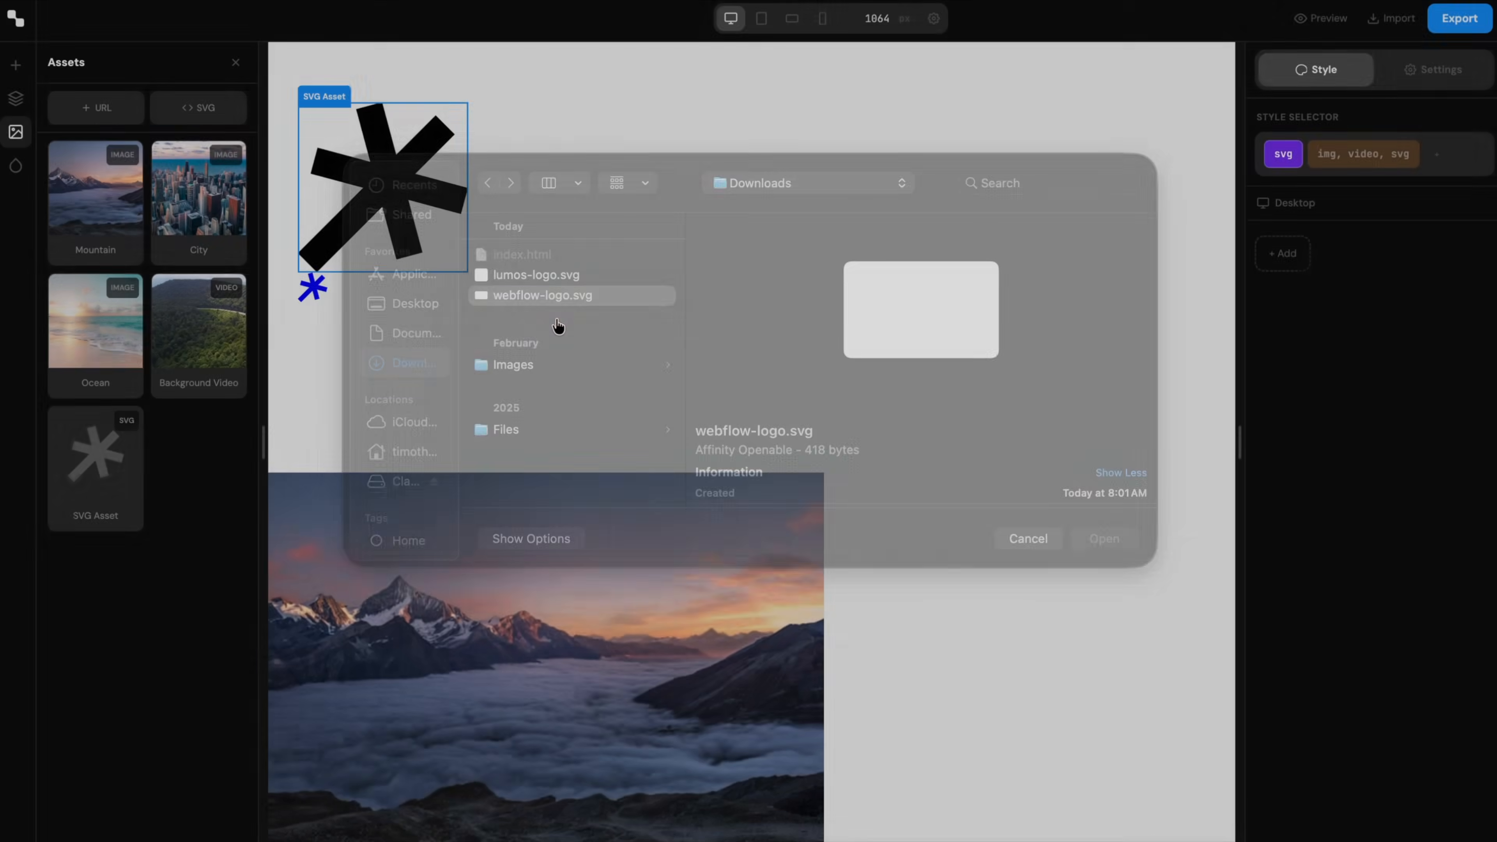
click(899, 581)
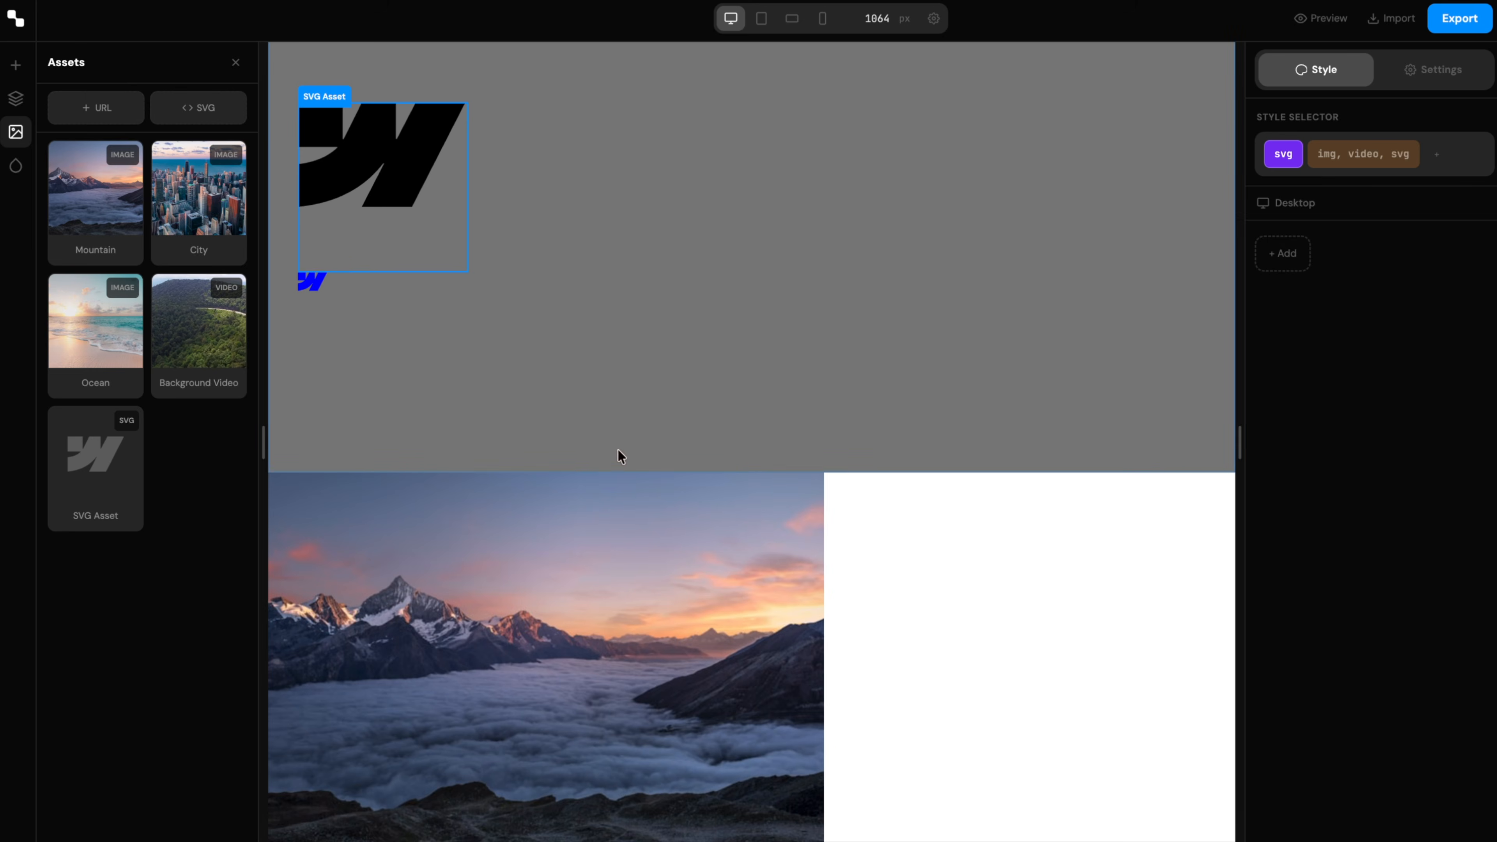
click(552, 394)
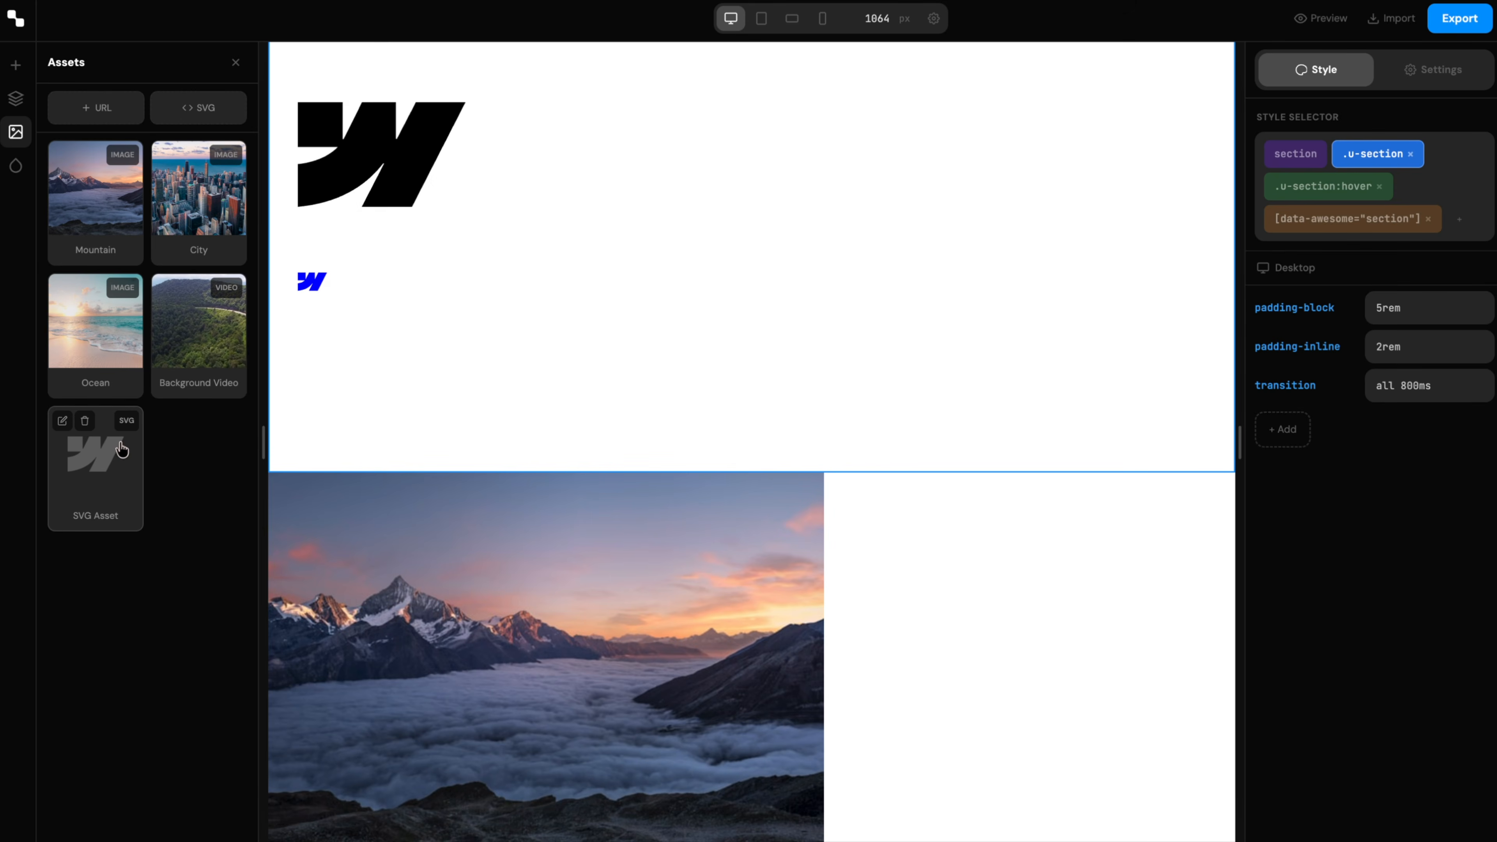
- Examine the project's swatch, theme and button variables and the matching custom properties on the HTML element
mouse_move(198, 318)
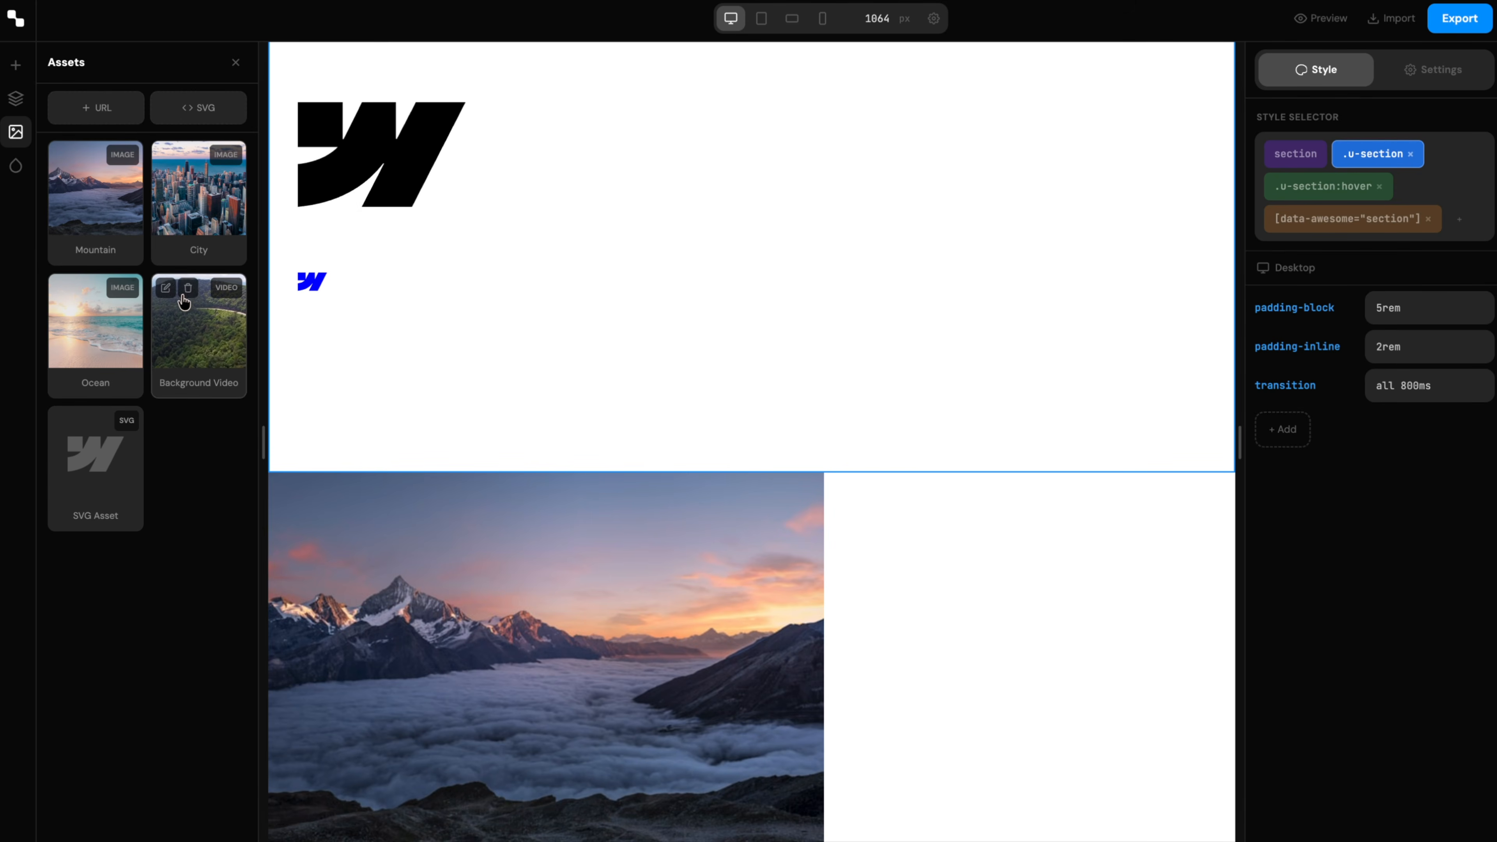
mouse_move(197, 265)
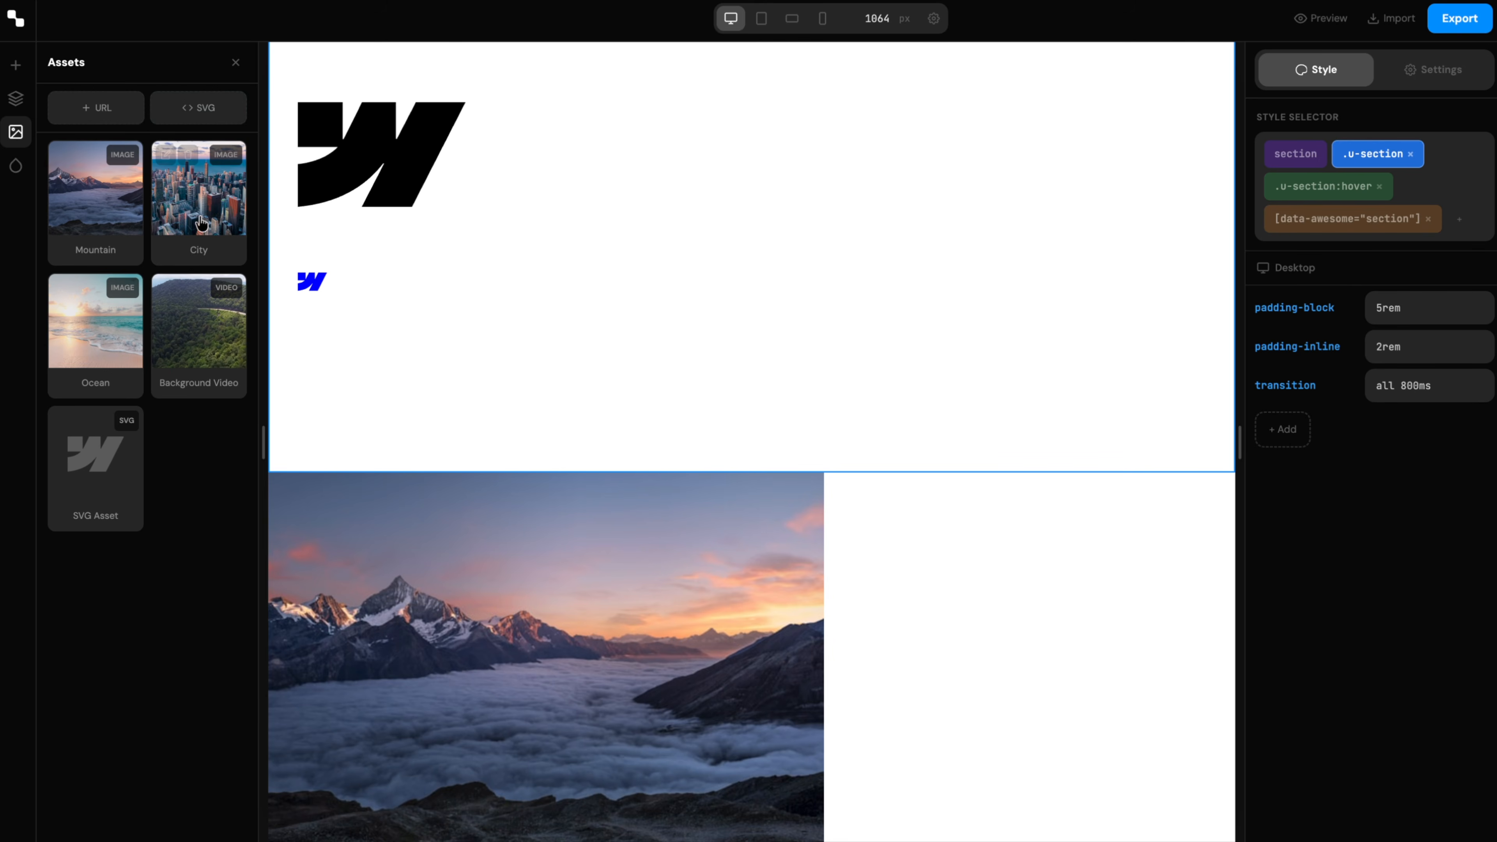
click(14, 166)
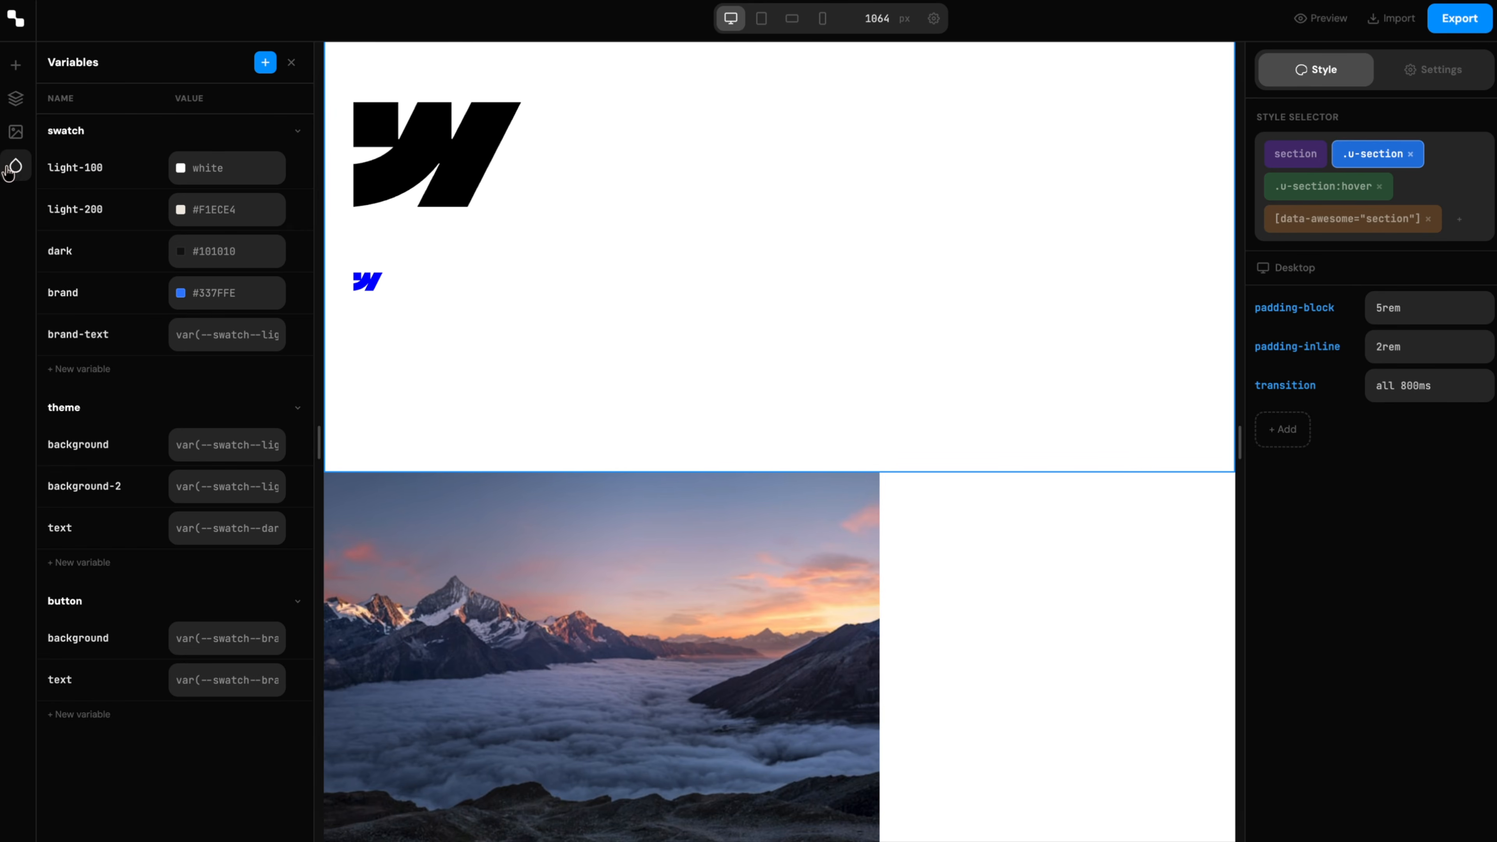
click(15, 98)
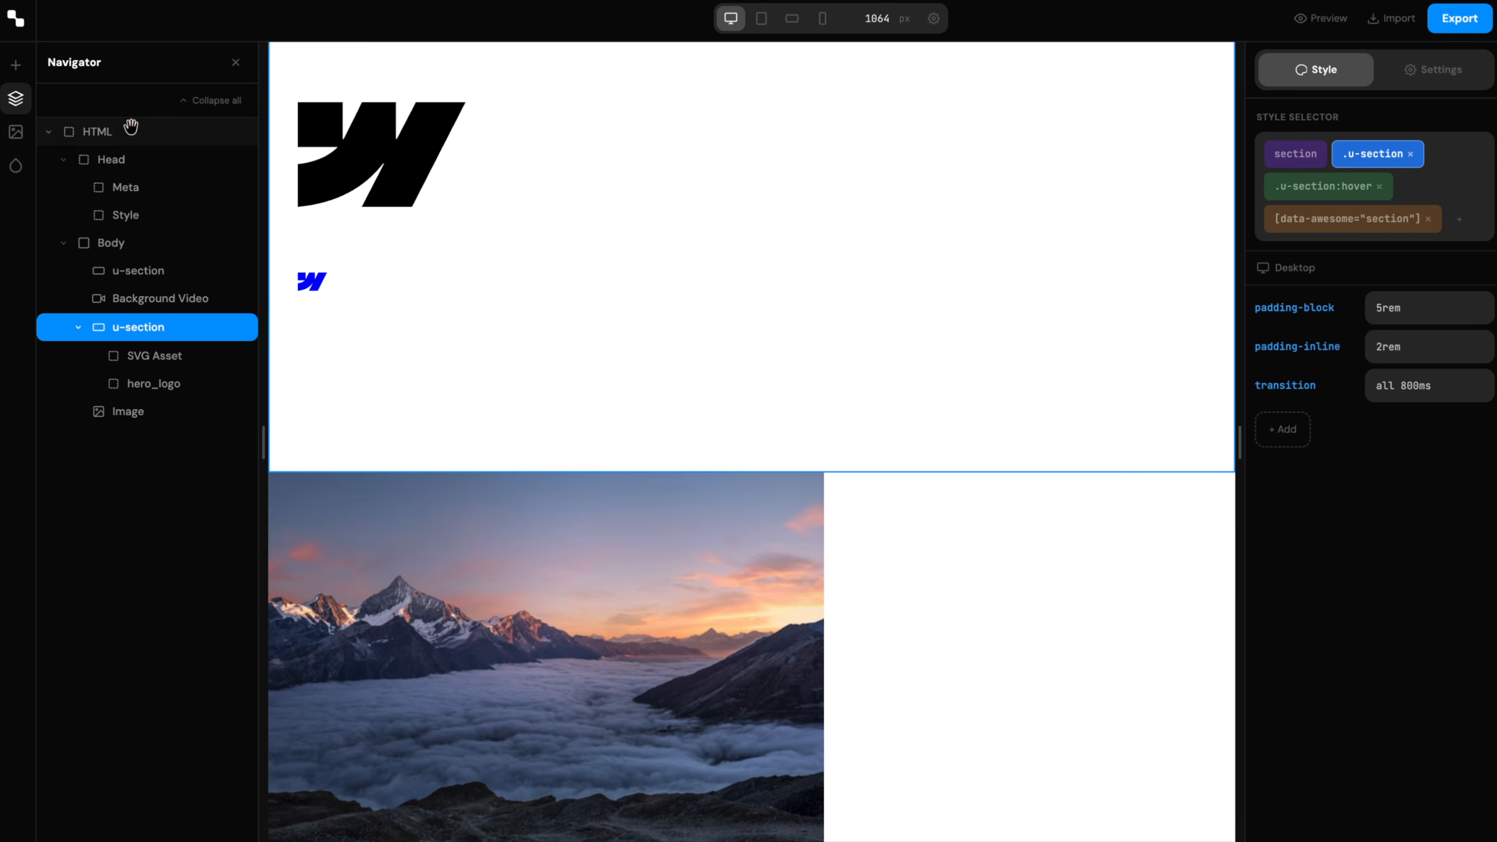
click(127, 133)
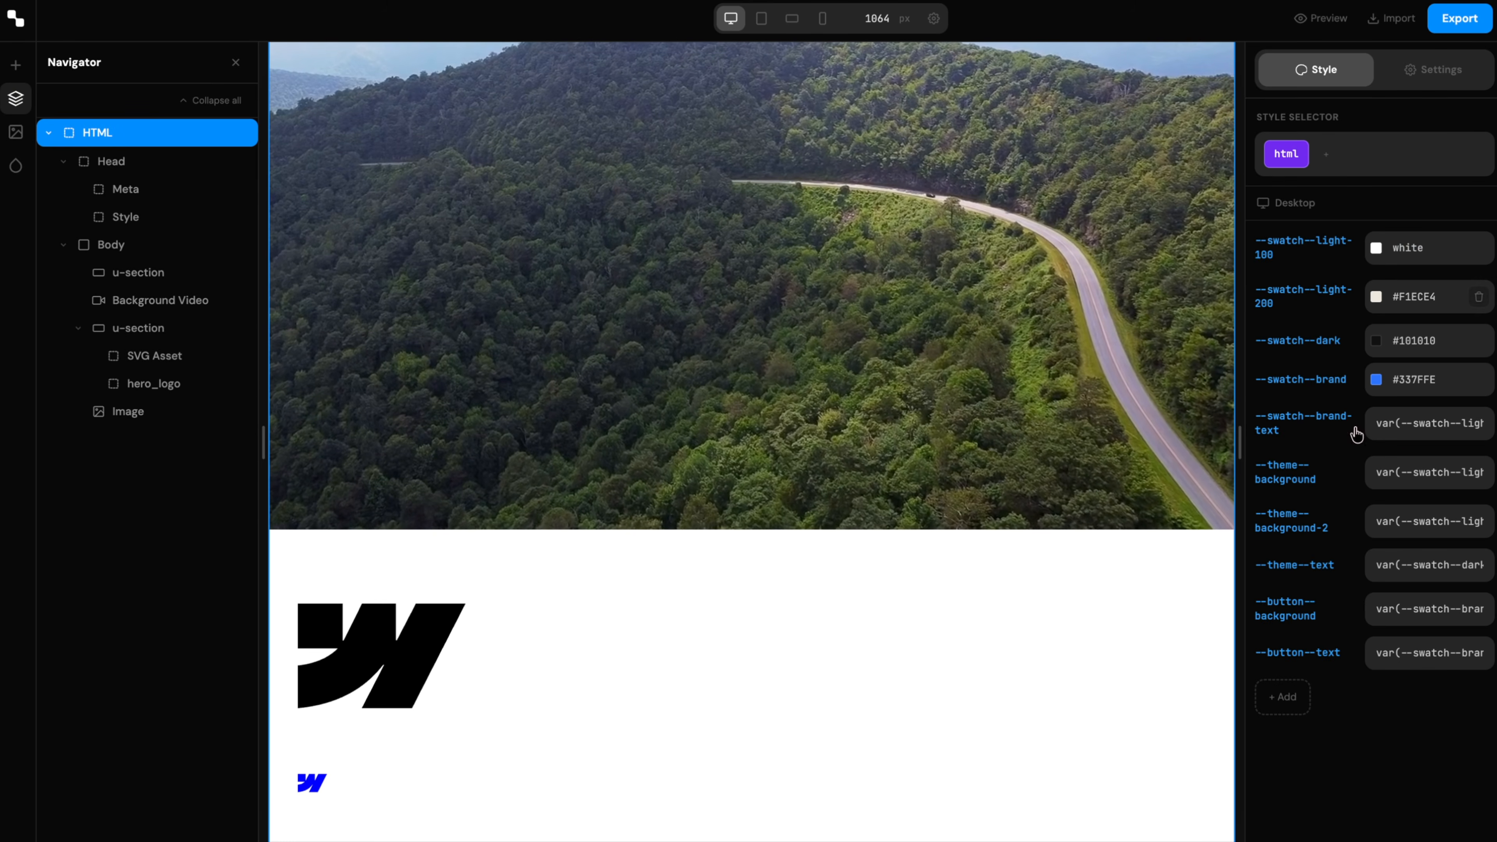
- Set the brand swatch variable to red with the variables list in view
click(15, 166)
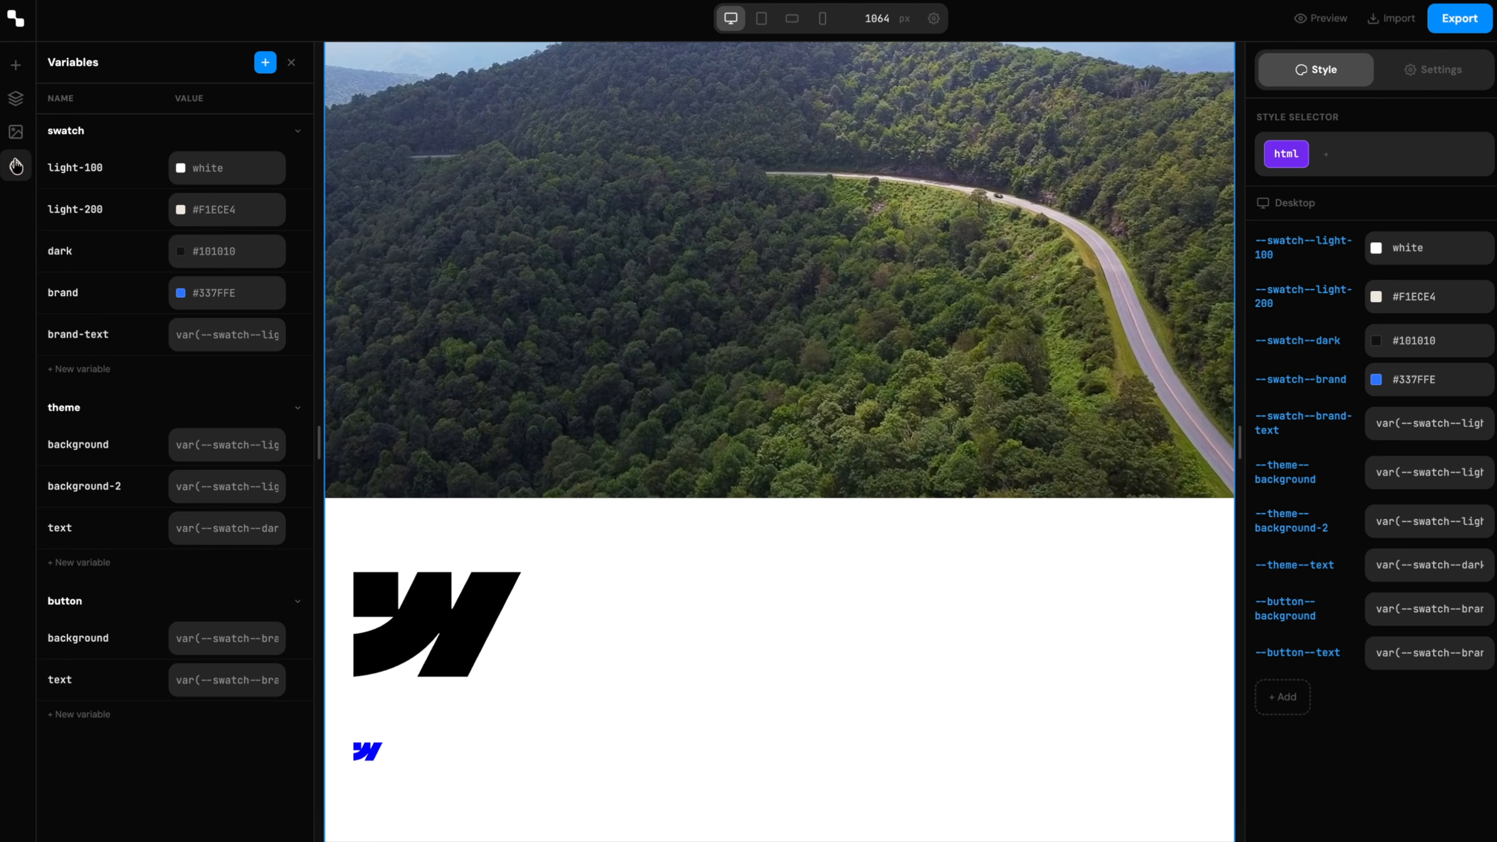
text(red)
key(Return)
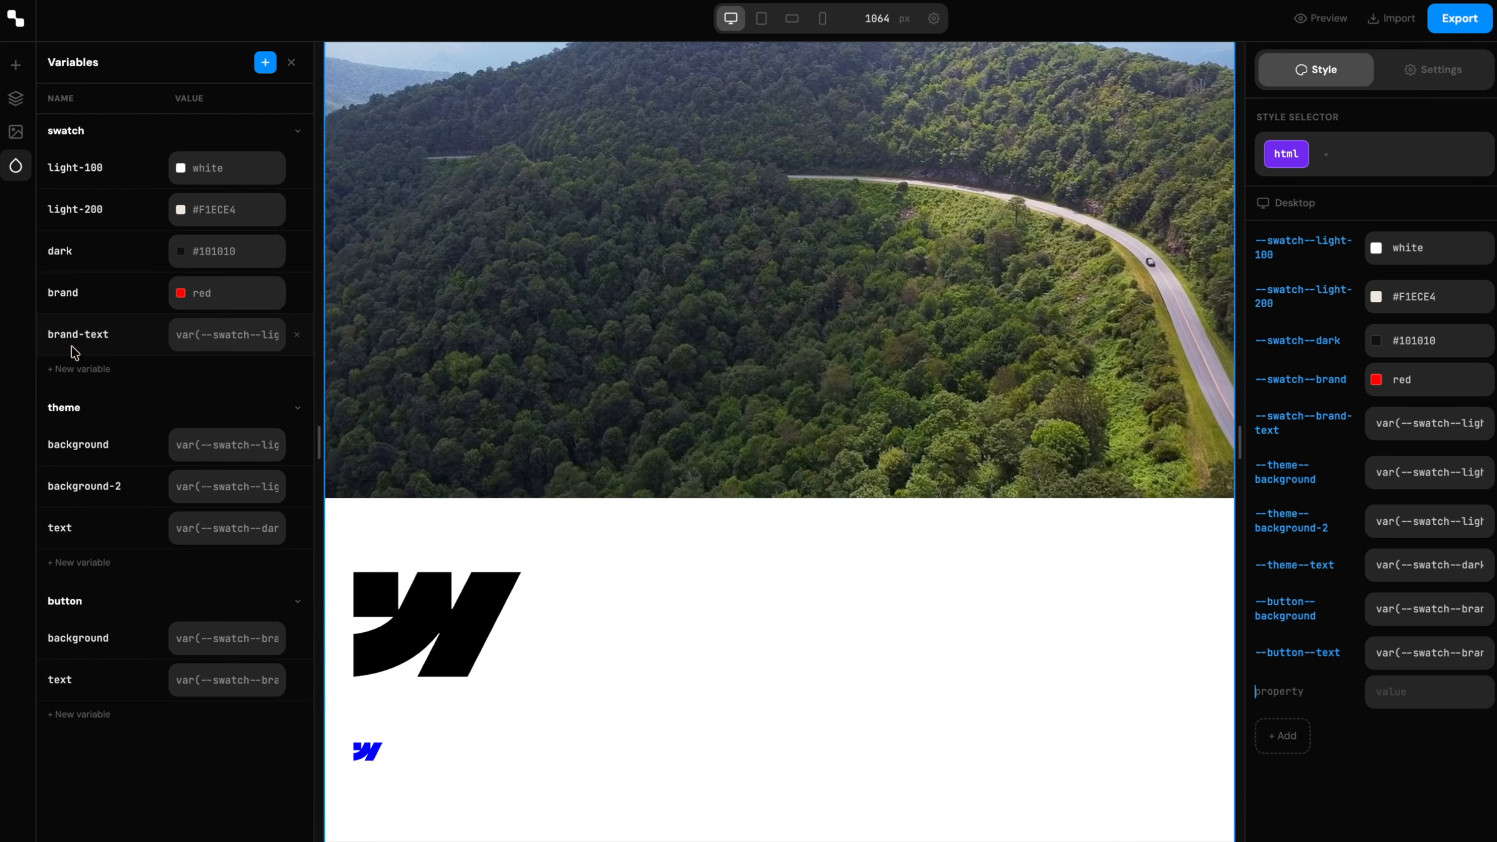
- Inspect the brand-text variable's full name without changing it, and collapse the swatch and theme groups
double_click(82, 335)
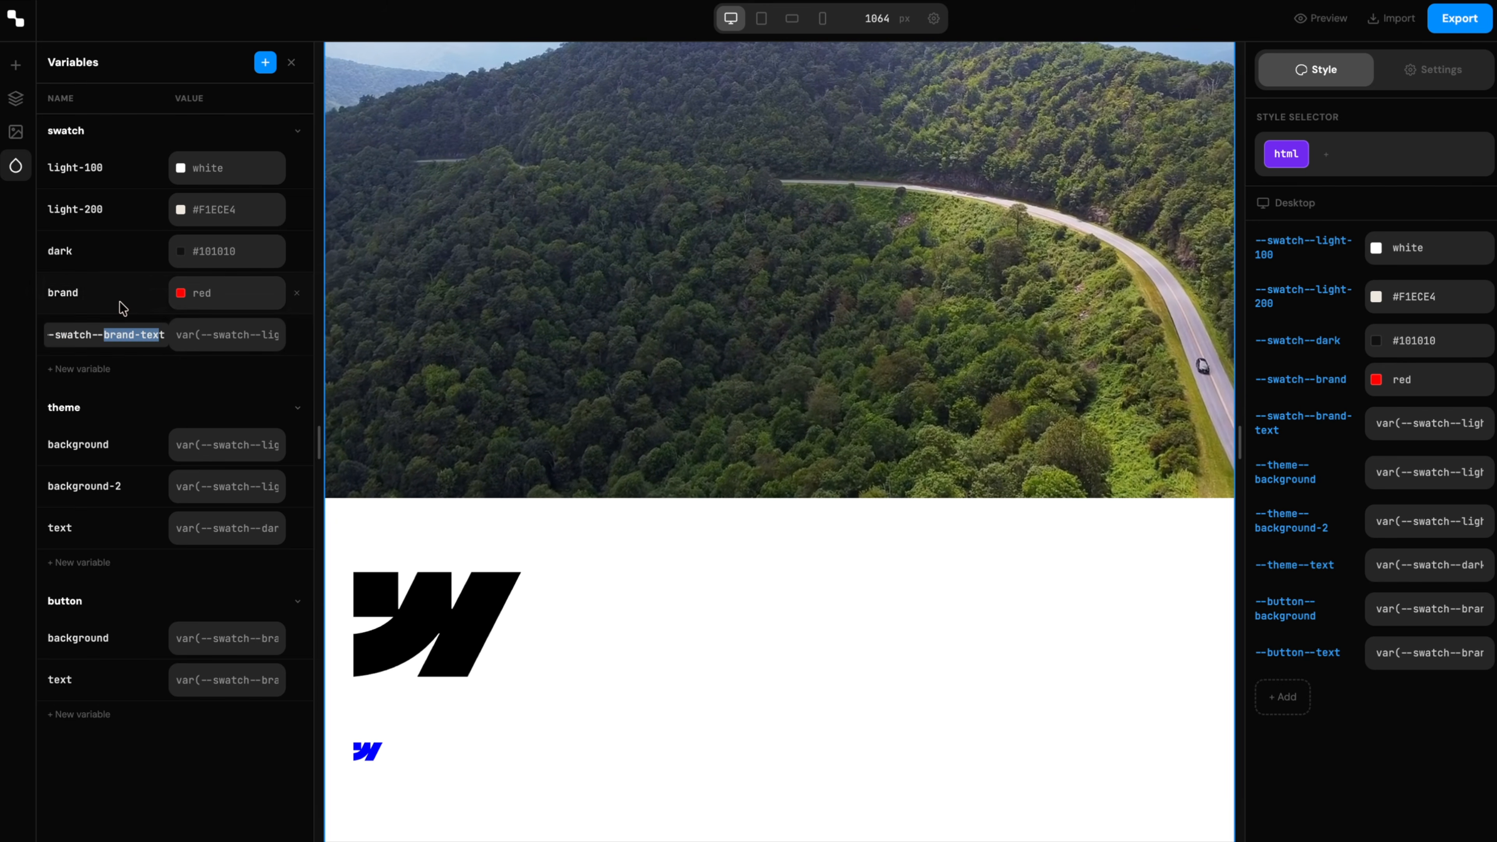
key(Escape)
click(98, 140)
click(101, 177)
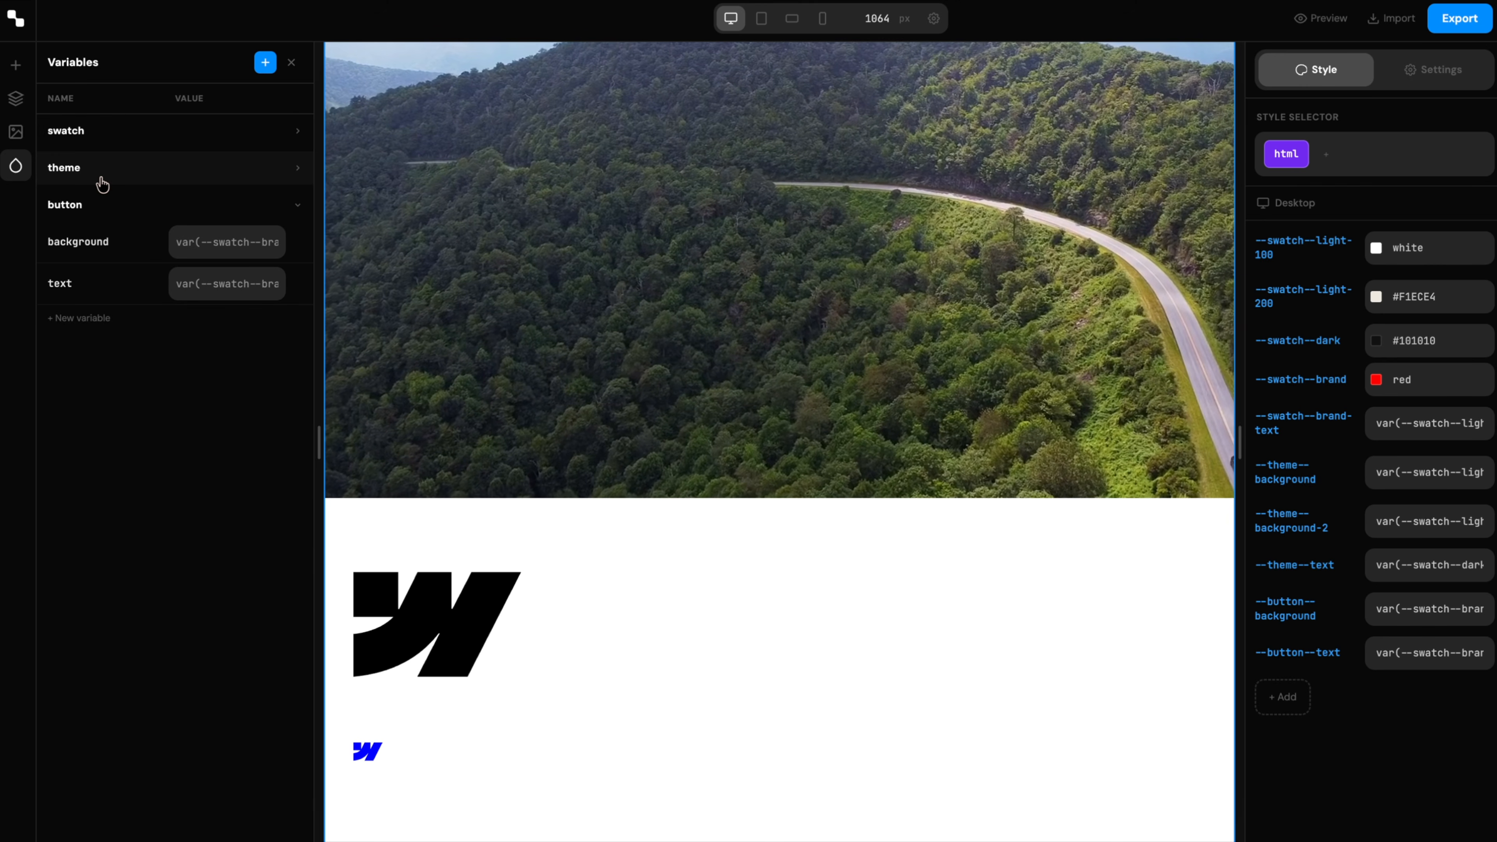
- Collapse the button variable group and browse the catalogue of insertable elements down to the Code category
click(104, 198)
click(104, 205)
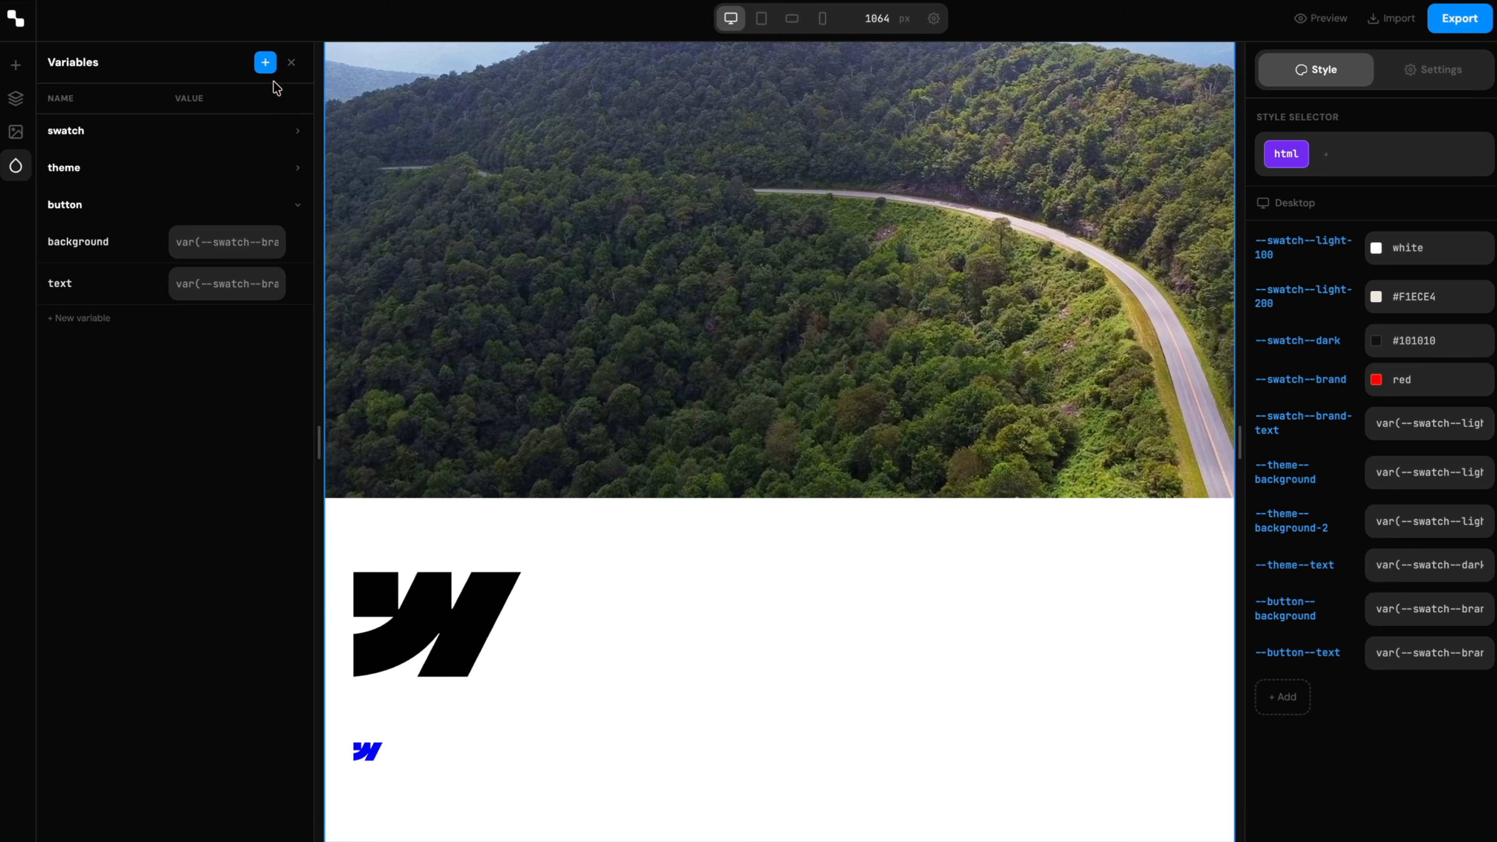
click(98, 215)
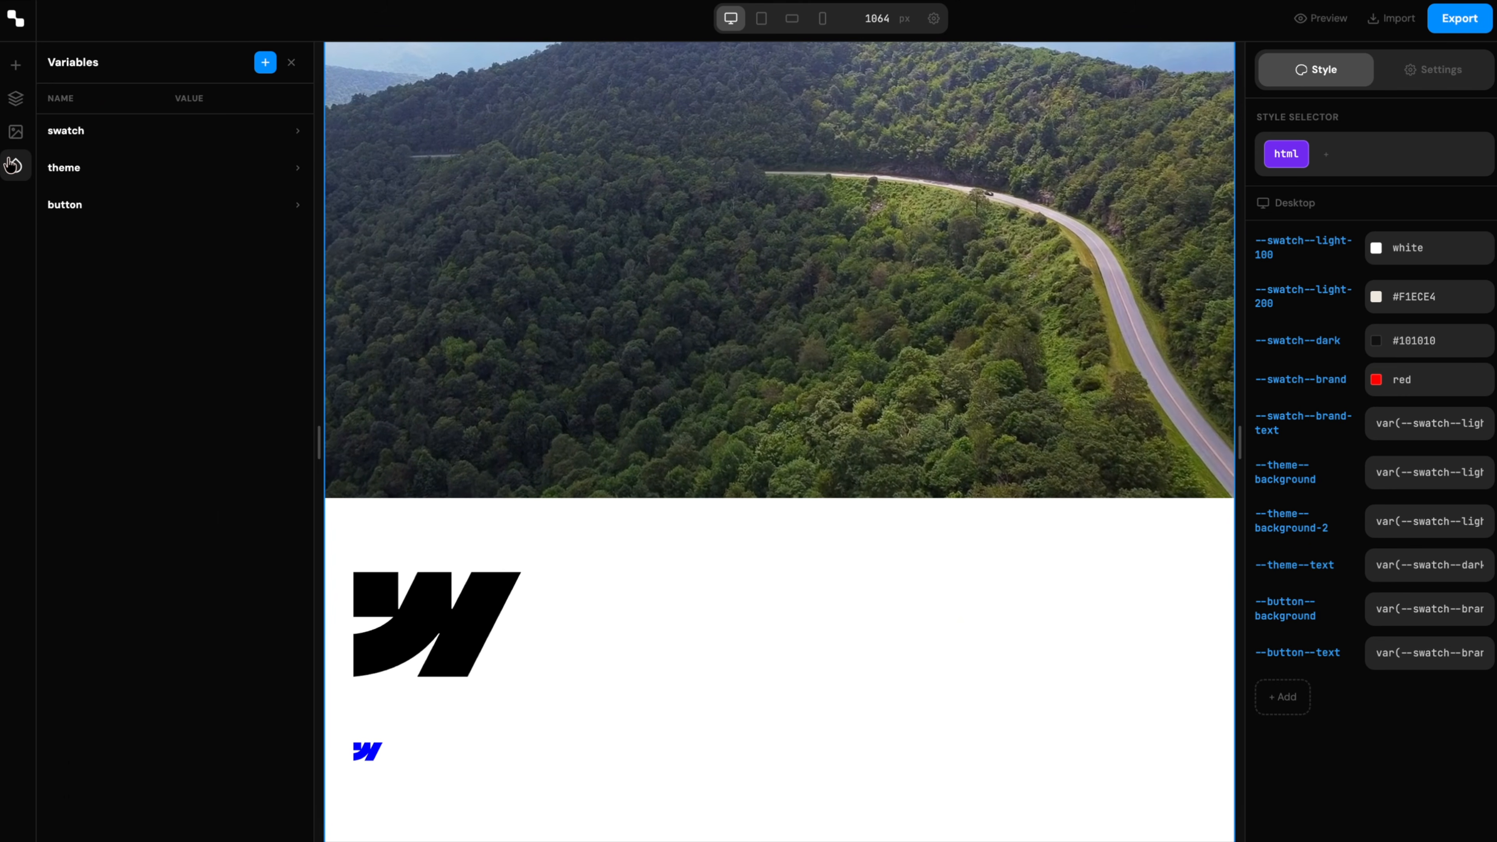
click(12, 166)
click(18, 66)
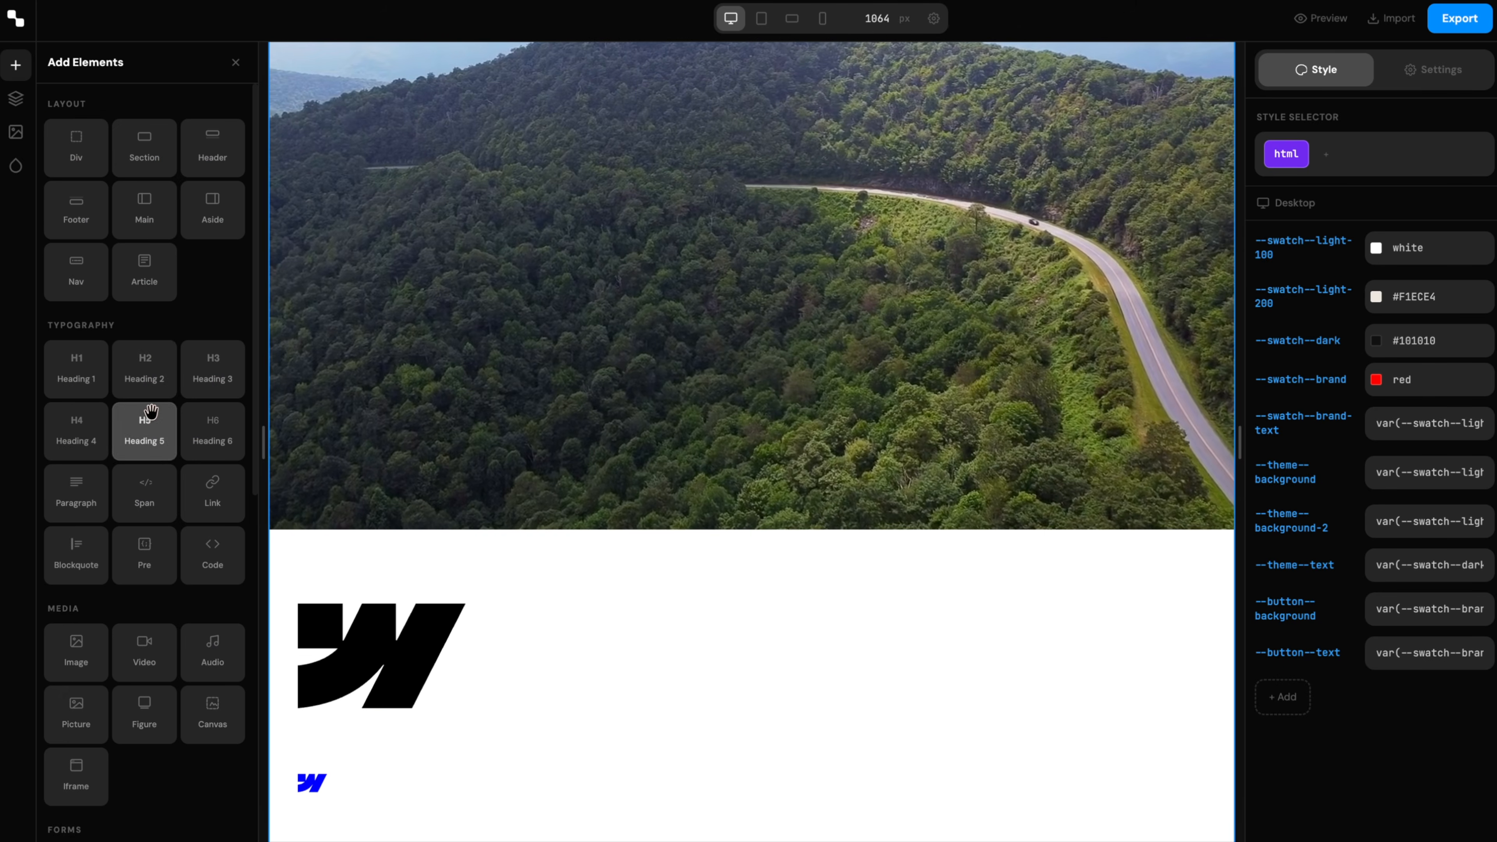
scroll(148, 401, down, 10)
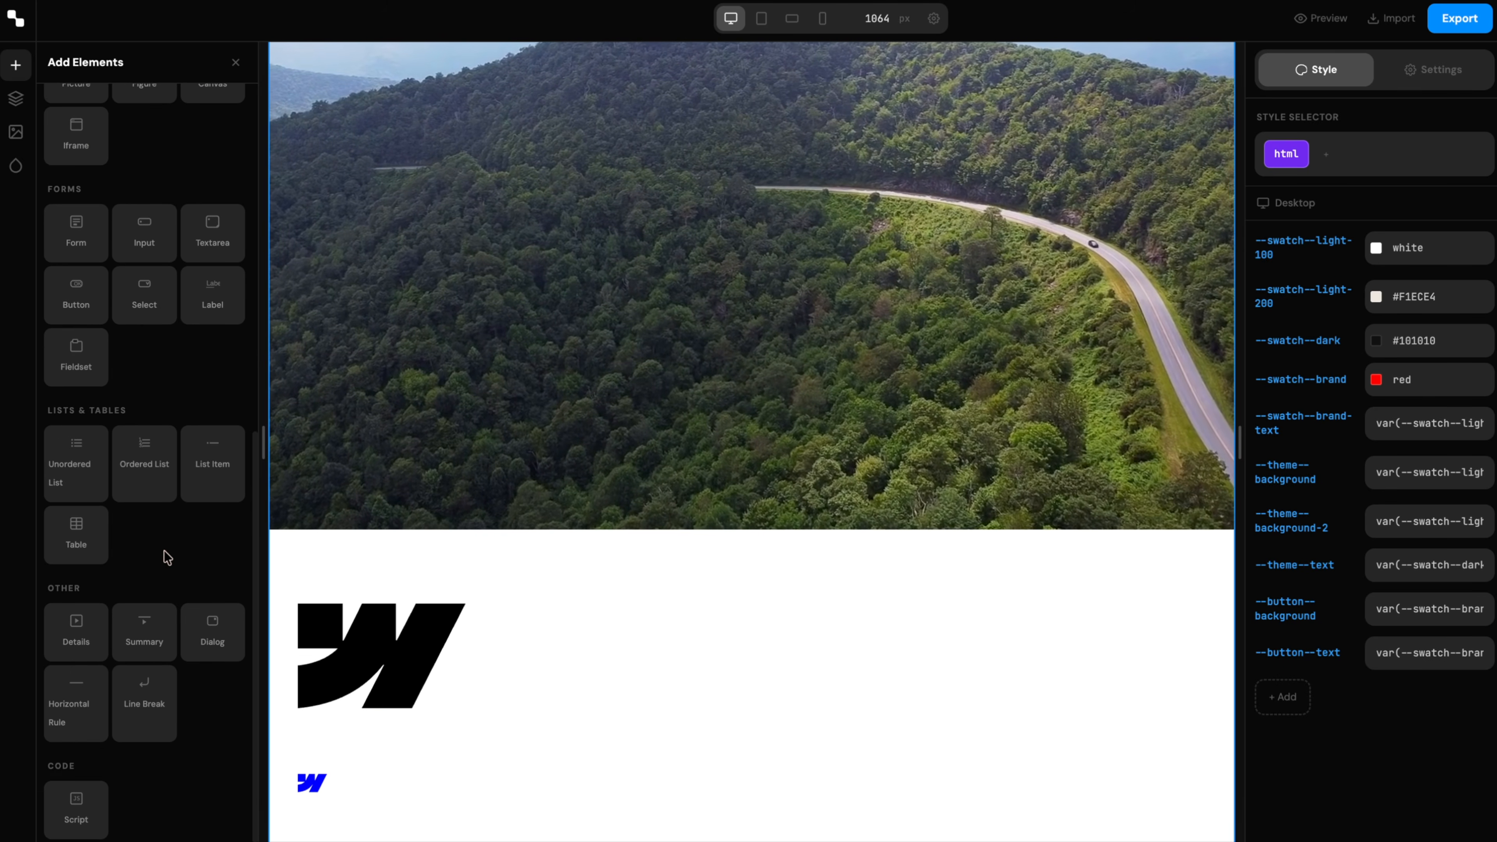
- Inspect the selectors and properties of the SVG asset, the second section's class, hover and data-awesome selectors, and the background video
click(407, 671)
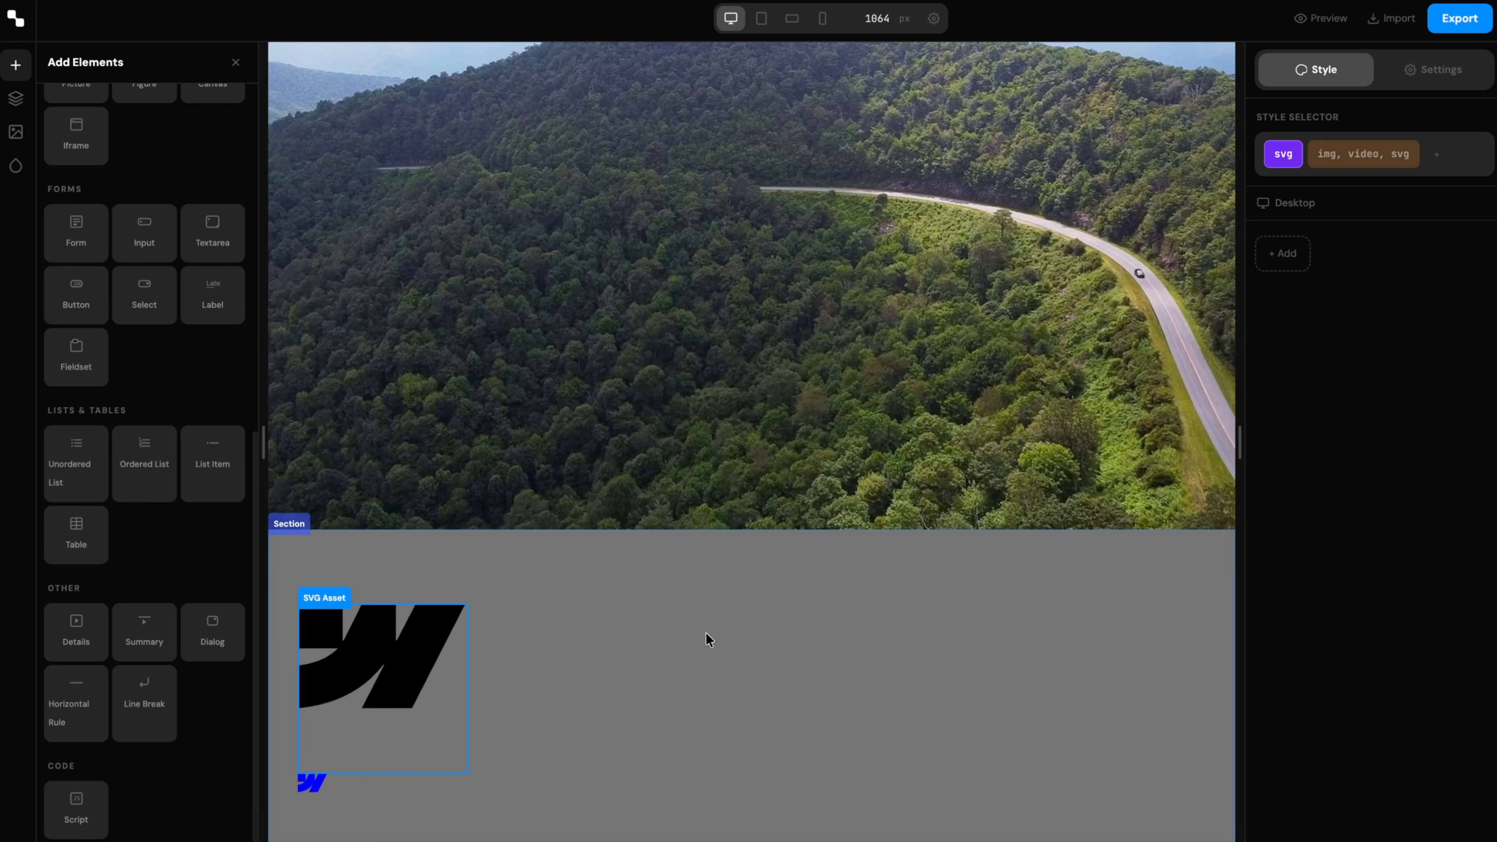
click(697, 565)
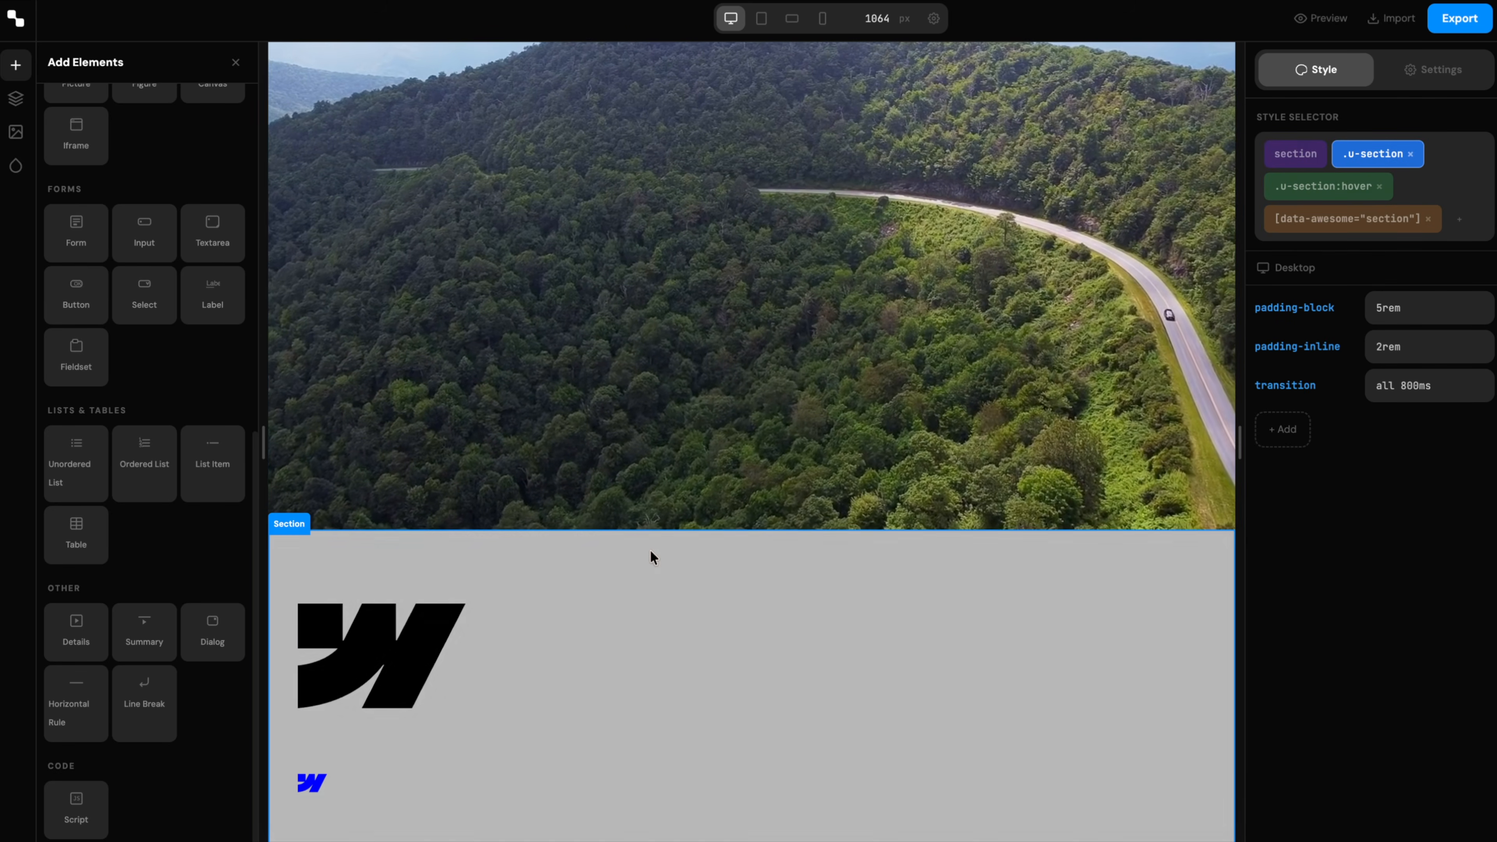
click(1324, 186)
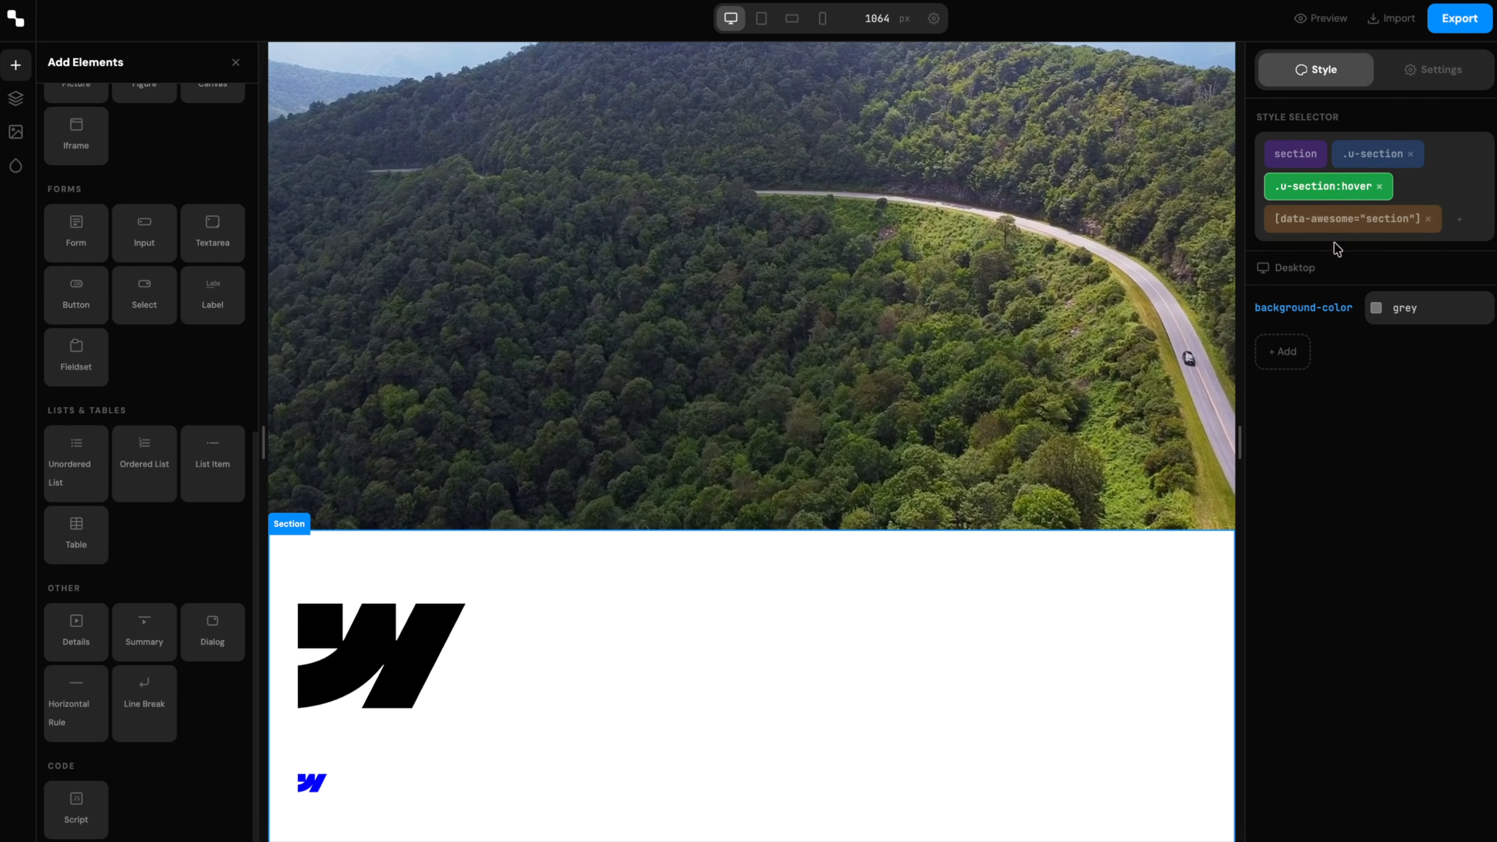
click(1348, 219)
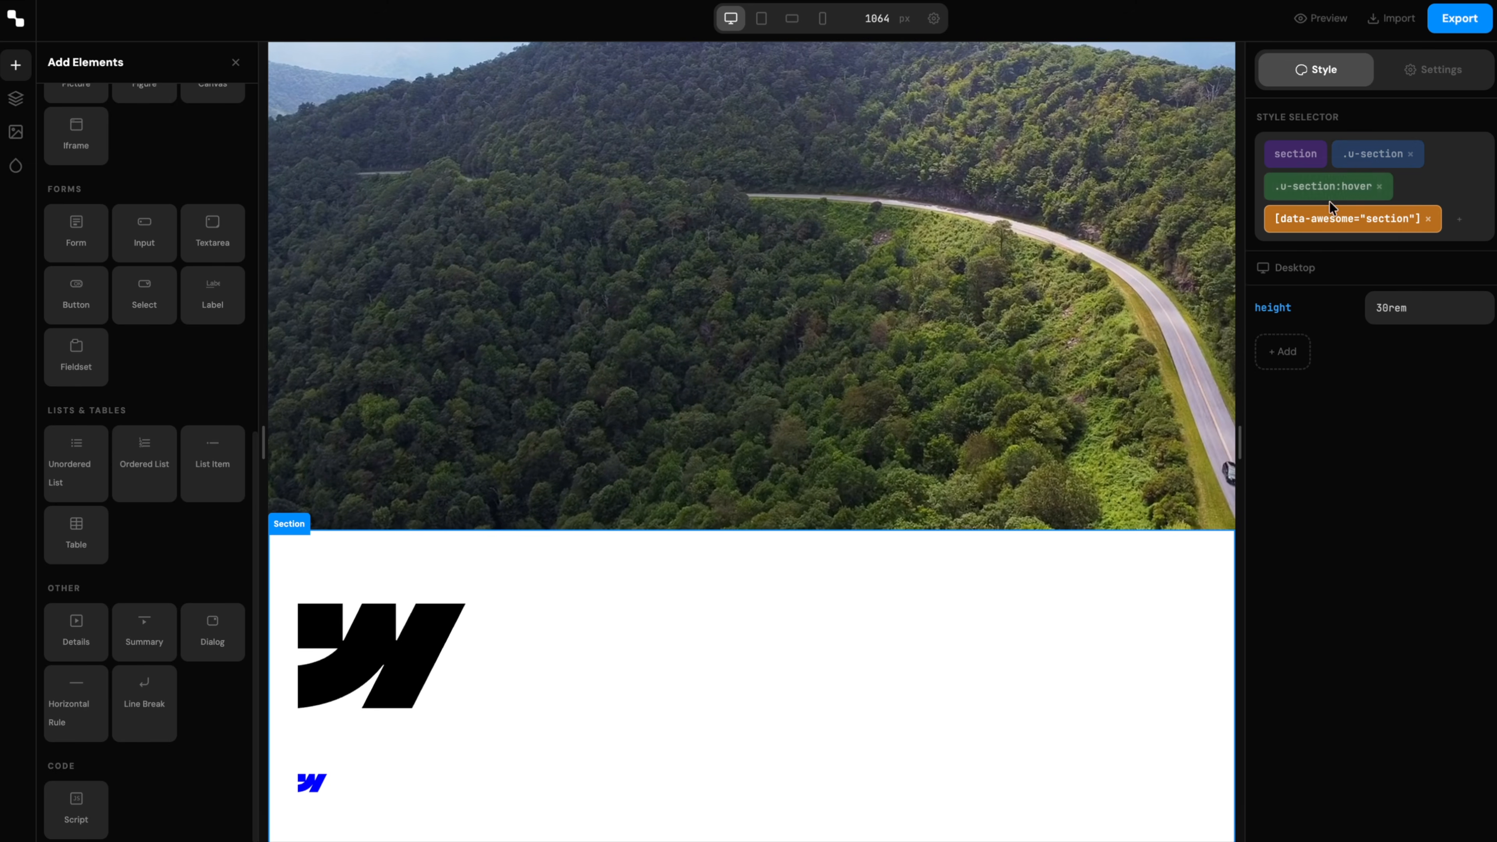
click(1304, 169)
click(1325, 187)
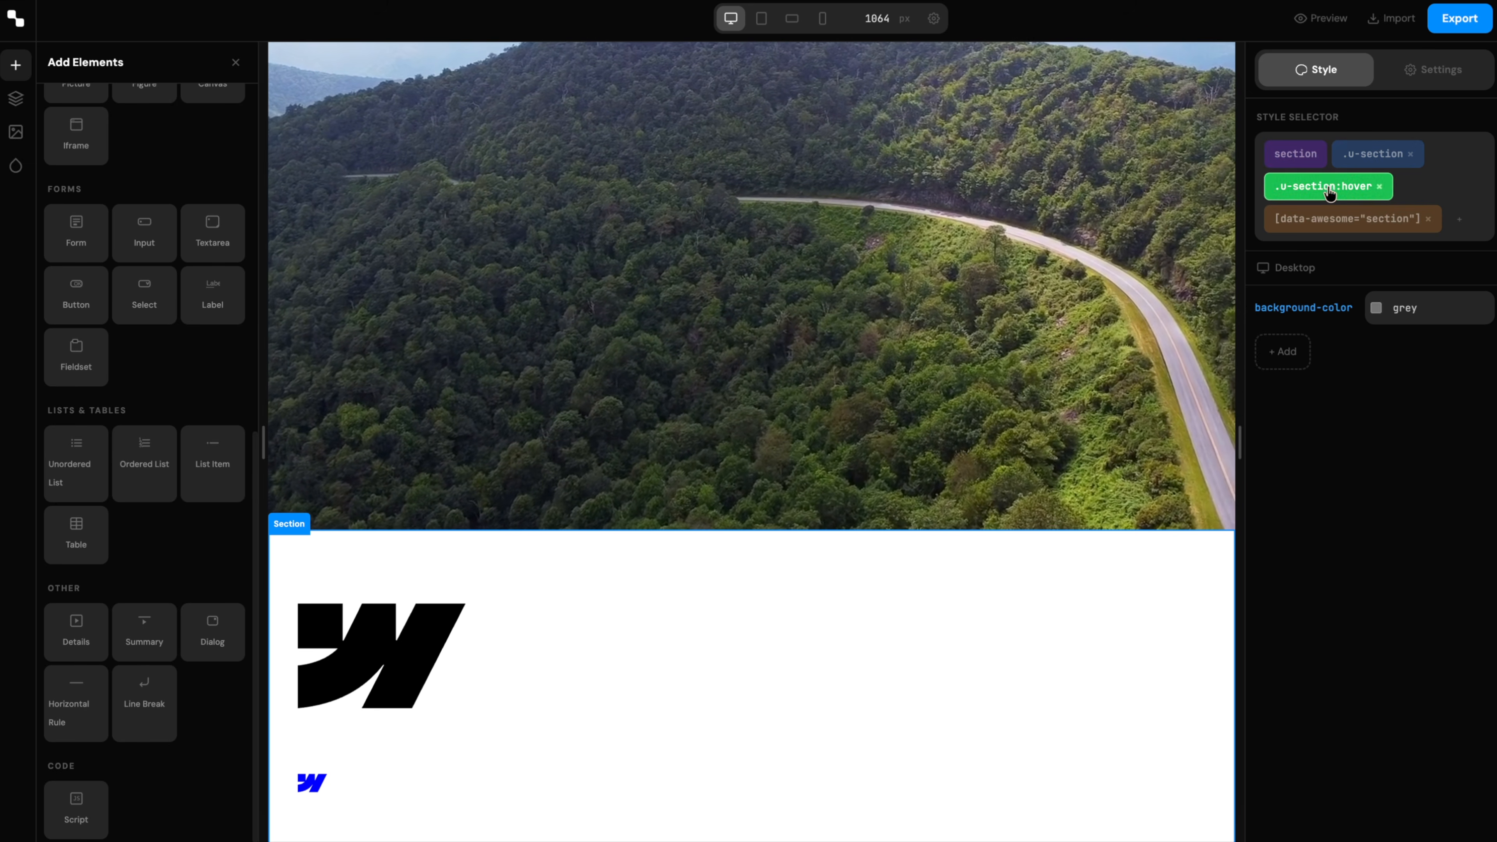
click(1370, 154)
click(929, 256)
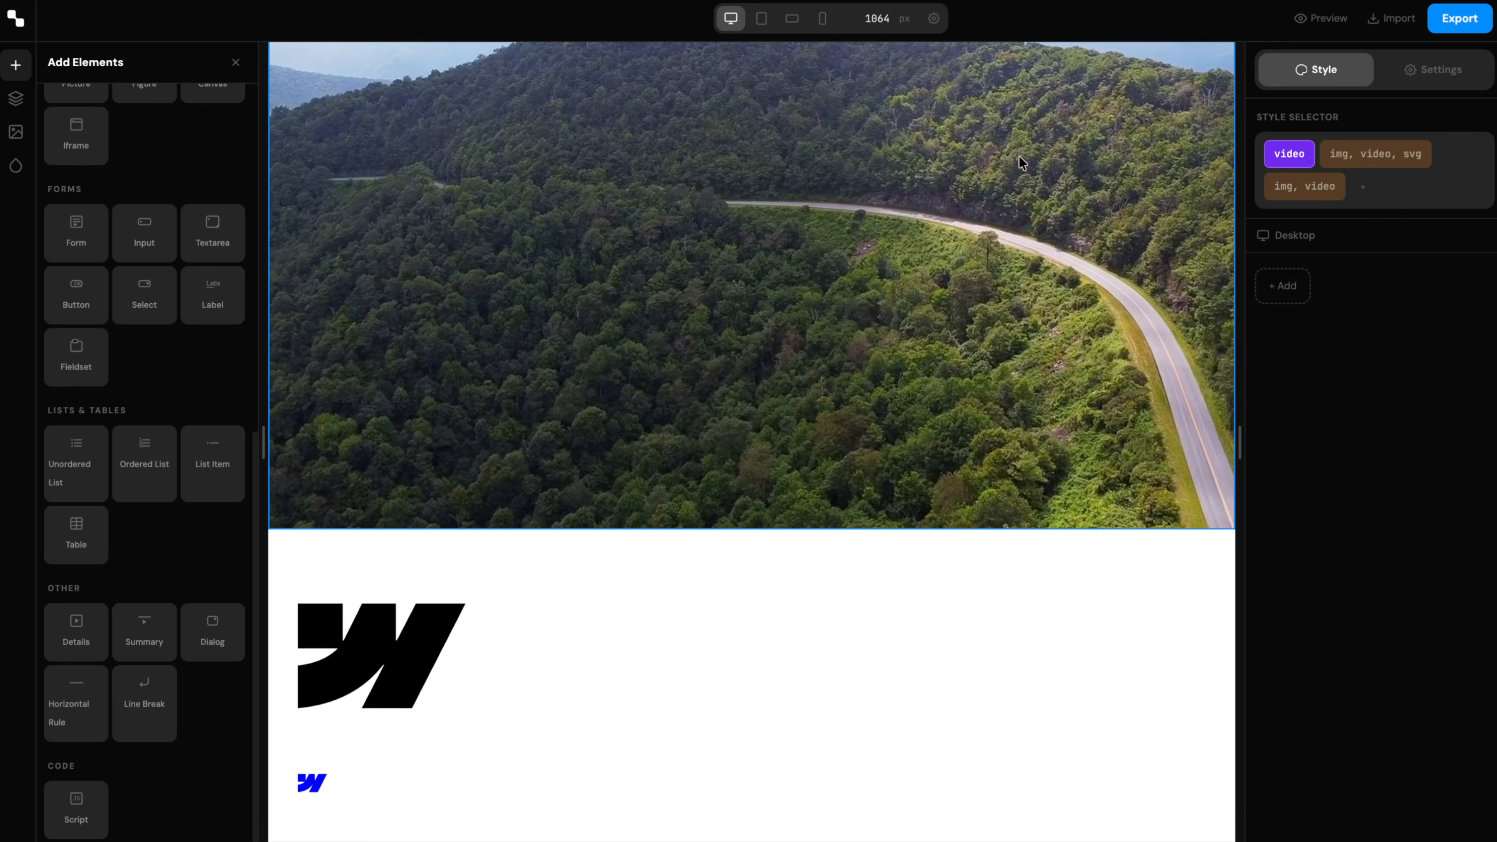
- Preview the page without the editing panels, resize the canvas to 1318 px wide, and return to editing
click(1304, 28)
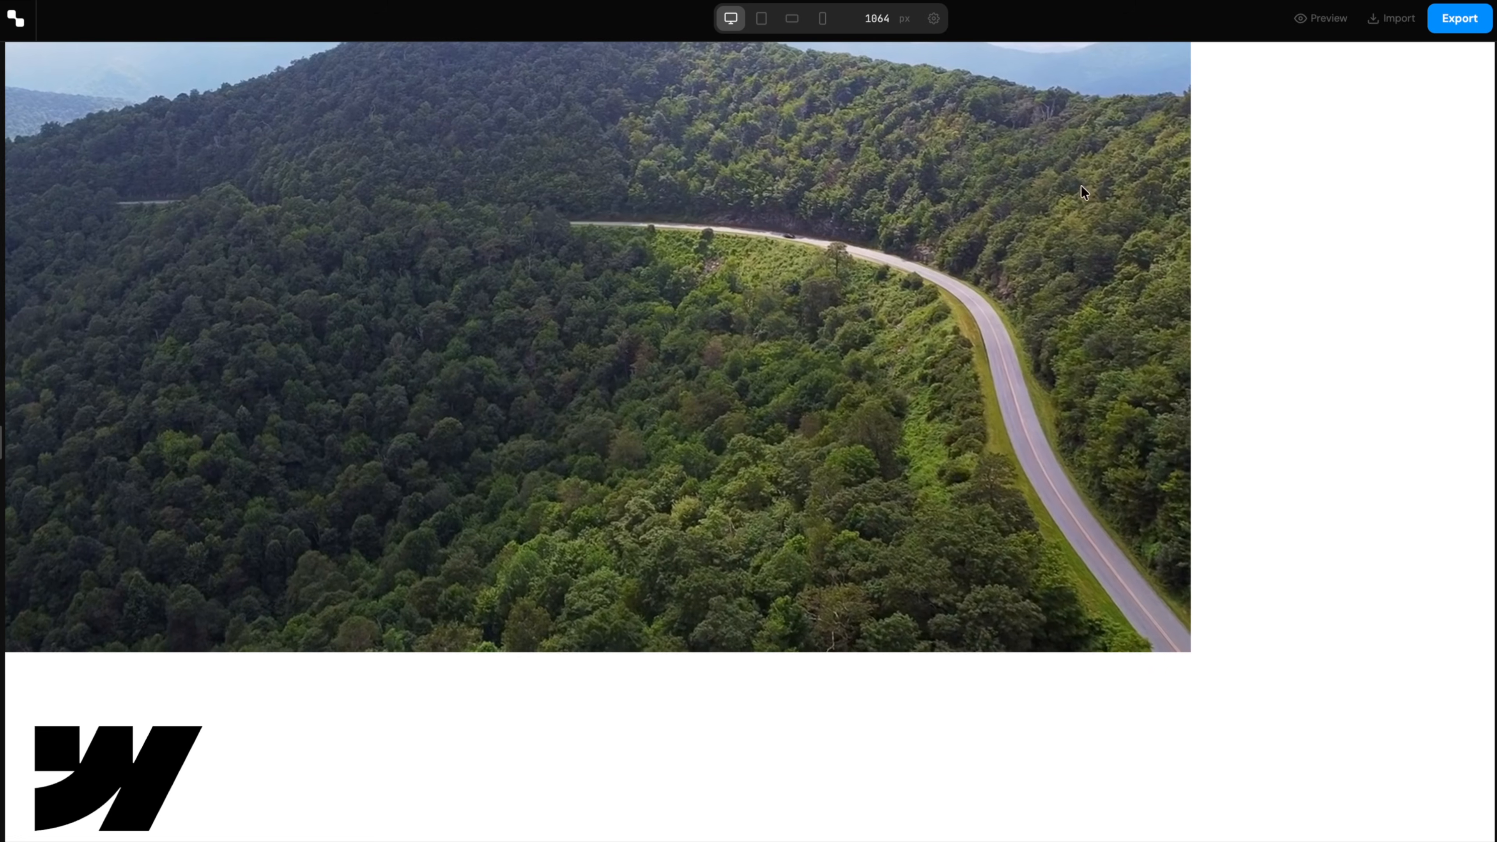
click(761, 19)
drag(1072, 441, 1356, 345)
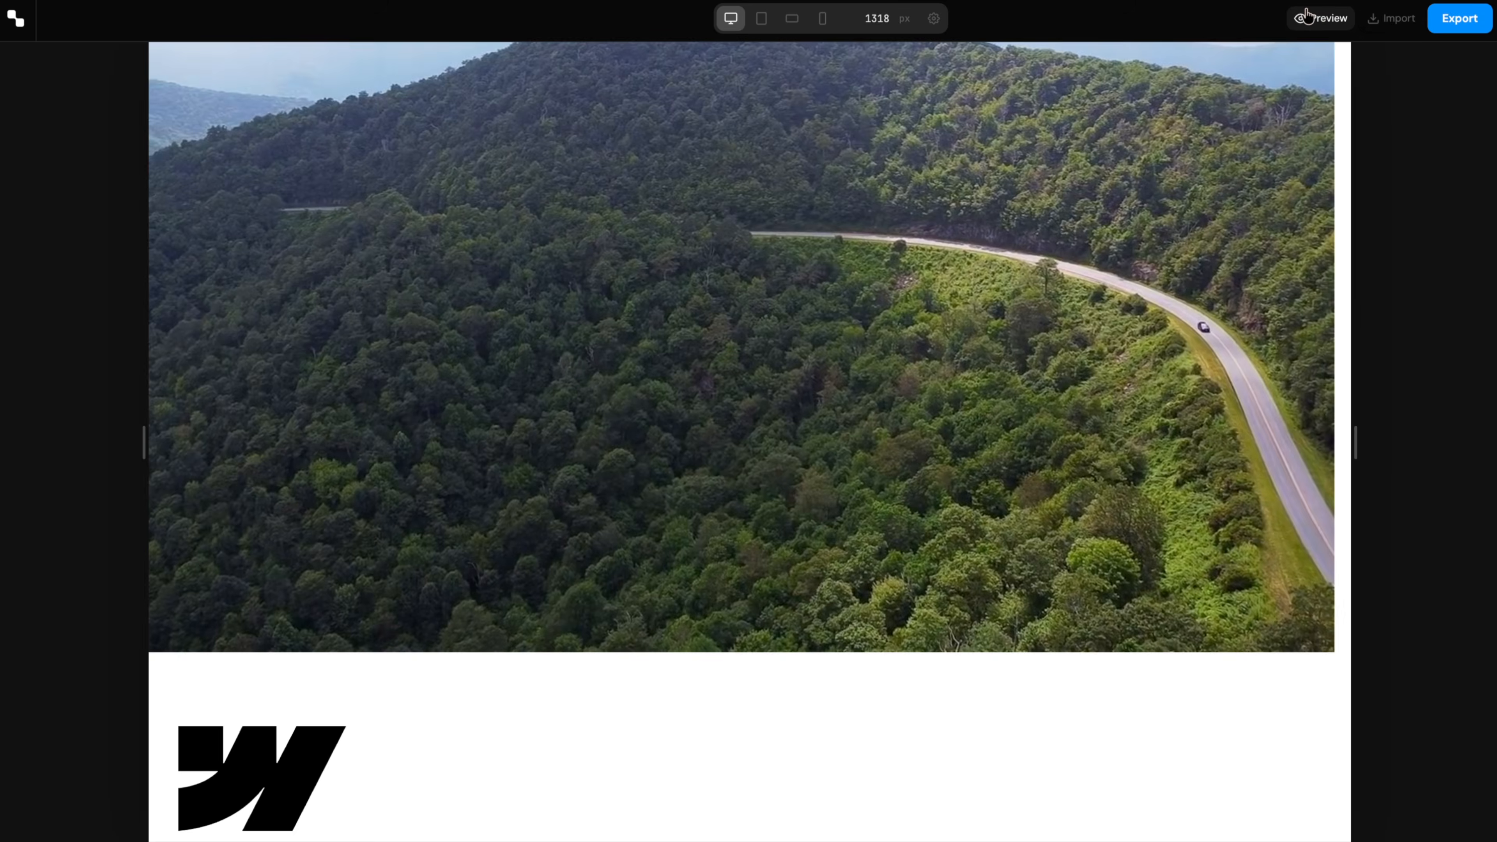
click(1322, 19)
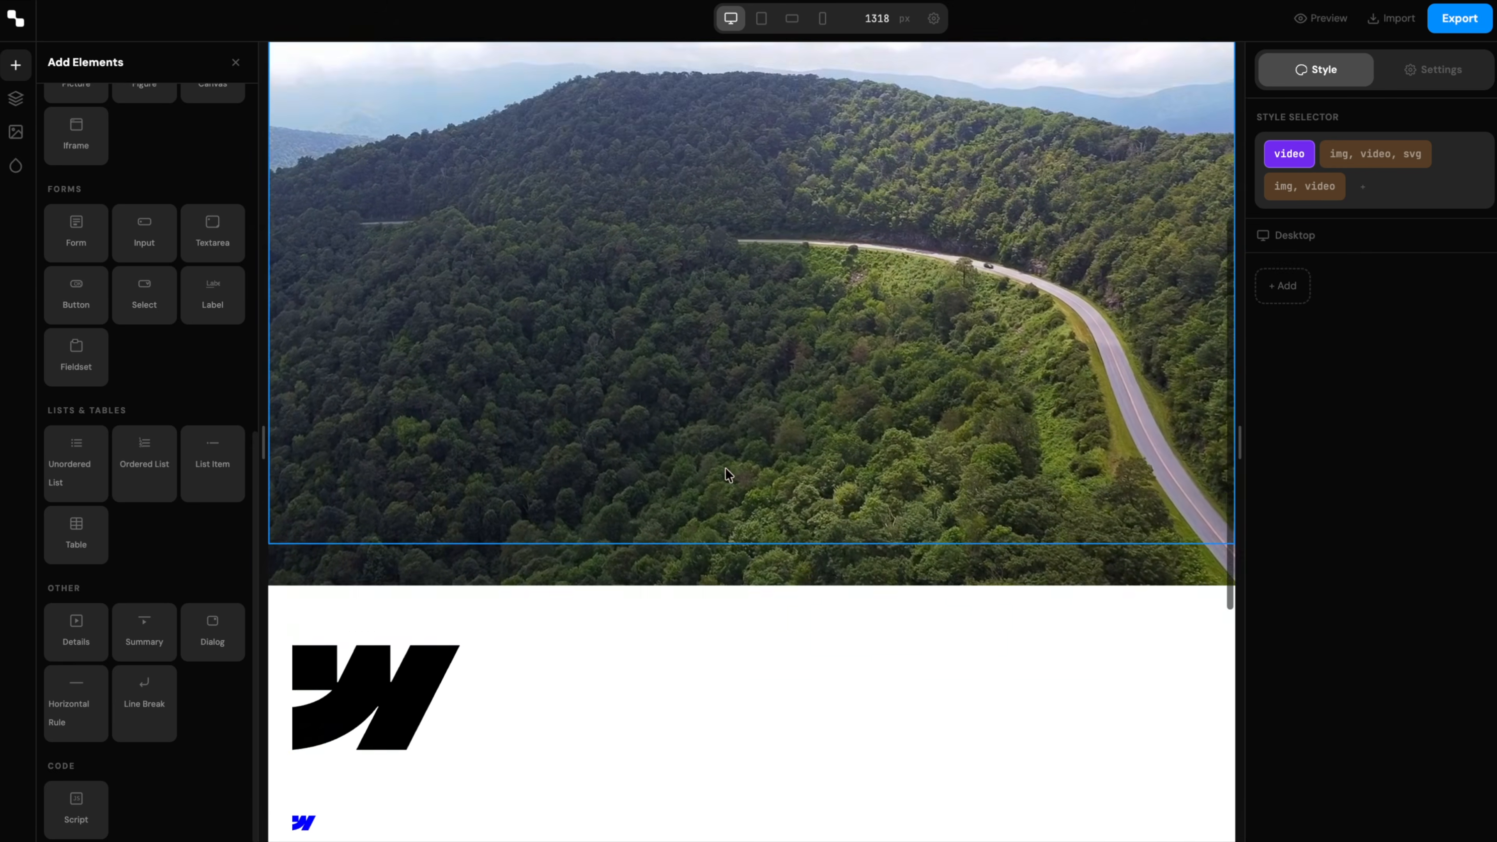
scroll(415, 170, up, 5)
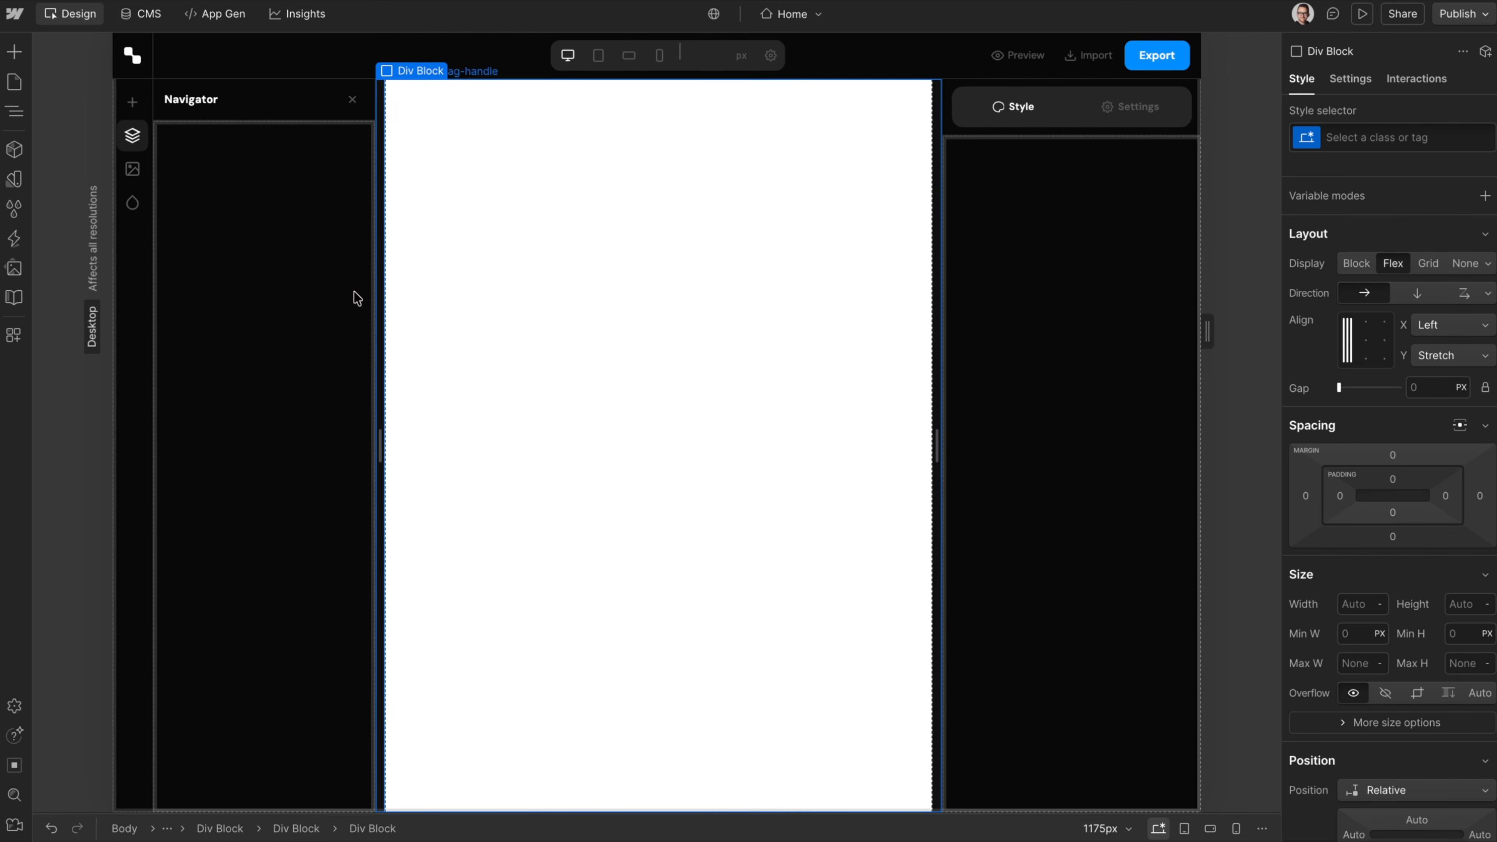
- Switch to the Webflow Designer and inspect the div blocks forming the editor's Navigator header and sidebar icons
click(194, 99)
click(255, 96)
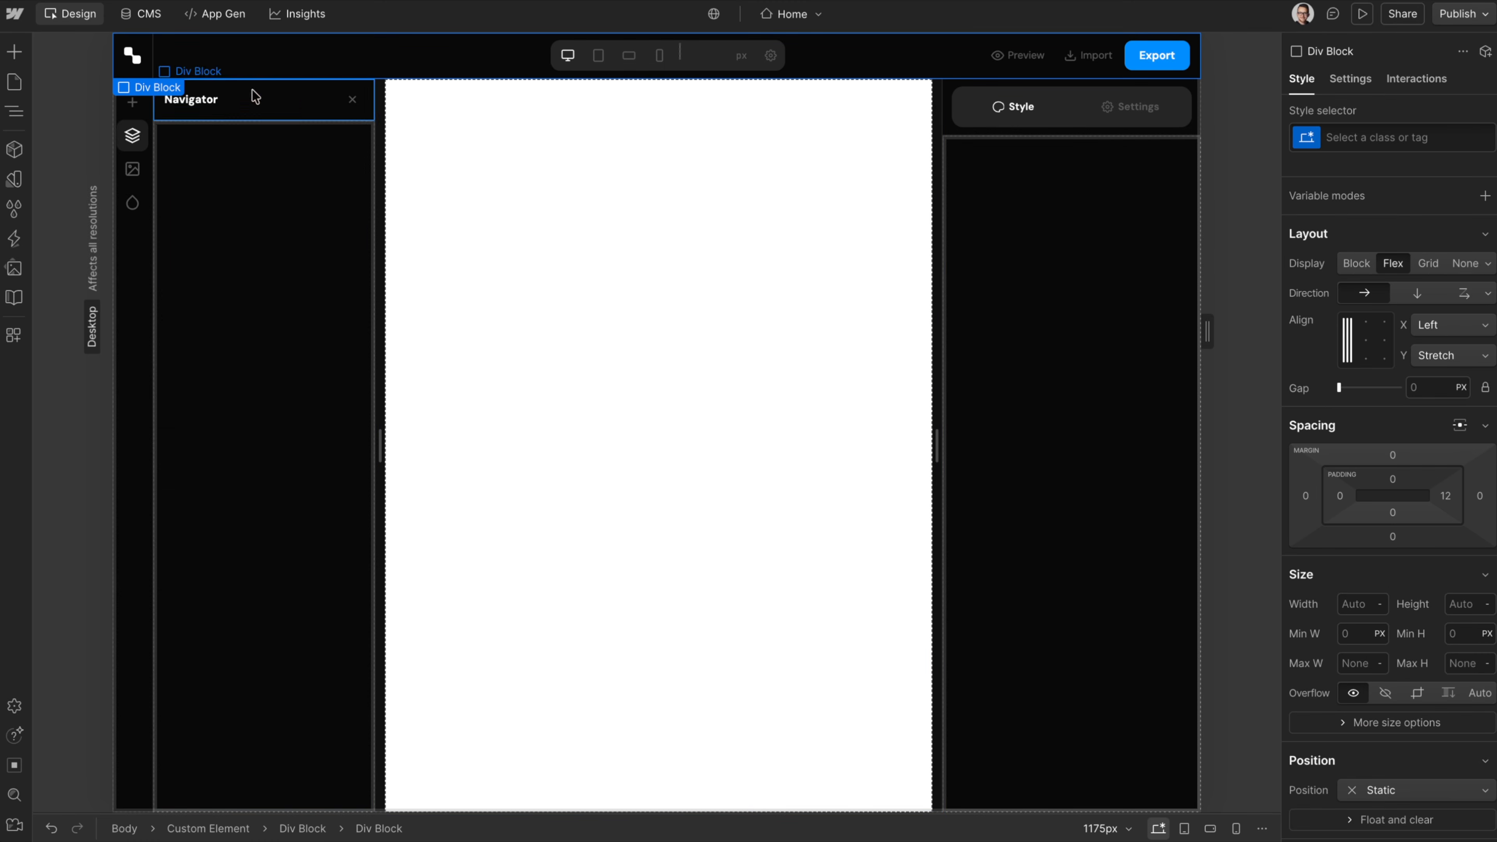
click(132, 135)
click(132, 203)
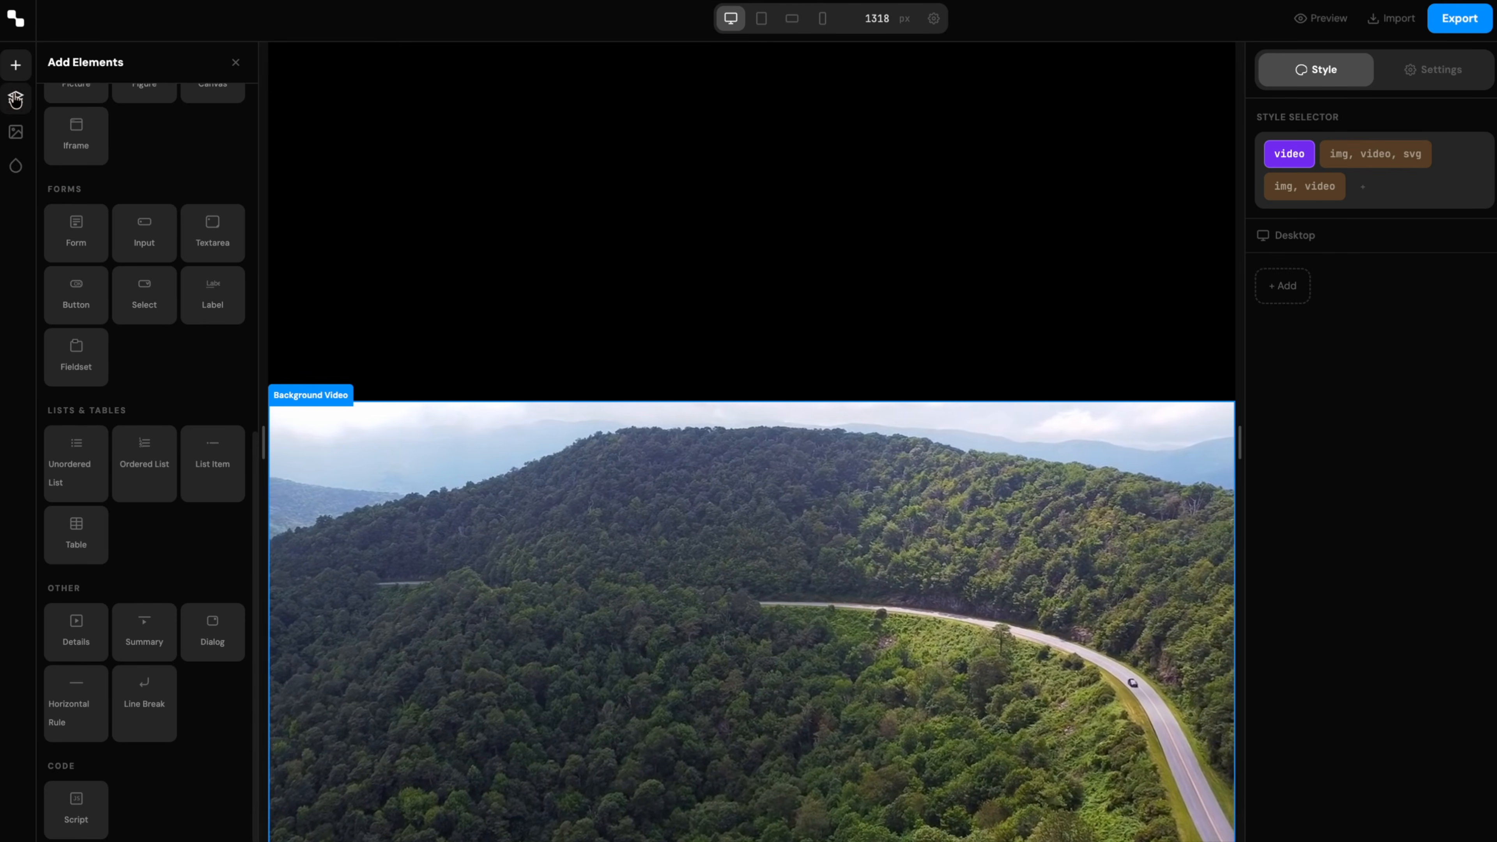
- Return to the builder and inspect the Head and Background Video elements in the page structure
click(16, 99)
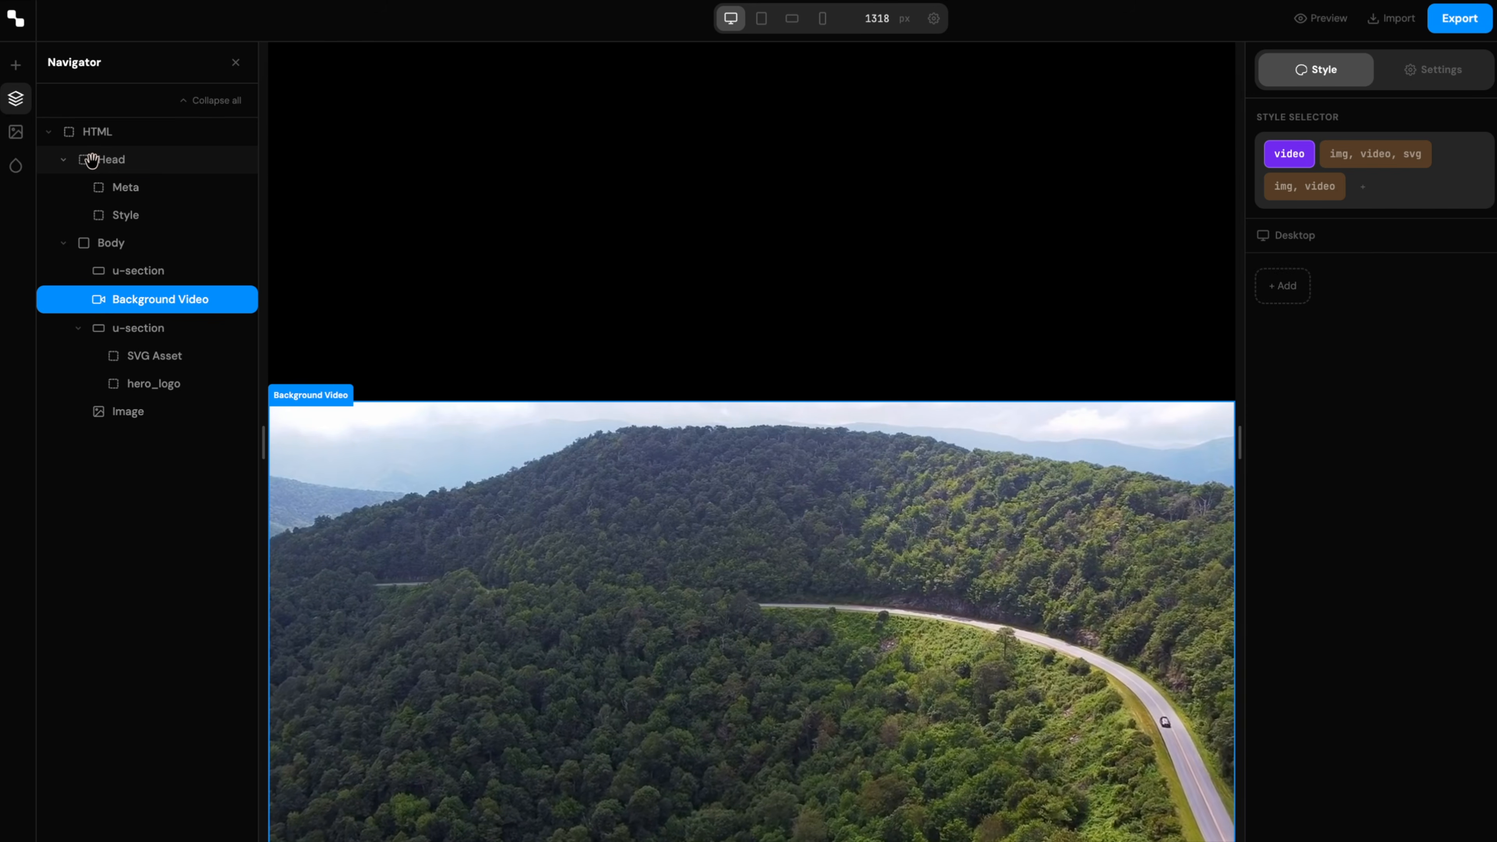
click(92, 159)
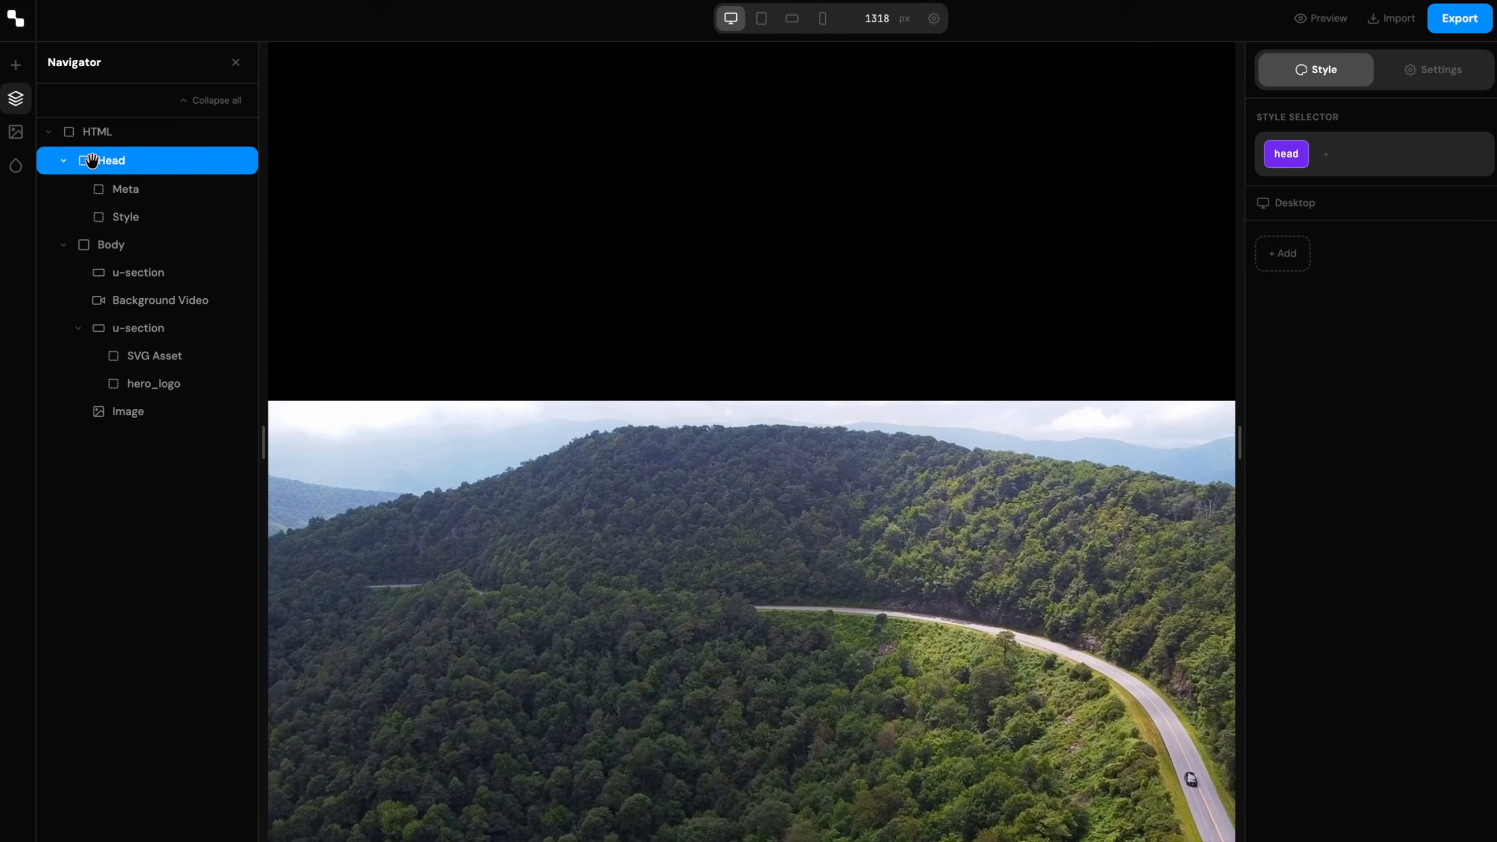
click(121, 293)
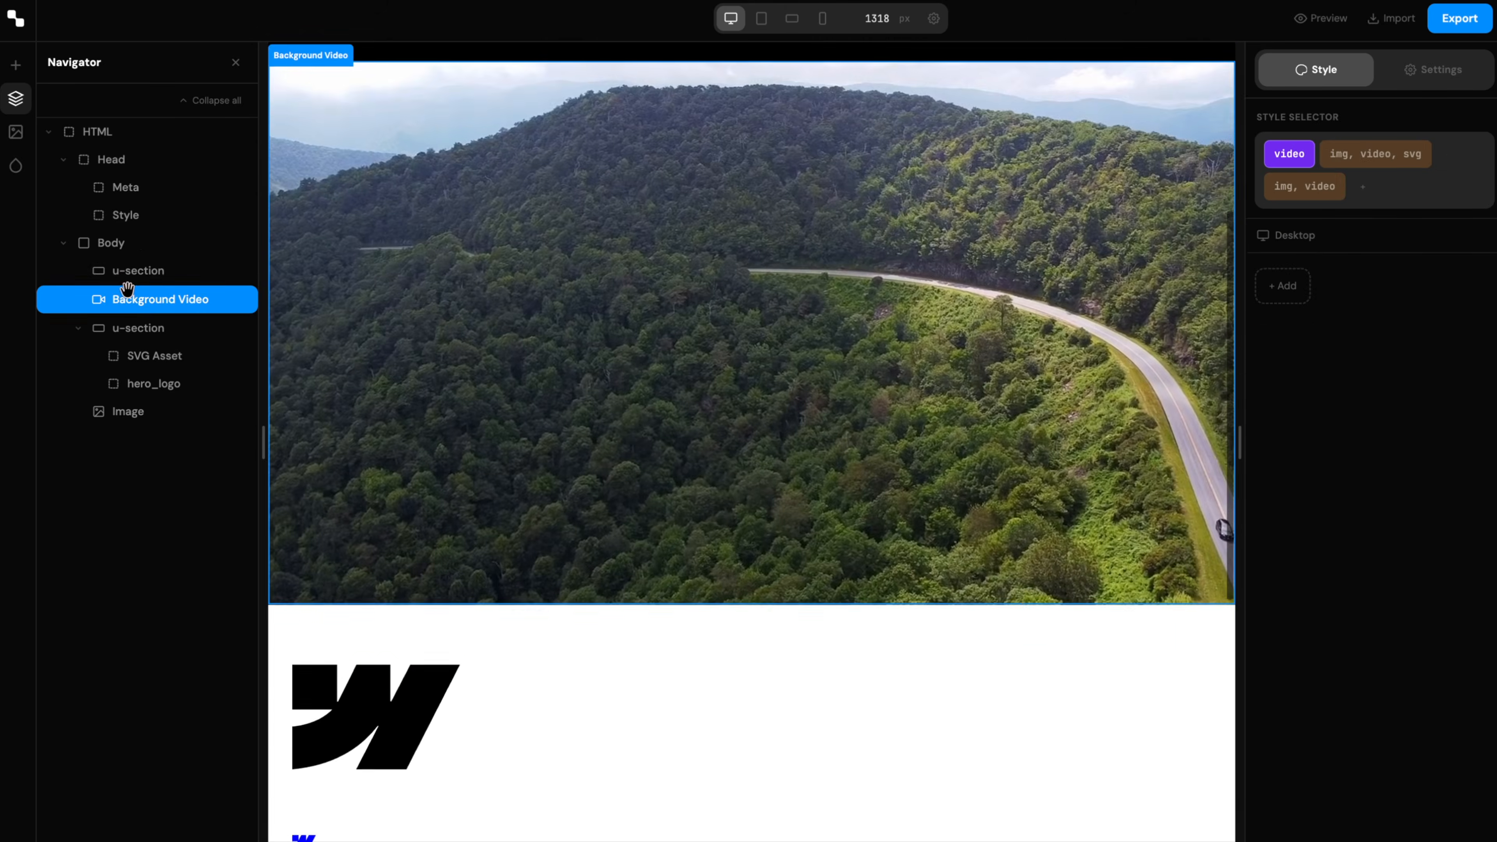
- Delete both u-section elements, the background video and the image so that the body is empty
click(121, 273)
key(Delete)
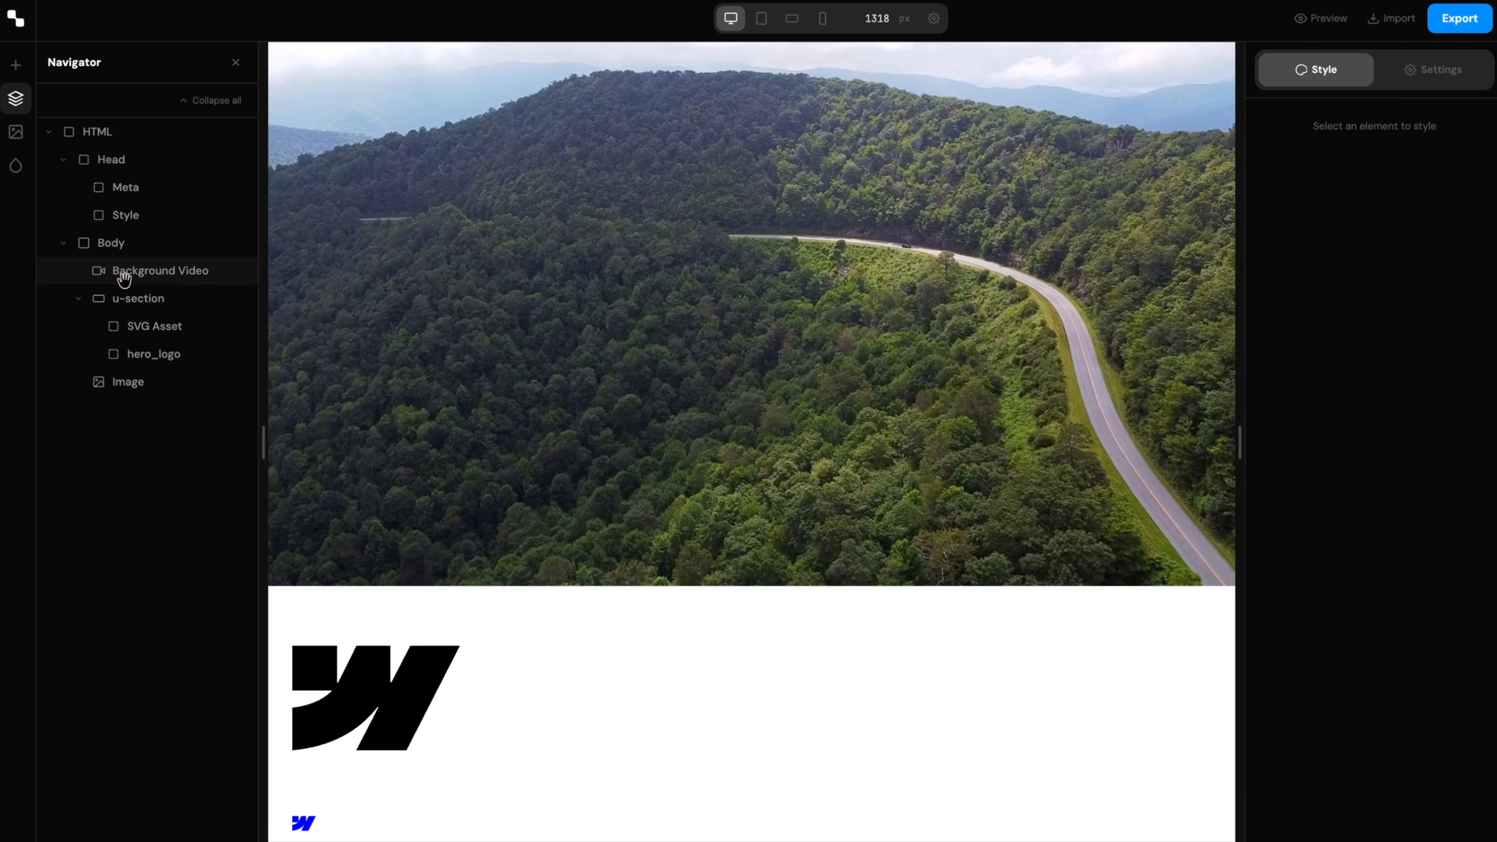
click(124, 272)
key(Delete)
click(122, 273)
key(Delete)
click(127, 277)
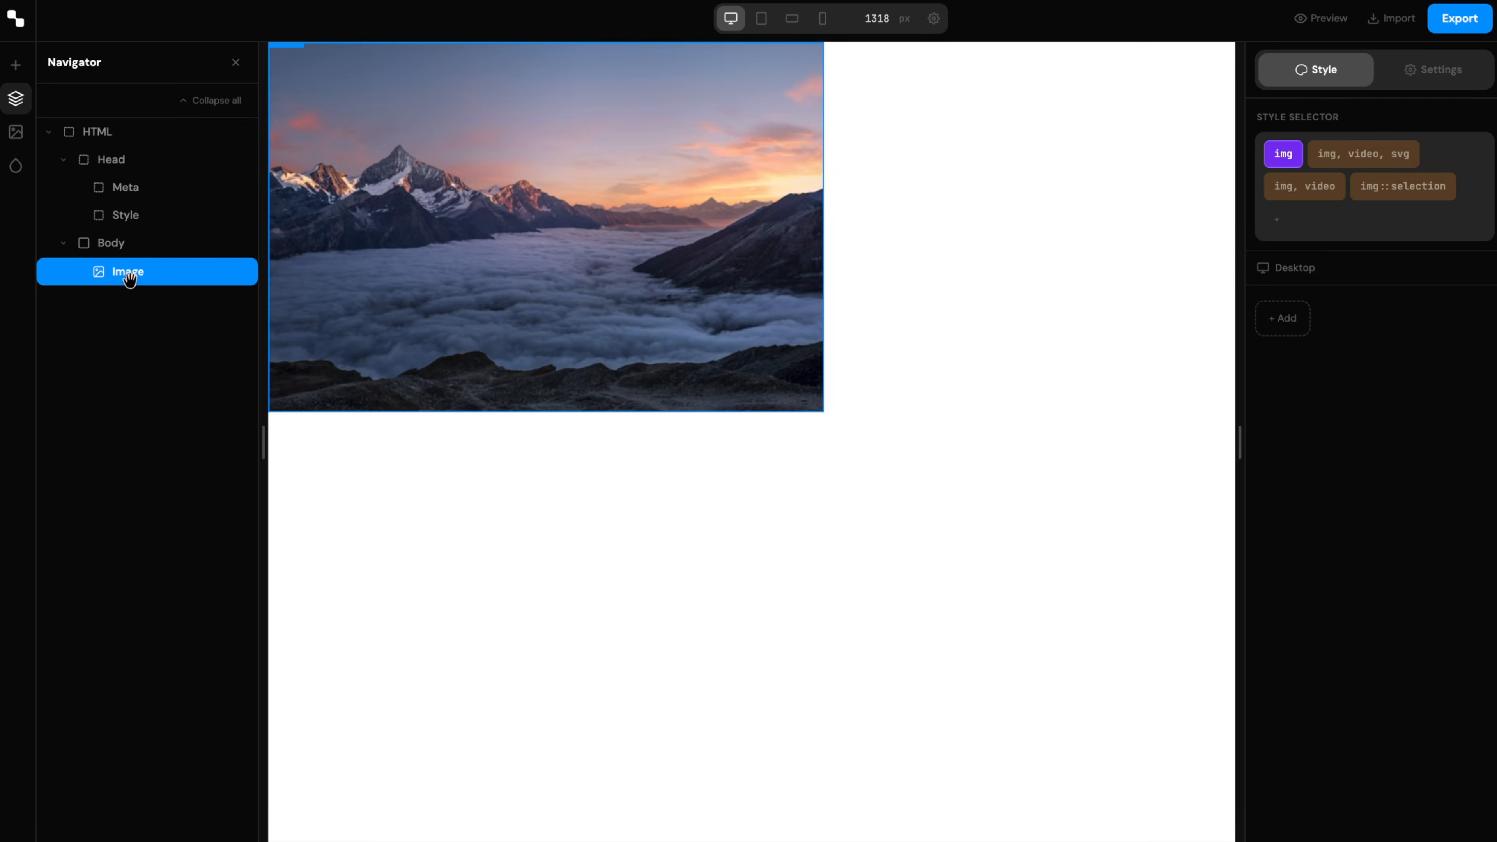
key(Delete)
- Insert a Section into the body and apply the existing u-section class to it
click(133, 244)
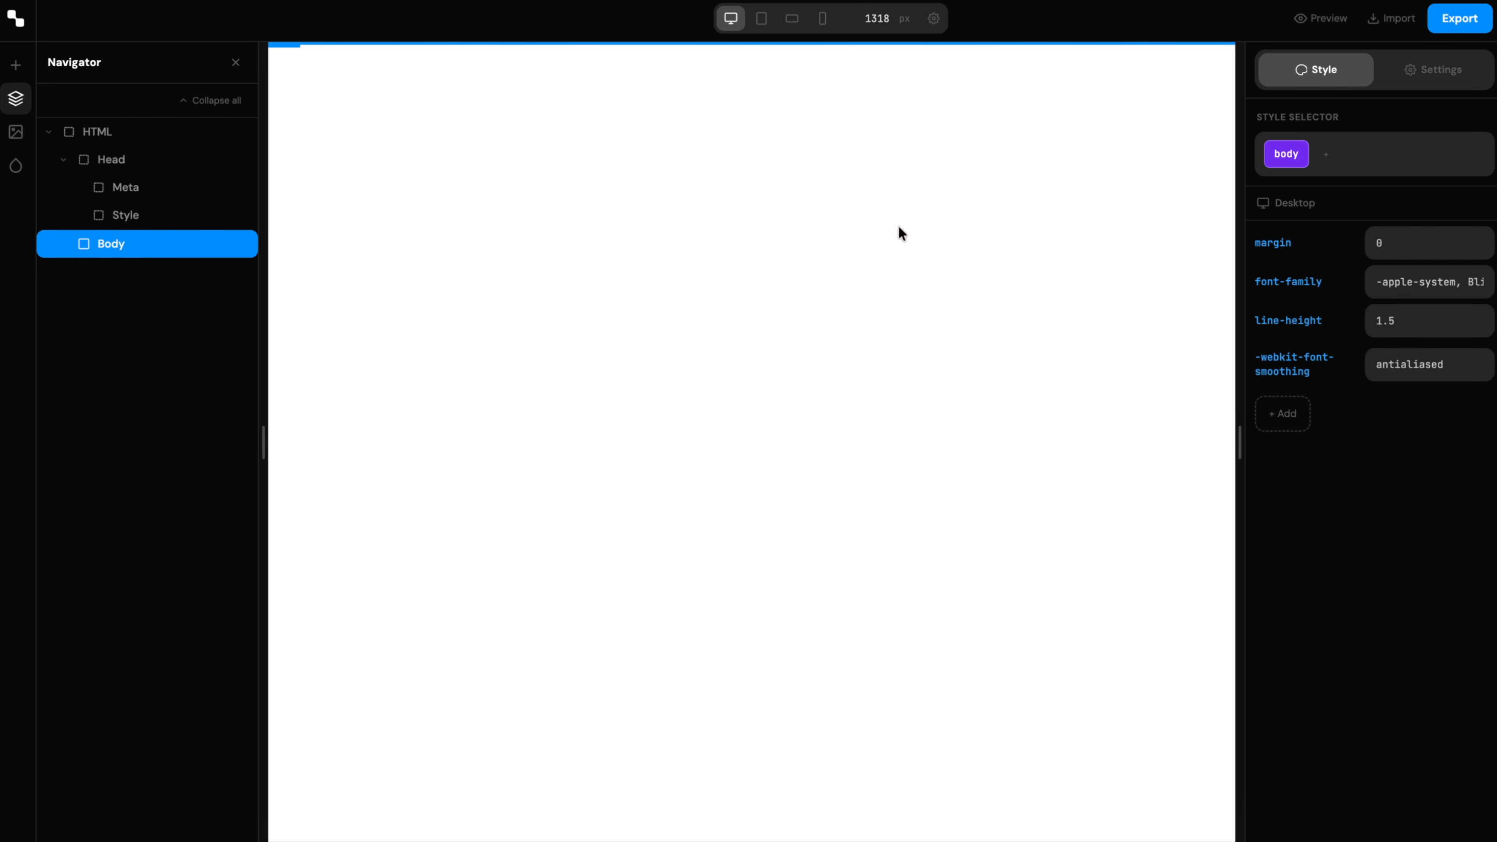
key(super+k)
text(se)
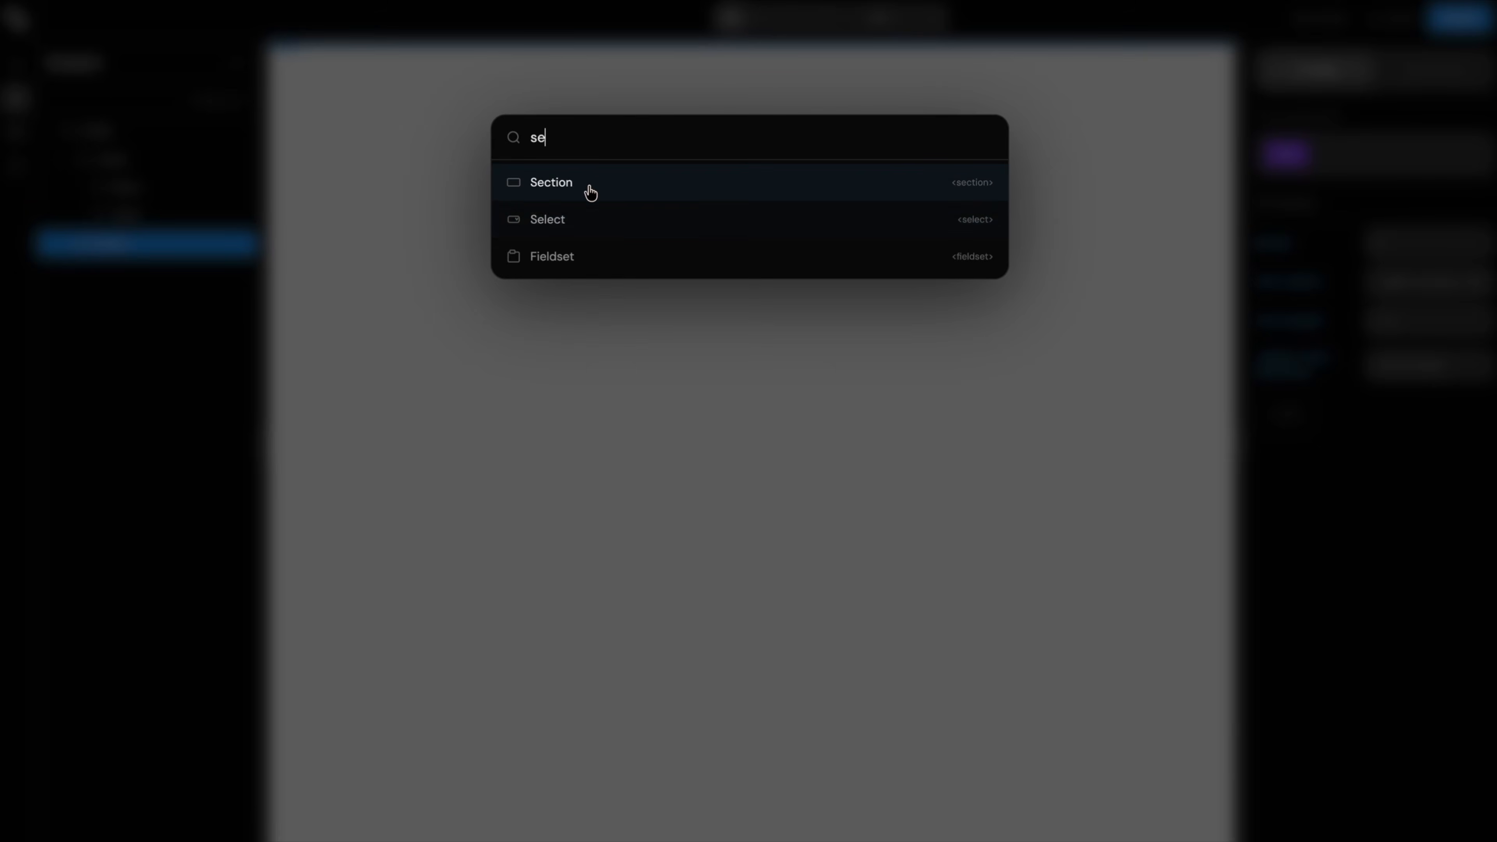
click(584, 182)
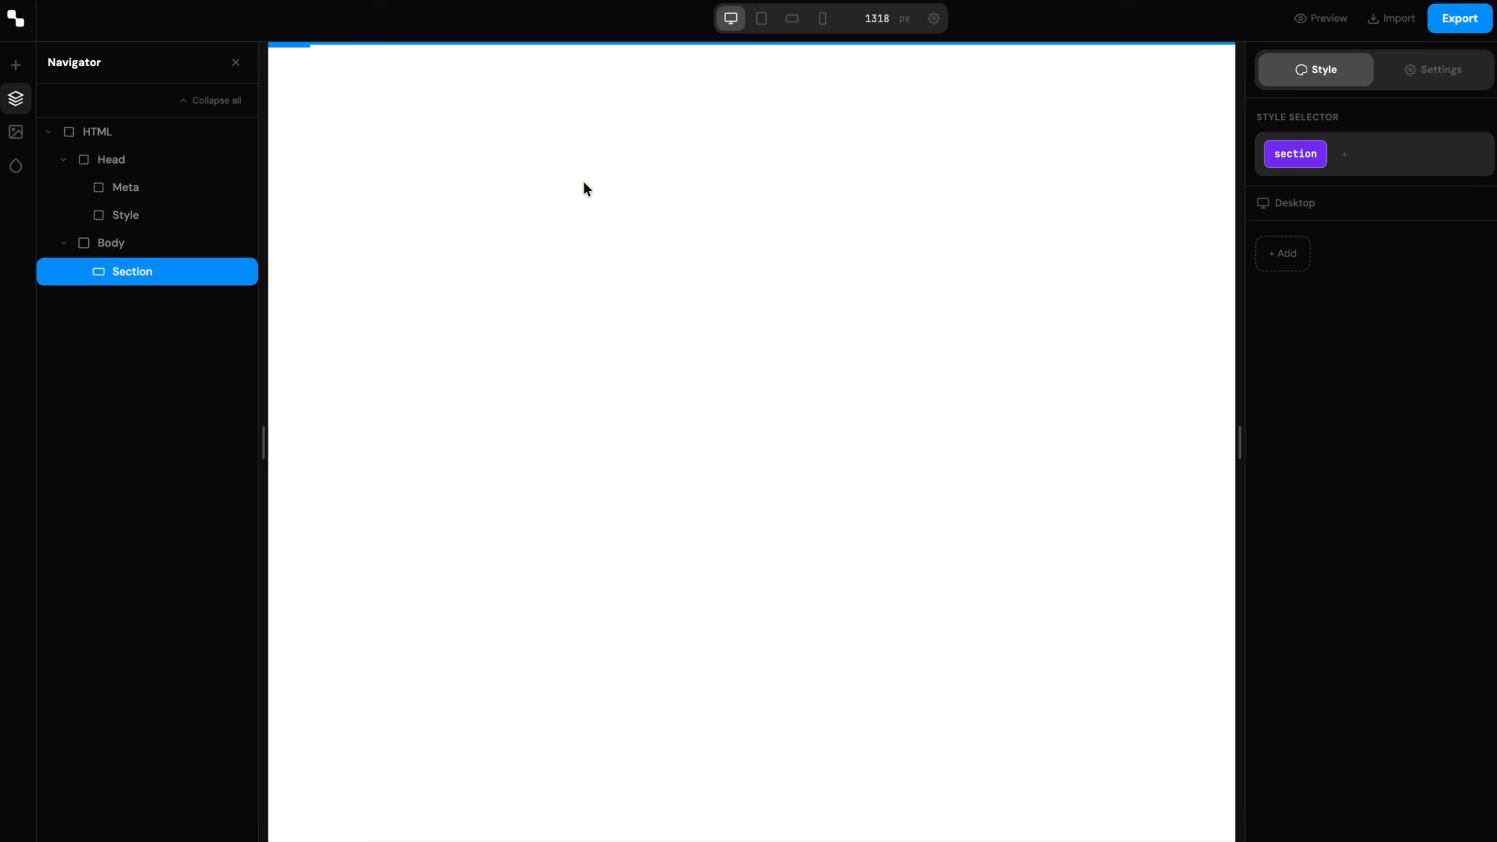
click(1346, 156)
text(.u-se)
key(Down)
key(Return)
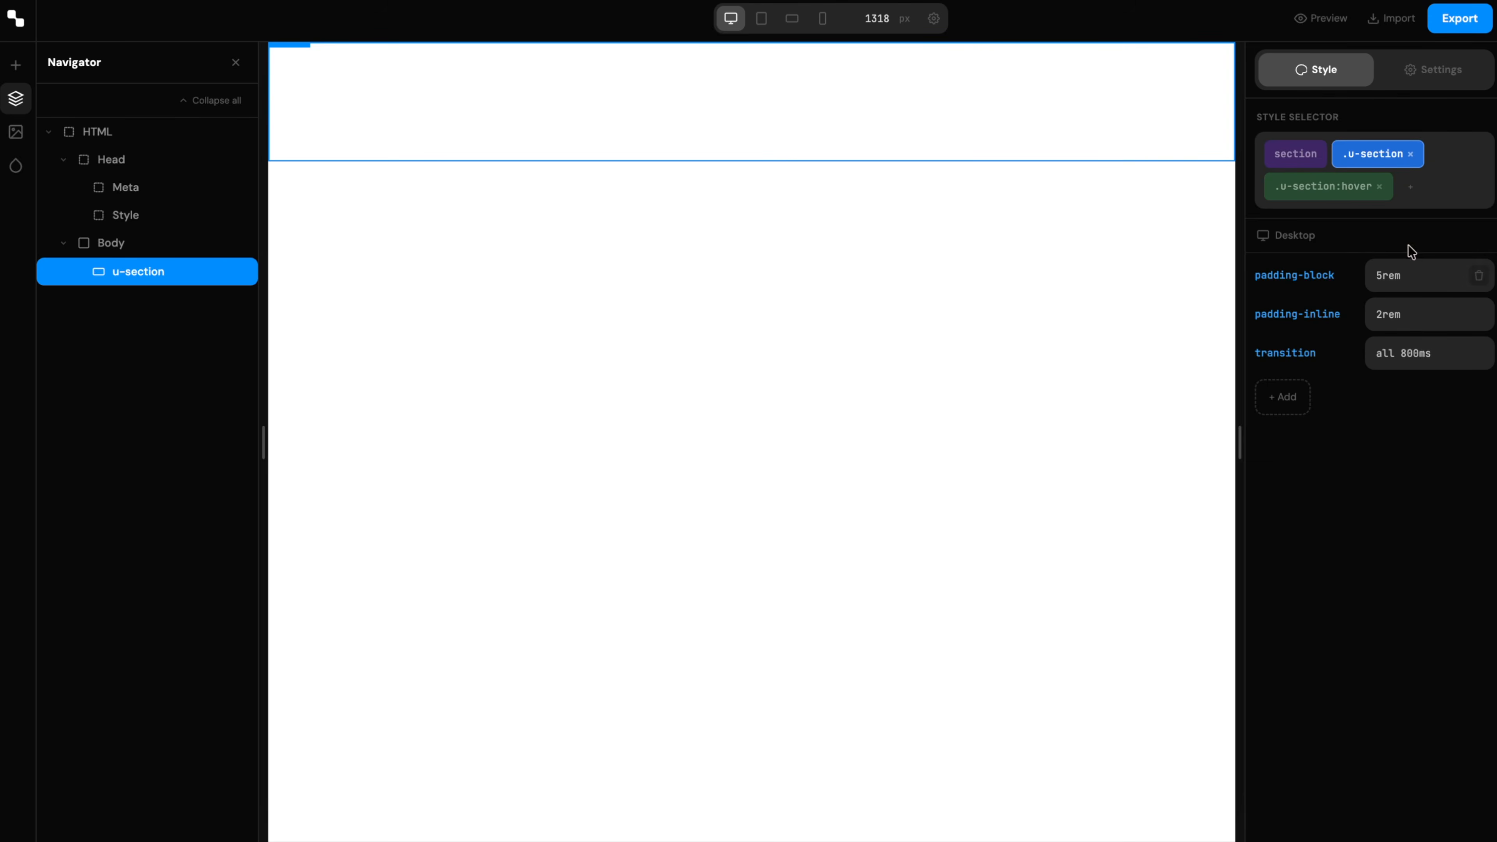
- Delete the u-section hover selector with its background color, and remove the transition property from the u-section class
click(1350, 189)
click(1480, 277)
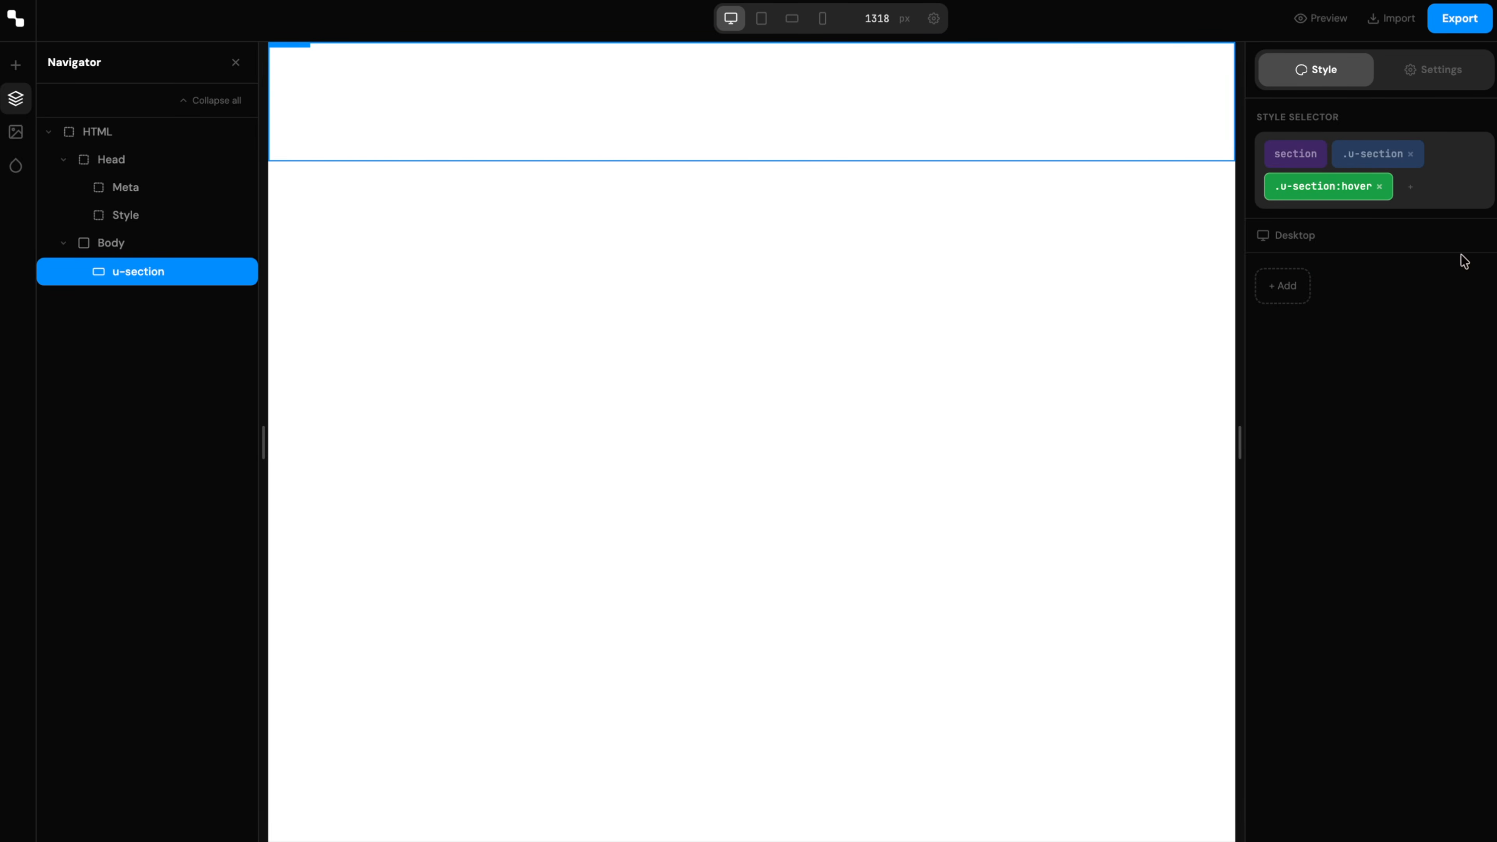
click(1379, 187)
click(1373, 153)
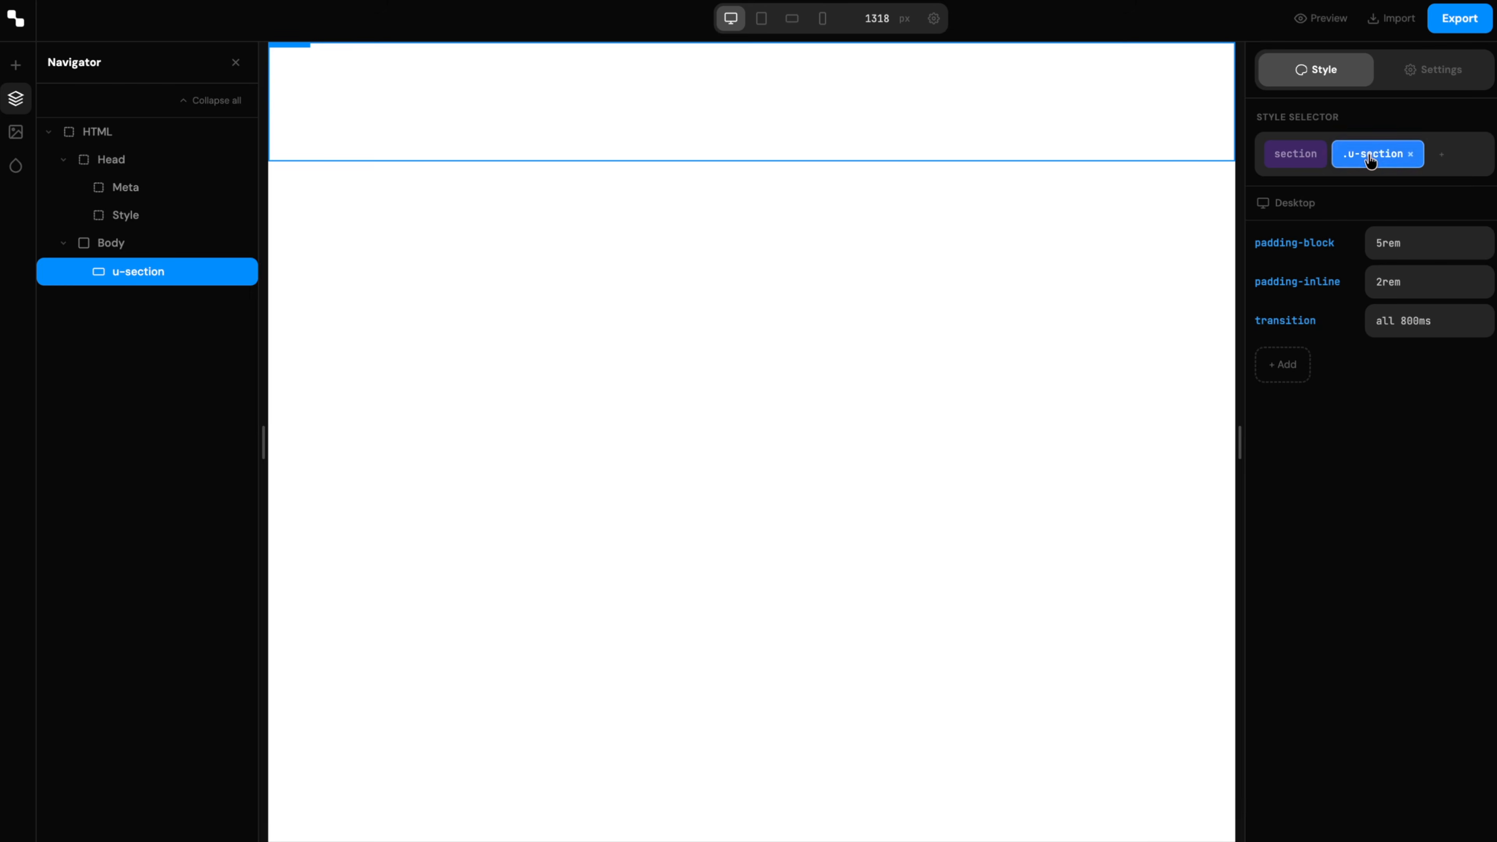
click(1479, 322)
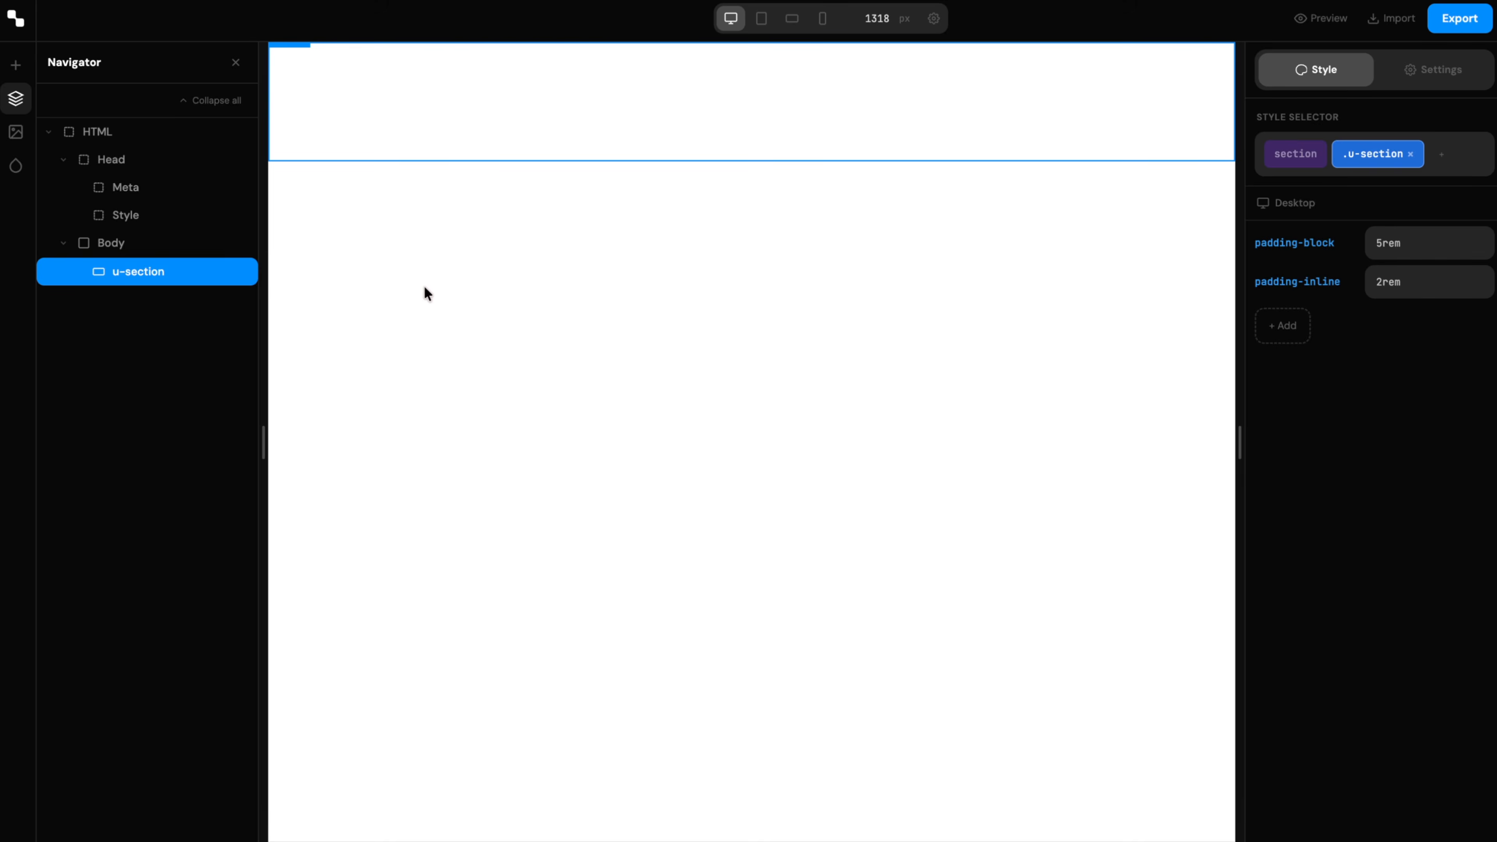
- Insert a Div inside the section and give it the class u-container
key(super+k)
text(d)
key(Return)
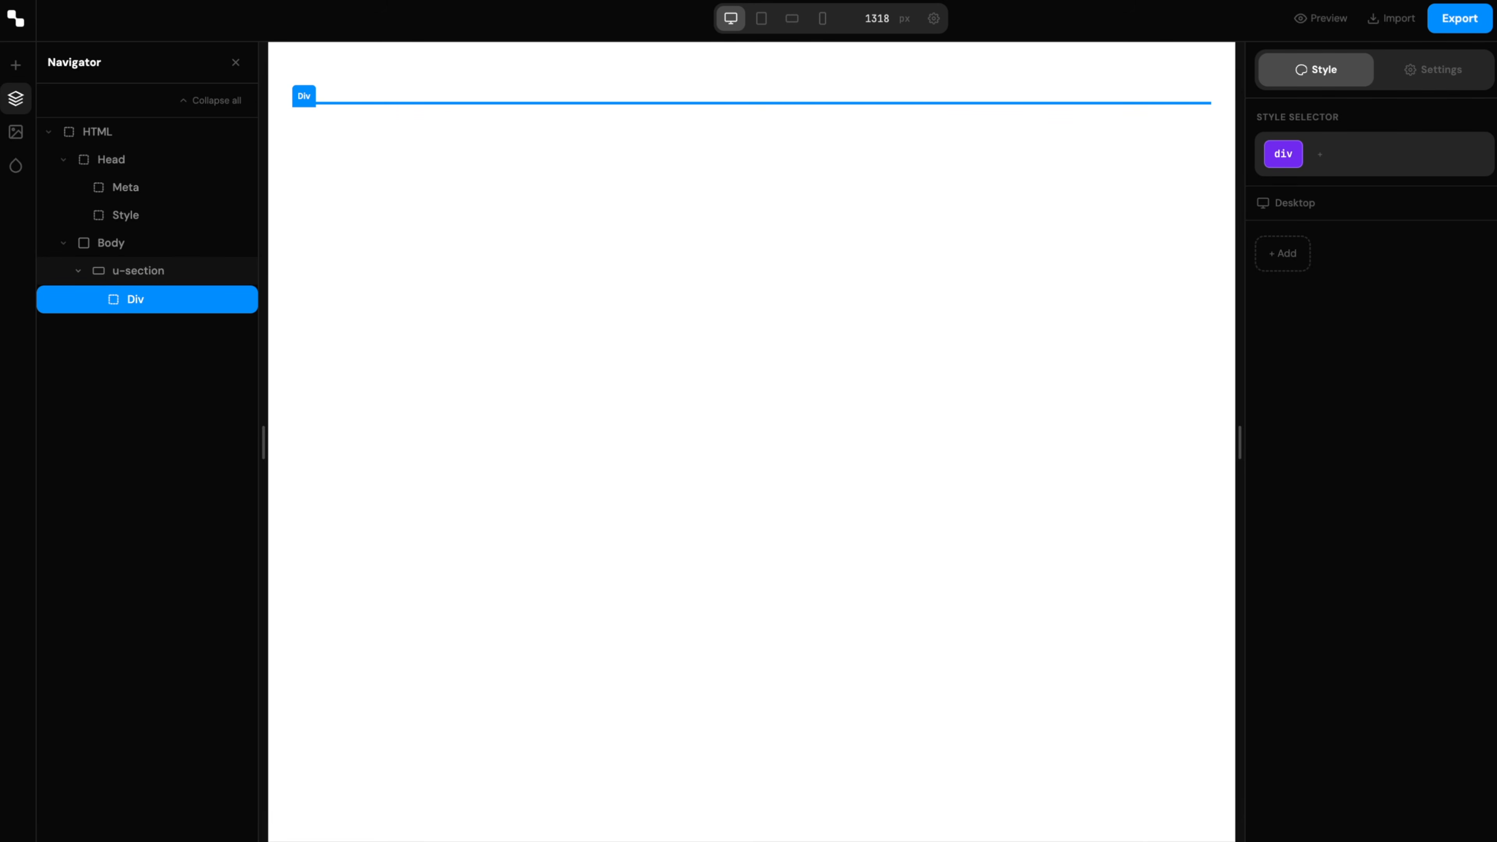
click(1356, 153)
text(u-container)
key(Return)
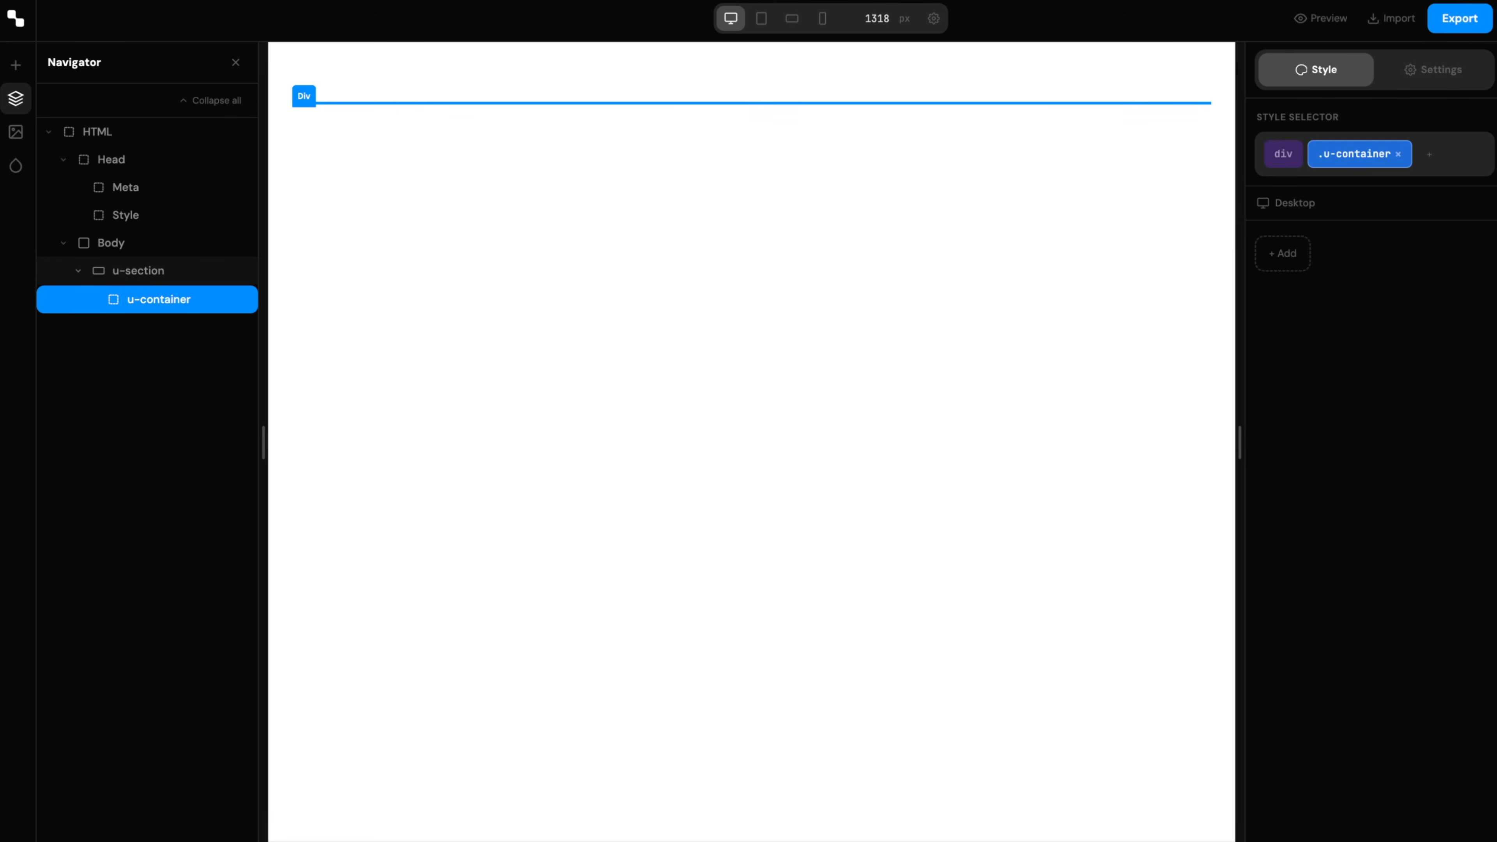
- Add max-width 70rem and margin-inline auto to the u-container class
click(1299, 255)
text(max-width)
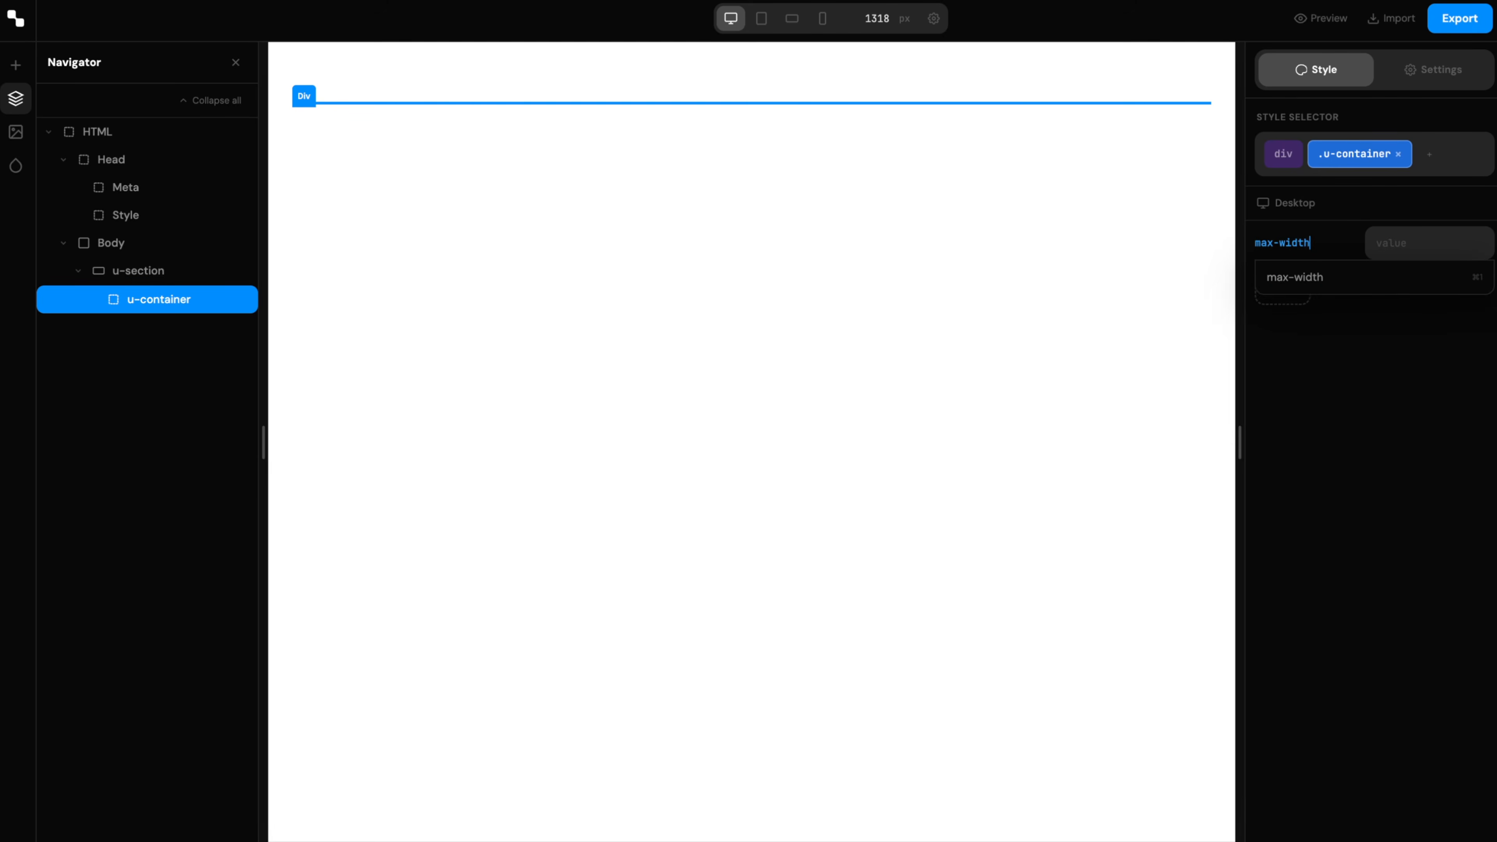
key(Return)
text(70rem)
key(Return)
text(margin)
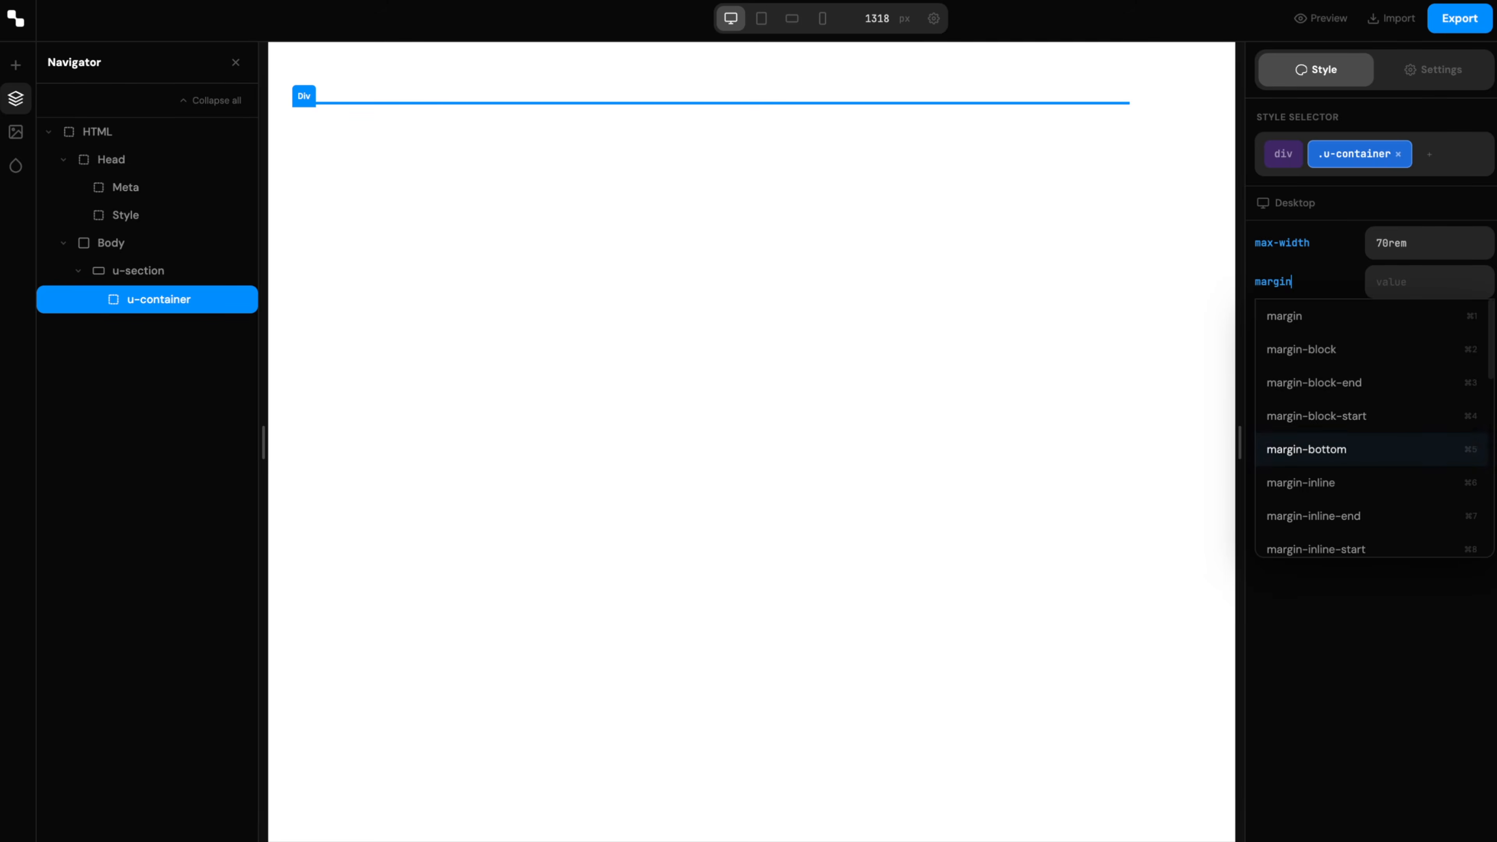
text(-inline)
key(Return)
text(auto)
key(Return)
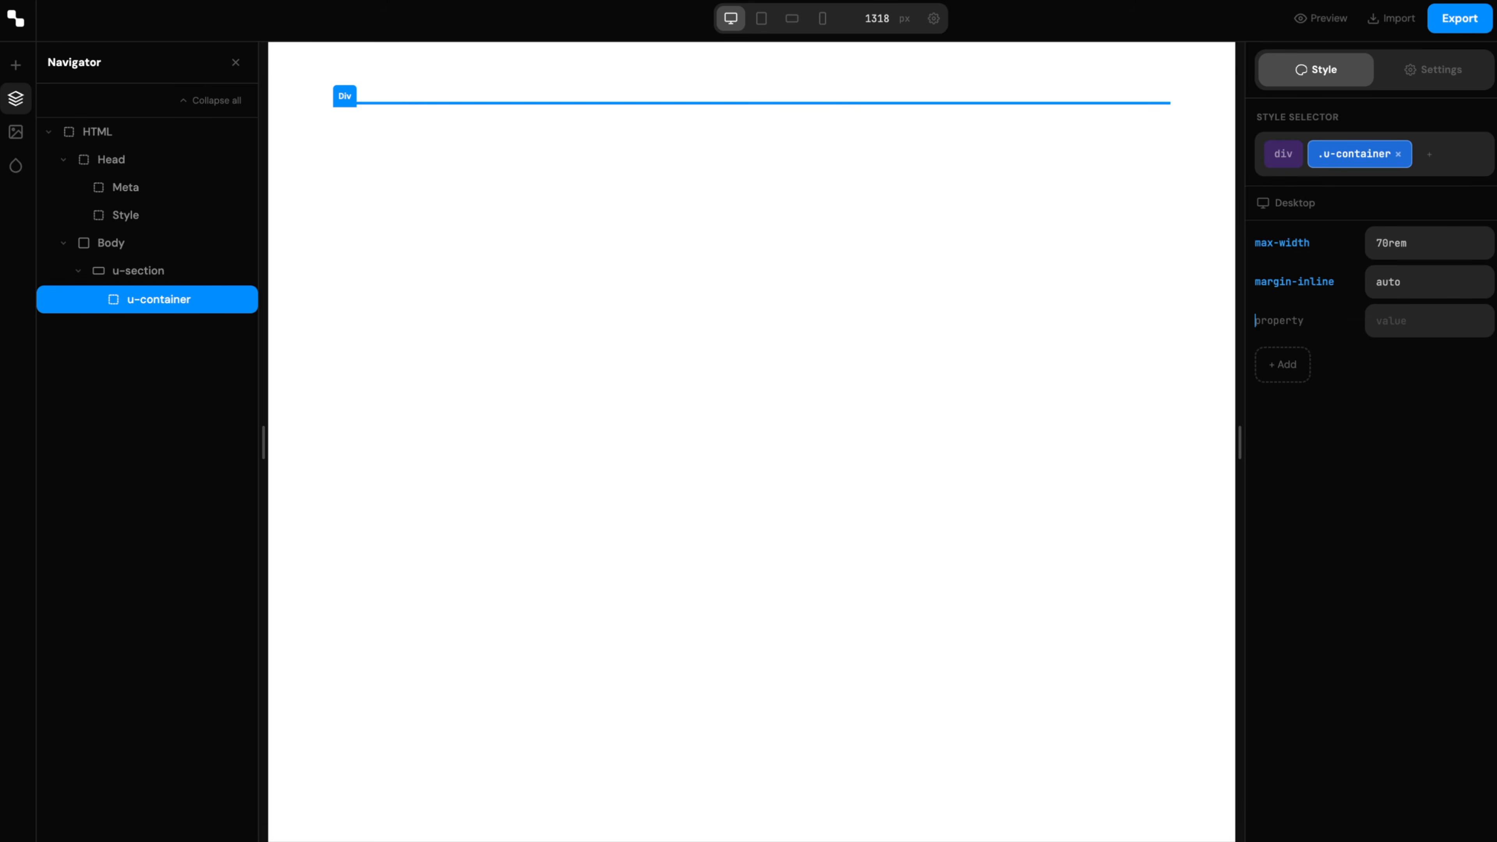
- Insert a Div inside the u-container and give it the class hero_layout
click(121, 301)
key(ctrl+k)
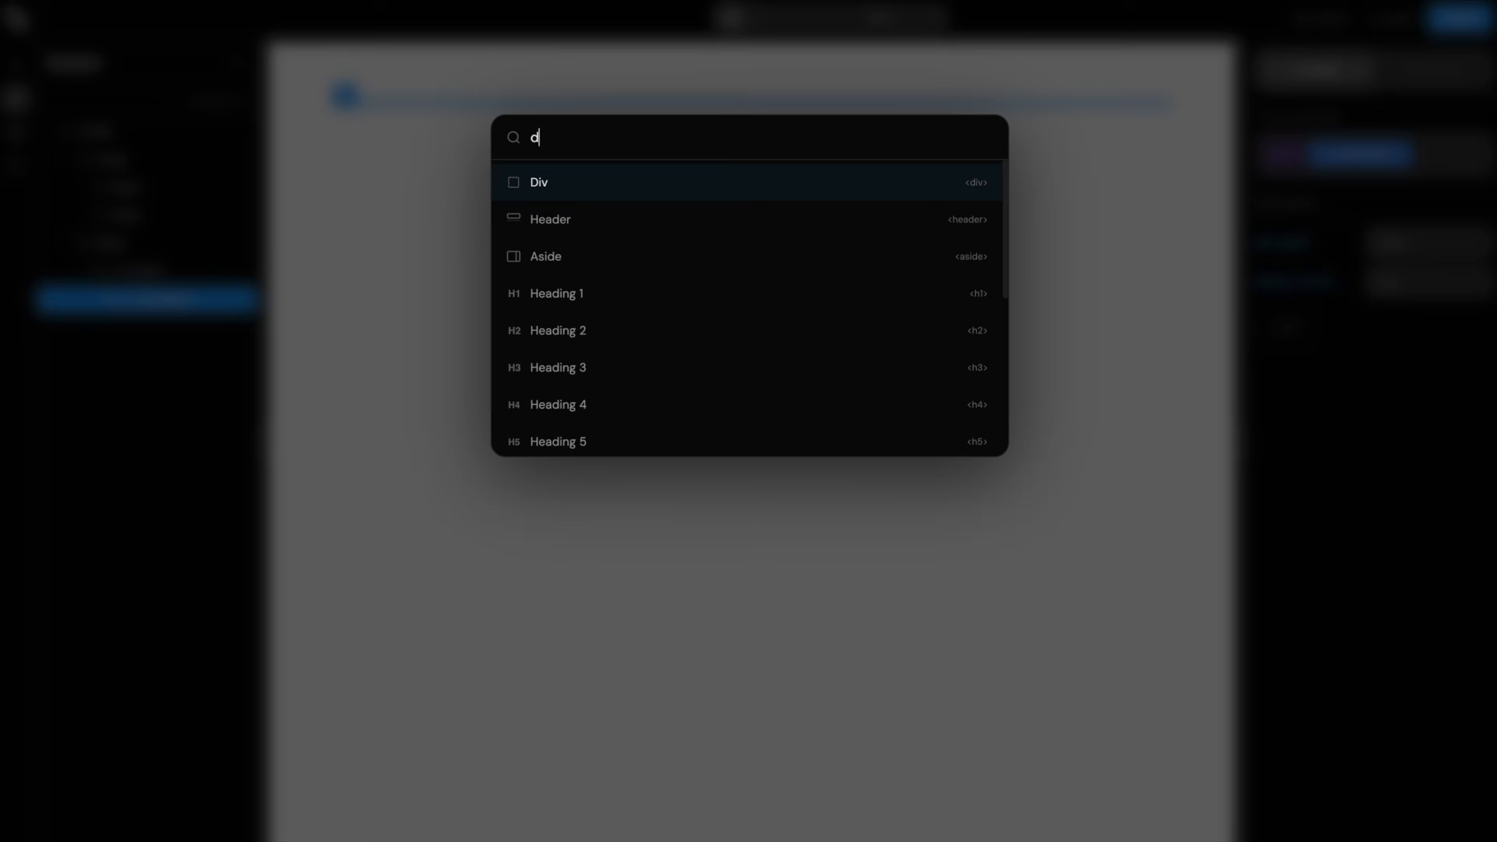
key(Return)
text(.)
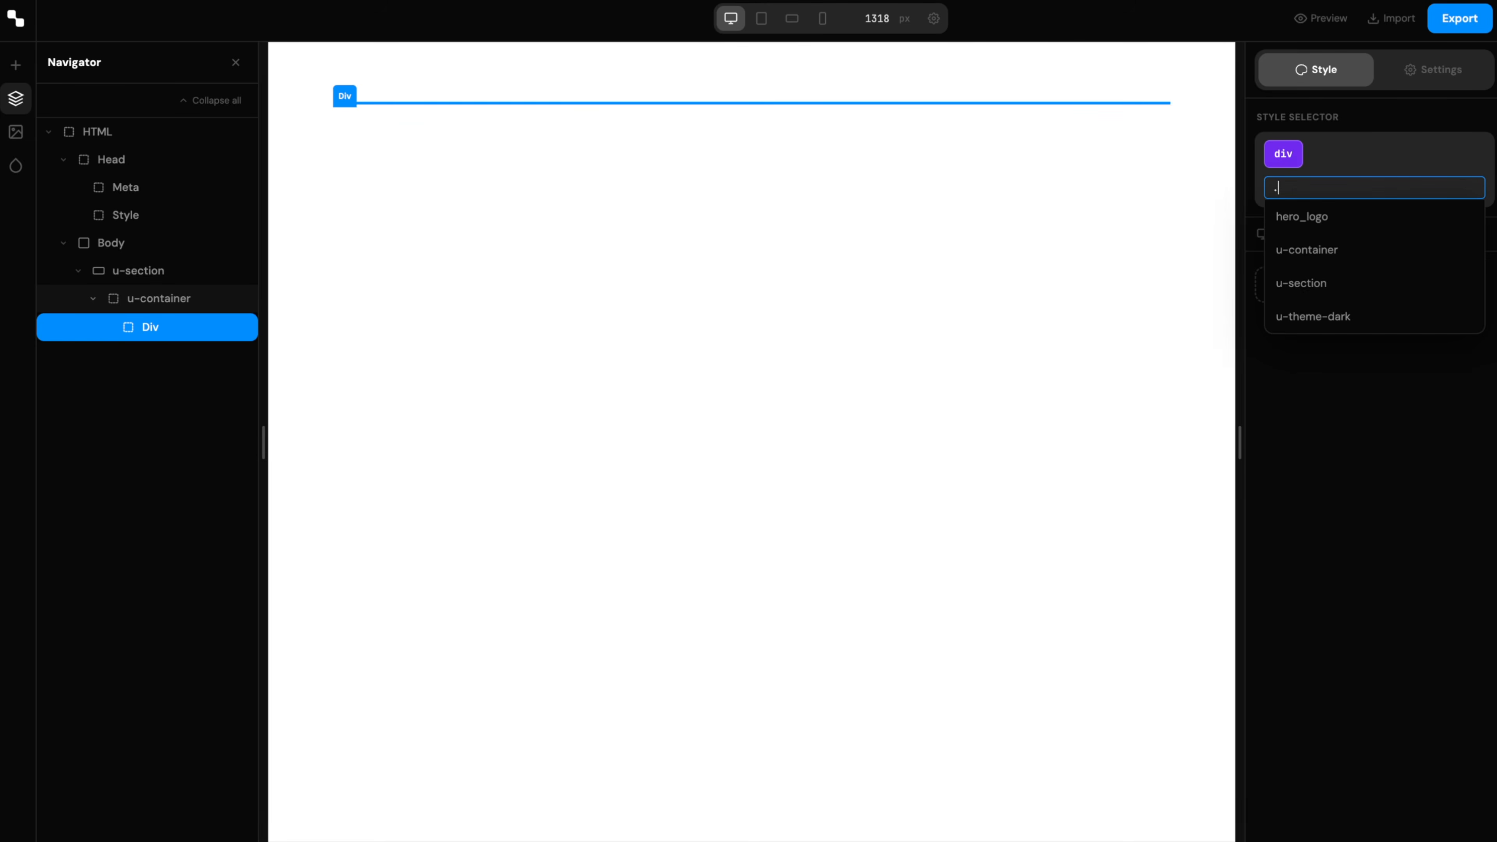
text(hero_layout)
key(Return)
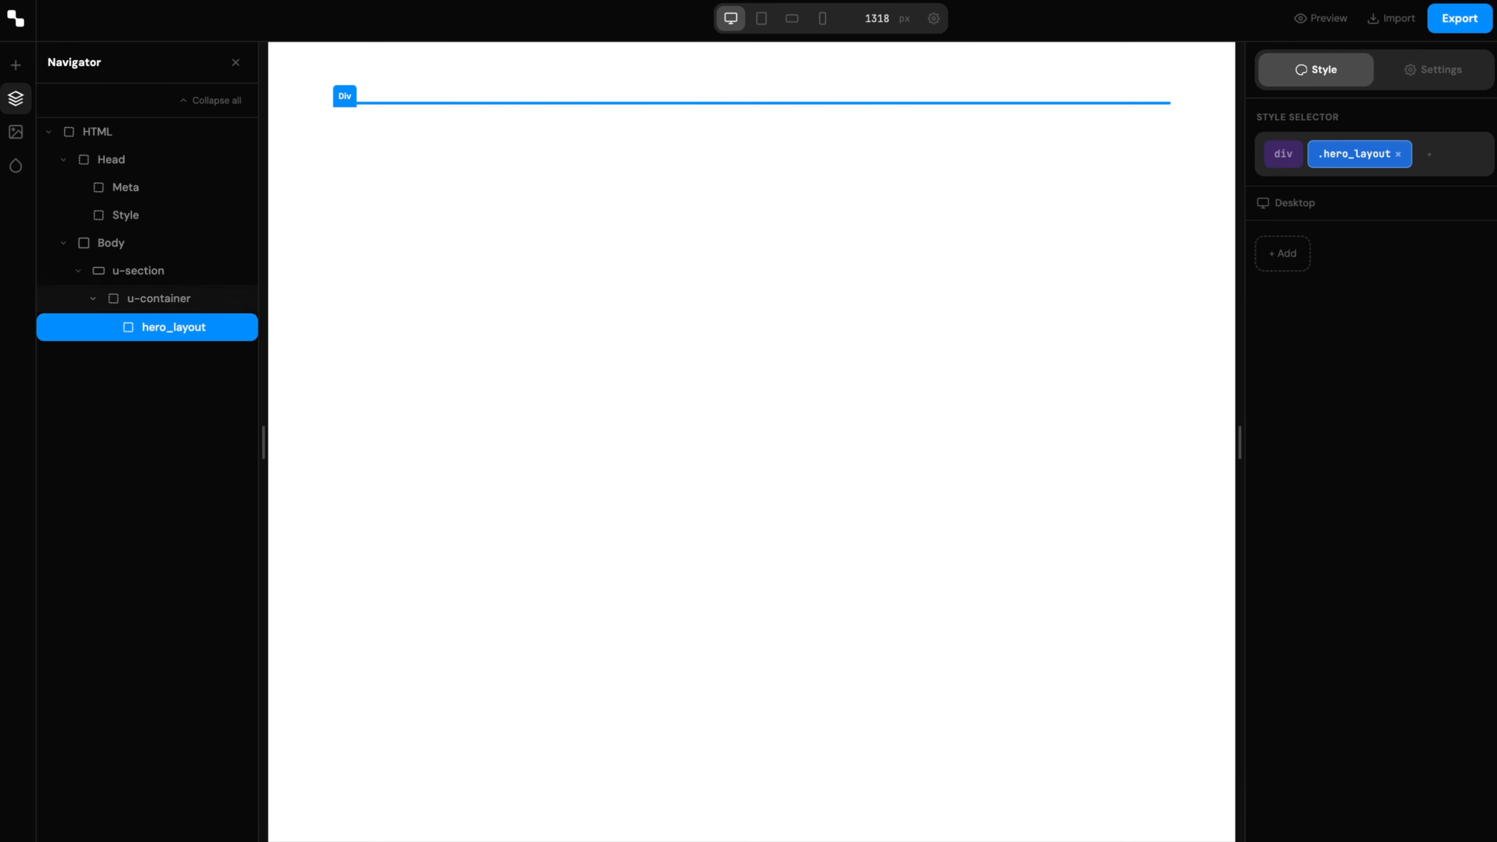
- Add the display property with the value grid to the hero_layout class
click(1283, 254)
text(display)
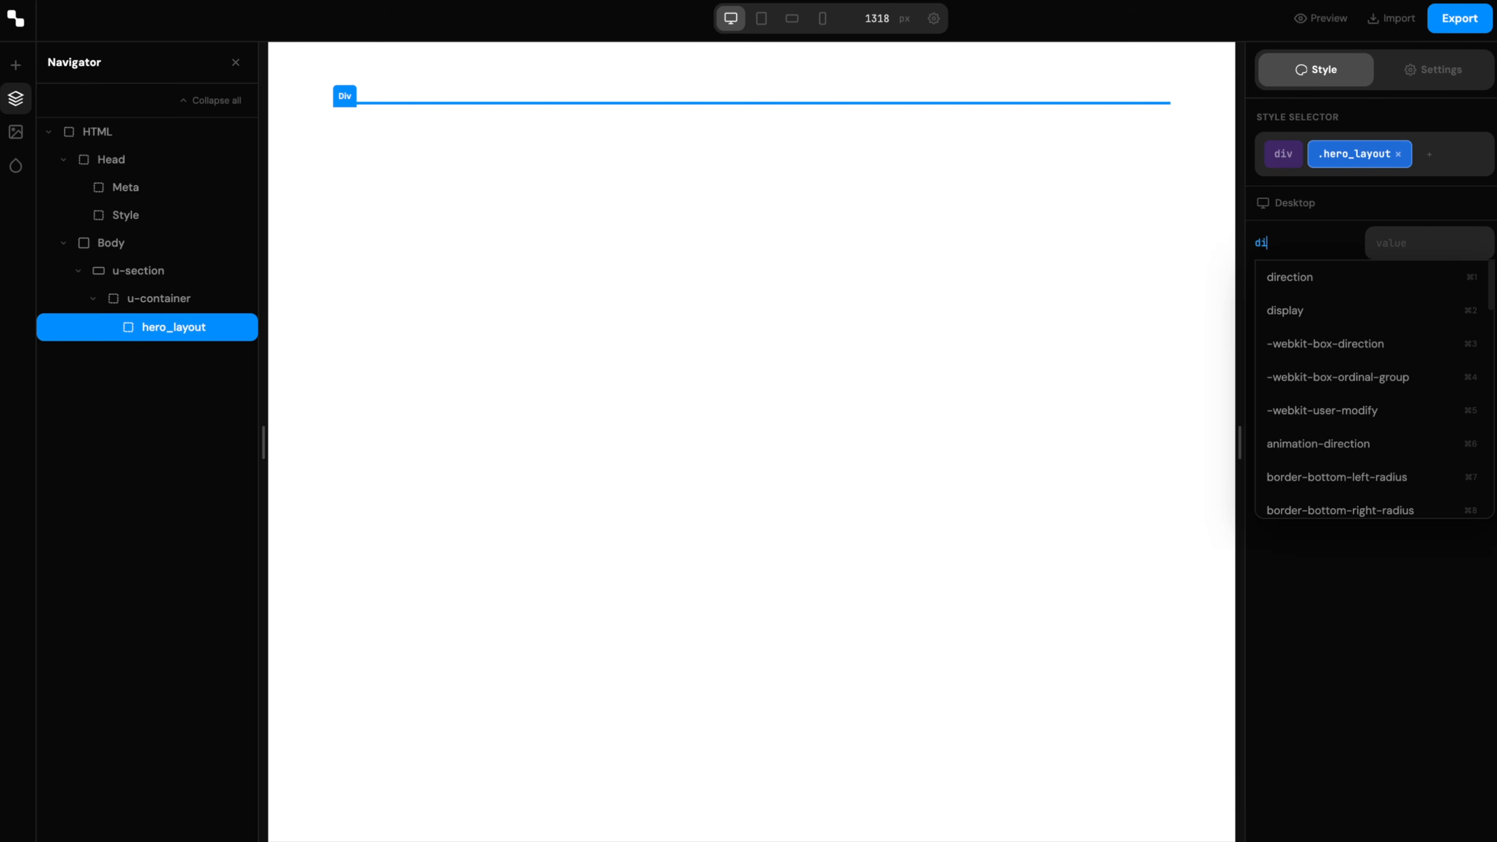
key(Return)
text(grid)
key(Return)
- Set grid-template-columns to repeat(2, minmax(0, 1fr)) on the hero_layout class
text(grid-template-col)
key(Return)
text(repeat(2, minmax(o)
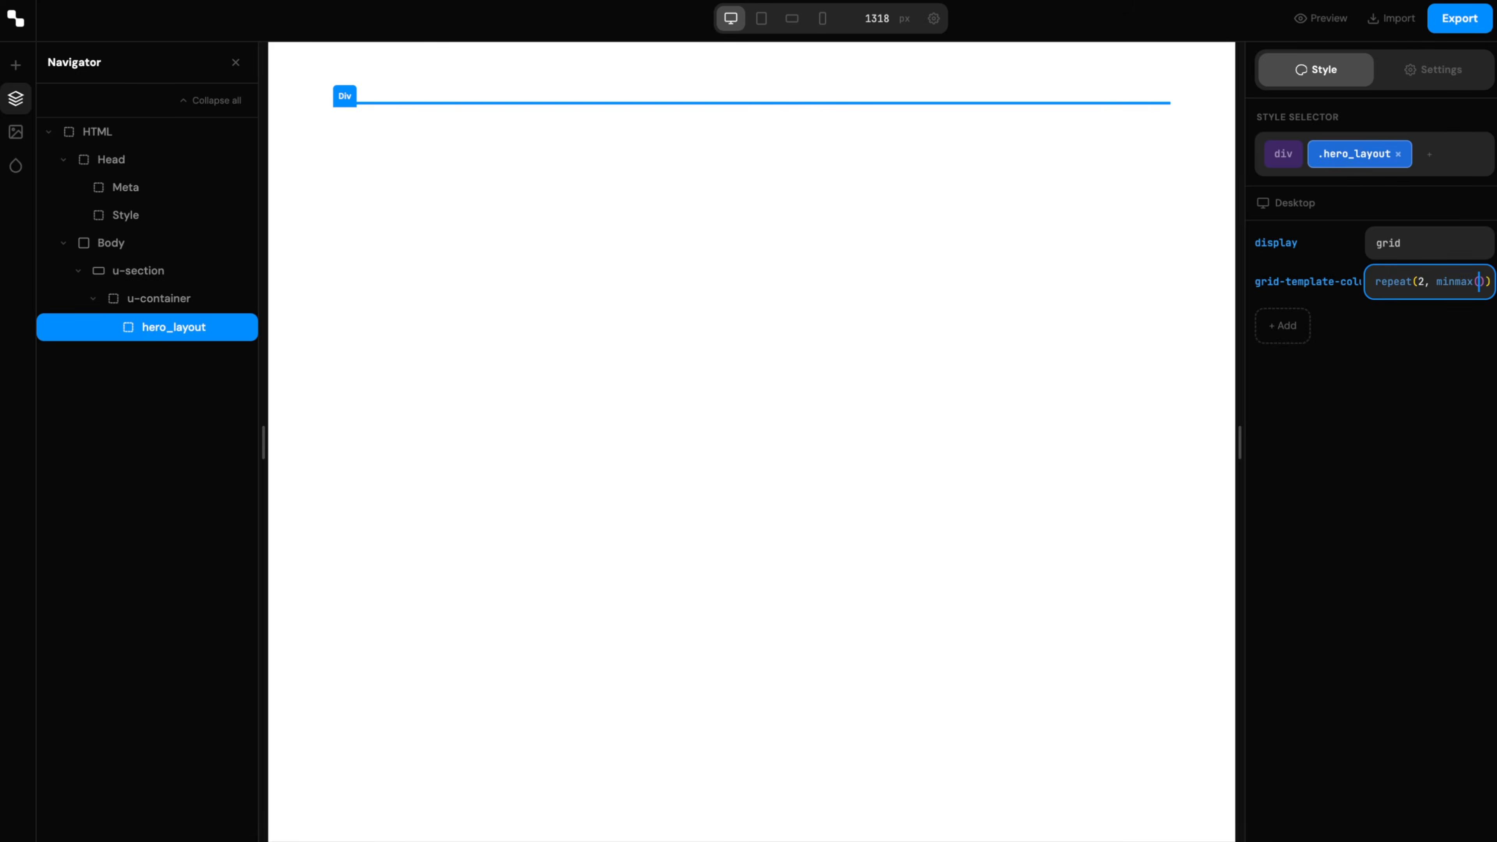
key(BackSpace)
text(0, 1f)
text(r)
key(Return)
- Add a gap of 2rem to the hero_layout class
text(gap)
key(Return)
text(2rem)
key(Return)
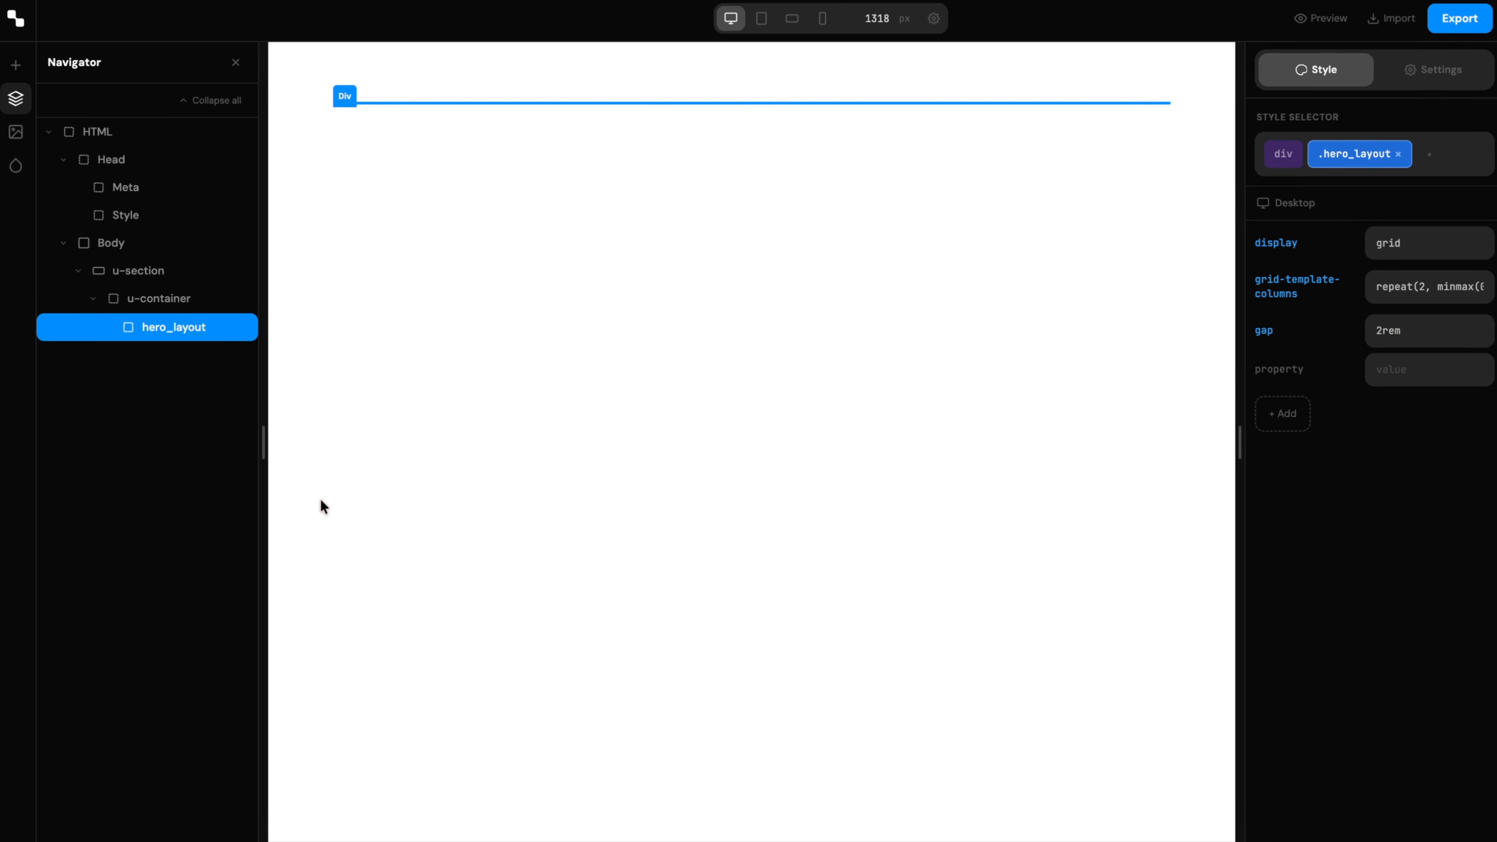
- Insert a Div inside hero_layout and give it the class hero_content
key(ctrl+k)
text(d)
key(Return)
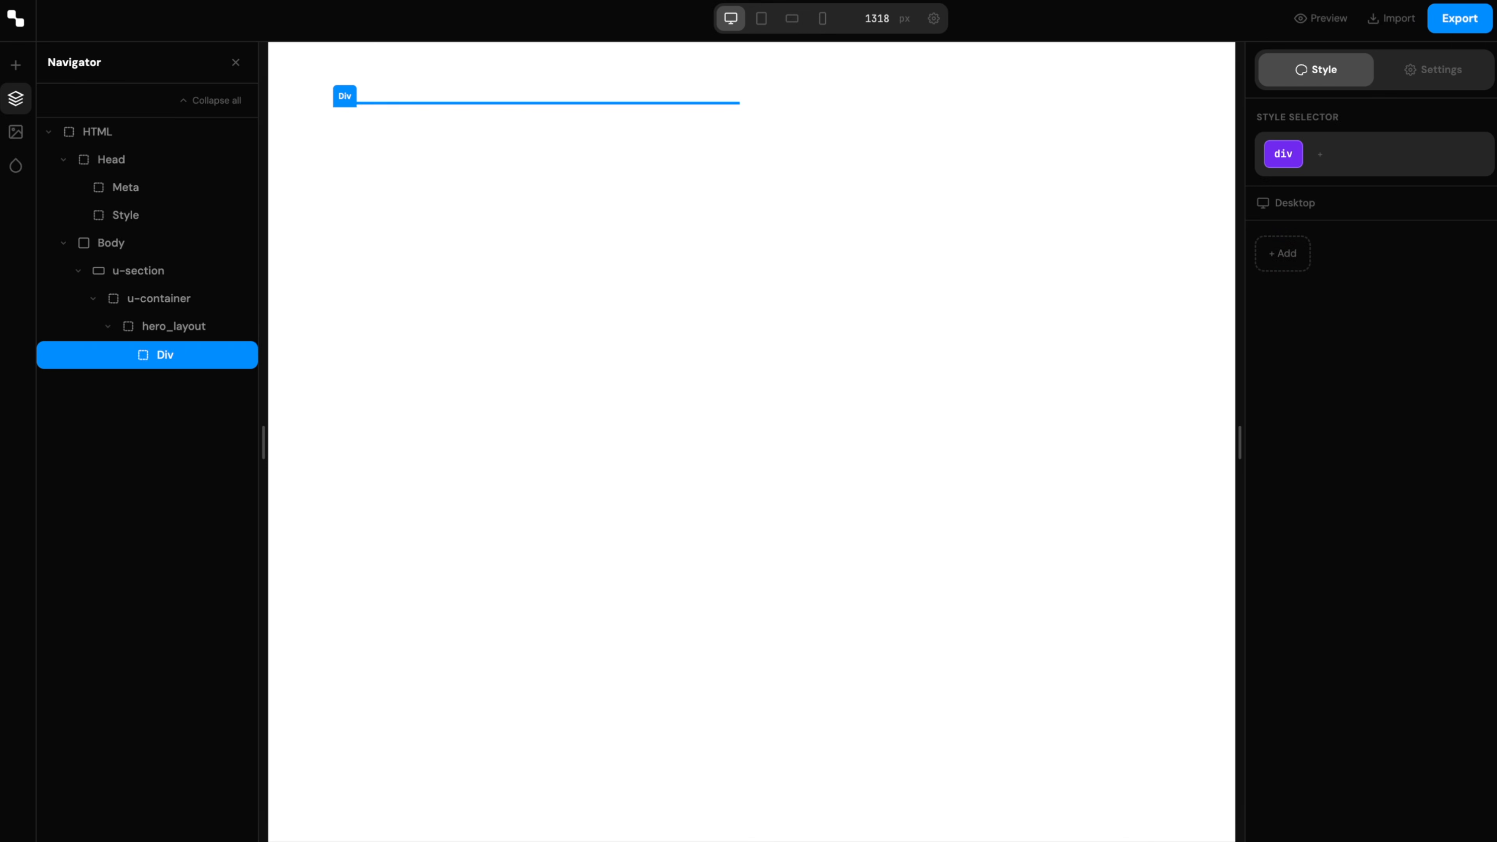
key(ctrl+Return)
text(.hero_oontent)
key(Return)
- Add a Heading 1 reading "My heading" and a Paragraph with its default text inside hero_content
key(ctrl+k)
text(head)
key(Down)
key(Return)
key(ctrl+k)
text(para)
key(Return)
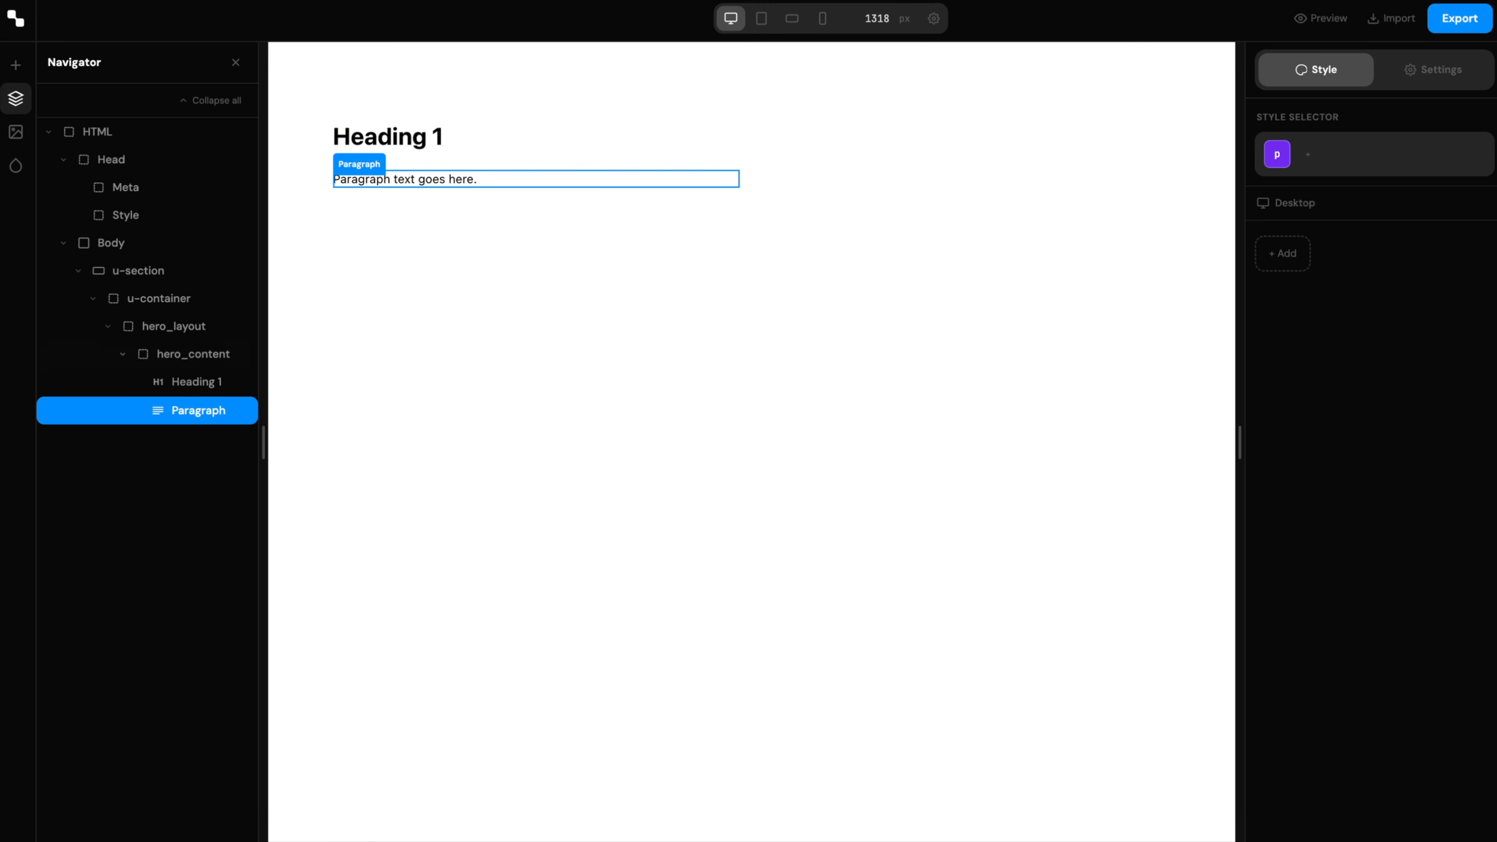
double_click(446, 141)
text(My heading)
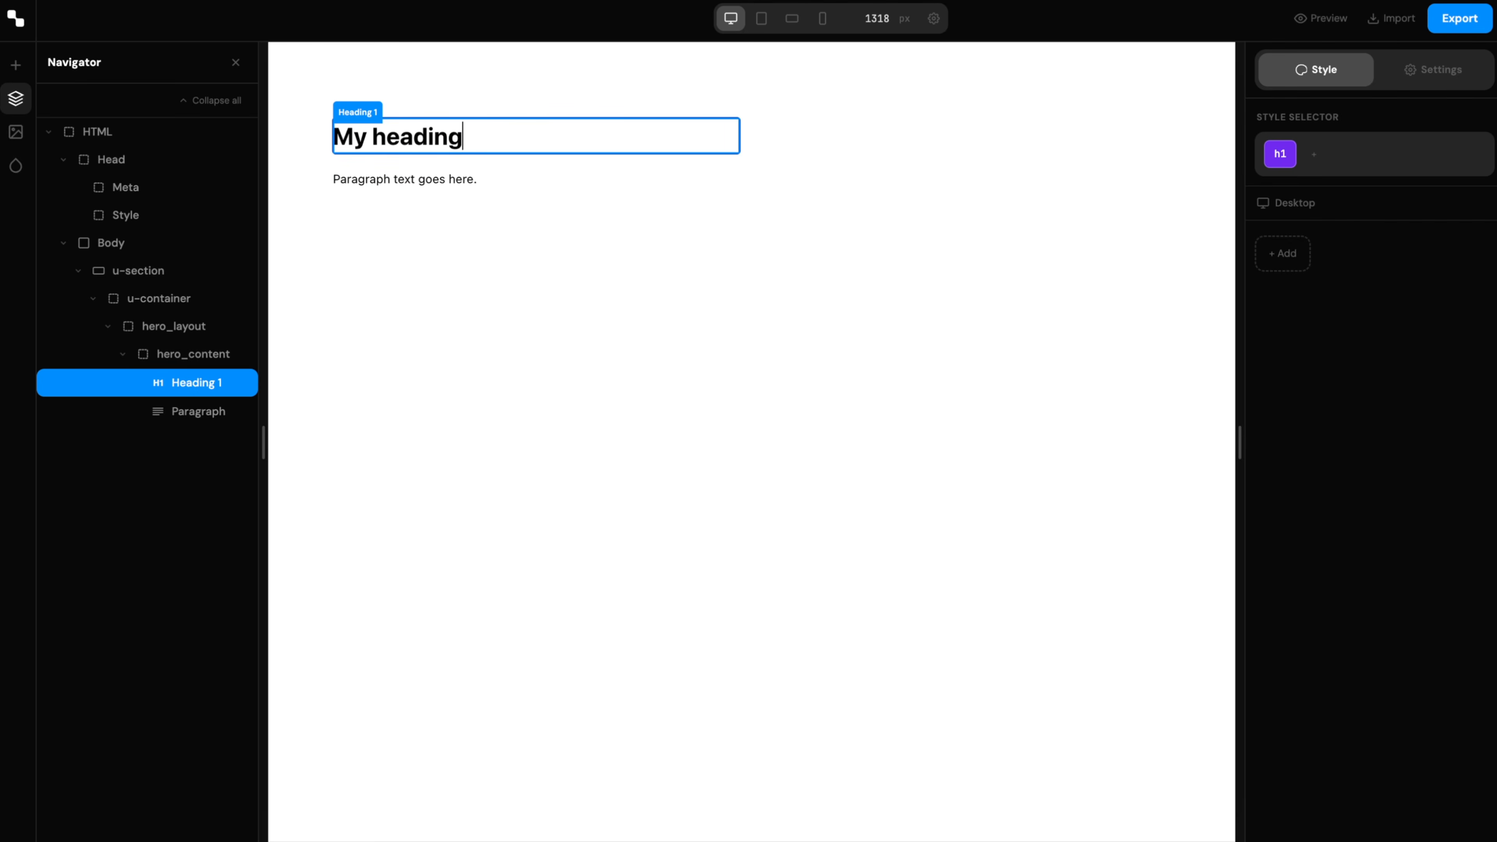
- Insert an Image into hero_layout beside the hero_content block
click(168, 329)
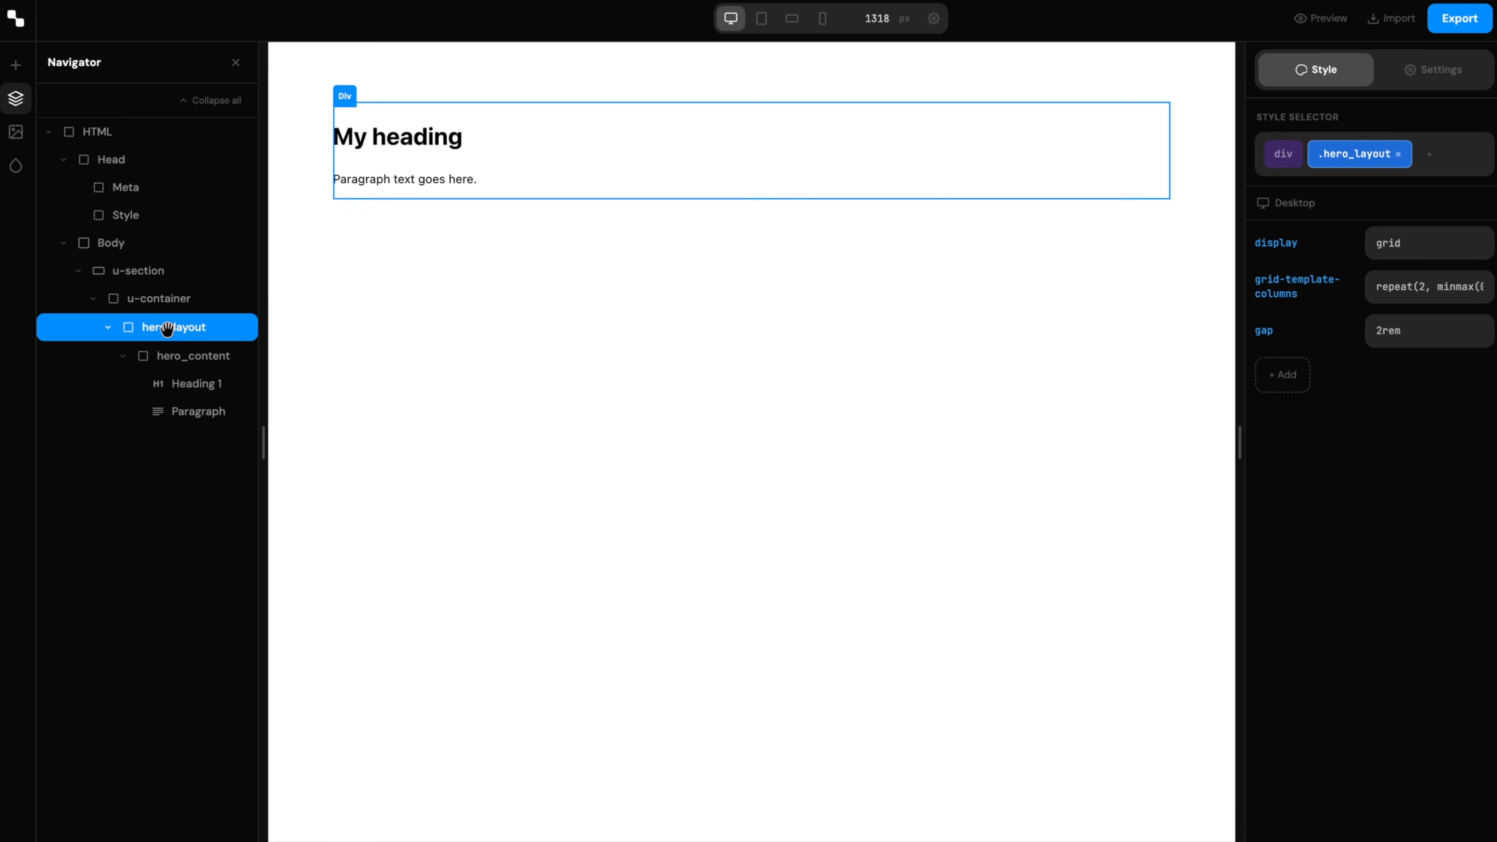
key(ctrl+k)
text(image)
key(Return)
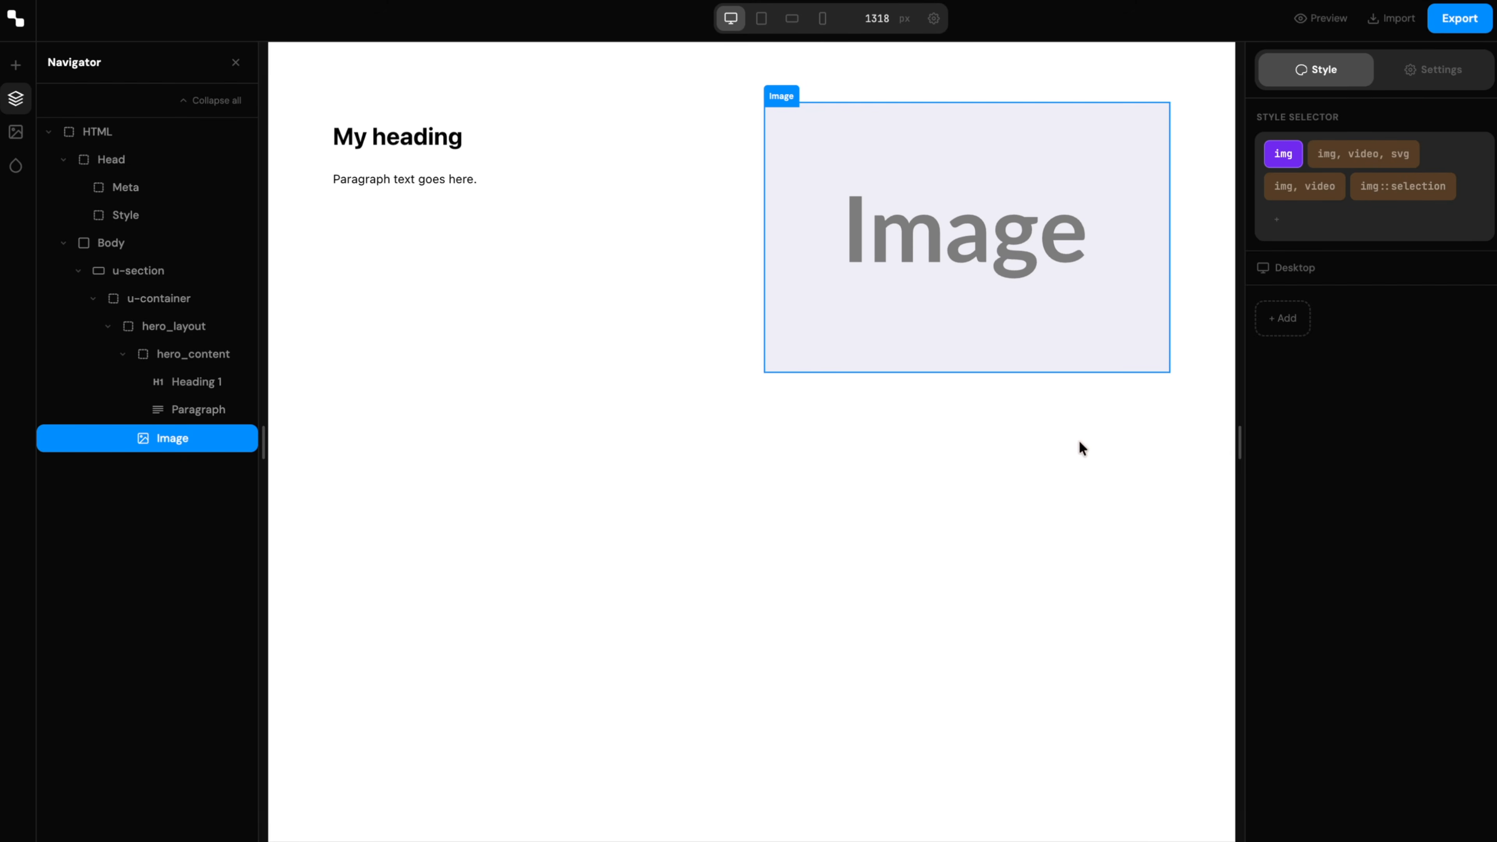
- Replace the image's placeholder source with the aerial city skyline photo from the image library
click(1441, 67)
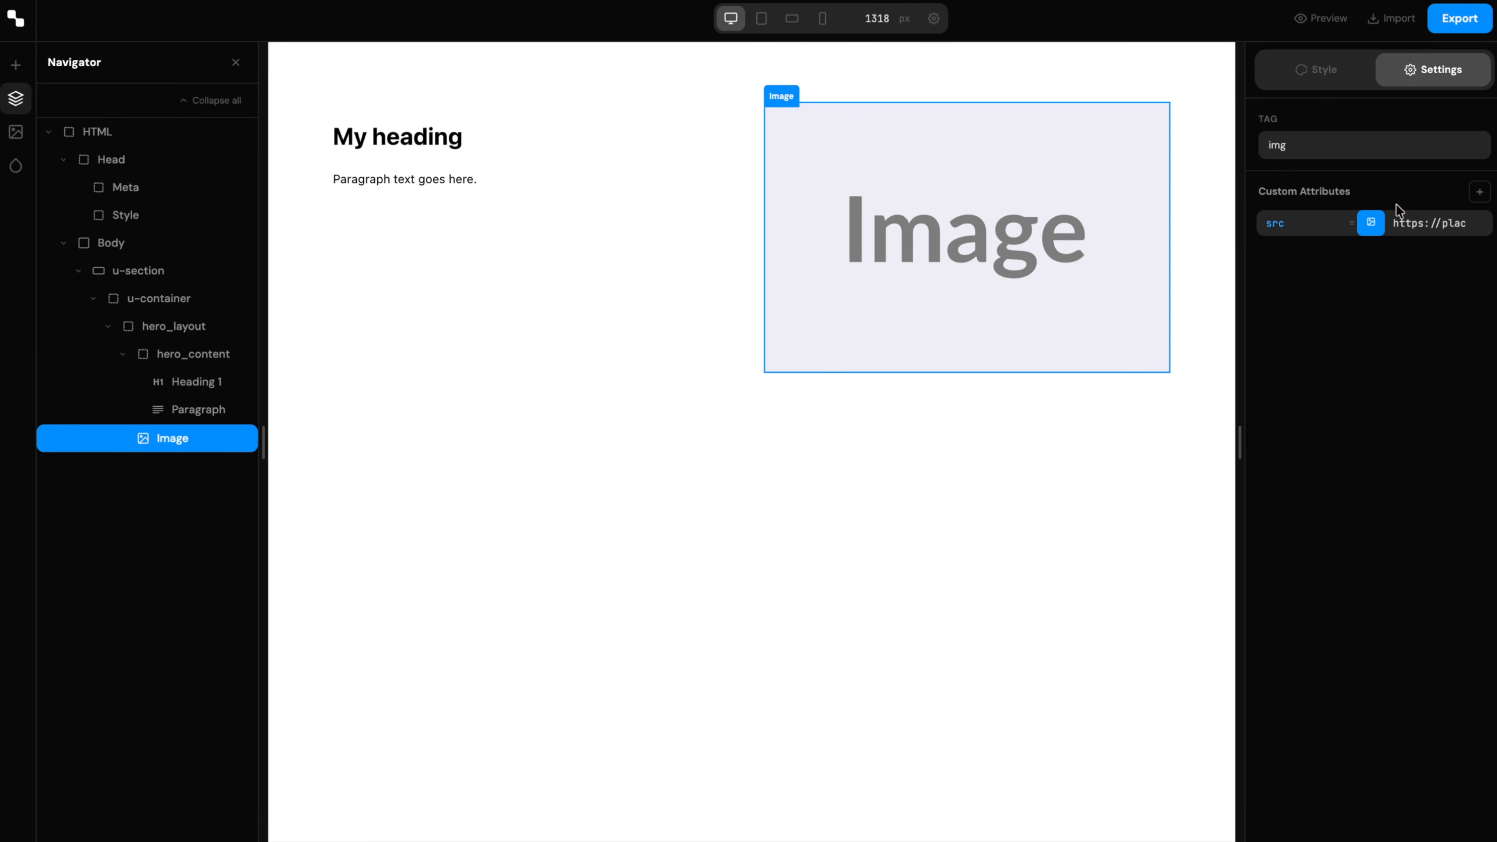
click(1372, 224)
click(760, 479)
click(702, 180)
click(736, 227)
click(851, 223)
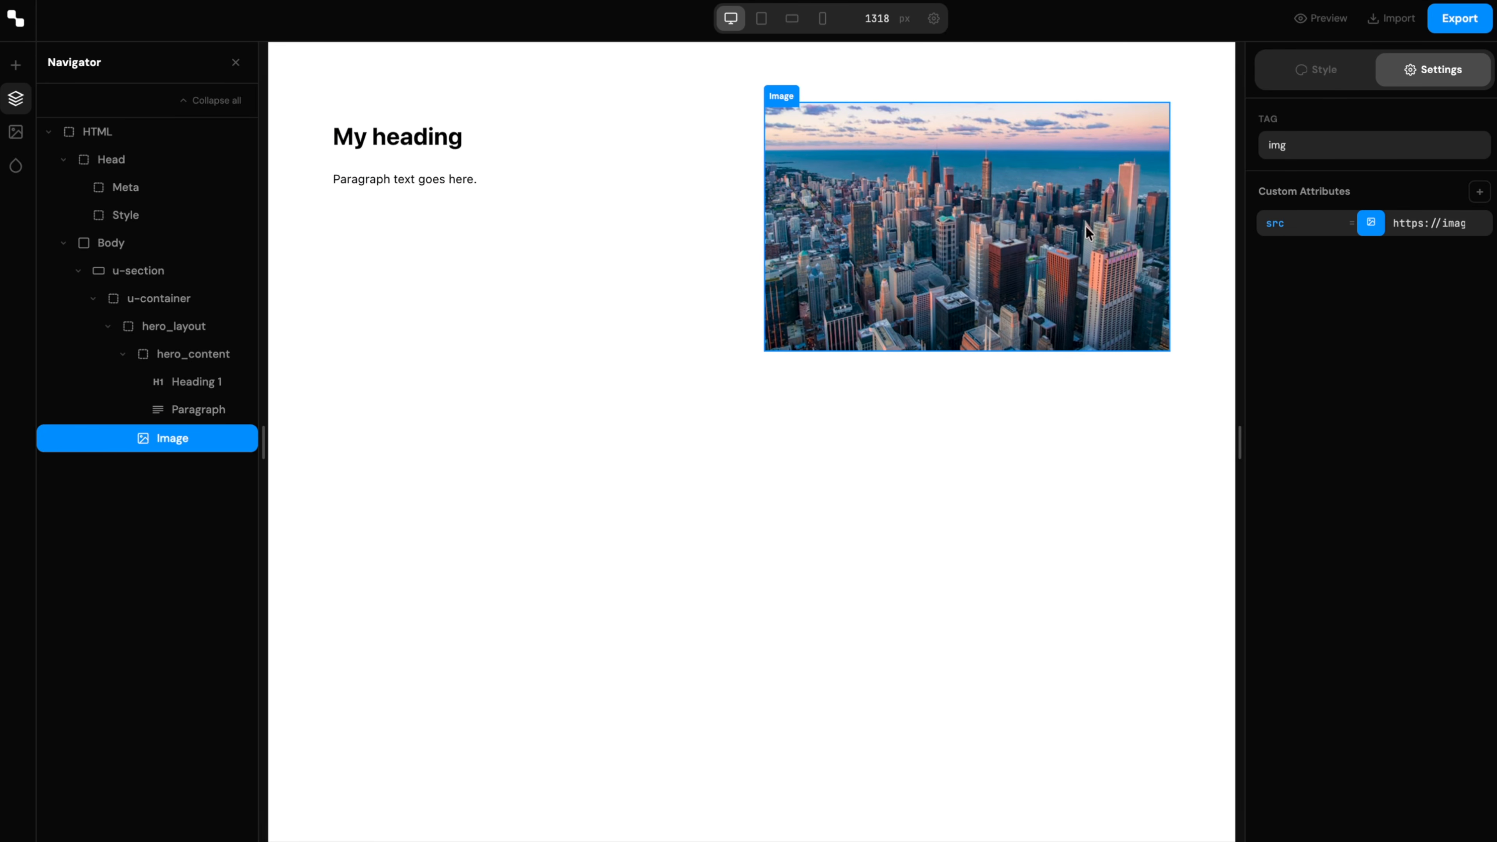
- Give the skyline image the class hero_image
text(.)
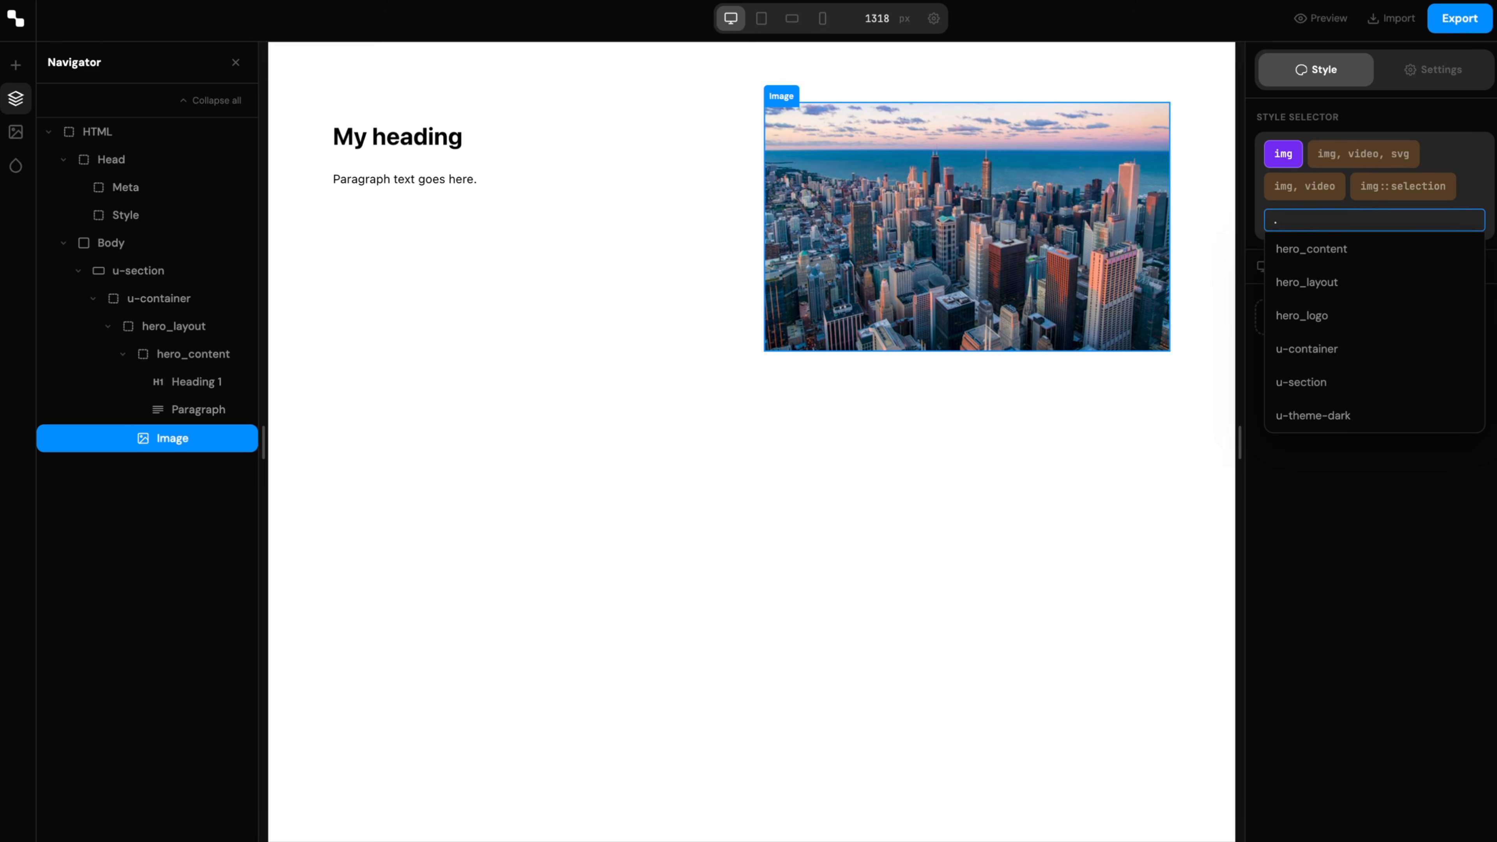
text(hero_image)
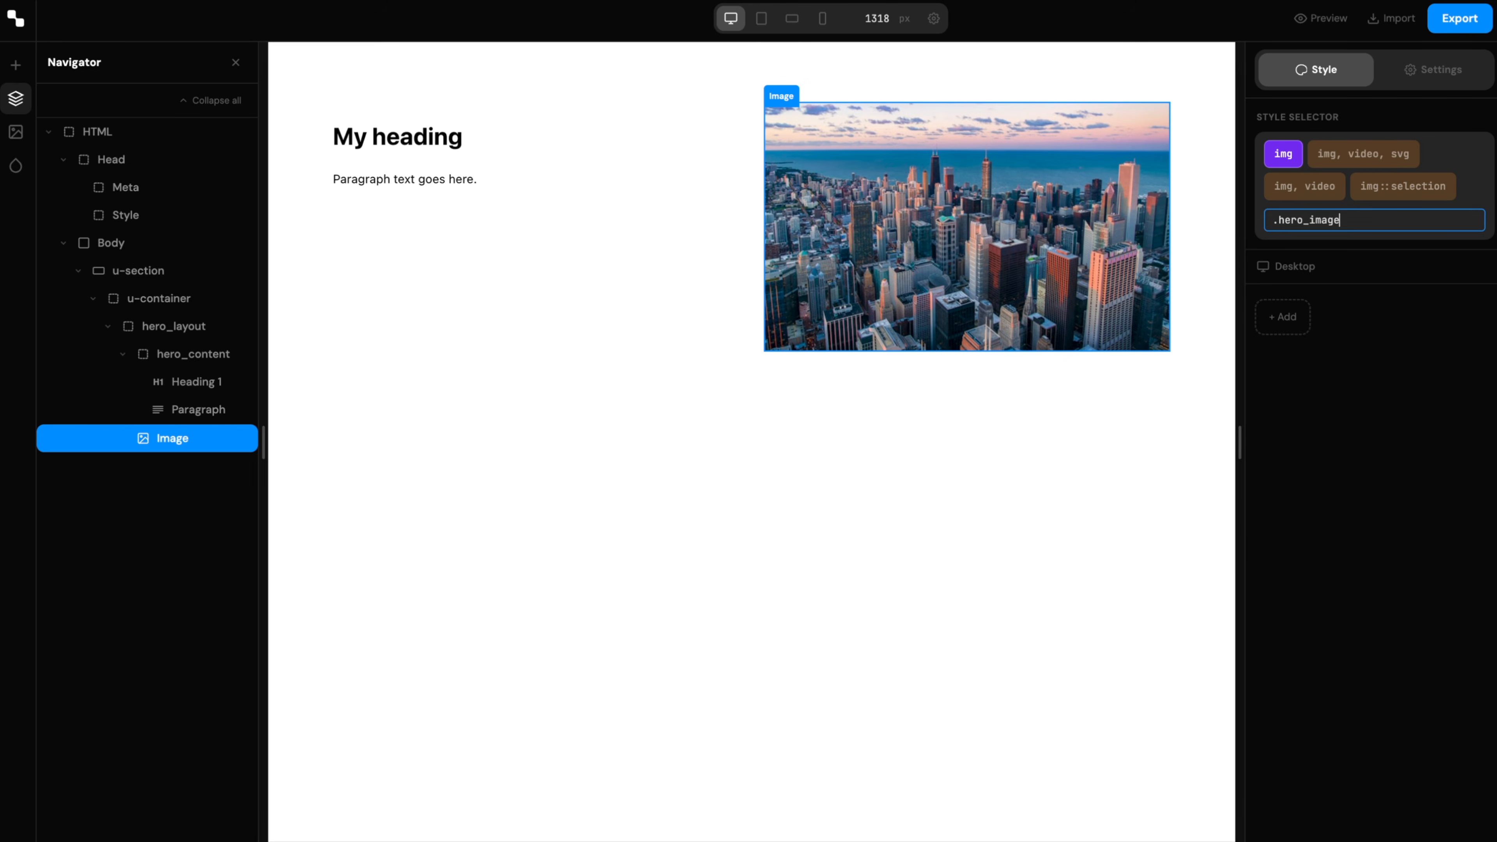
key(Return)
- Add a border-radius of 1rem to the hero_image class
key(Tab)
key(Return)
text(border-radius)
key(Return)
text(1rem)
key(Return)
key(Escape)
- Add align-self with the value center to the hero_content class
click(479, 147)
click(454, 160)
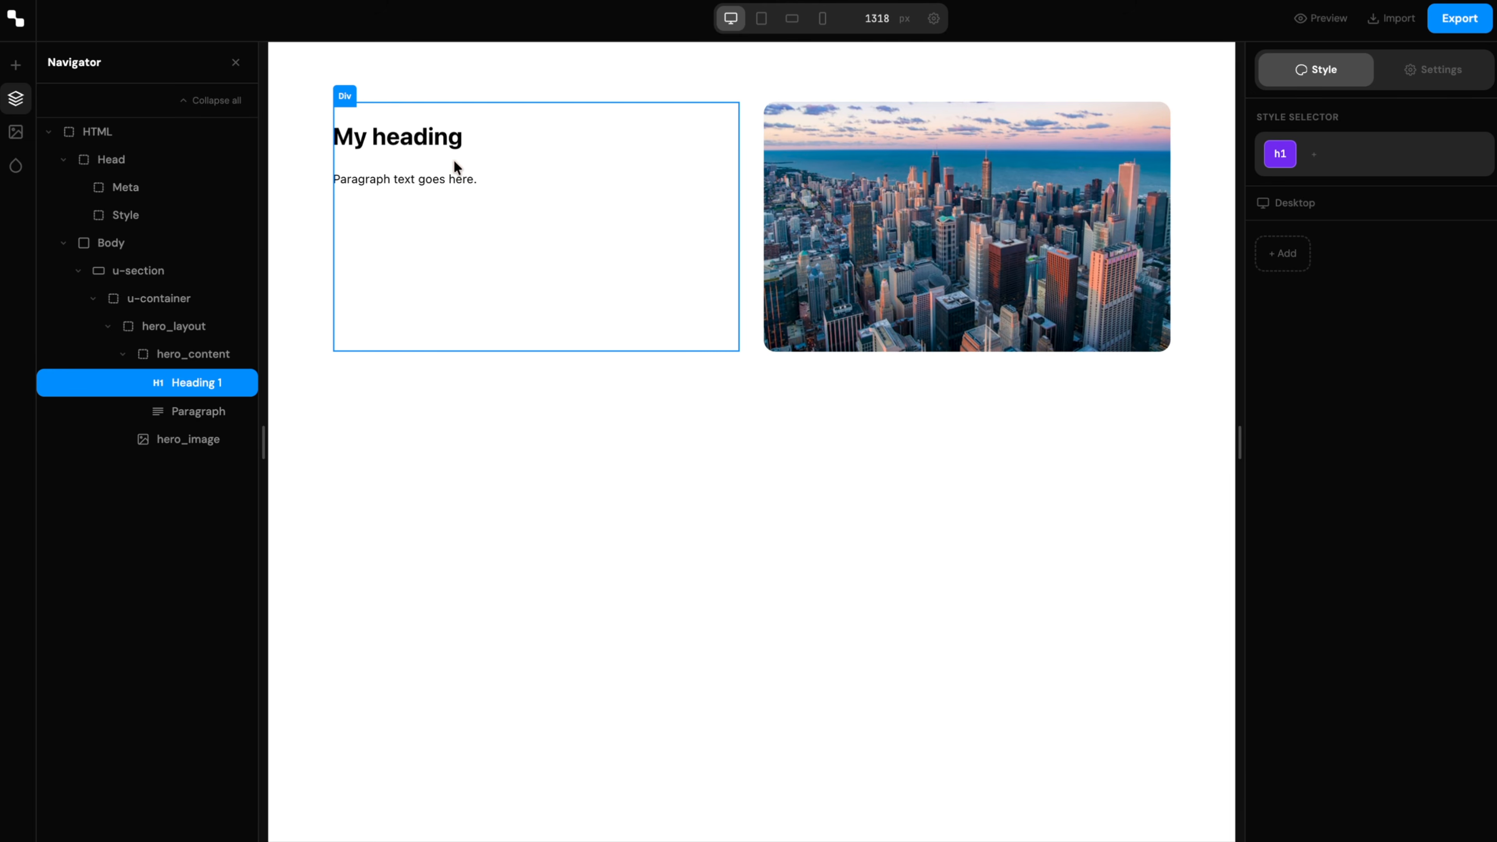
click(1286, 252)
text(align-self)
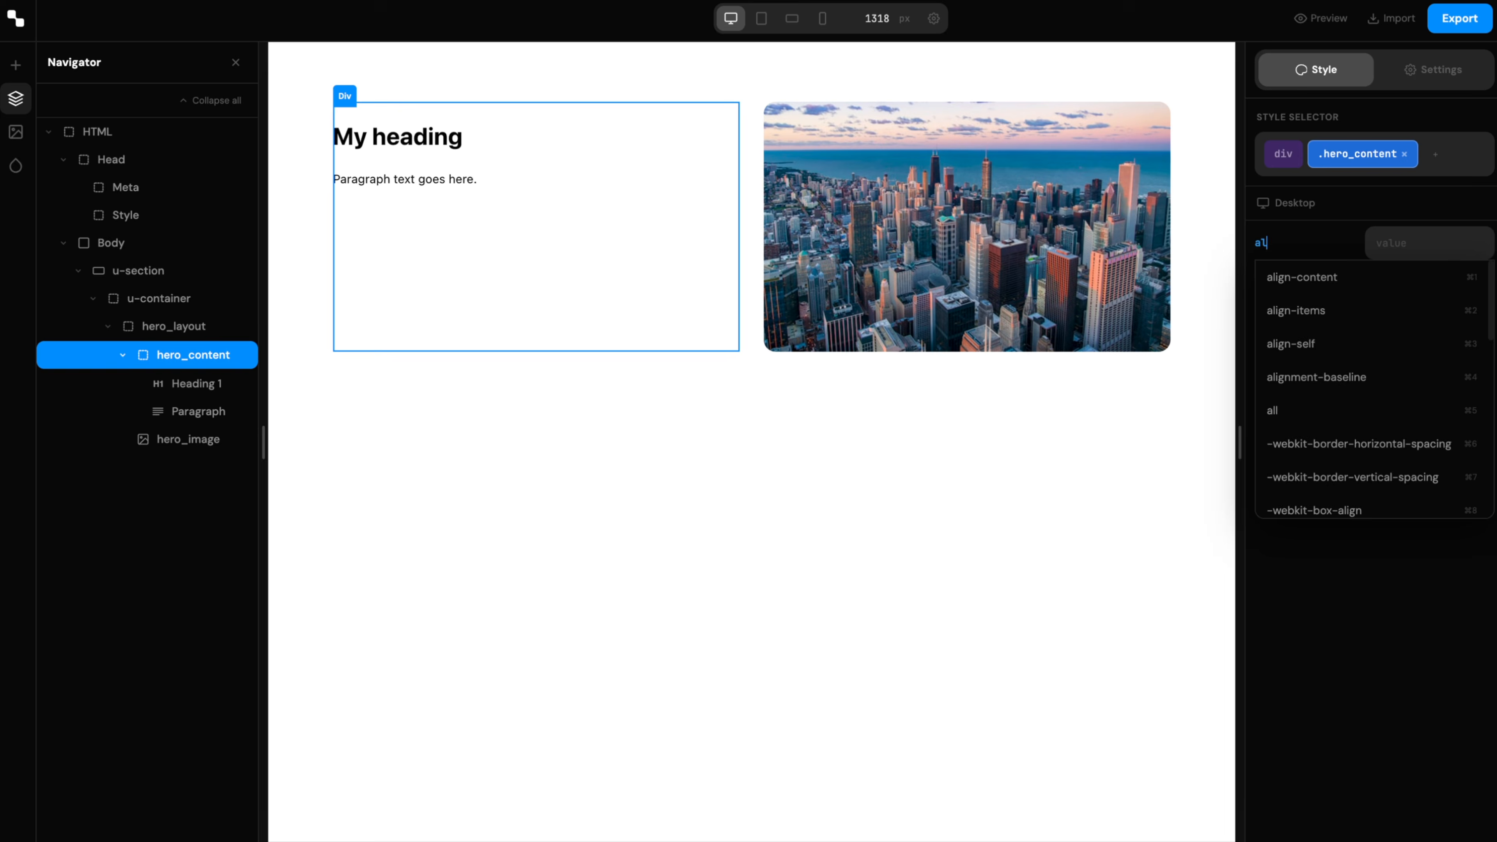
key(Return)
text(center)
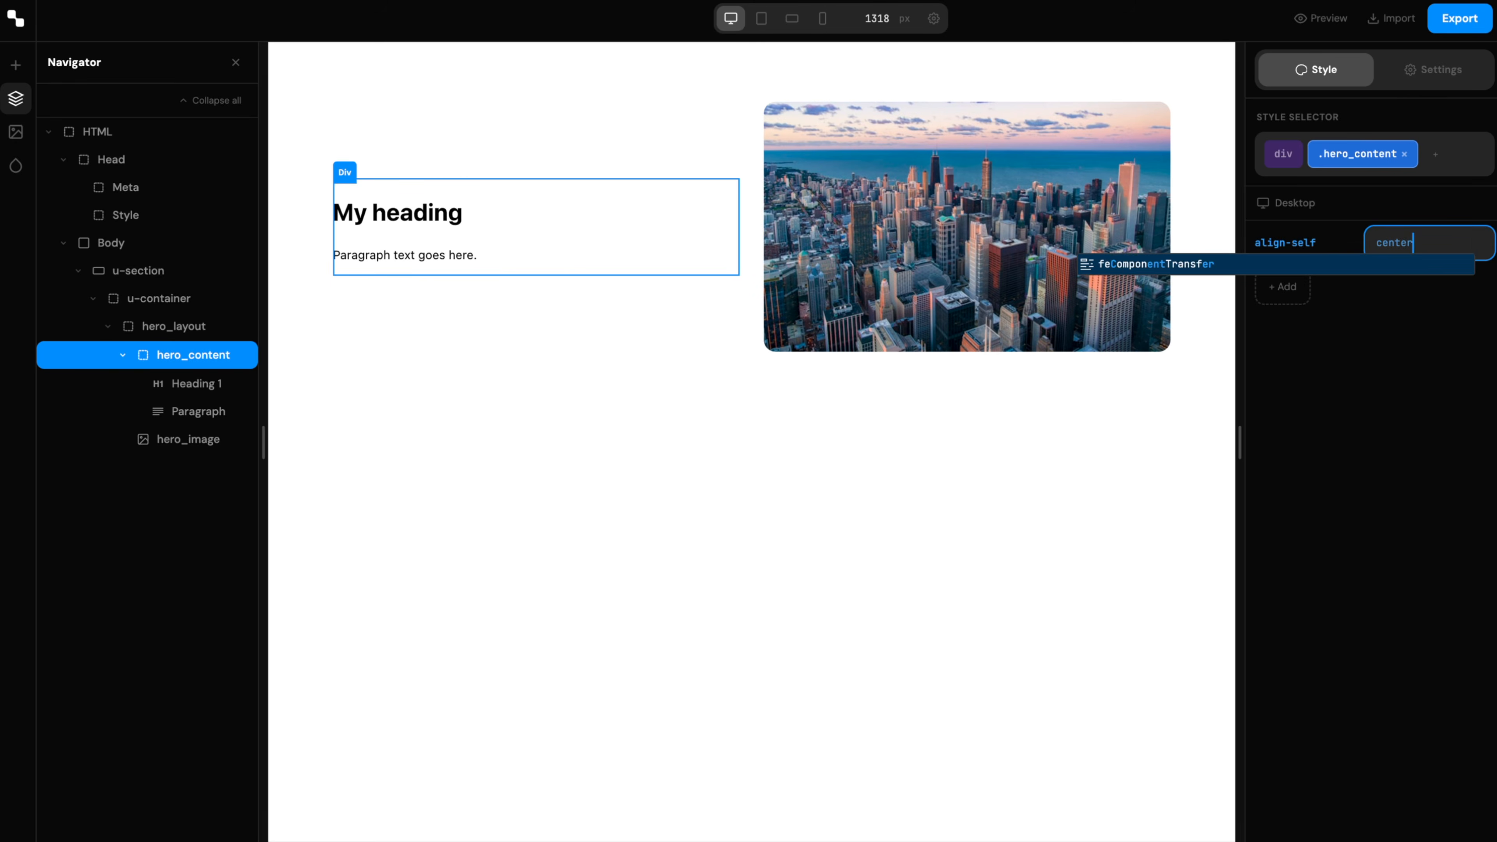
key(Return)
- Add a width of 100% to the hero_content class
text(wid)
key(Return)
text(100)
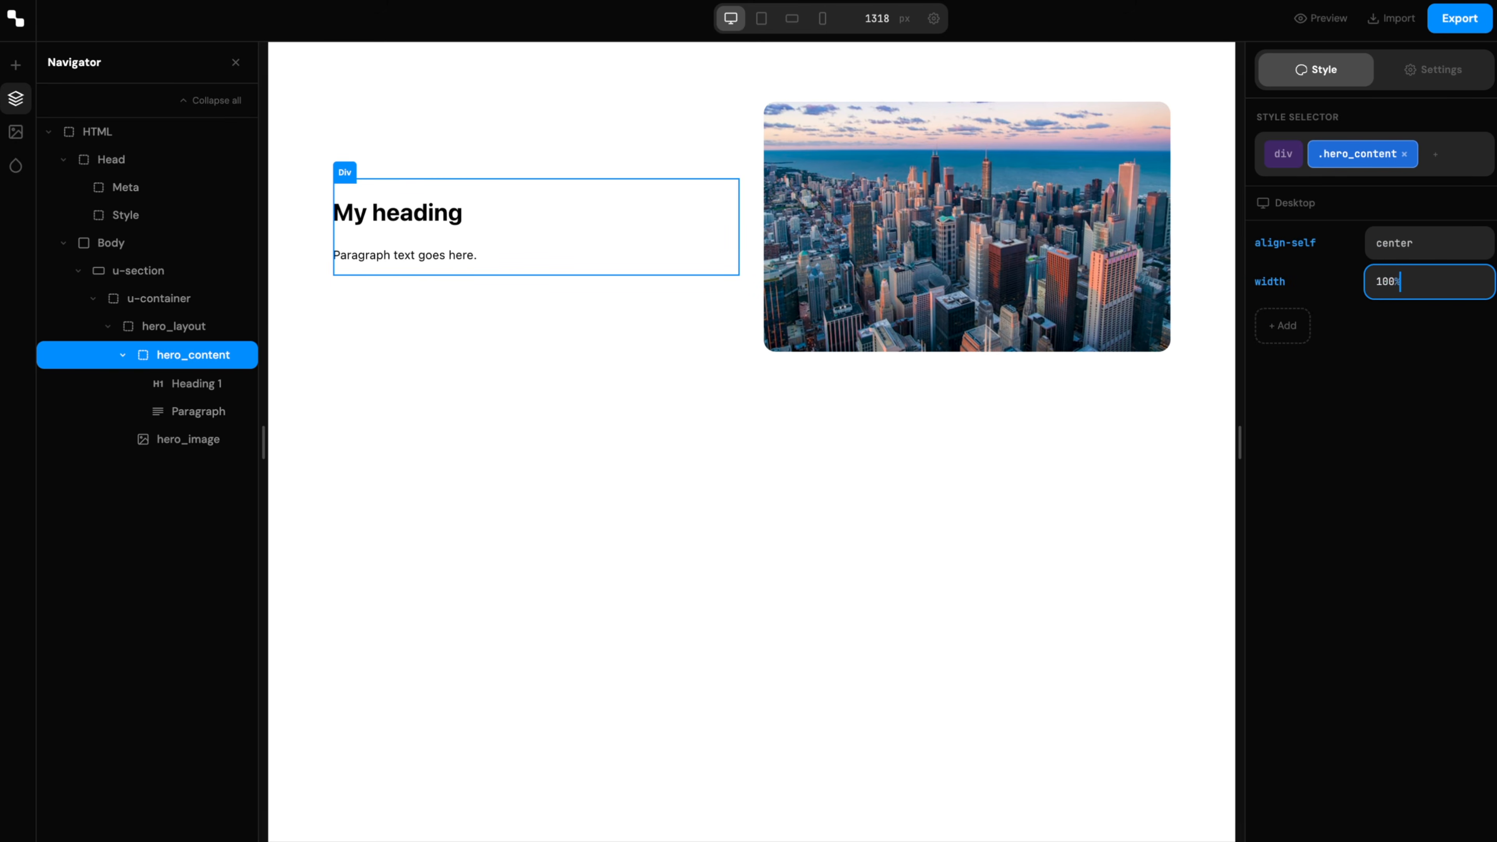
key(Return)
key(Escape)
click(801, 366)
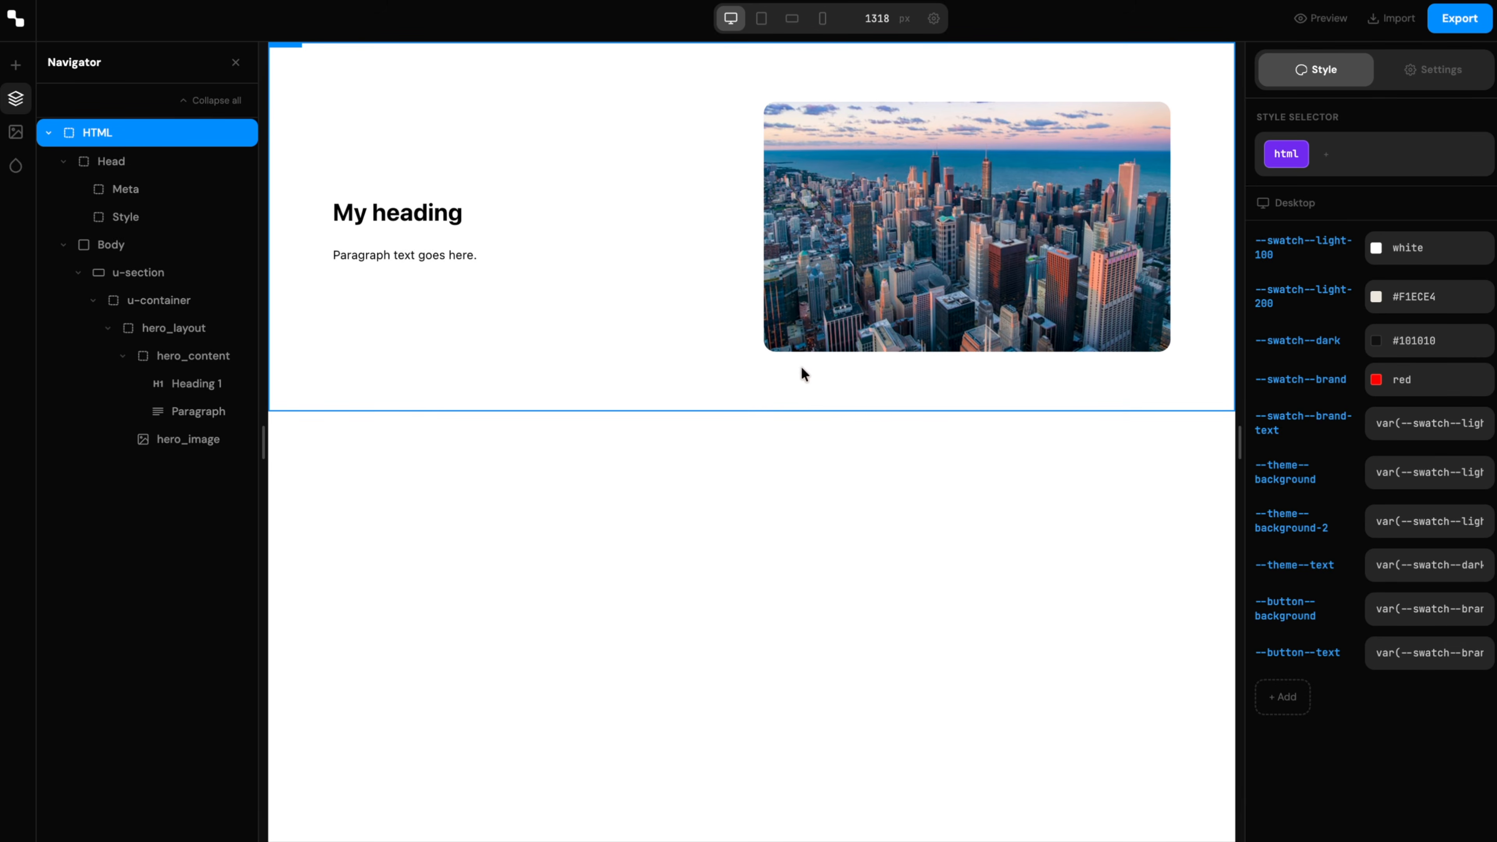
- At the tablet breakpoint, change hero_layout's grid-template-columns to repeat(1, minmax(0, 1fr))
click(761, 18)
click(751, 189)
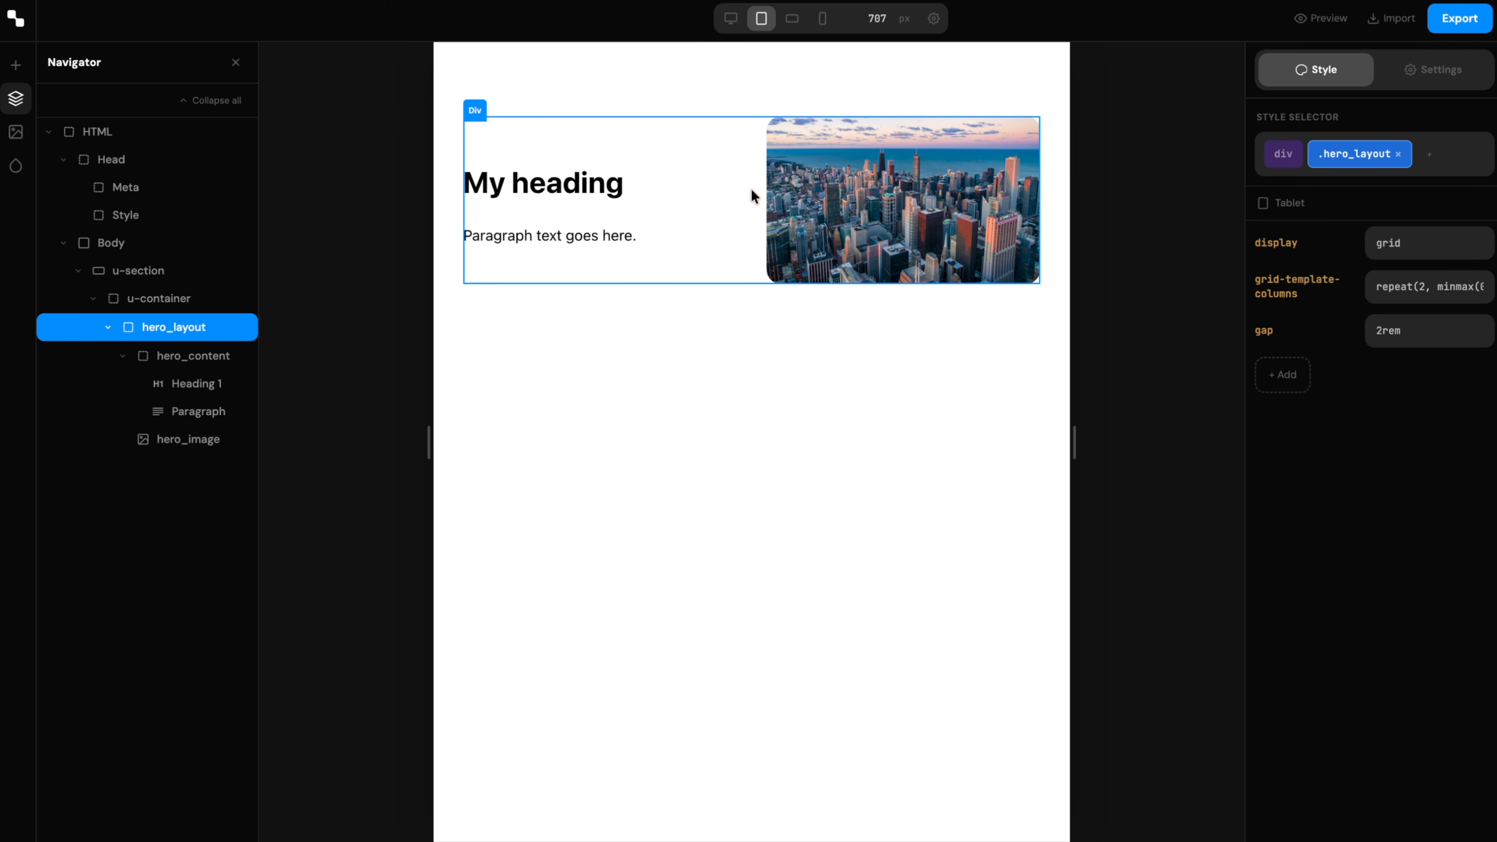
click(1402, 288)
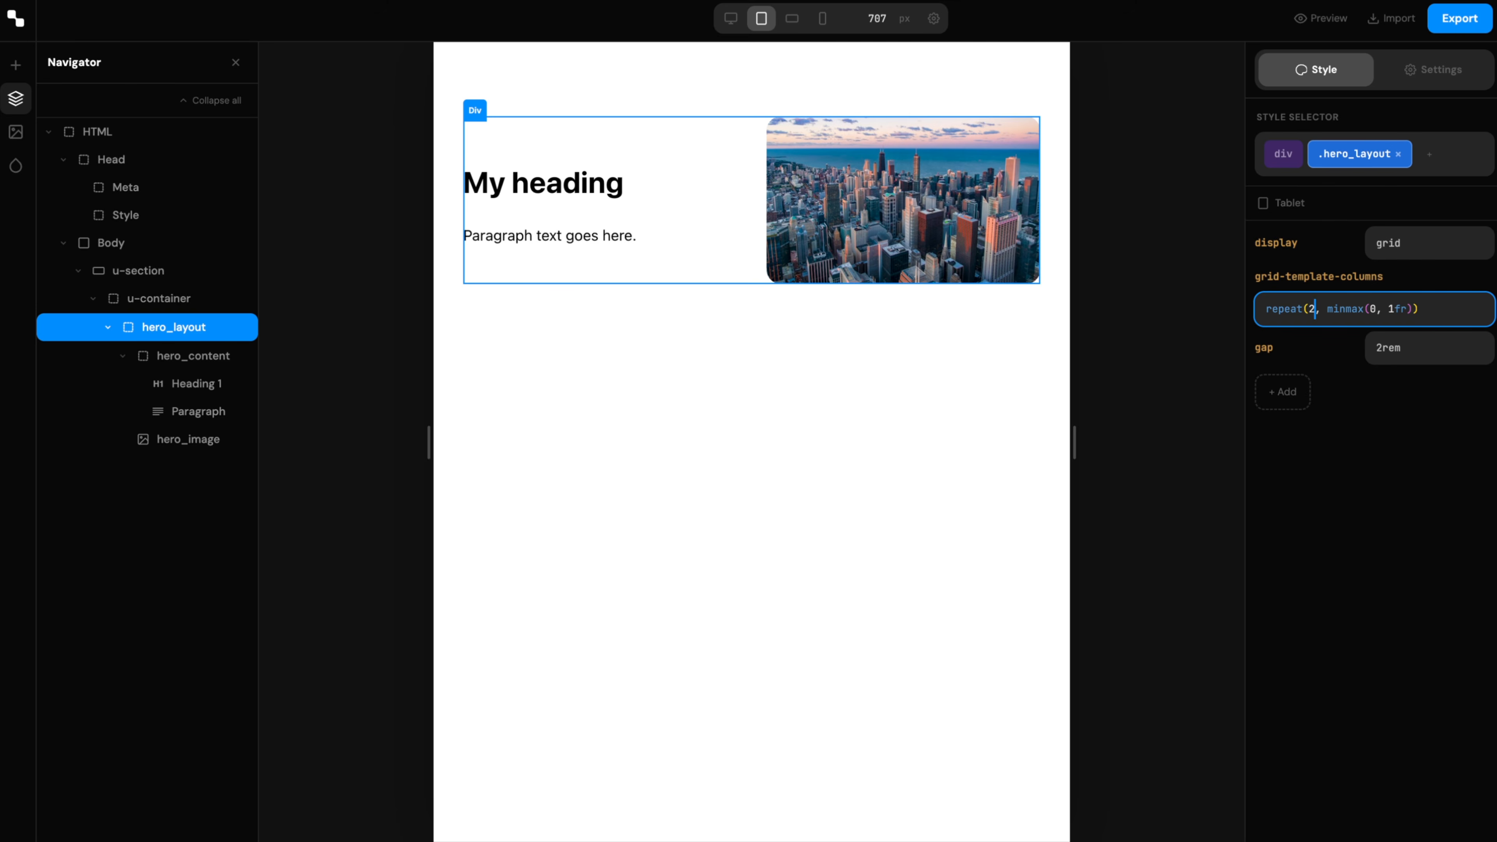
key(BackSpace)
text(1)
key(Return)
key(Escape)
key(Escape)
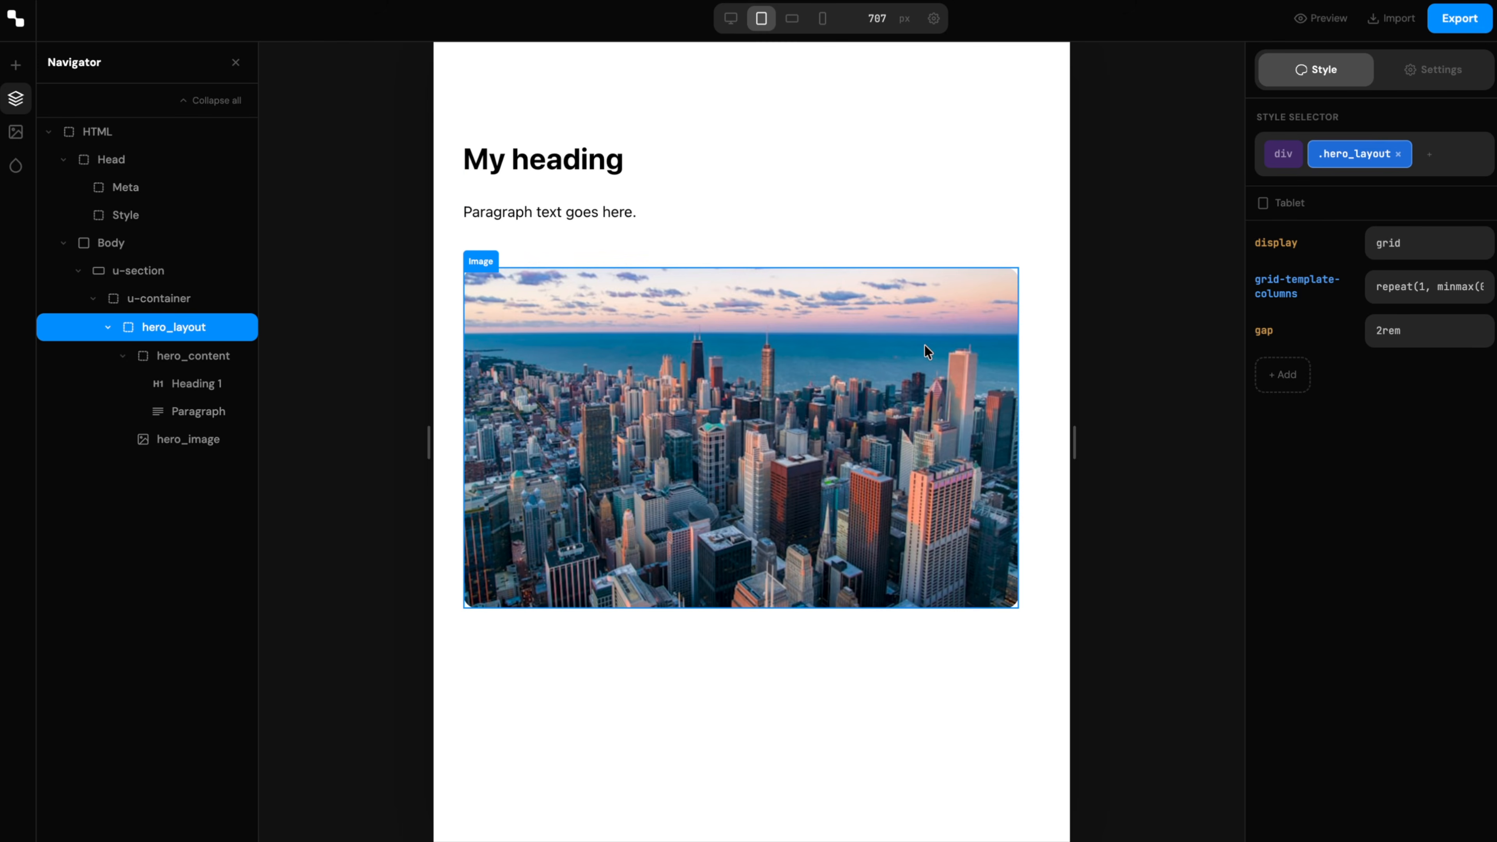
- At the desktop breakpoint, add a width of 100% to the img tag selector of the hero image
click(925, 345)
click(1019, 251)
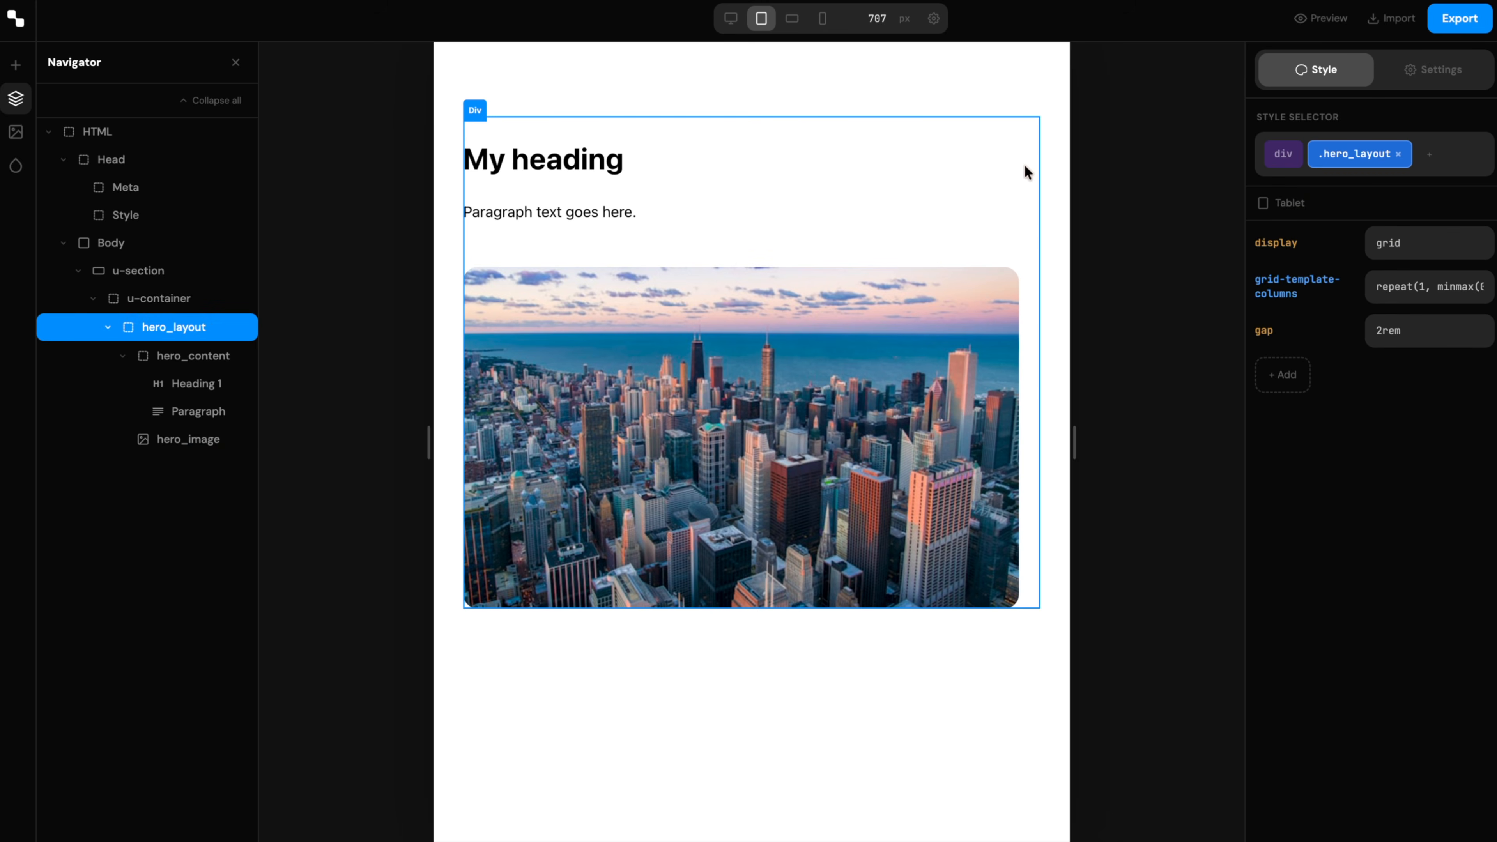
click(744, 18)
click(897, 262)
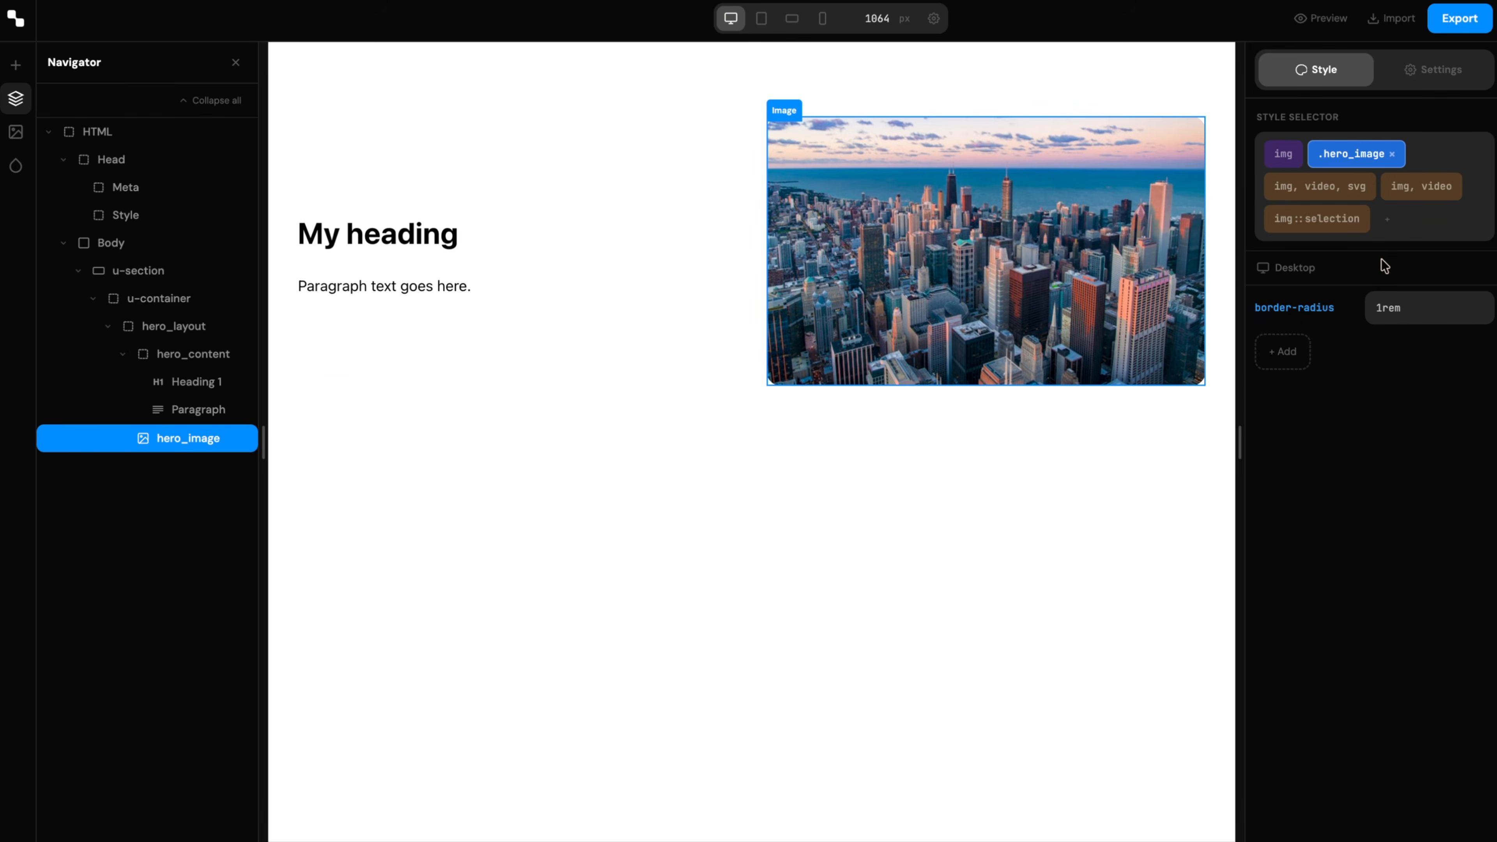
click(1274, 156)
click(1283, 318)
text(width)
key(Return)
text(100%)
key(Return)
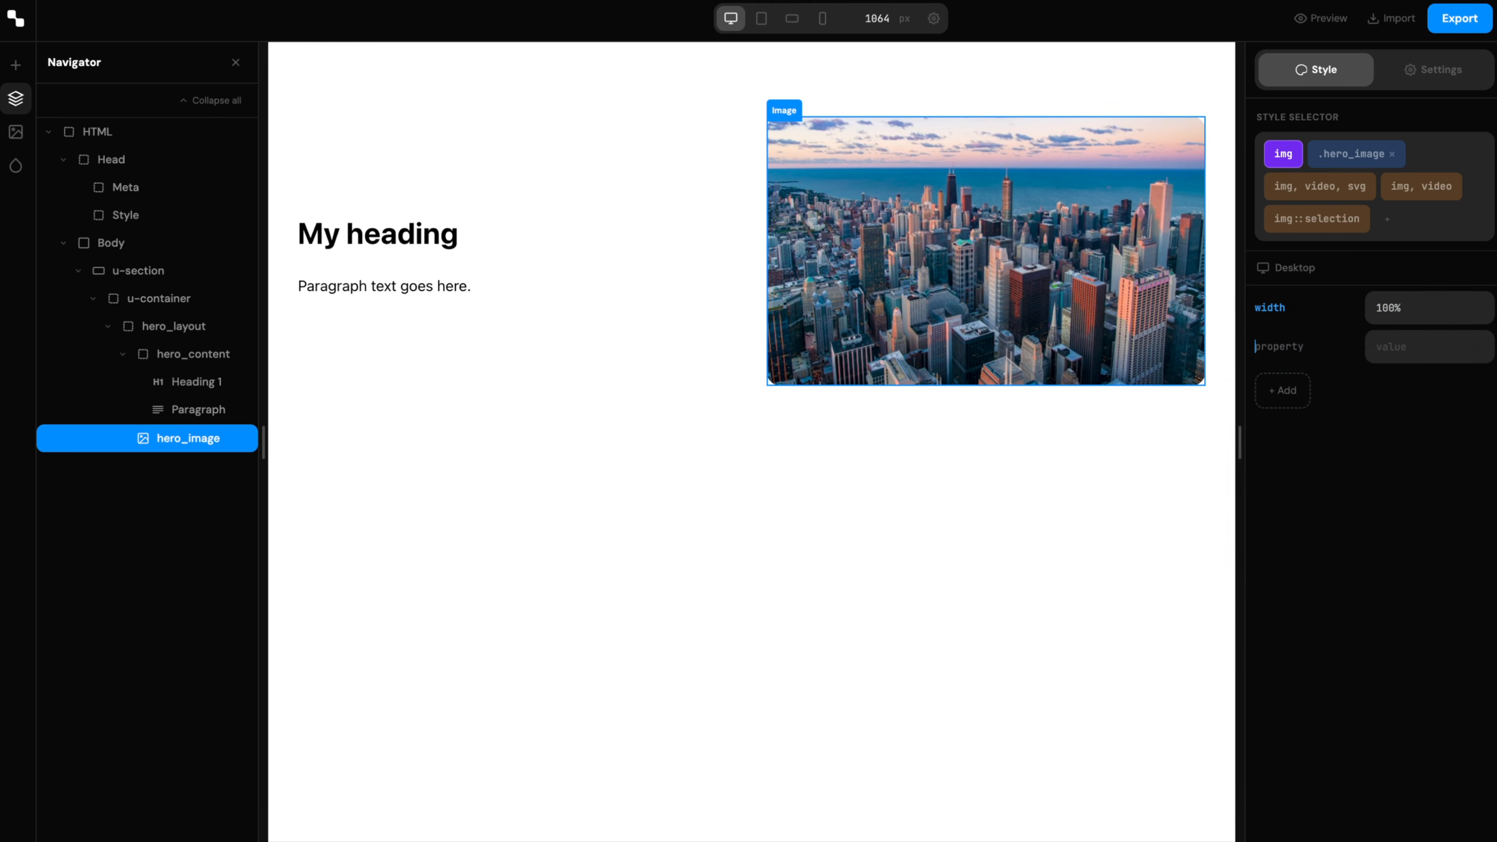
- Check the hero layout at the tablet, mobile landscape and mobile breakpoints, and return to desktop
click(1048, 465)
click(762, 18)
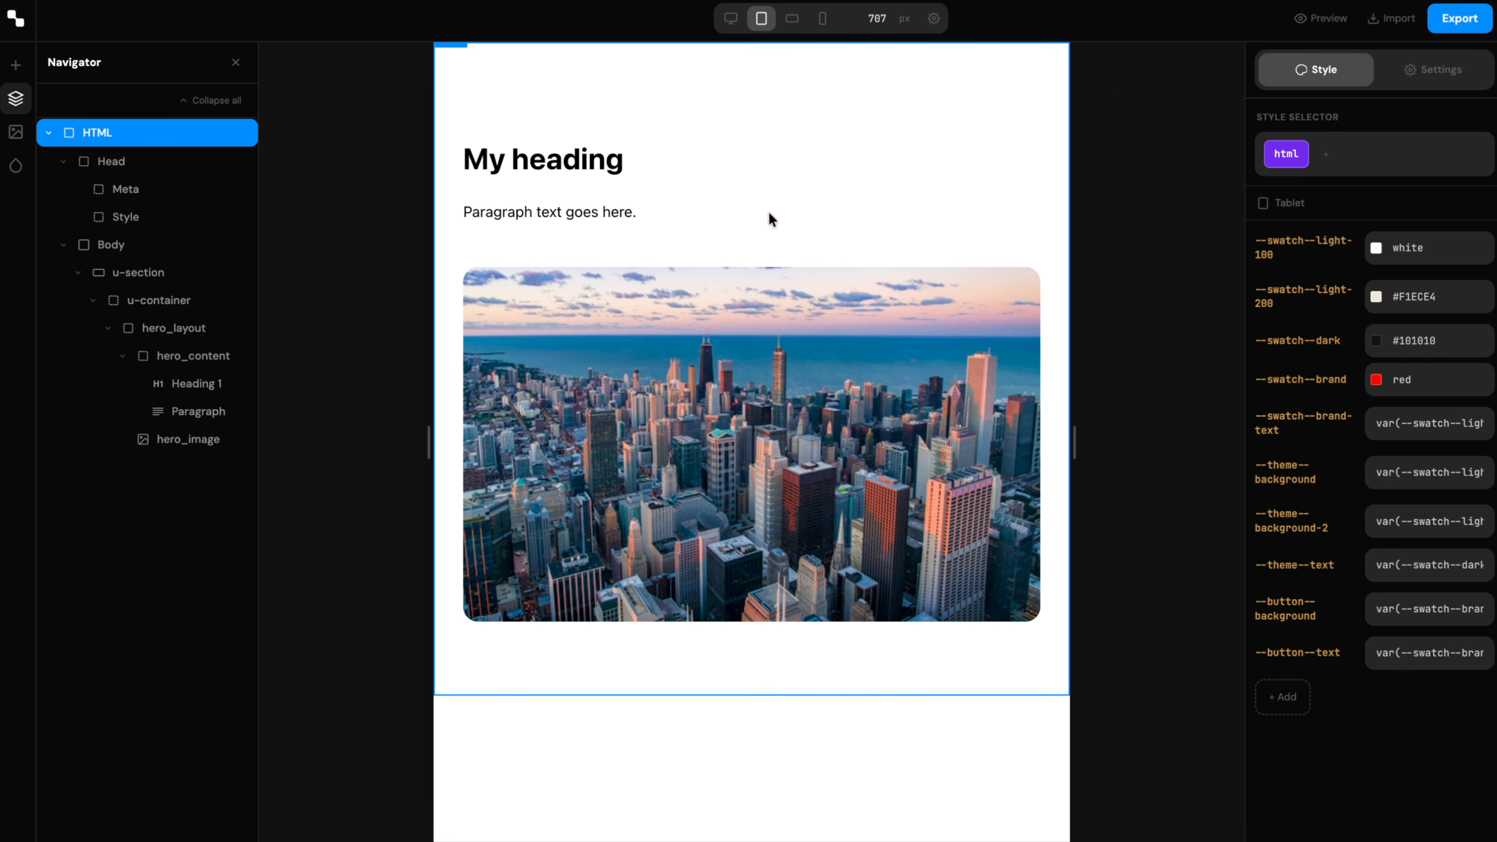
key(3)
key(4)
key(1)
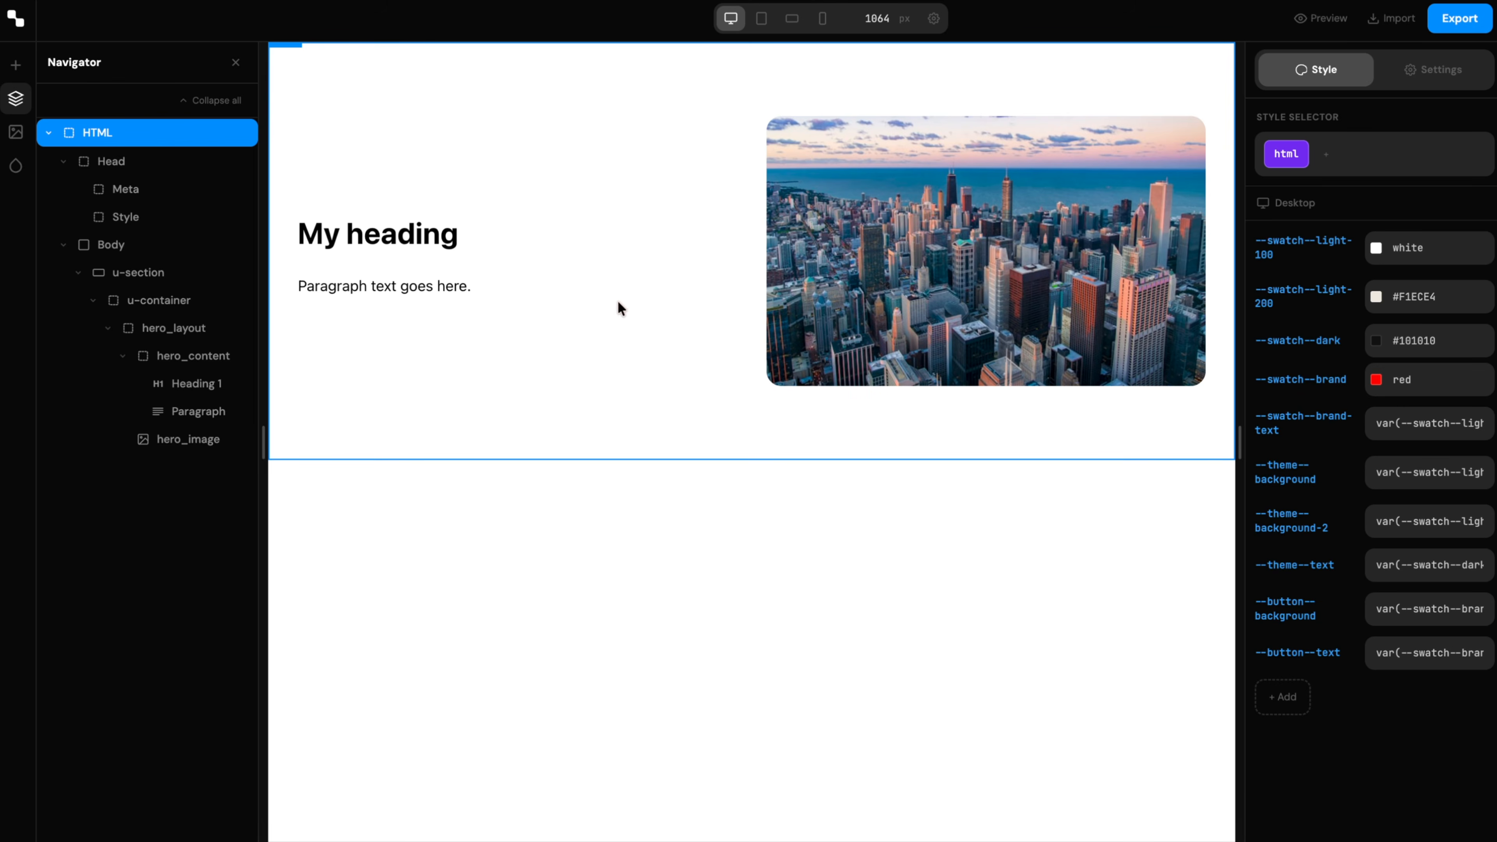
- Export the page as HTML and open the downloaded index (1).html in the browser
click(695, 230)
click(800, 258)
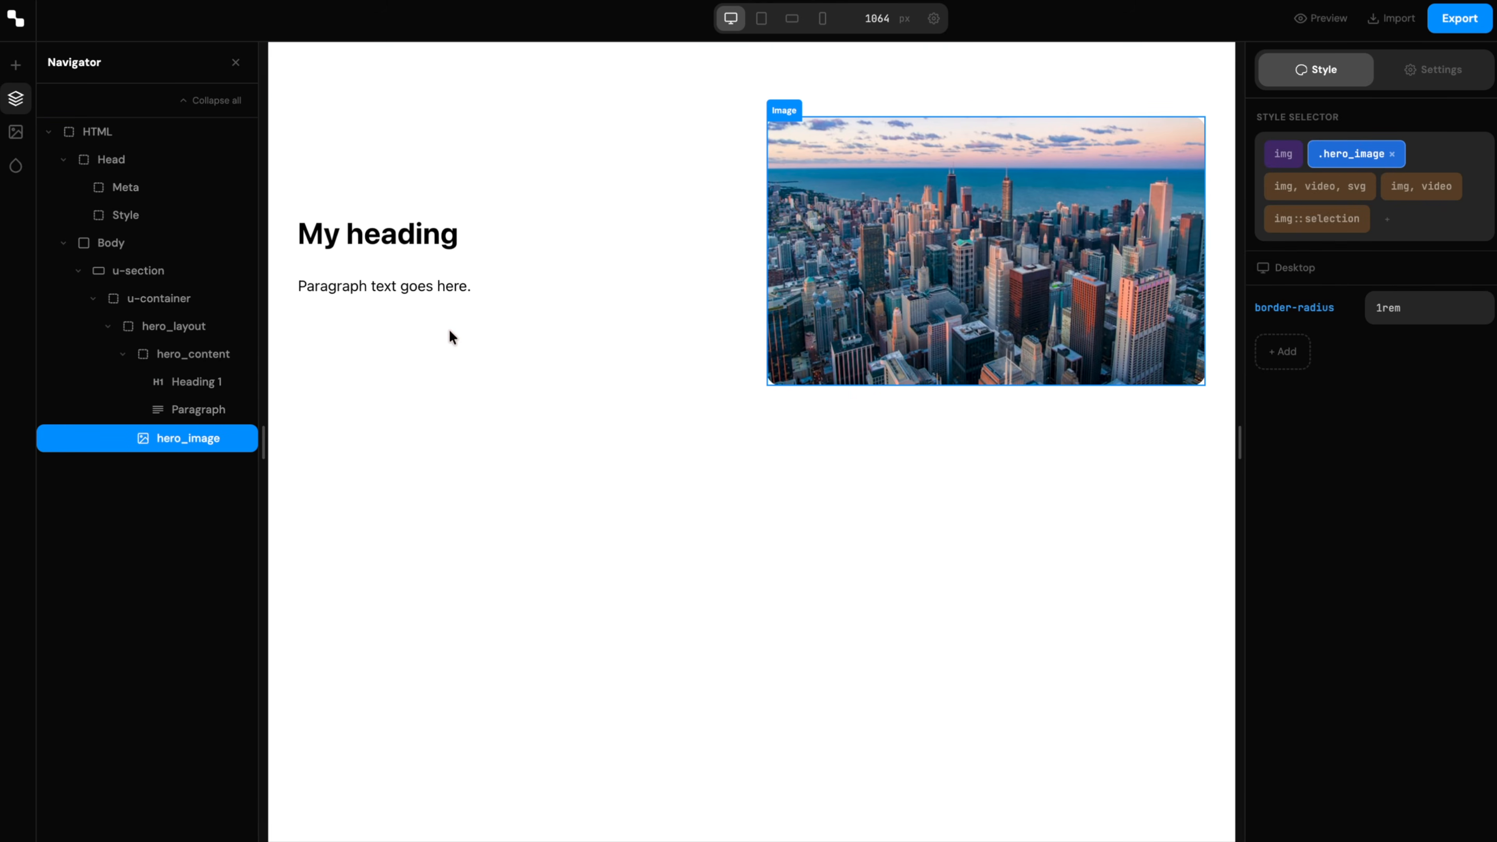
click(1451, 22)
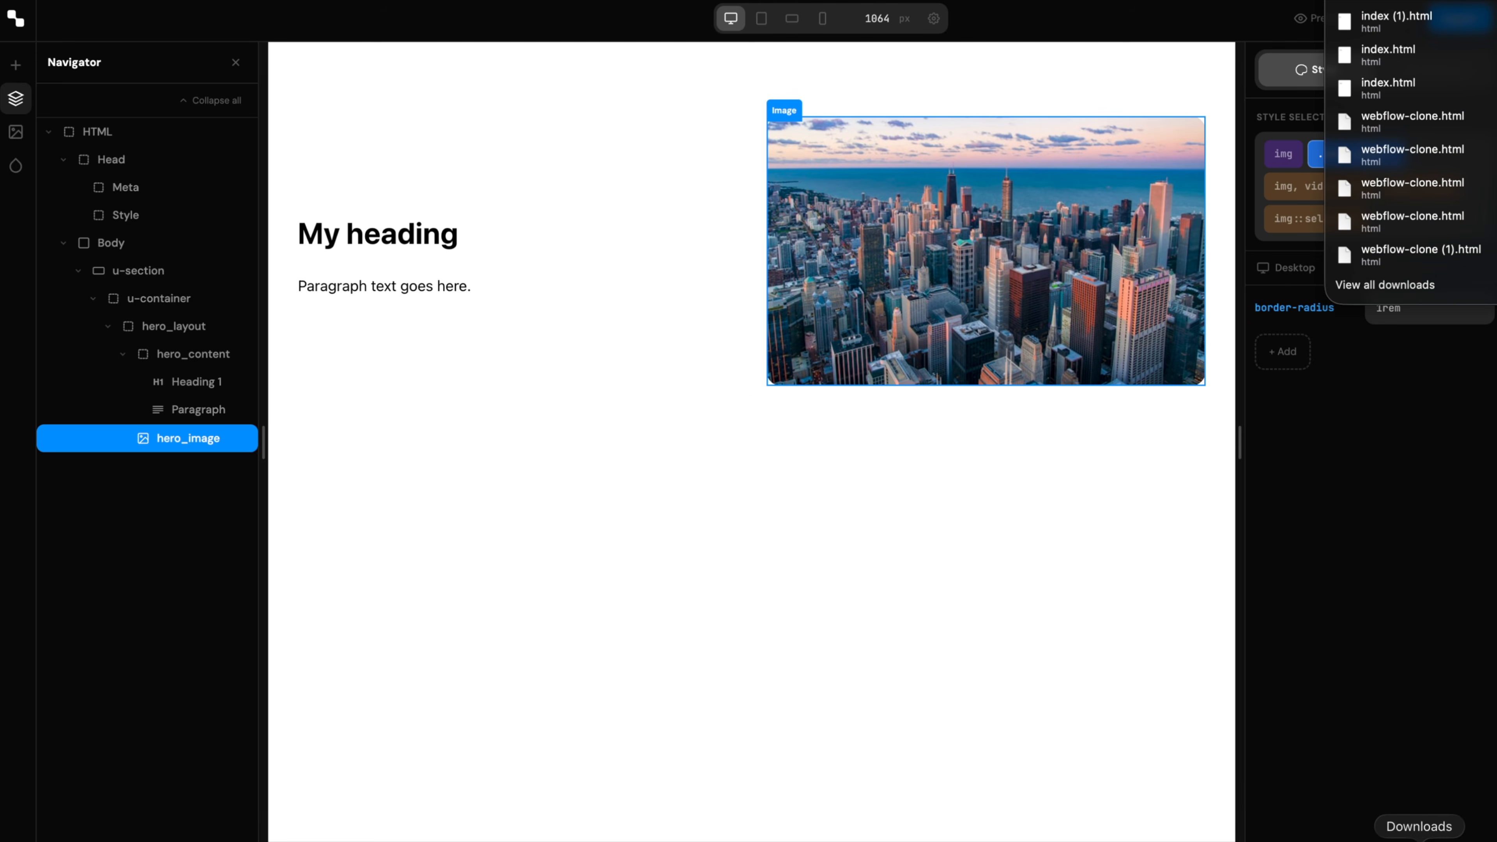
click(1420, 836)
click(1438, 836)
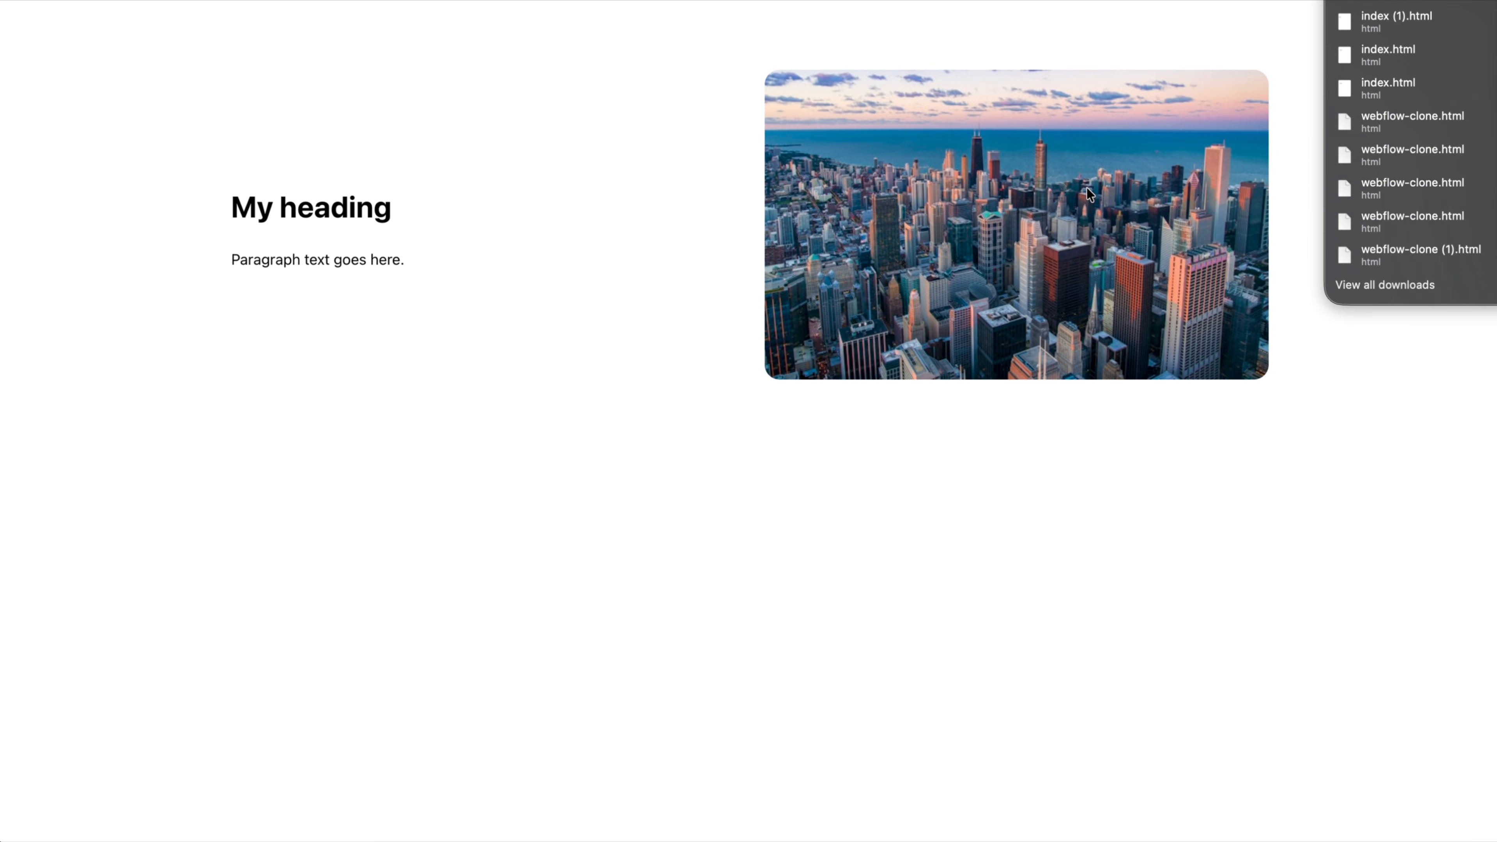
- Inspect the hero image's markup and CSS rules in the exported page with the developer tools, and close them
click(686, 188)
right_click(827, 228)
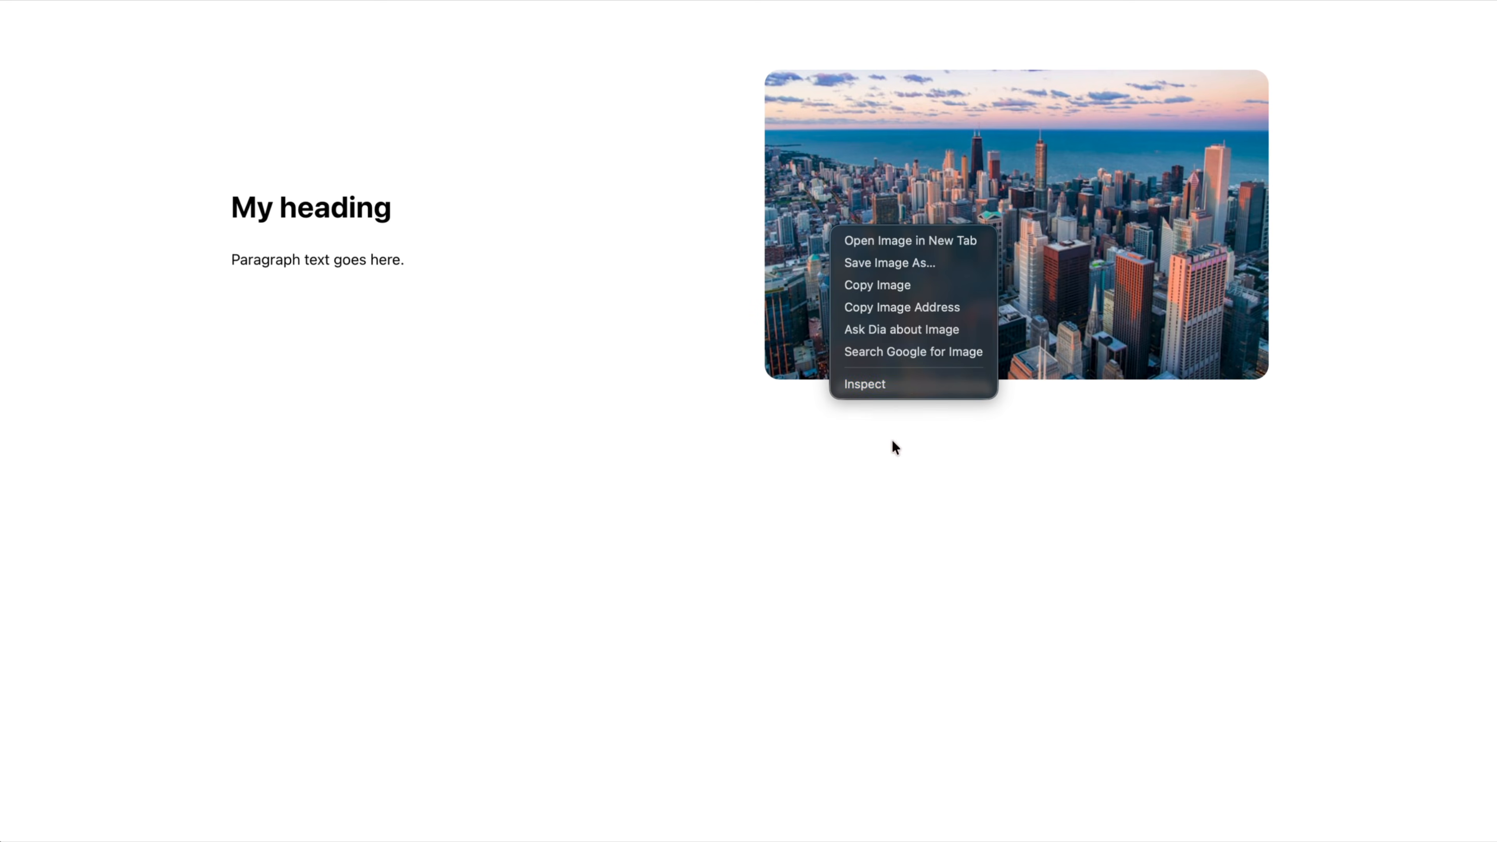
click(888, 389)
drag(1113, 346, 1102, 286)
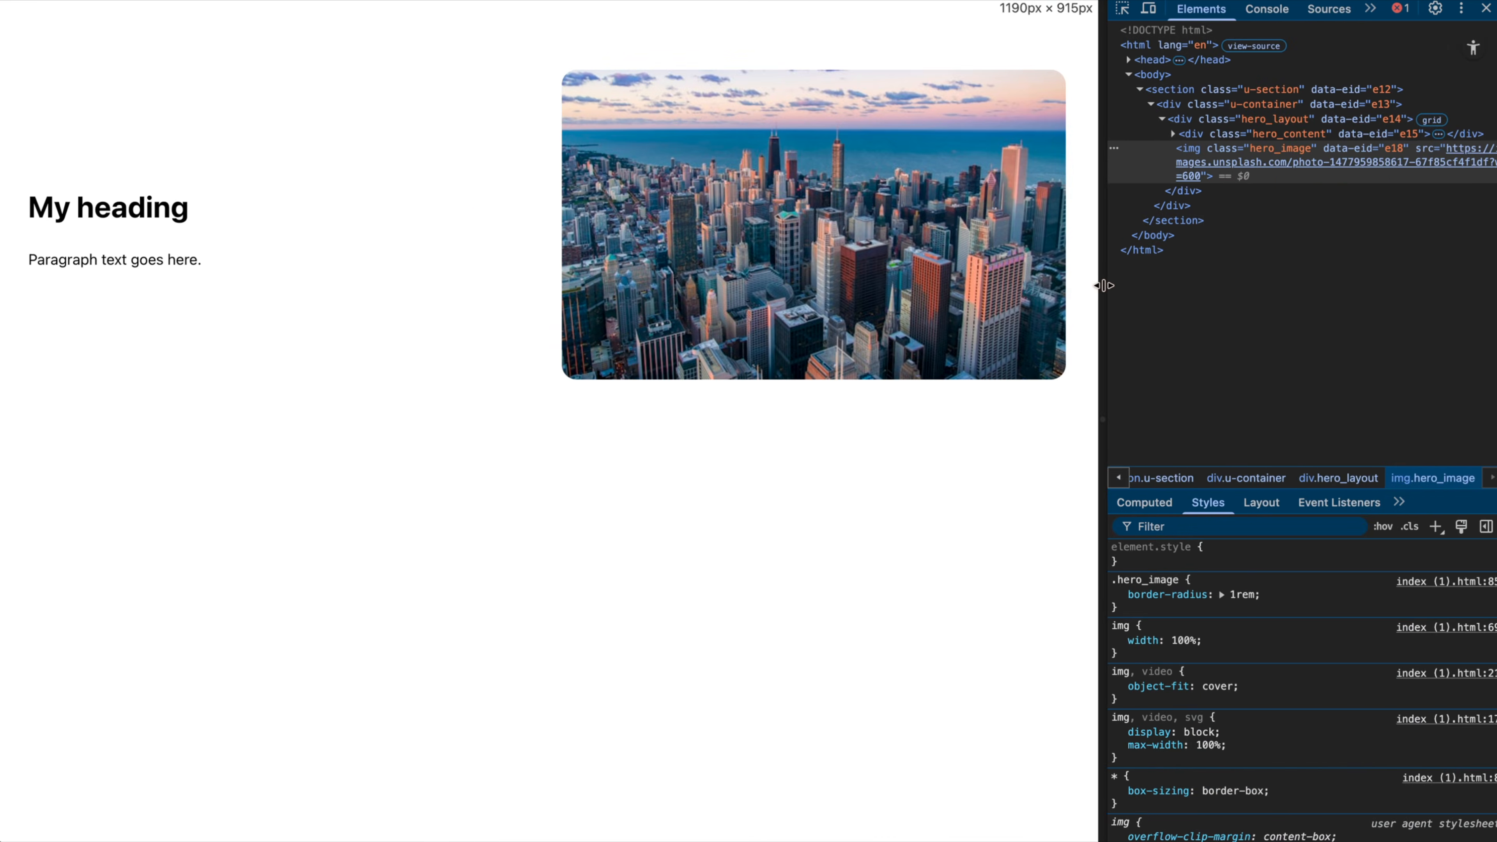
click(1486, 8)
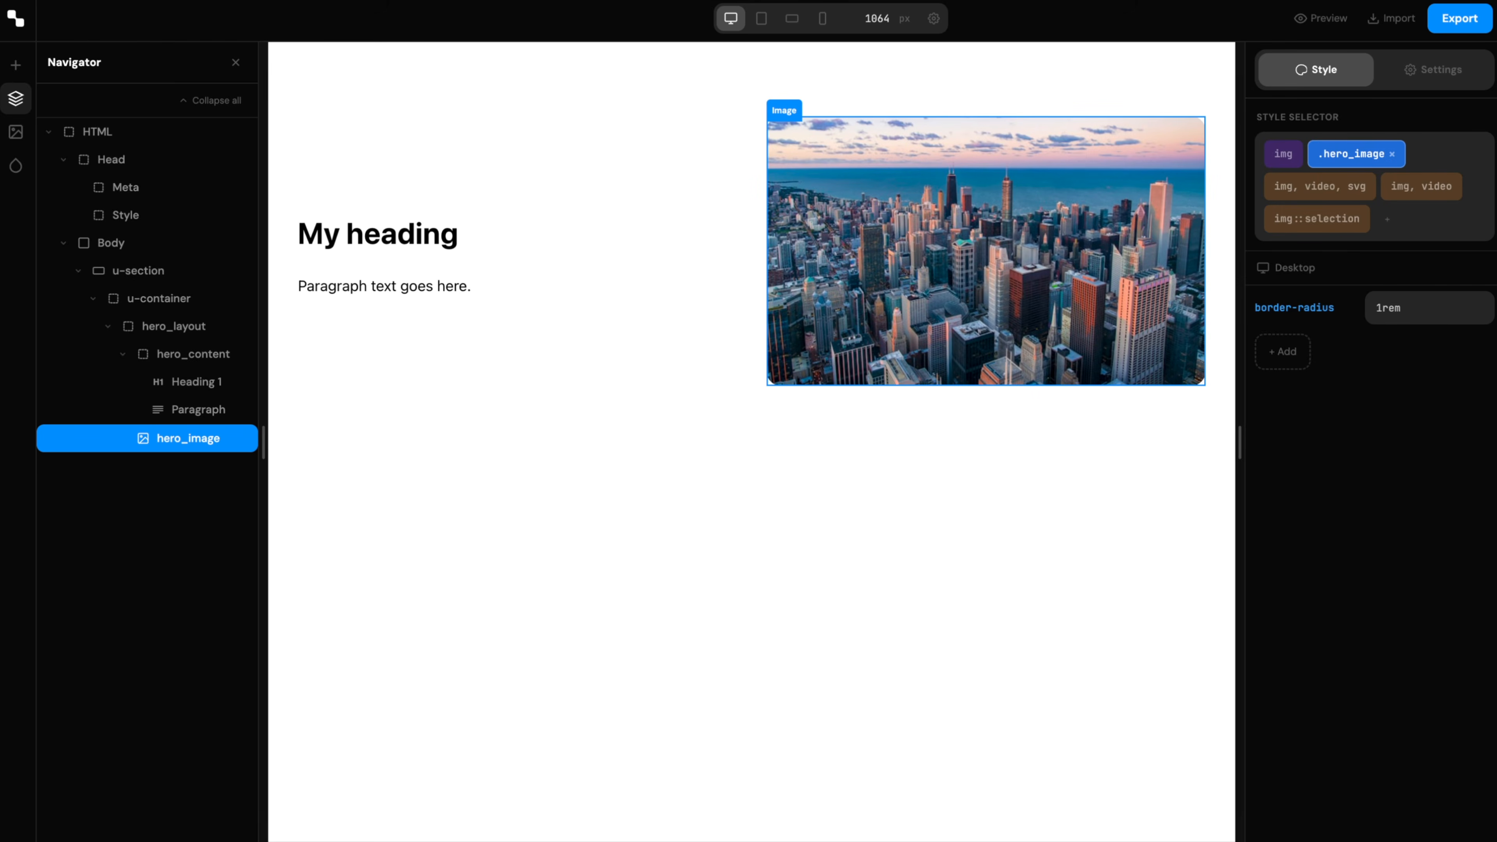
- Switch back to the visual web builder and reload it to clear the built page
key(super+r)
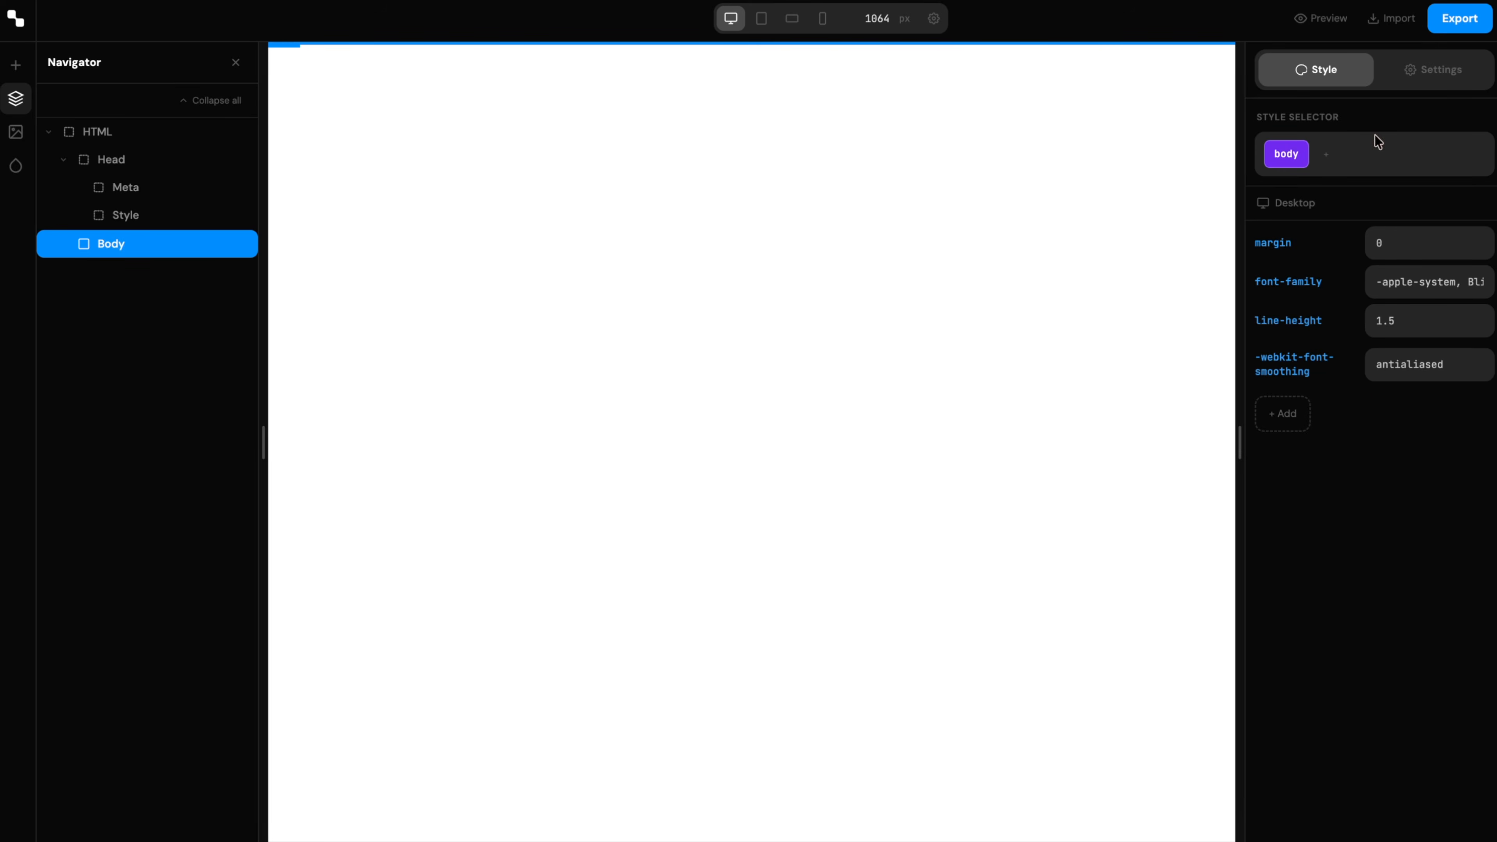
- Import the exported page index (1).html from the Downloads folder into the builder
click(1389, 17)
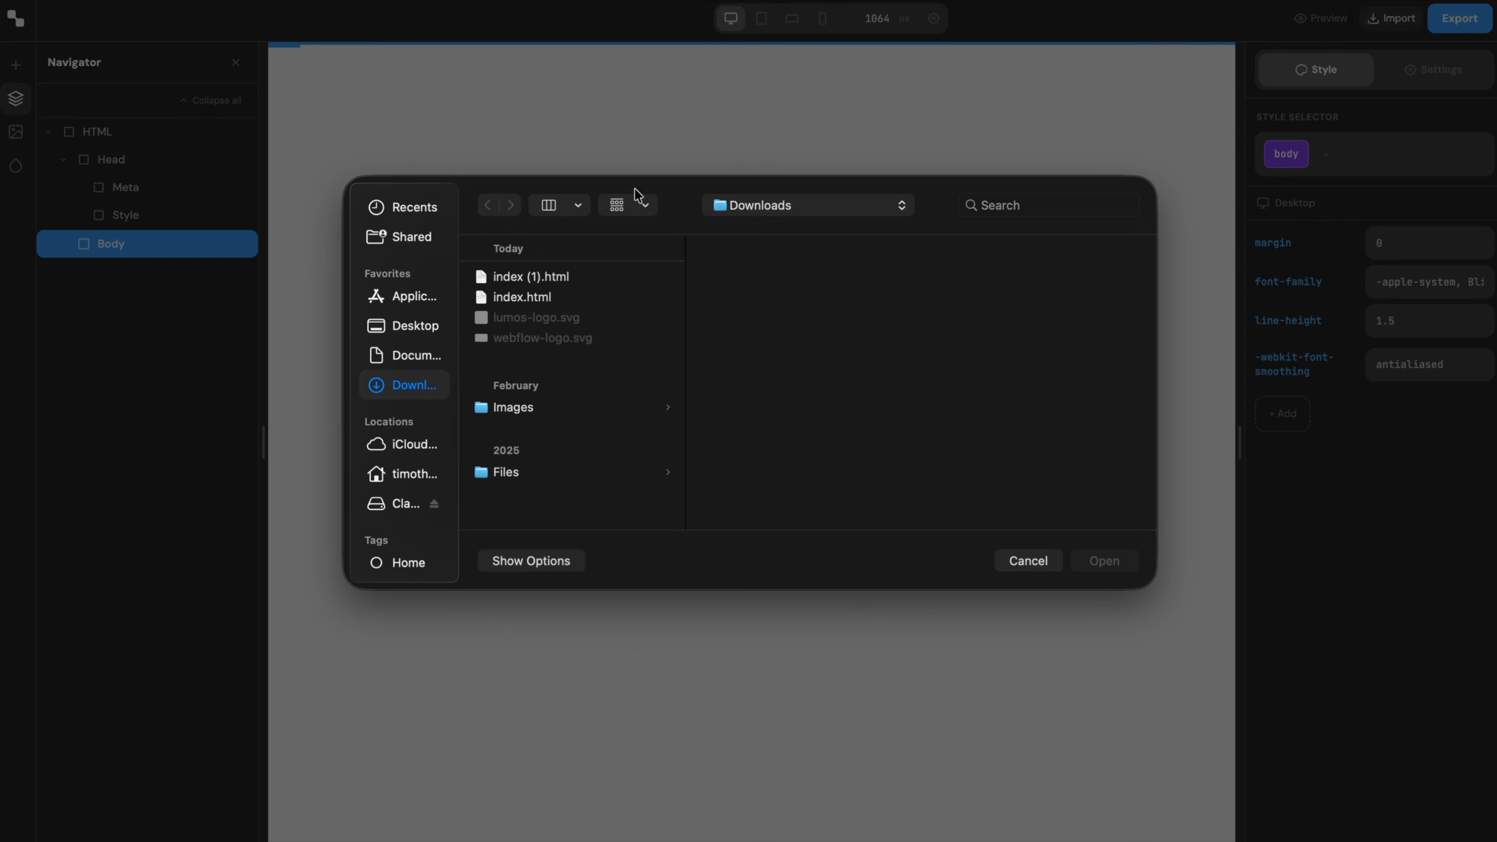
click(571, 277)
double_click(592, 282)
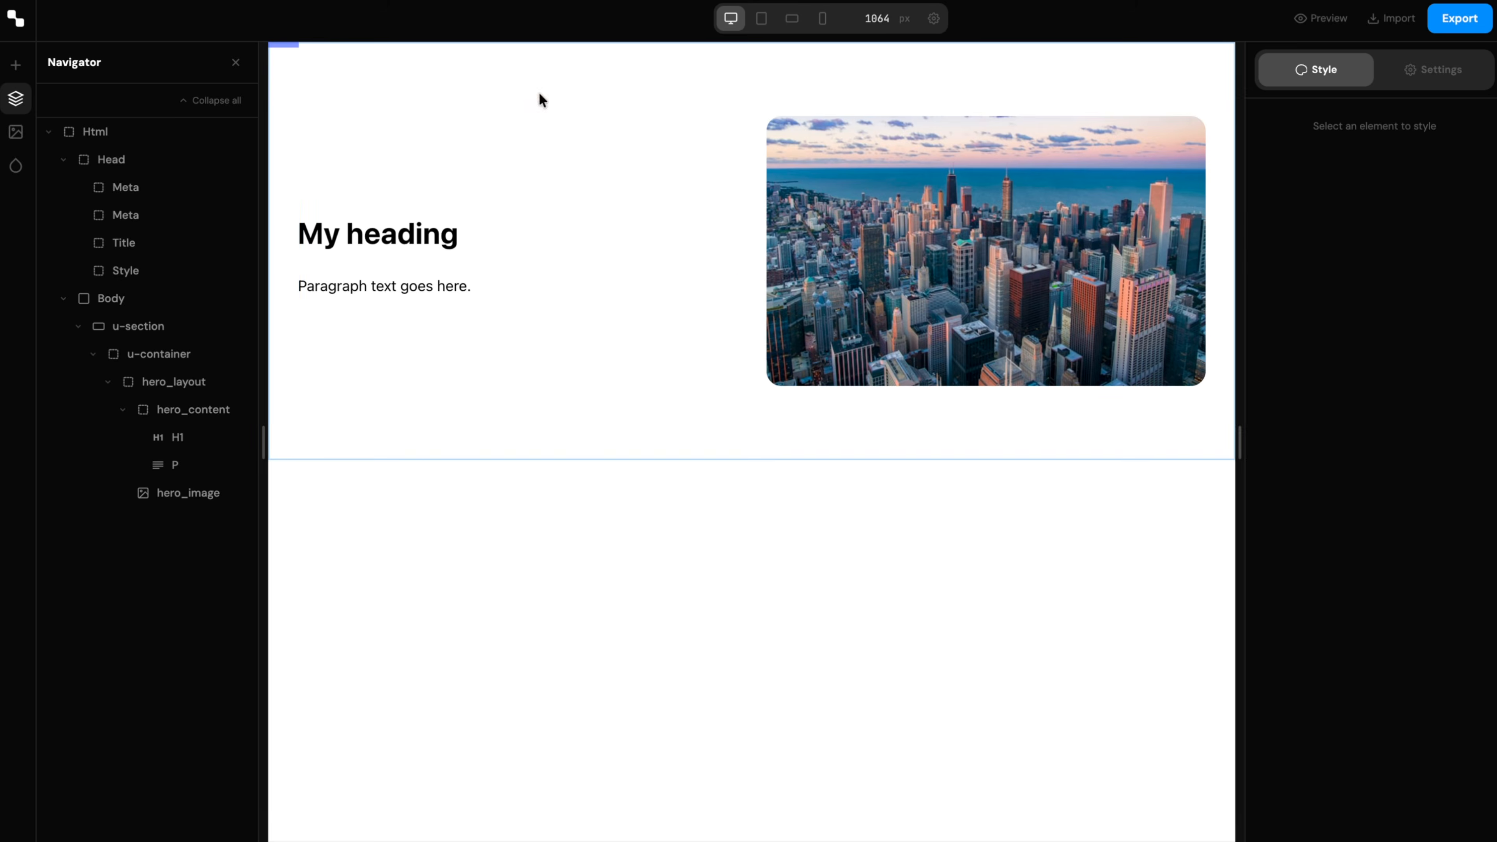
- Check the imported hero image's styles, and collapse the Body and Head branches of the element tree
click(1010, 204)
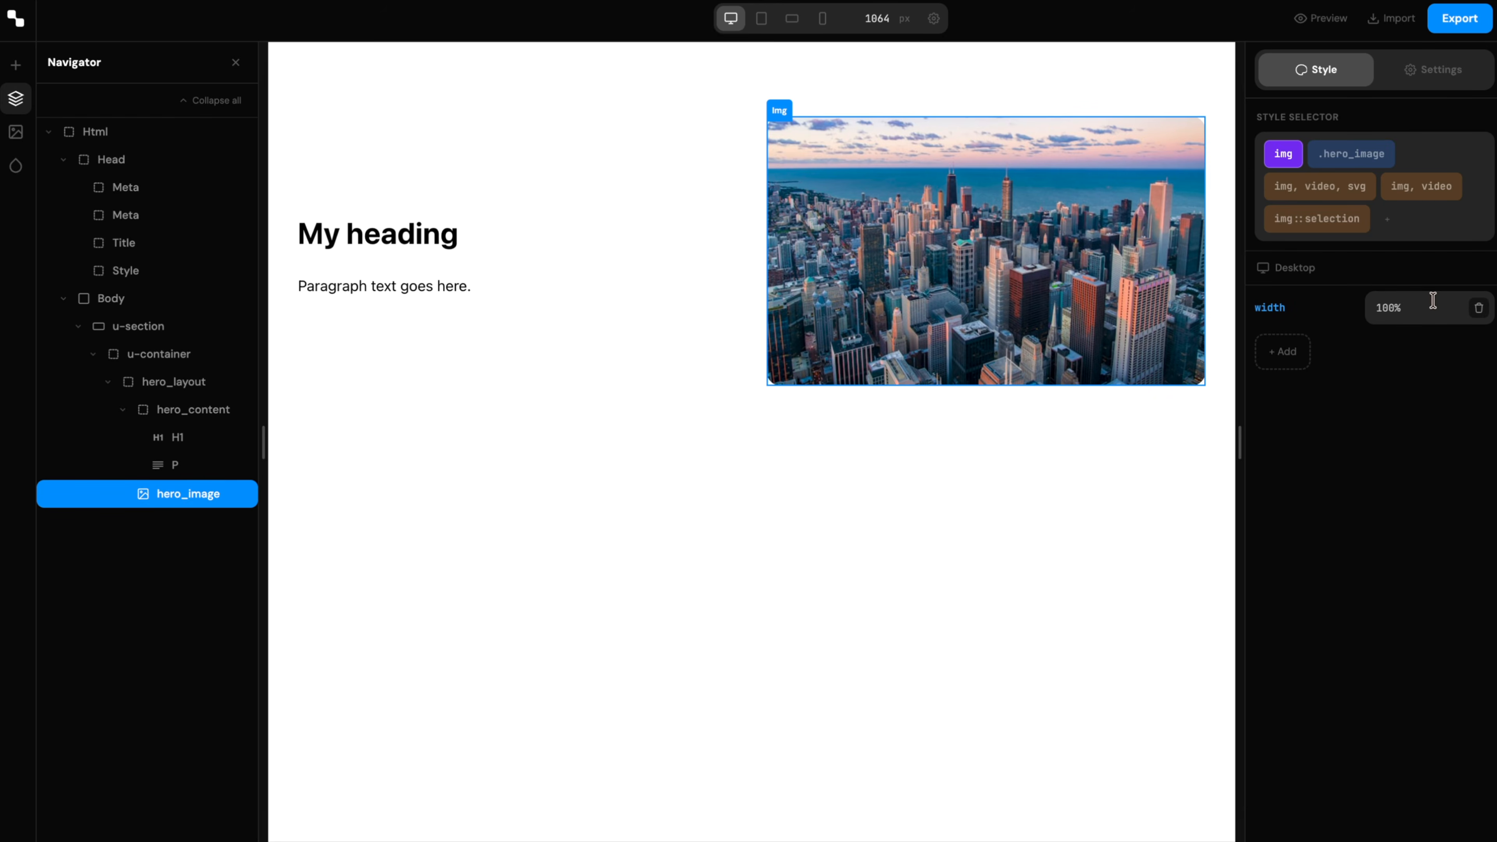
click(130, 215)
click(63, 301)
click(60, 163)
click(60, 163)
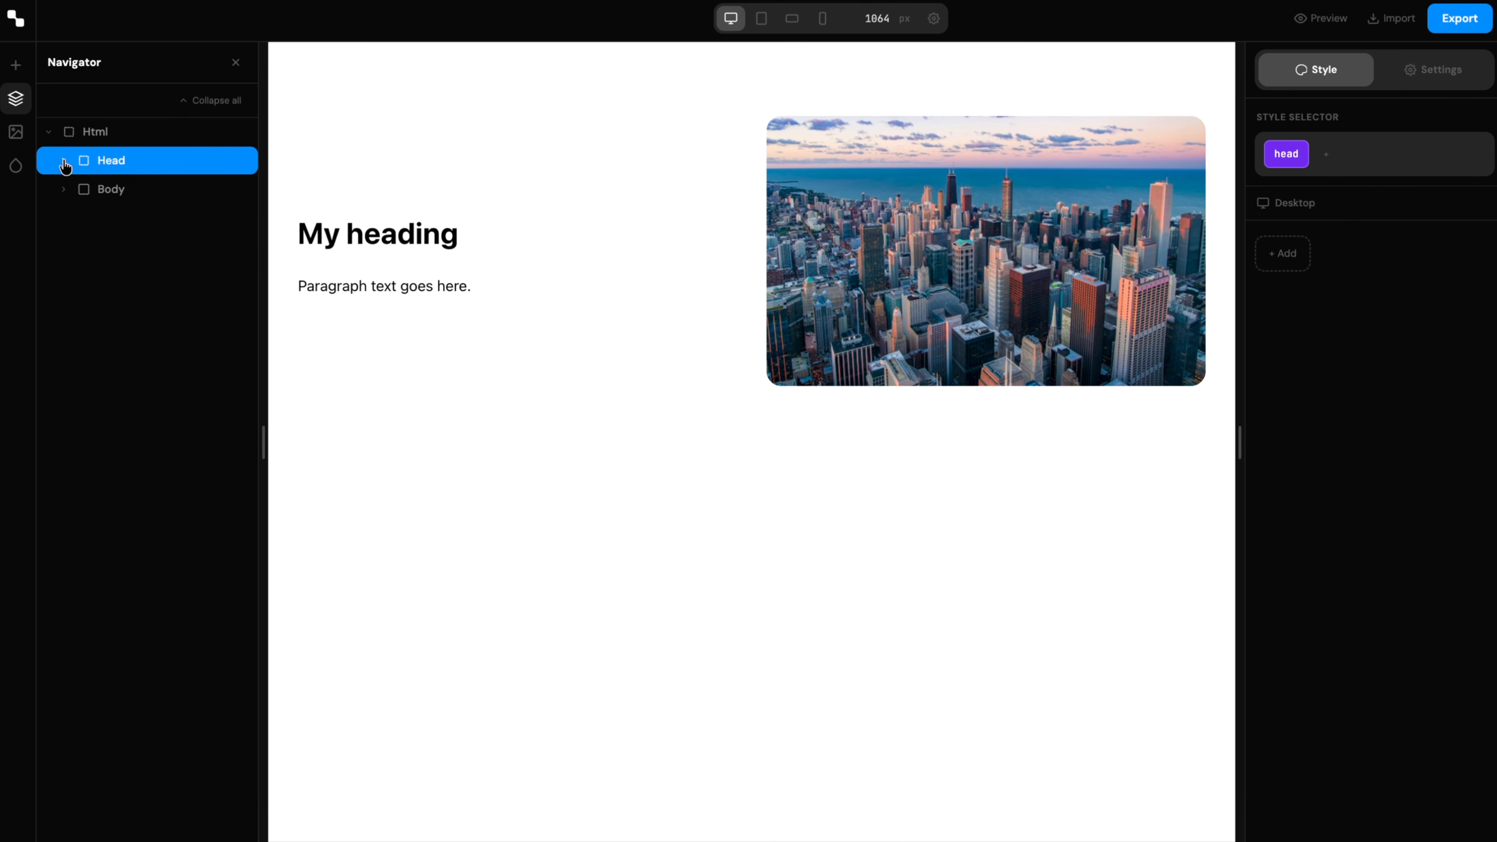
- Expand Body and examine the classes and styles of its nested elements, from u-section through u-container and hero_layout to hero_content and hero_image
click(110, 188)
click(63, 190)
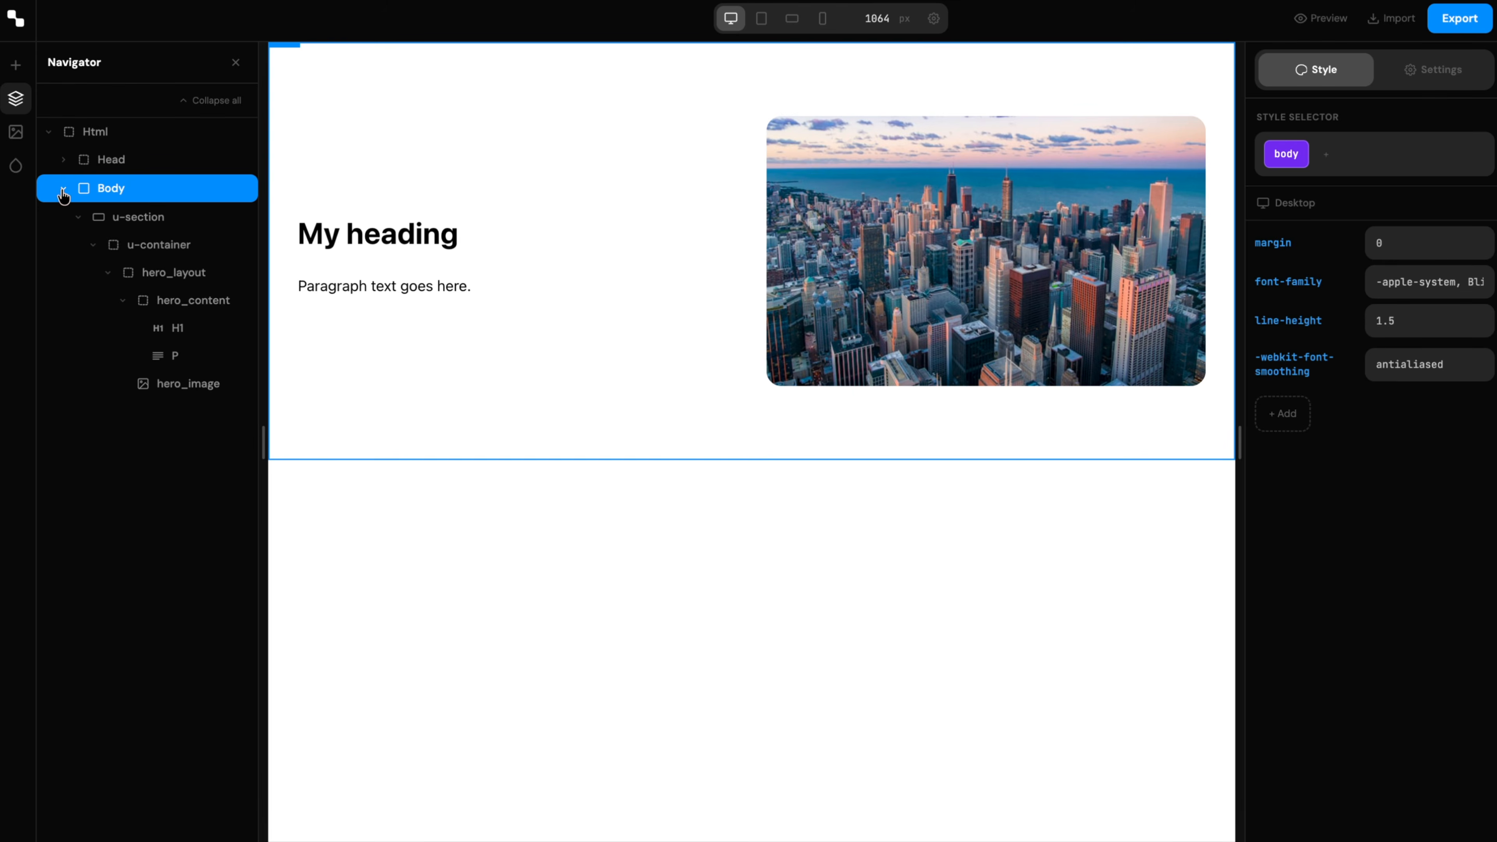
click(85, 218)
click(112, 245)
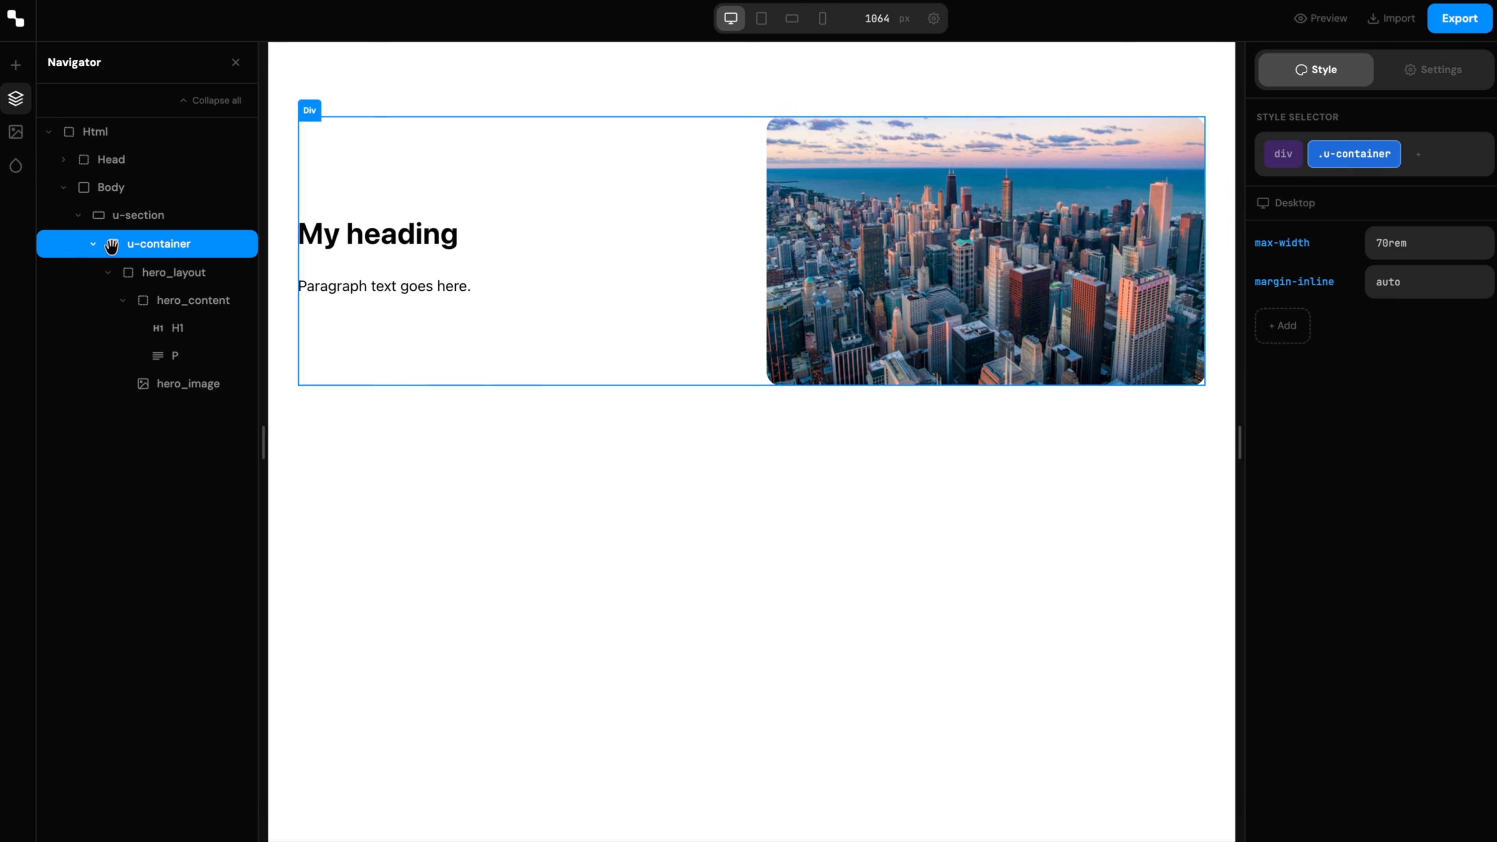
click(121, 273)
click(147, 299)
click(123, 300)
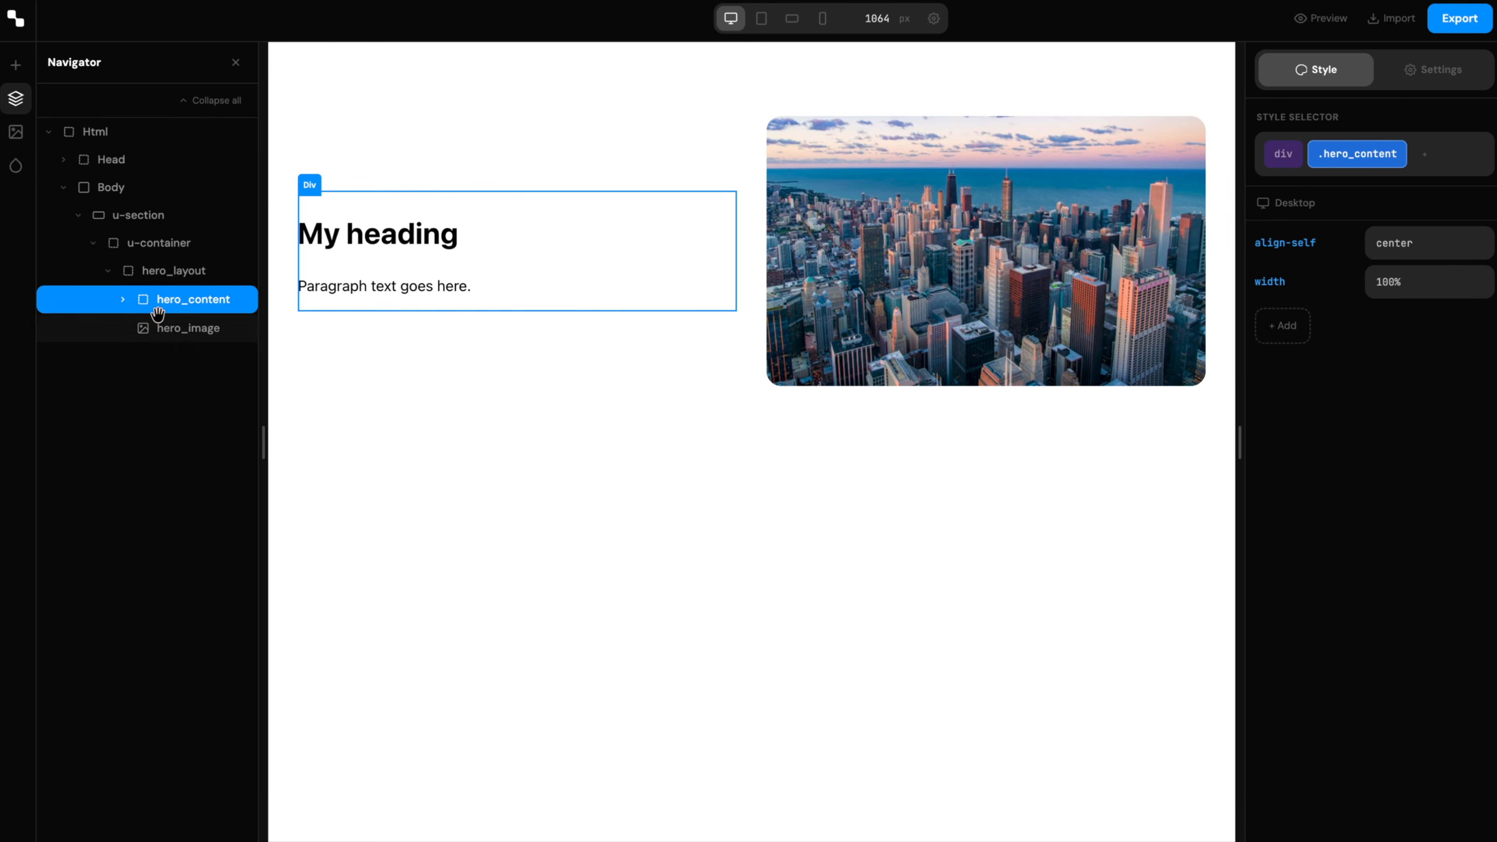
click(180, 326)
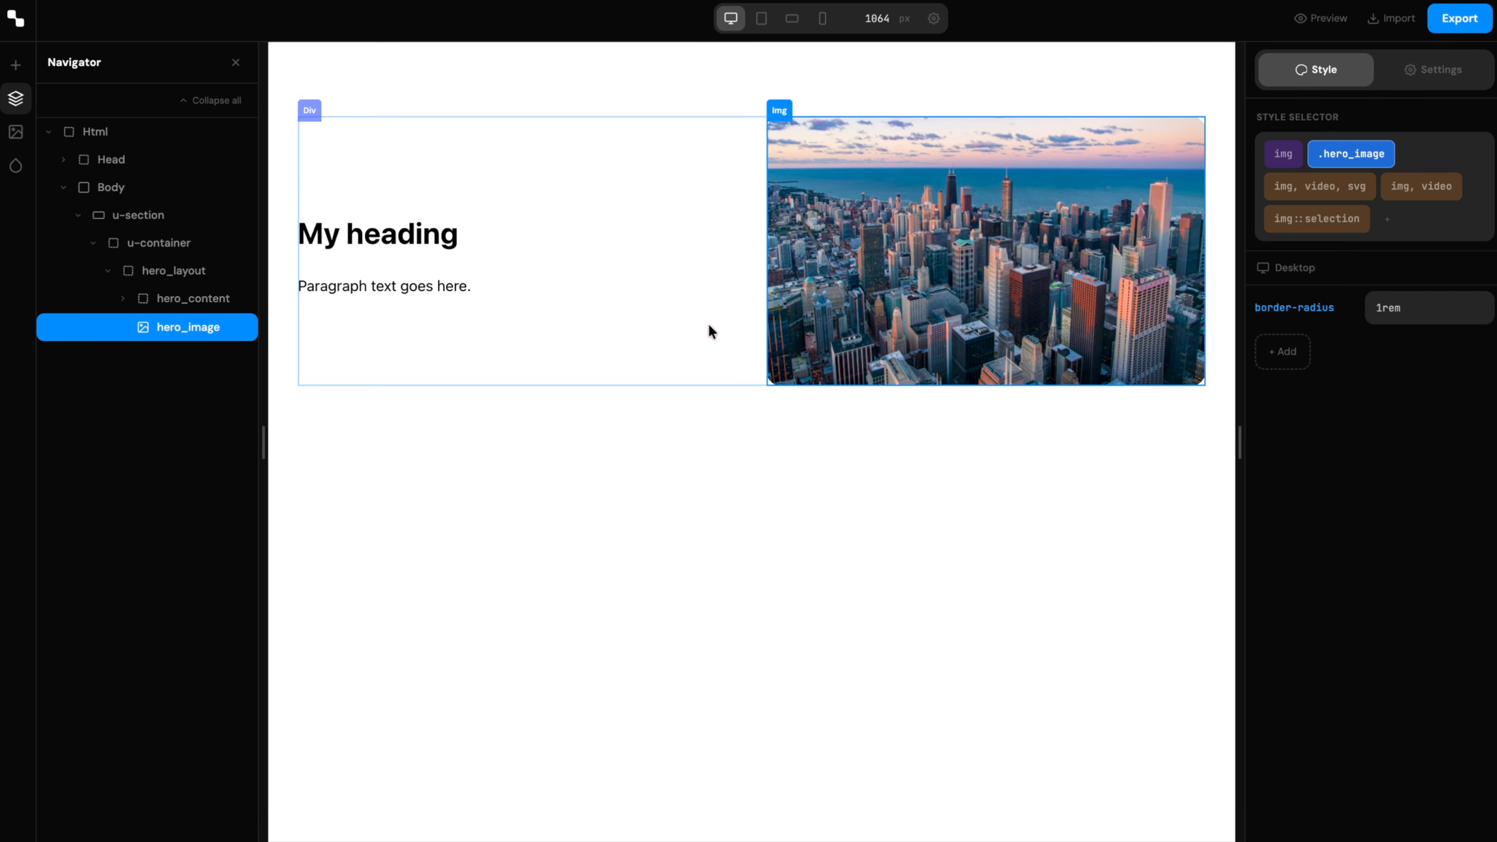
click(598, 325)
click(399, 267)
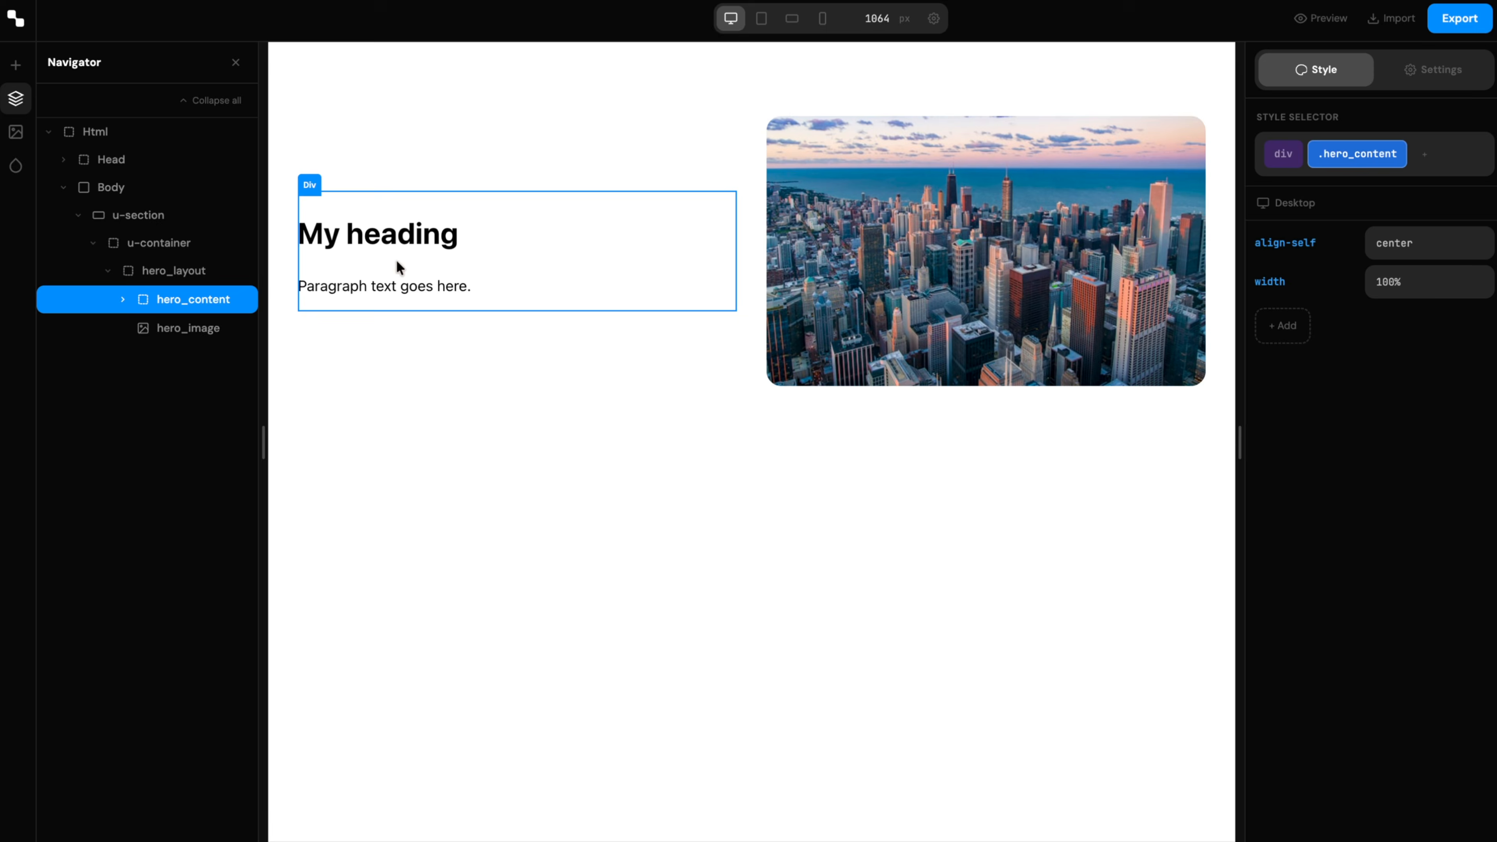